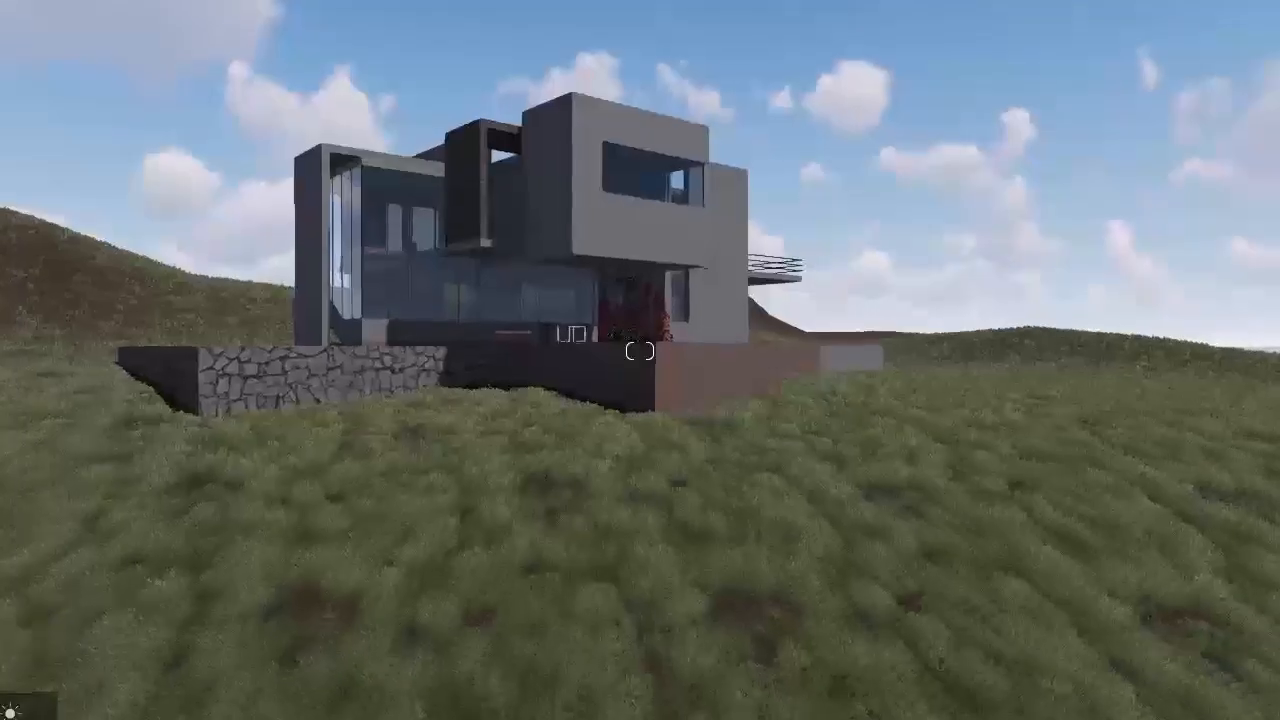
Step: Inspect the house, stone wall, pool deck and surrounding grassy terrain from close up and from ground level
key(w)
key(w)
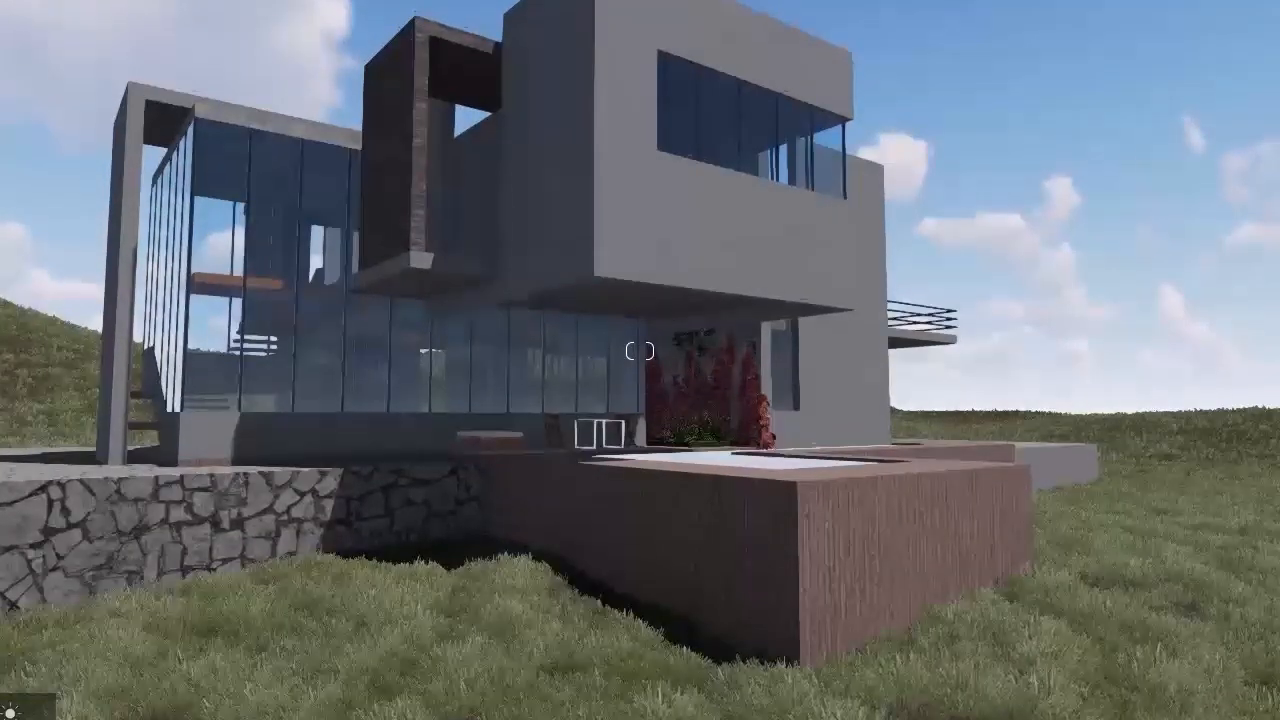
right_drag(693, 451, 693, 473)
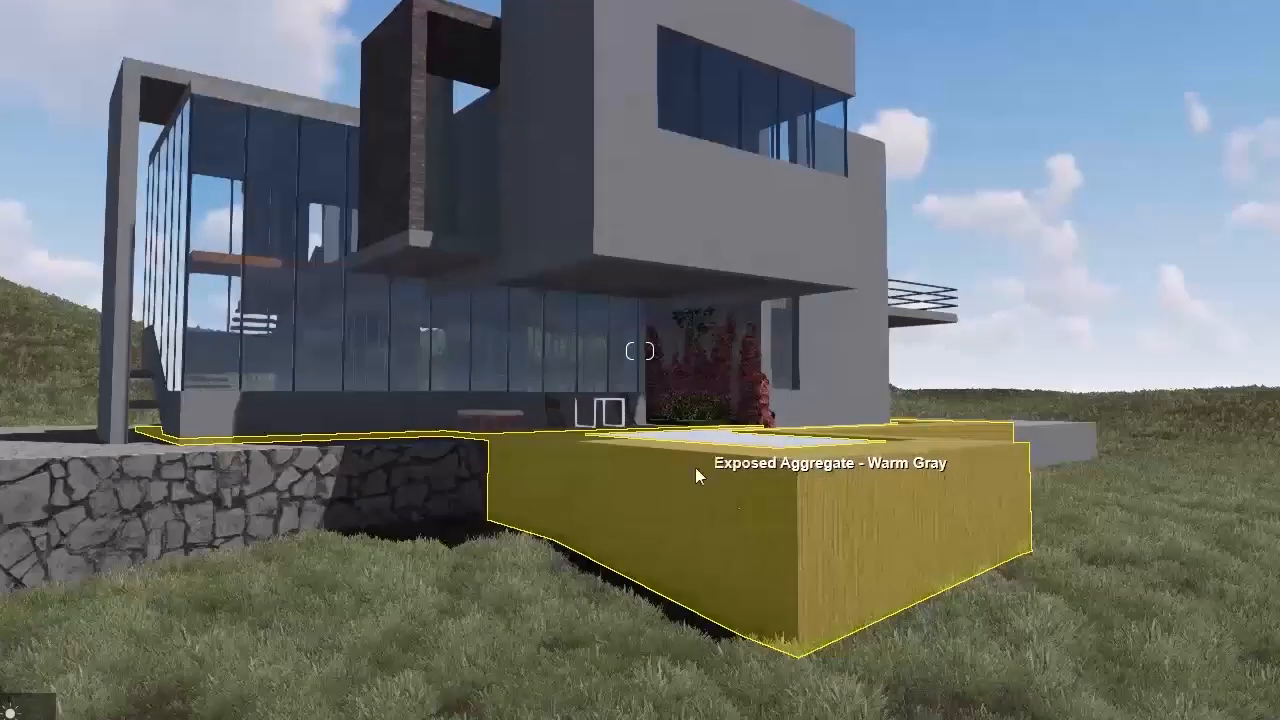
key(s)
right_drag(689, 492, 662, 490)
key(a)
key(w)
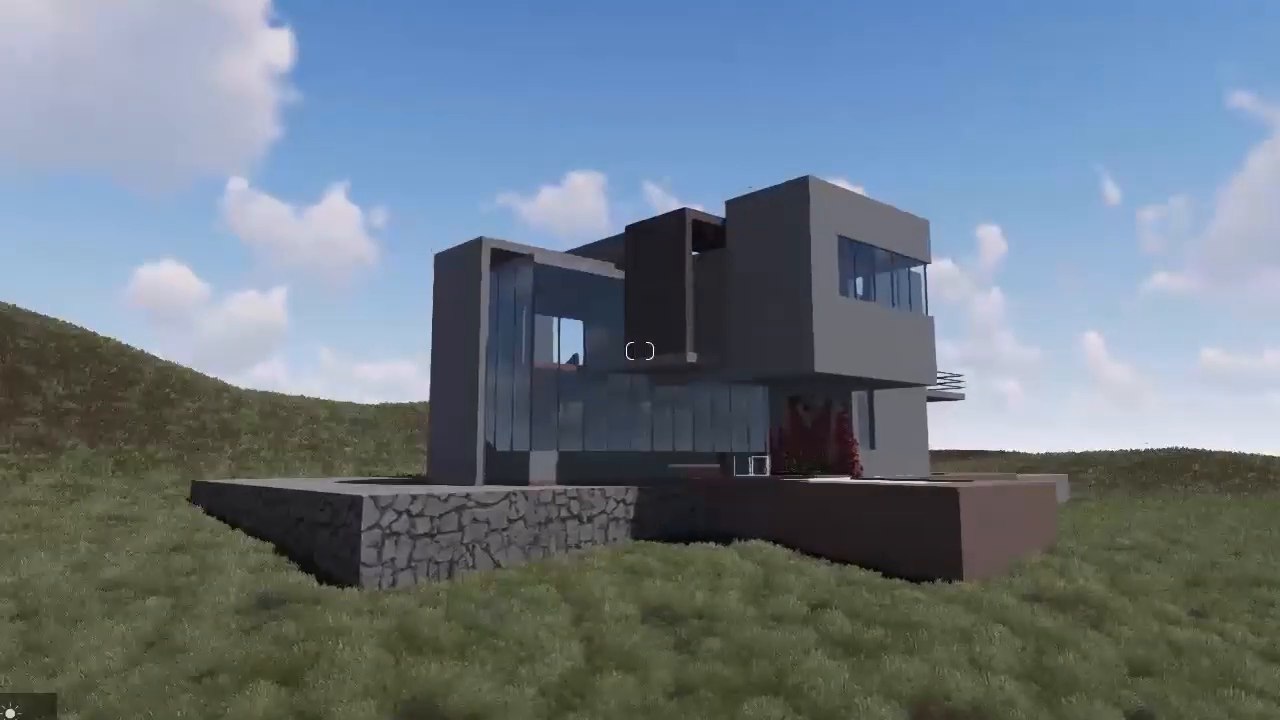
middle_drag(425, 420, 407, 109)
mouse_move(450, 600)
middle_down()
mouse_move(460, 120)
mouse_move(480, 440)
mouse_move(455, 120)
middle_up()
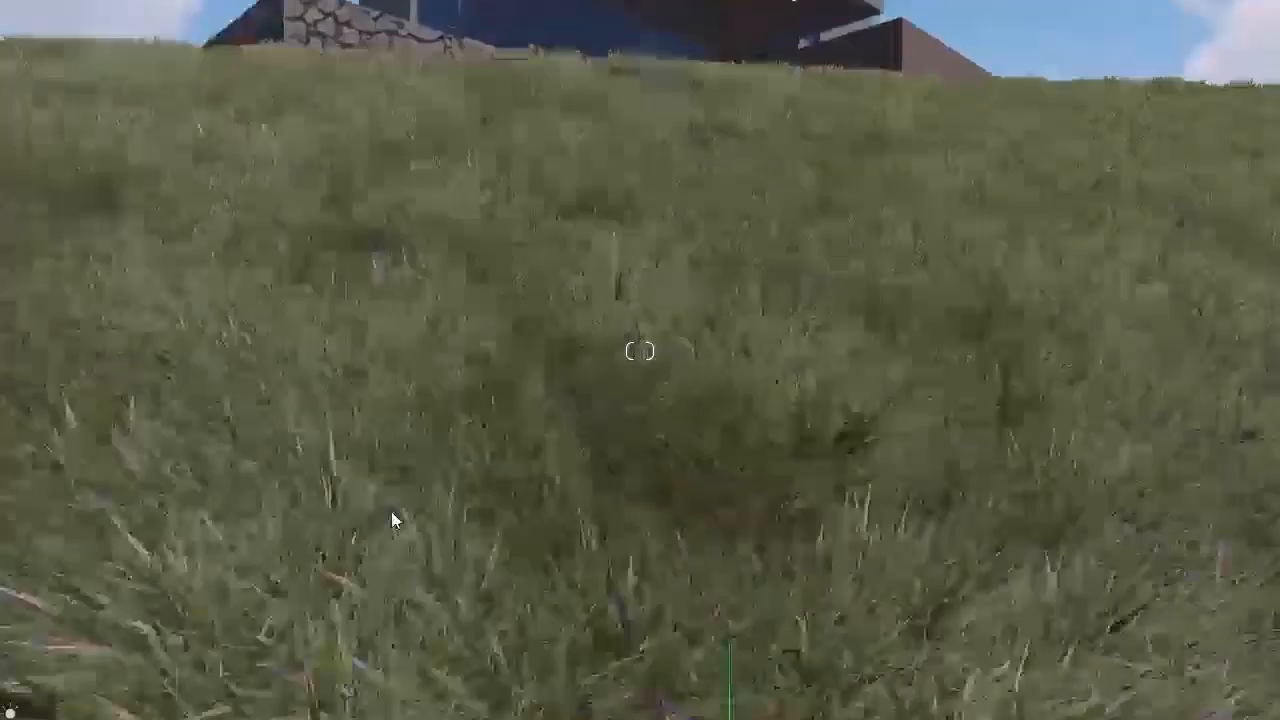
middle_drag(389, 510, 355, 490)
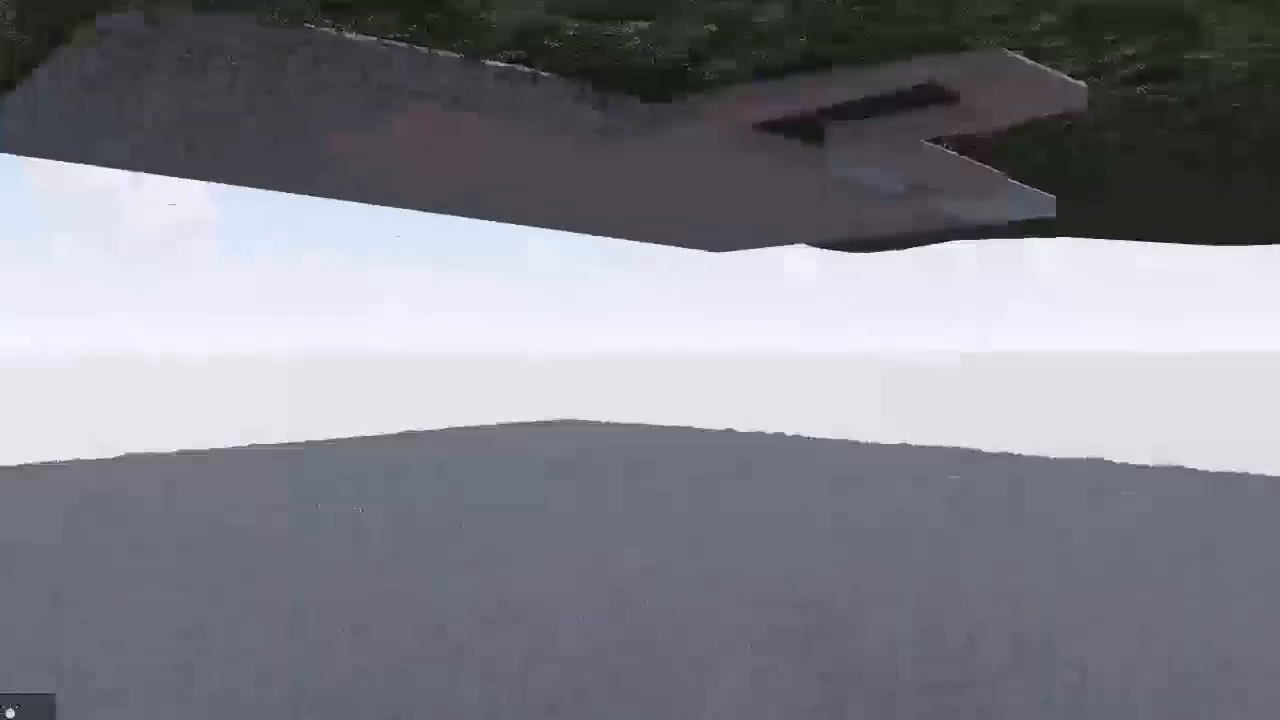
Step: Turn the grass covering the terrain around the house a snowy white
right_drag(354, 488, 352, 463)
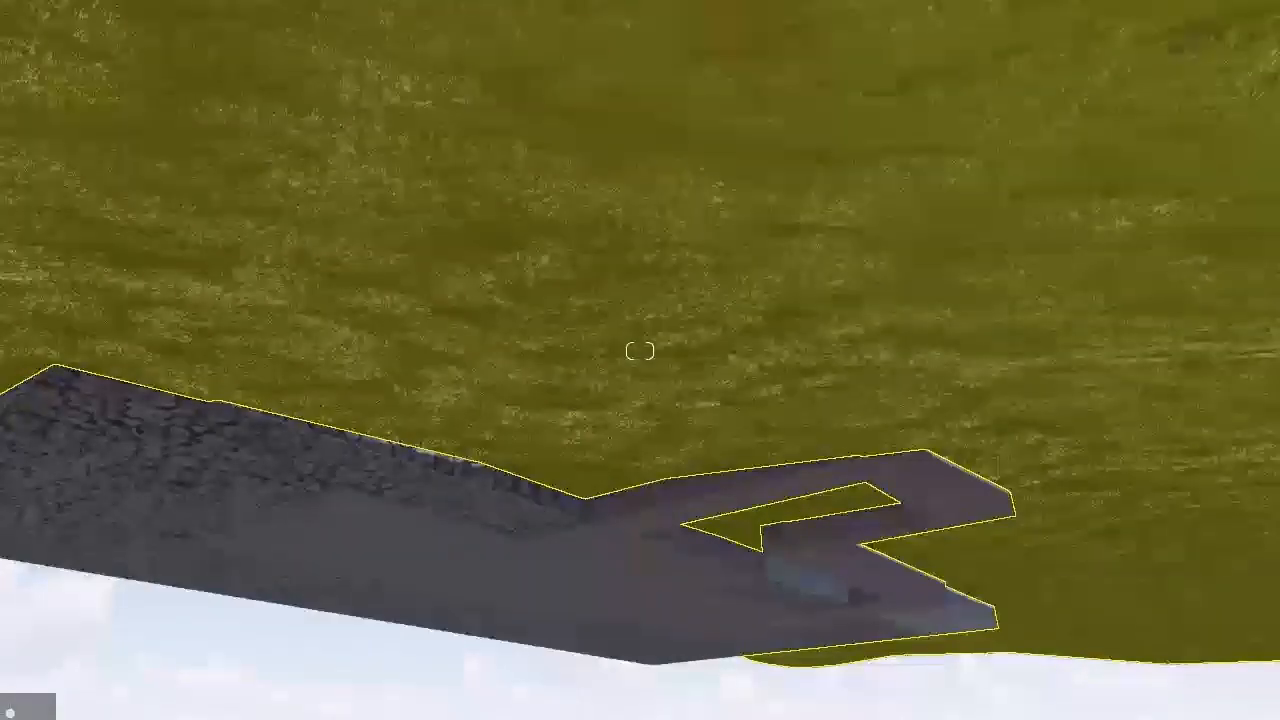
middle_drag(494, 466, 496, 650)
right_drag(1090, 130, 1096, 263)
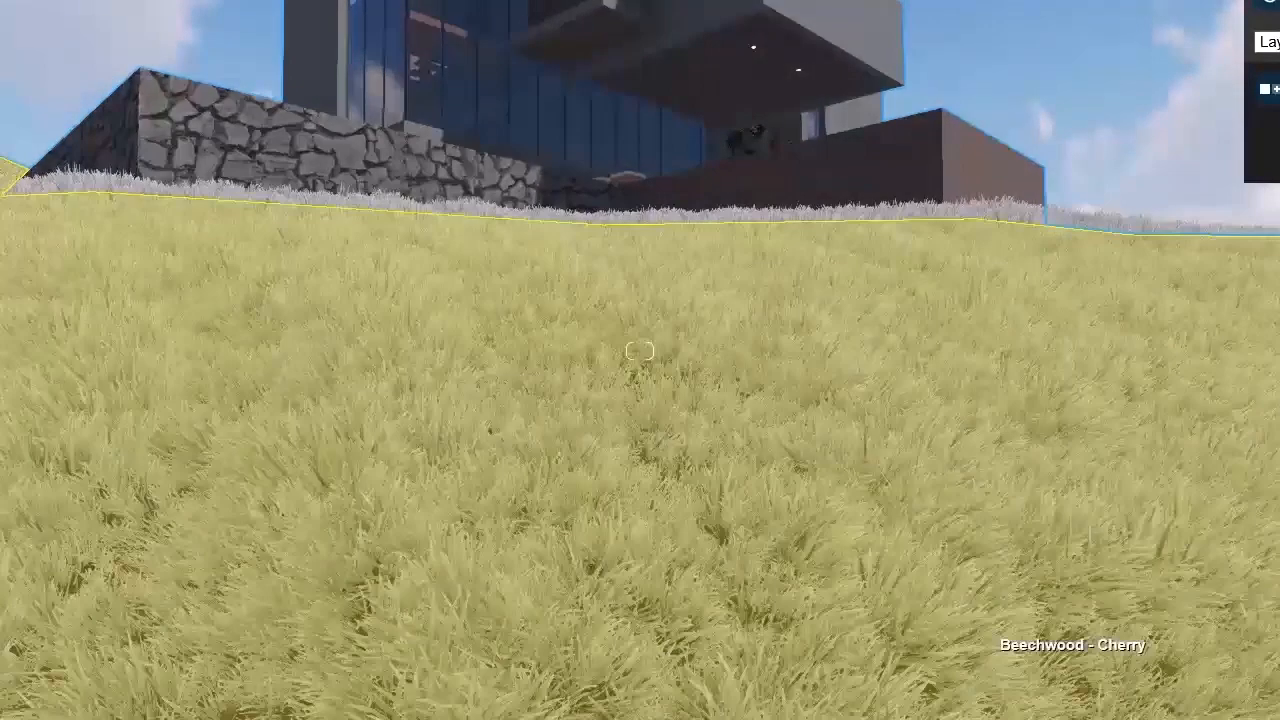
click(1000, 632)
click(312, 664)
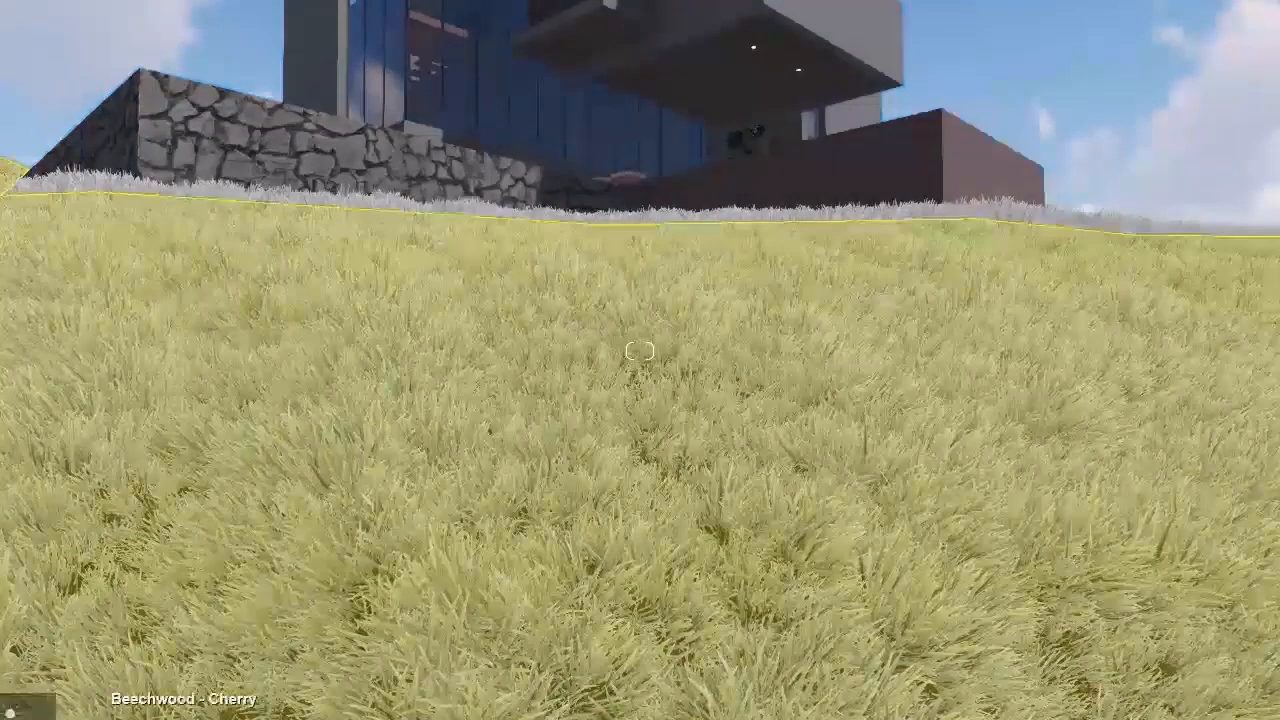
key(e)
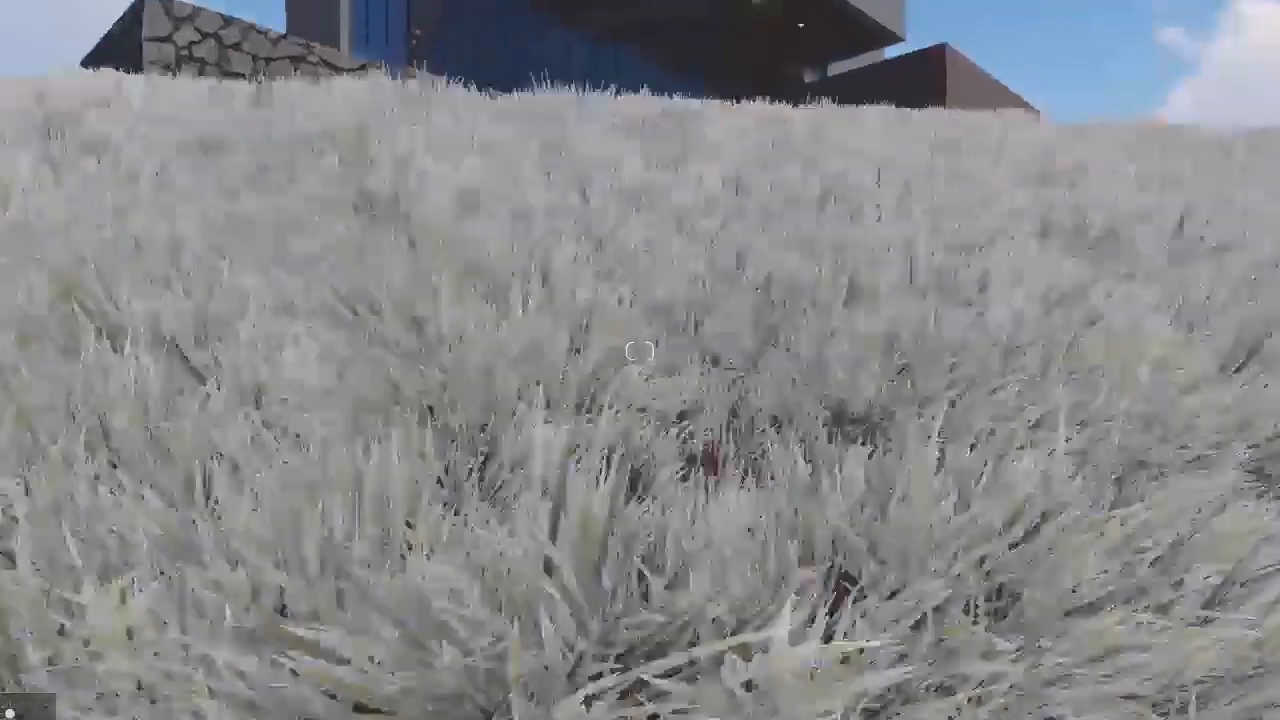
Step: Apply a brown soil material from the material library to the terrain surface beneath the grass
right_drag(355, 195, 369, 86)
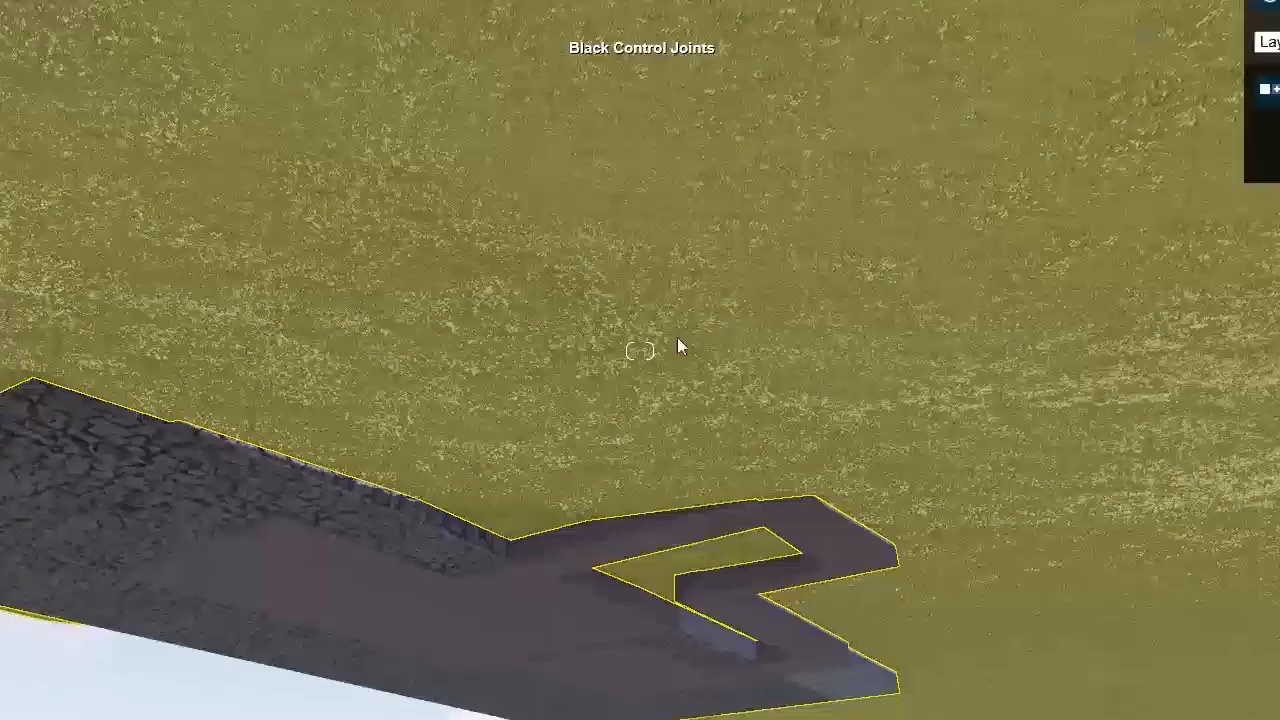
key(w)
right_drag(618, 464, 618, 640)
key(q)
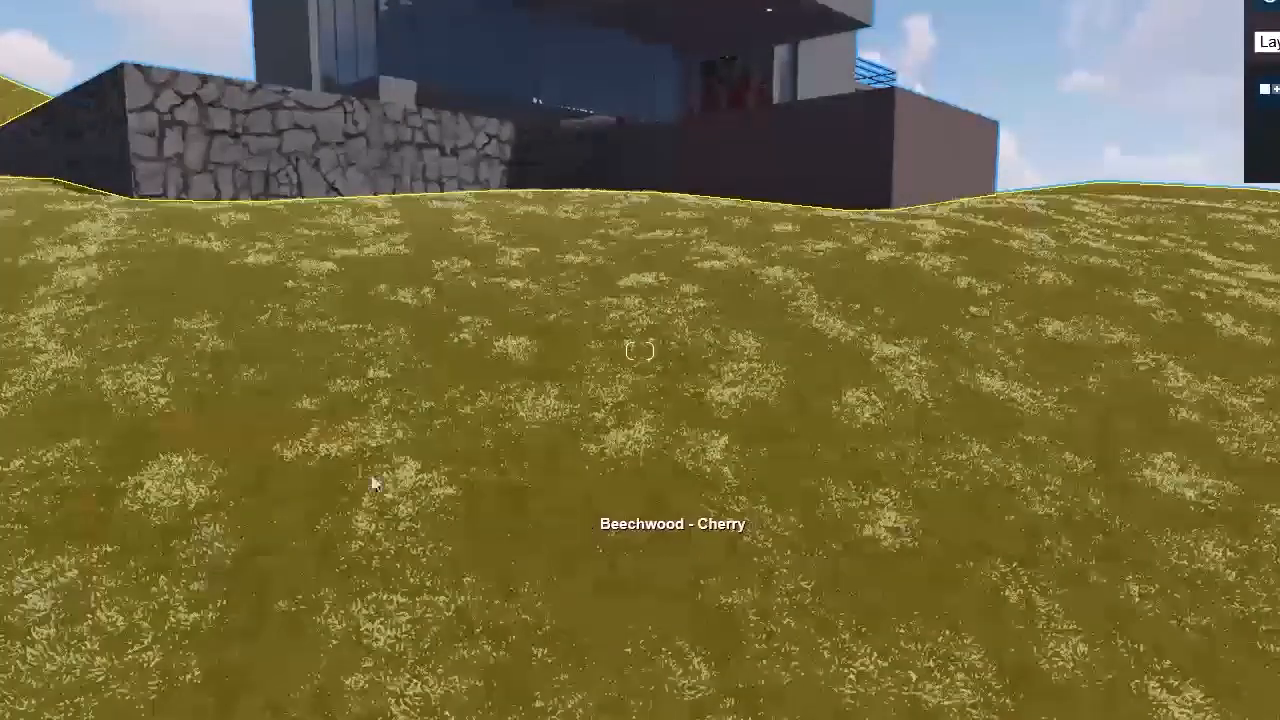
click(557, 516)
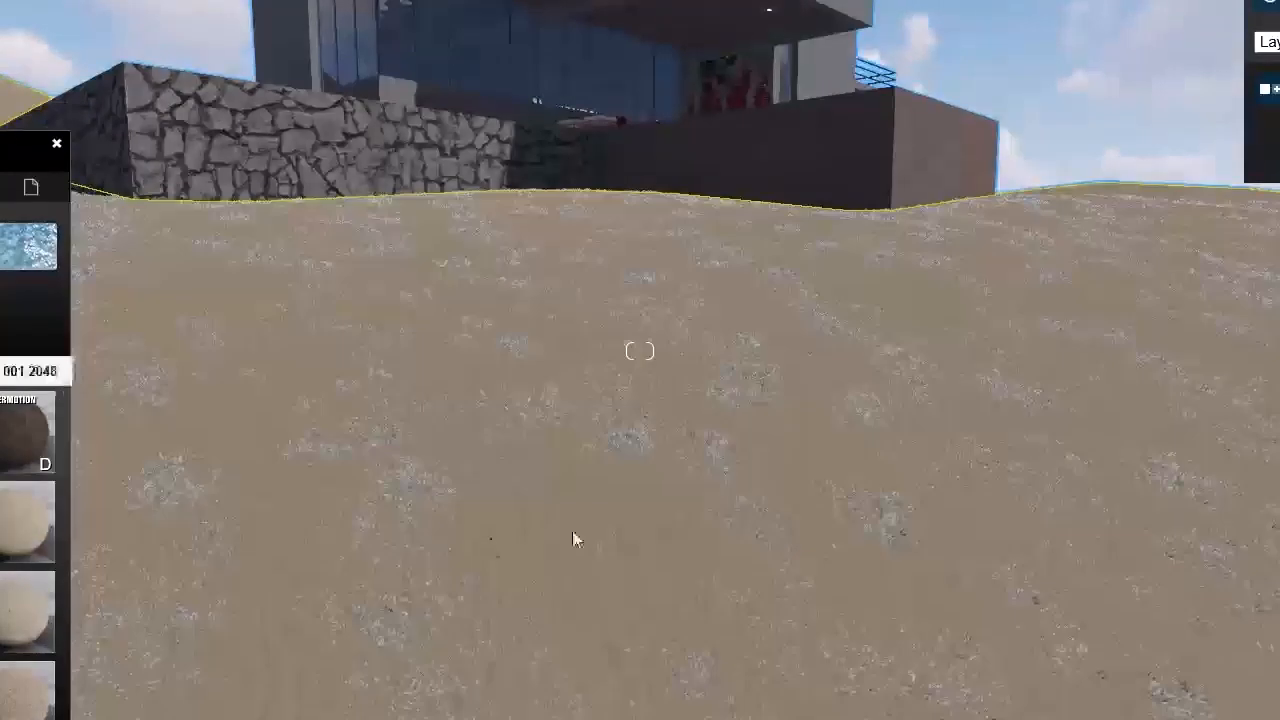
right_drag(573, 532, 573, 680)
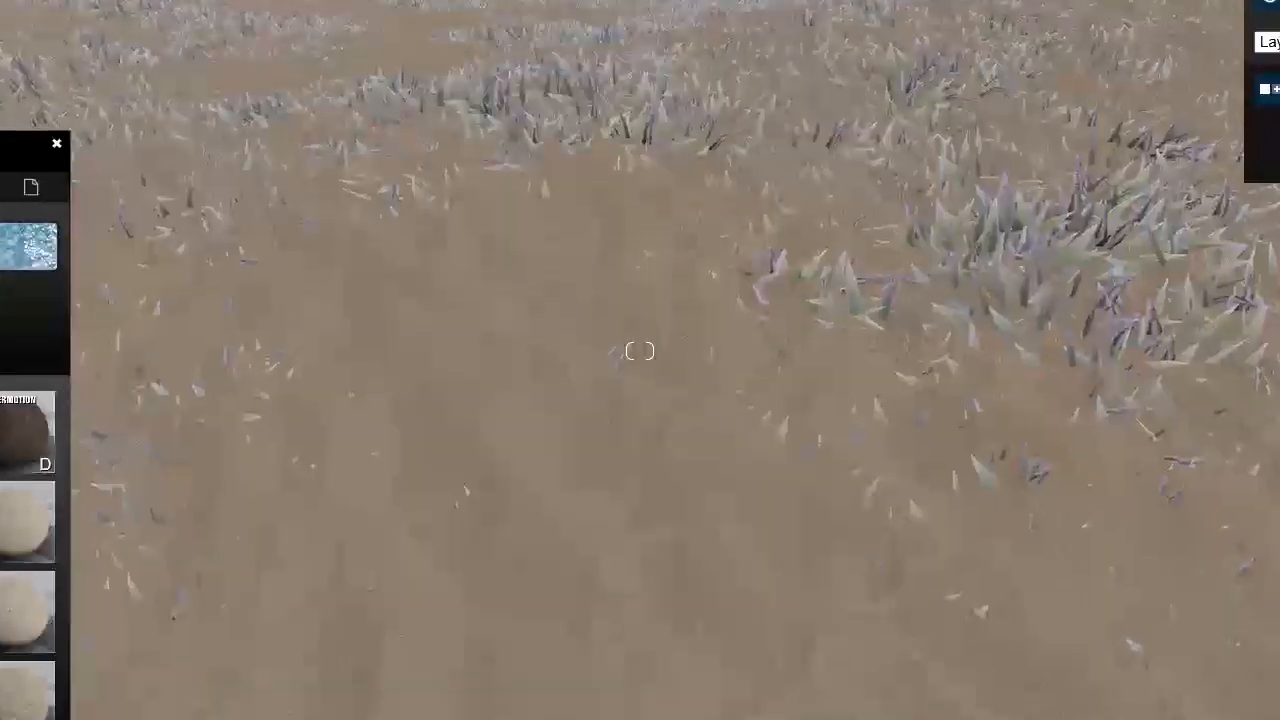
key(Escape)
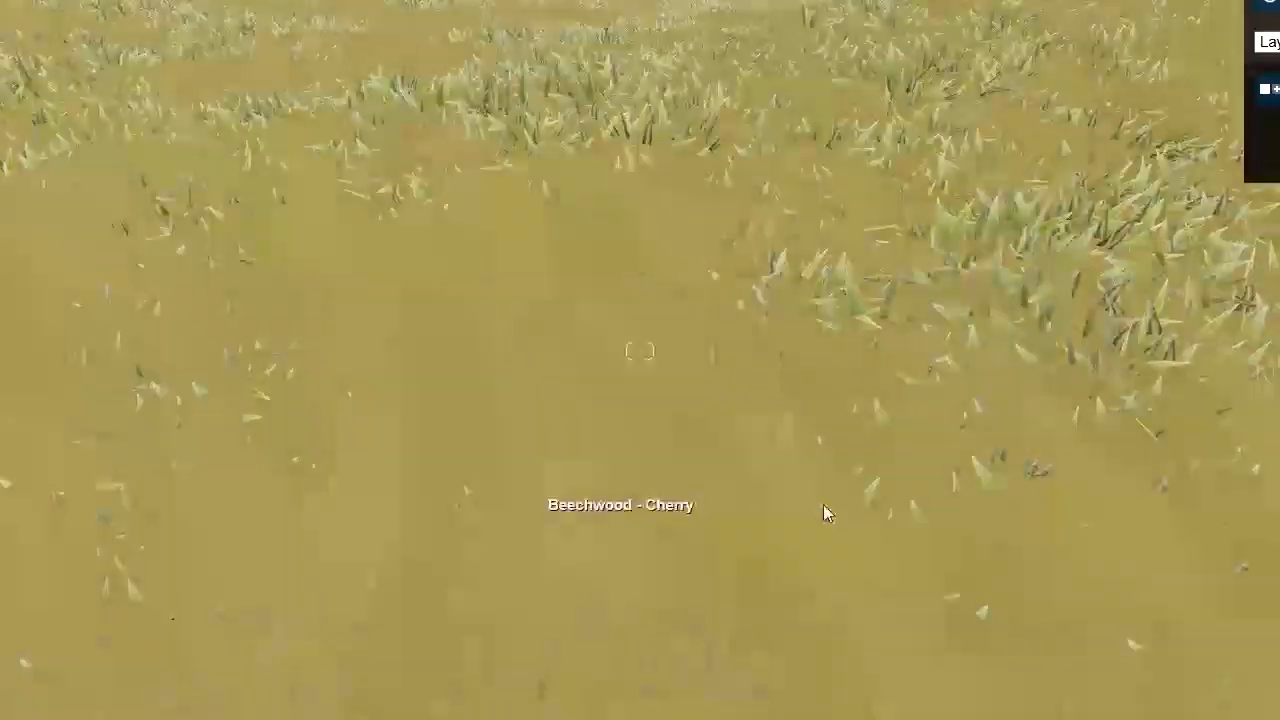
Step: Recolour the terrain's ground material to pure white so it looks like snow-covered ground
right_drag(825, 502, 831, 477)
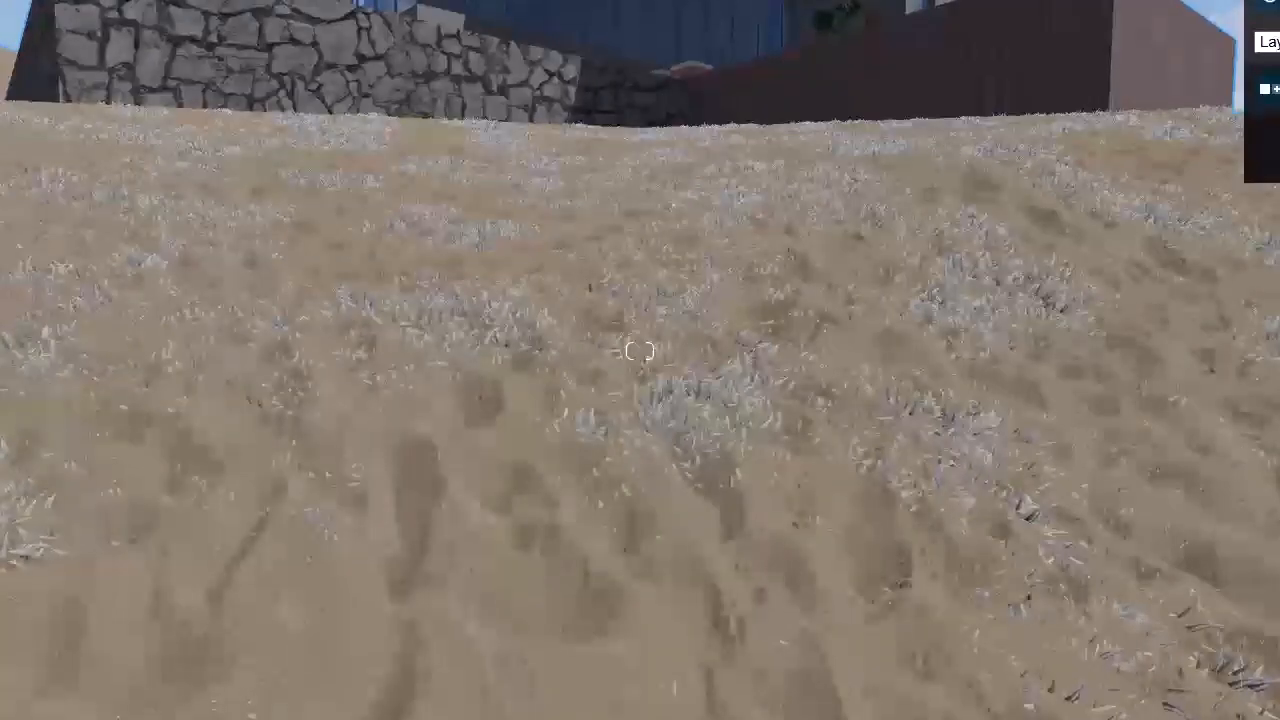
key(s)
right_drag(758, 561, 794, 531)
key(w)
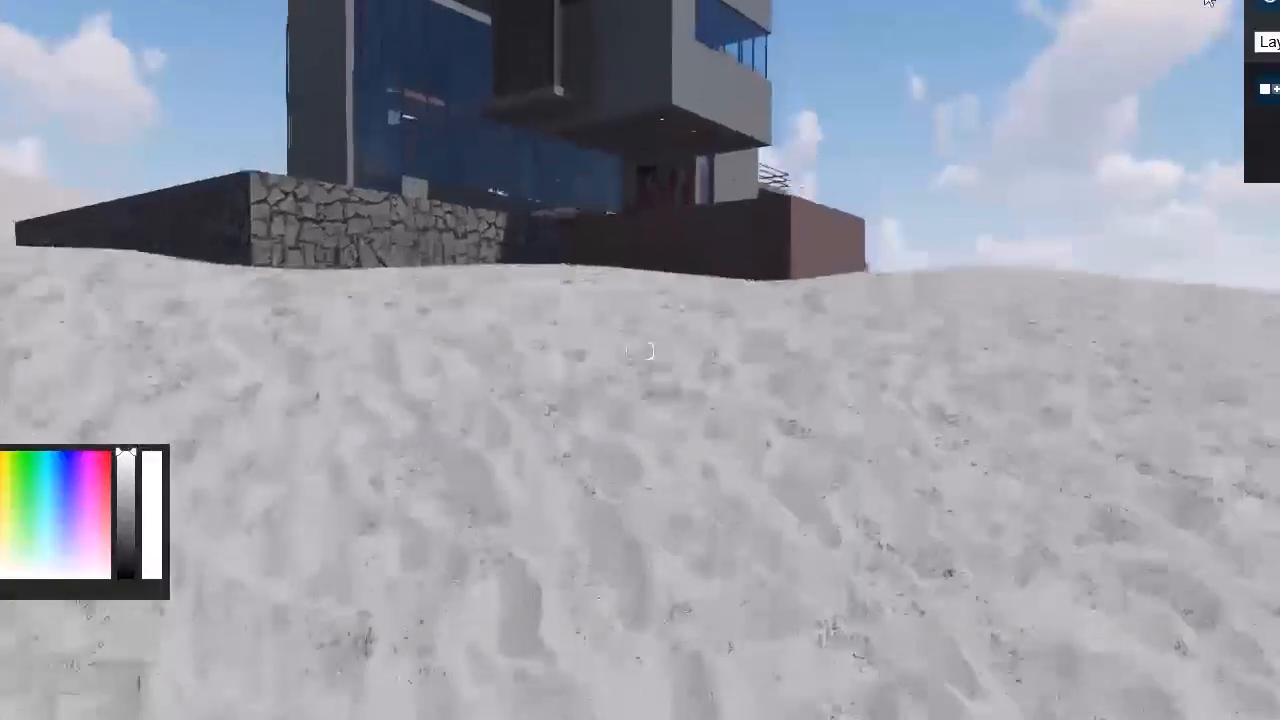
key(w)
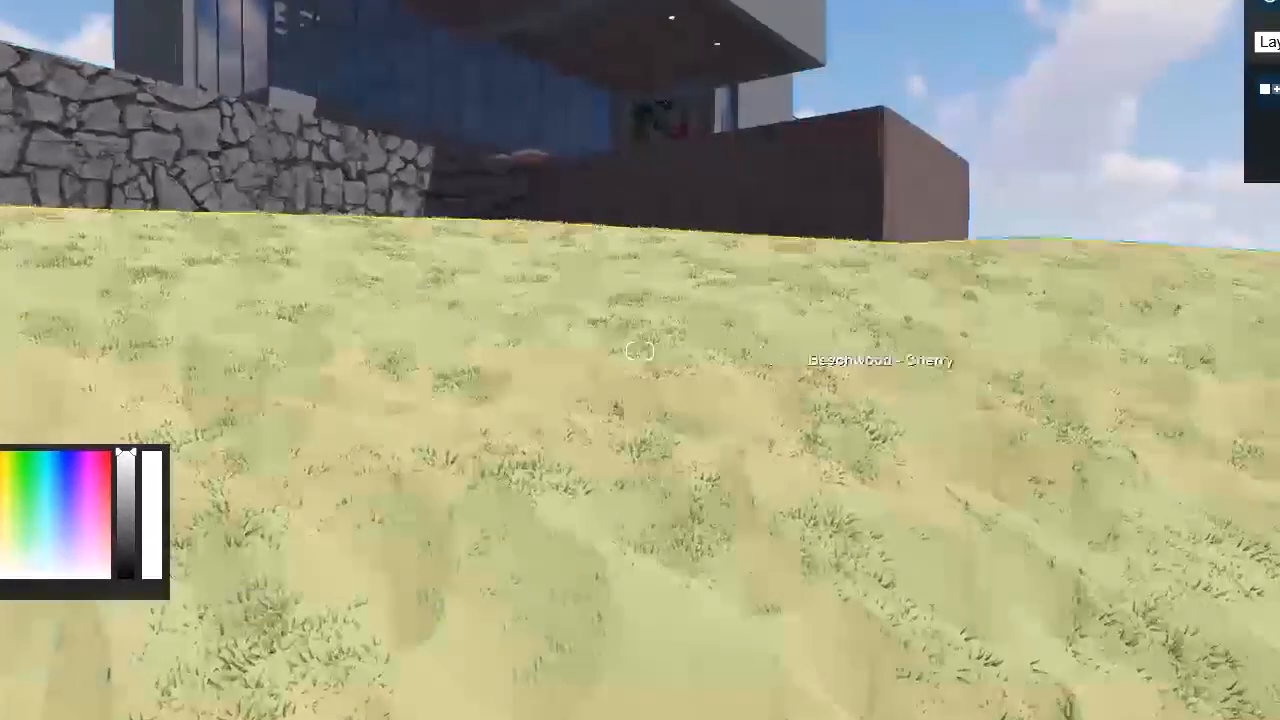
right_drag(763, 347, 790, 488)
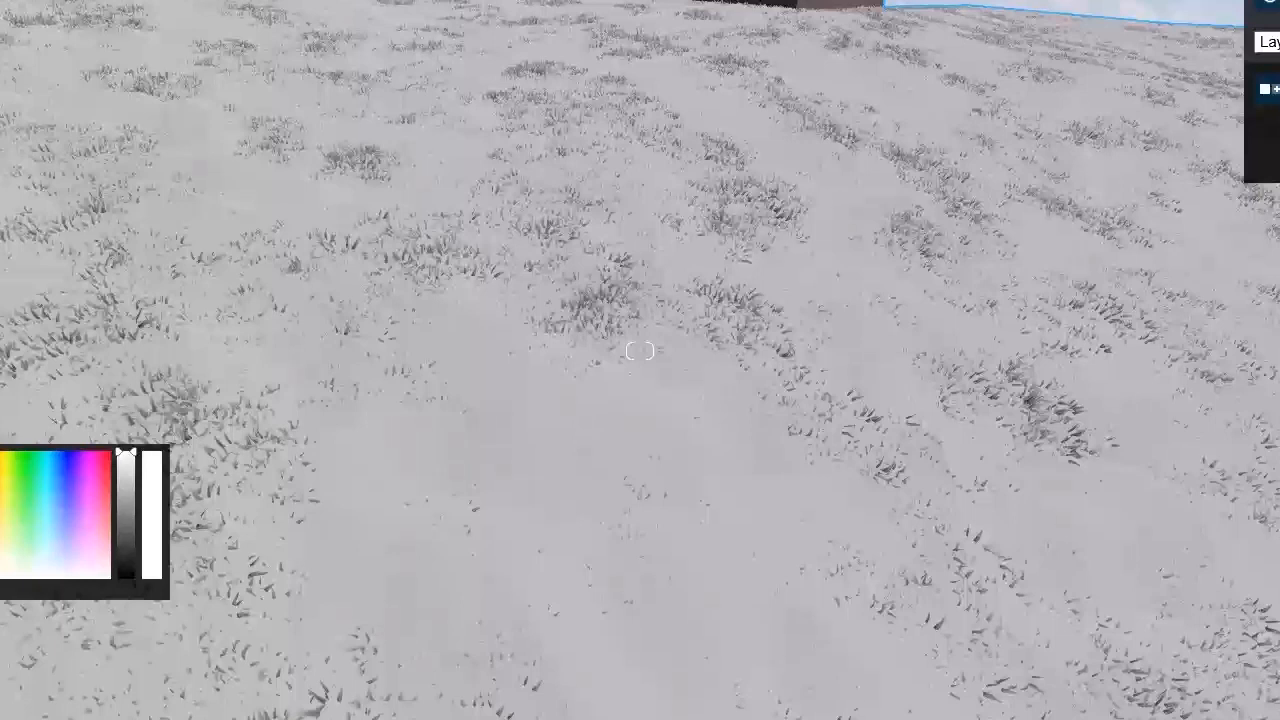
key(s)
right_drag(779, 525, 788, 415)
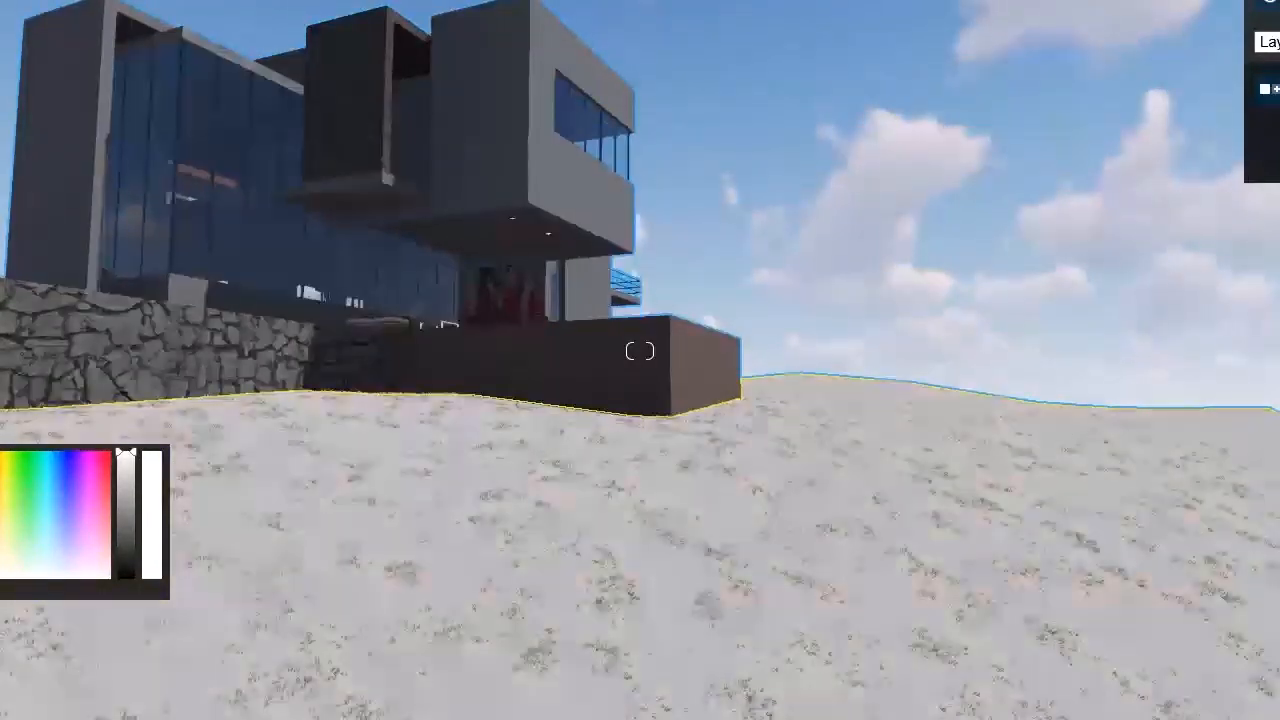
Step: Select the tree in the planter beside the red climbing plants and shift its green foliage to a muted autumn brown
right_drag(886, 594, 982, 590)
key(w)
key(w)
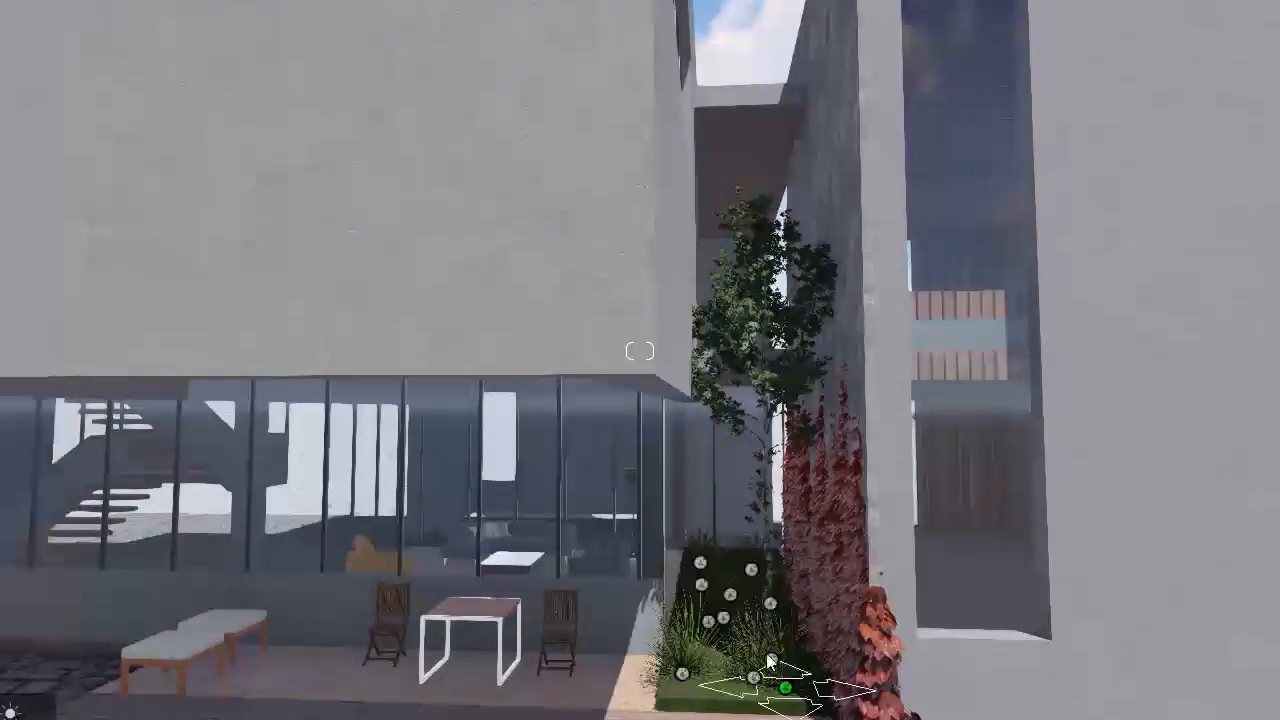
click(770, 605)
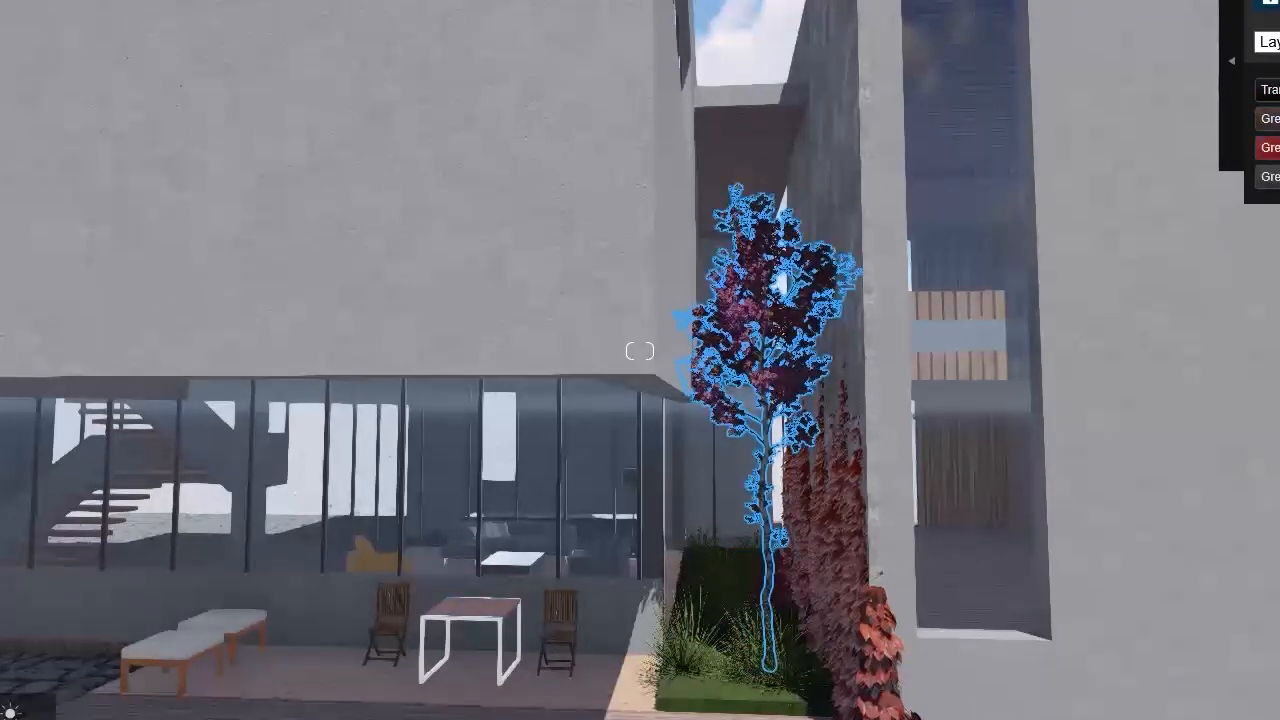
scroll(1135, 235, up, 3)
drag(1272, 119, 1278, 119)
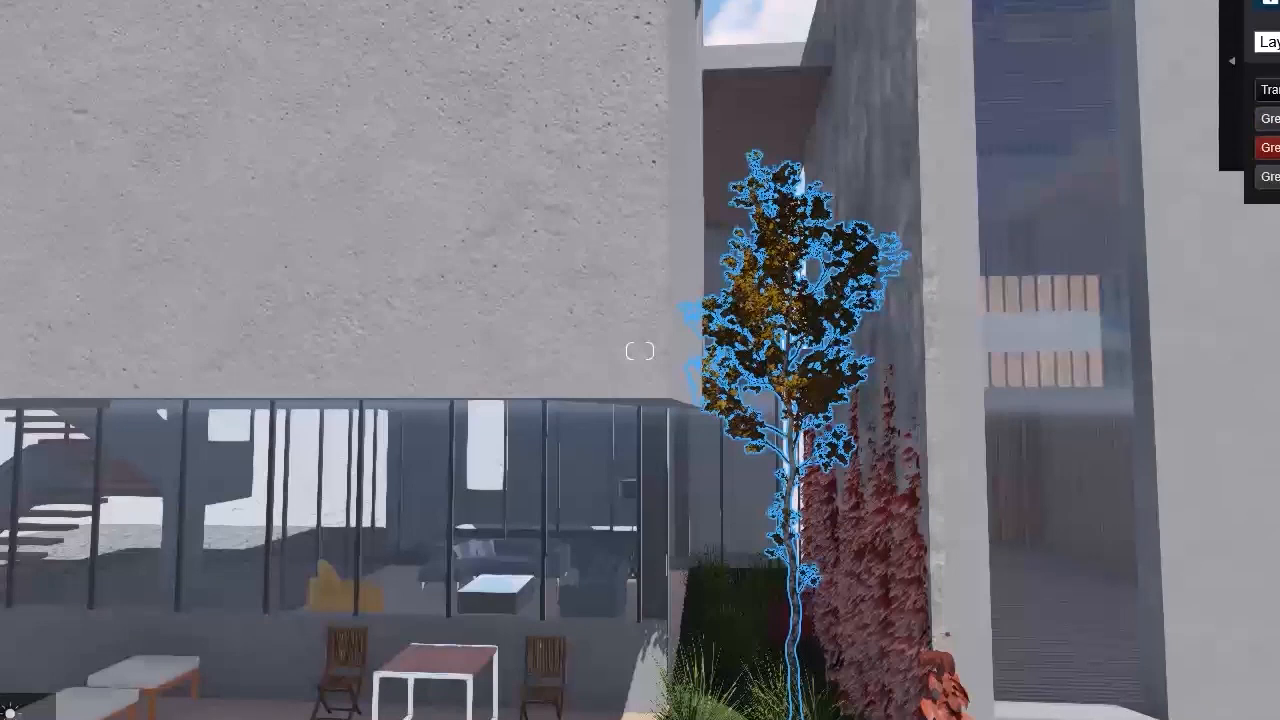
right_drag(1153, 270, 1206, 275)
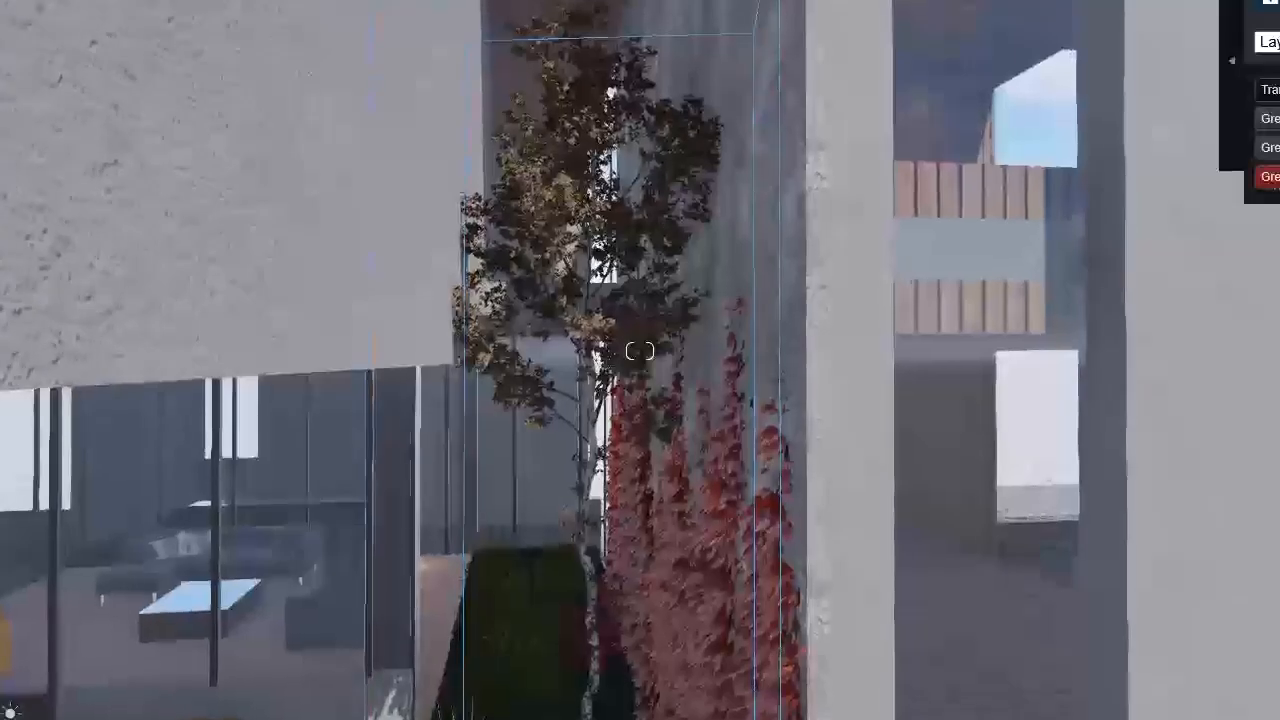
drag(1274, 177, 1249, 185)
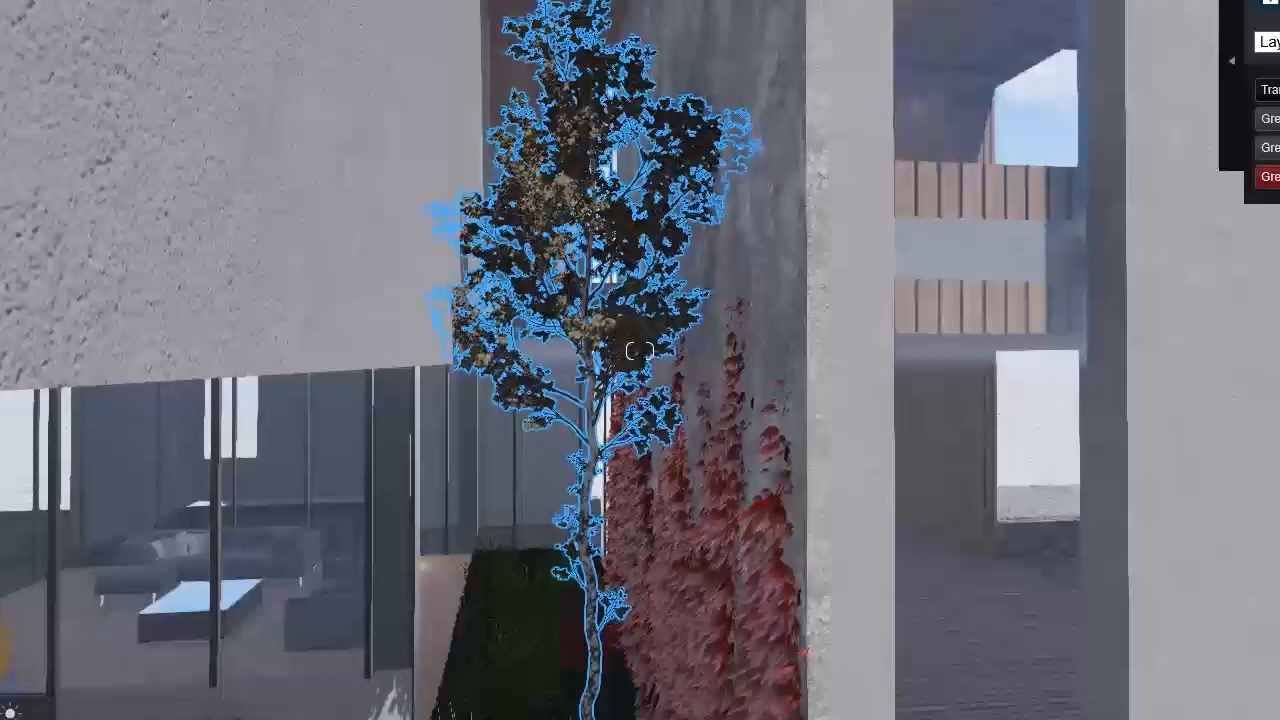
Step: Select all the shrubs, ornamental grasses and the tree in the planter together and recolour their greens to dull winter tones
scroll(1246, 420, down, 4)
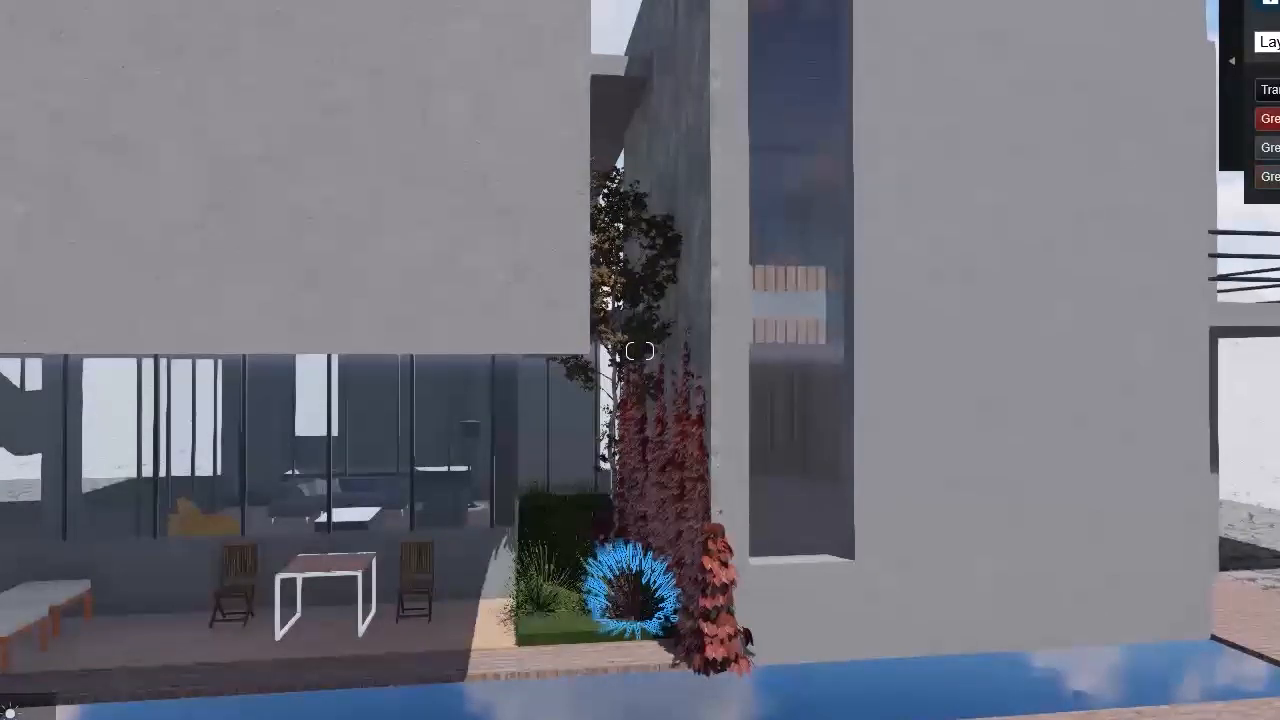
click(540, 606)
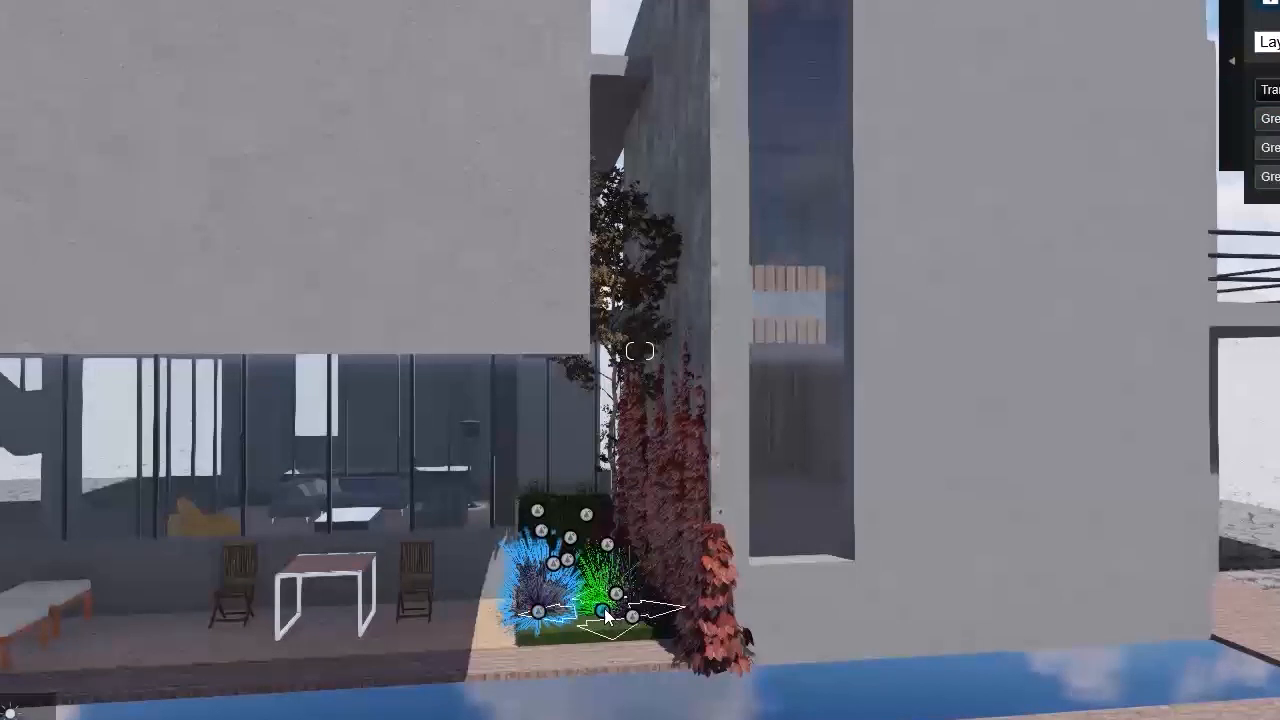
drag(705, 680, 476, 452)
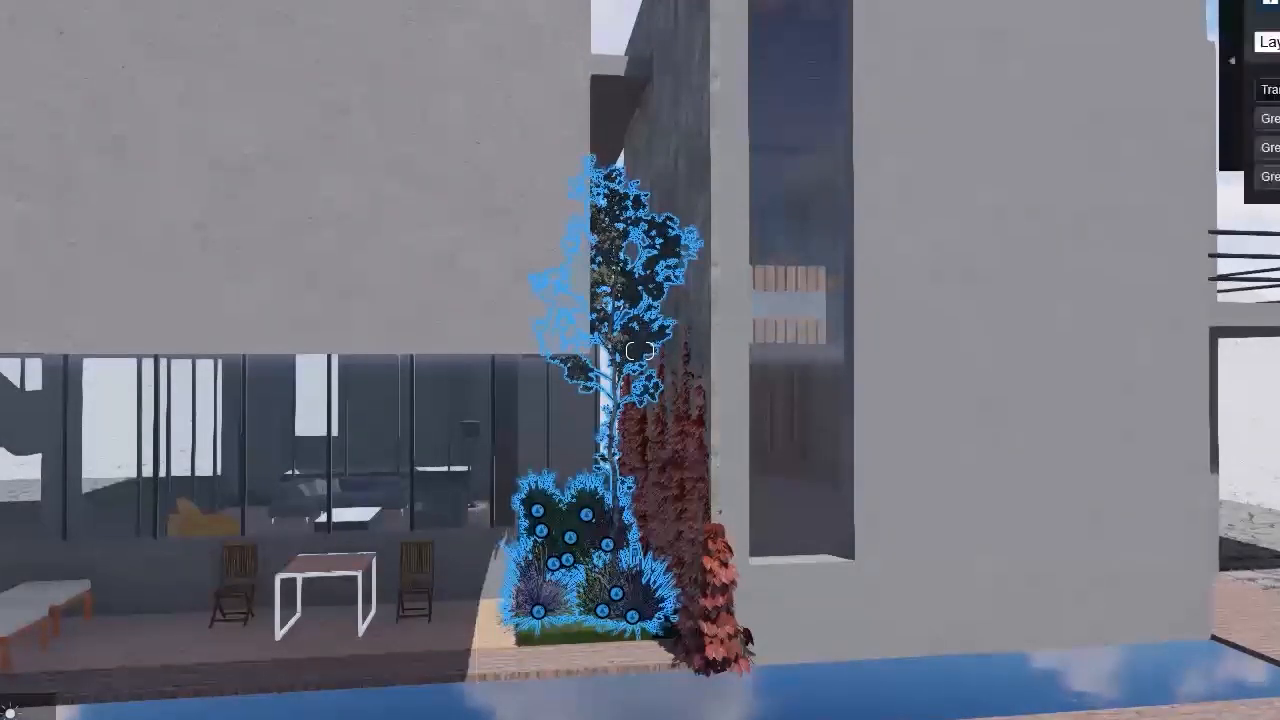
key(w)
right_drag(860, 611, 862, 695)
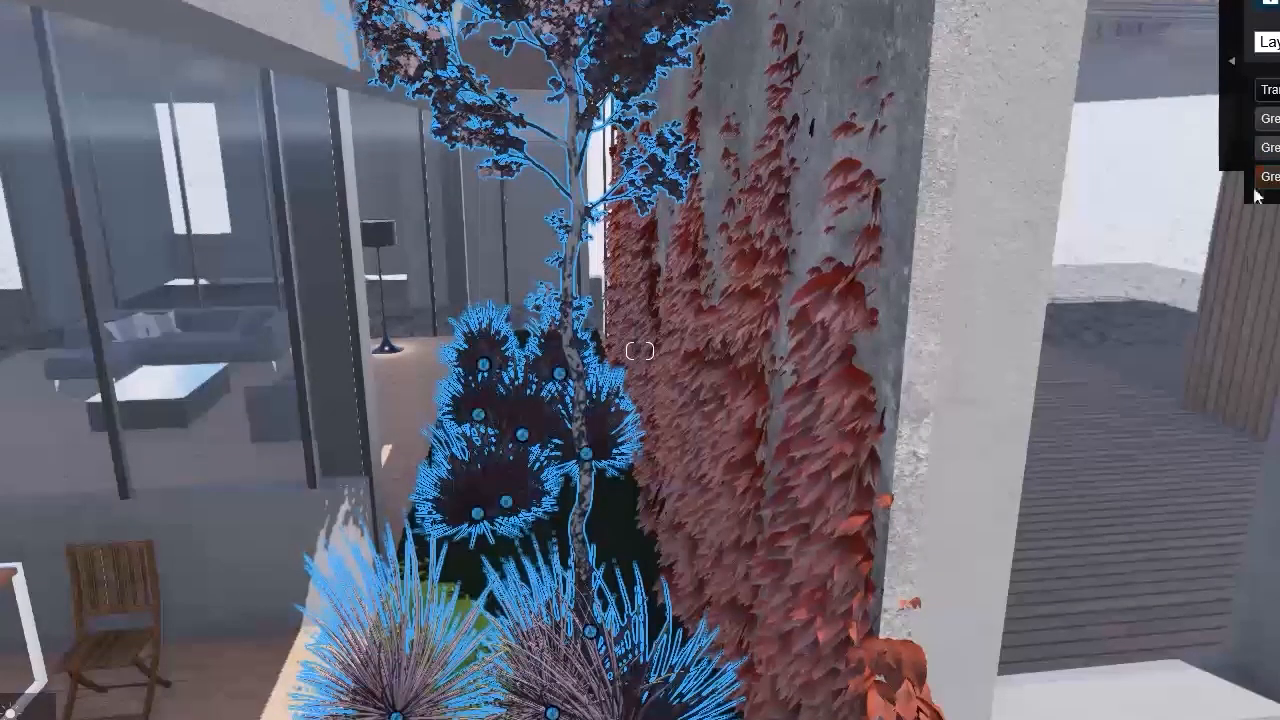
Step: Place large bare winter trees on the snowy ground beyond the pool deck and behind the house
key(s)
right_drag(960, 430, 1088, 499)
click(1088, 499)
key(s)
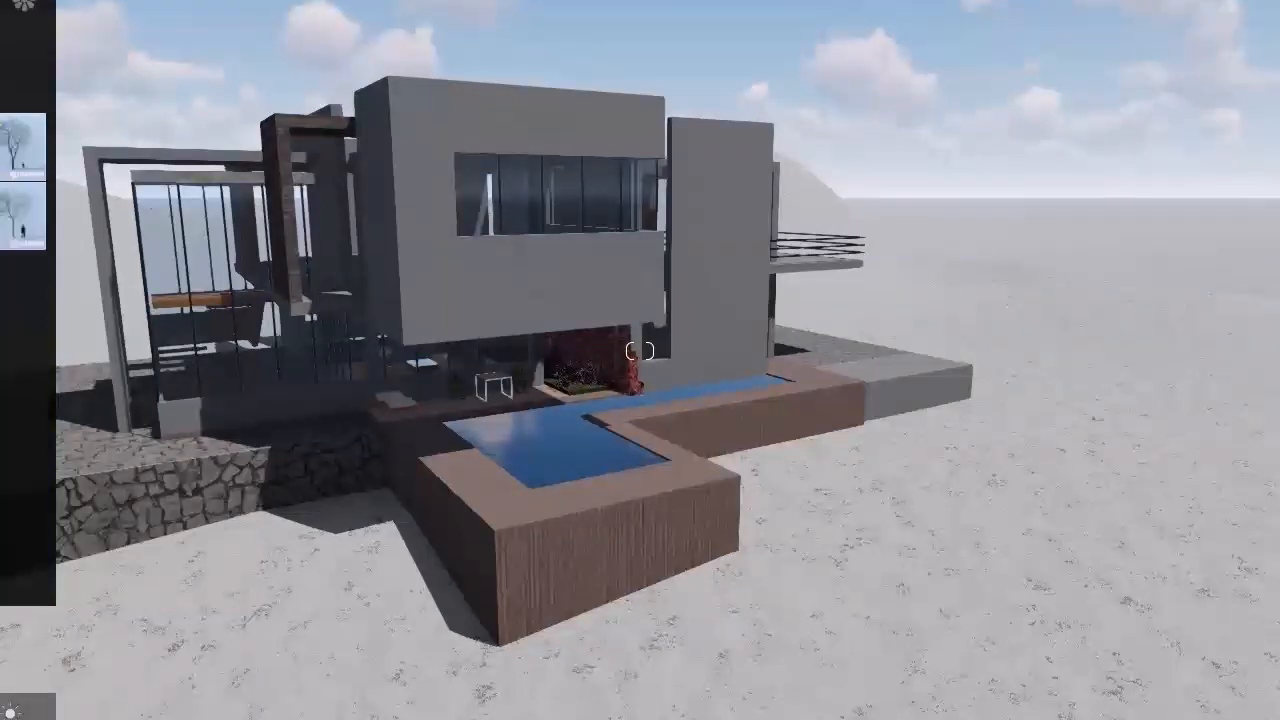
click(22, 148)
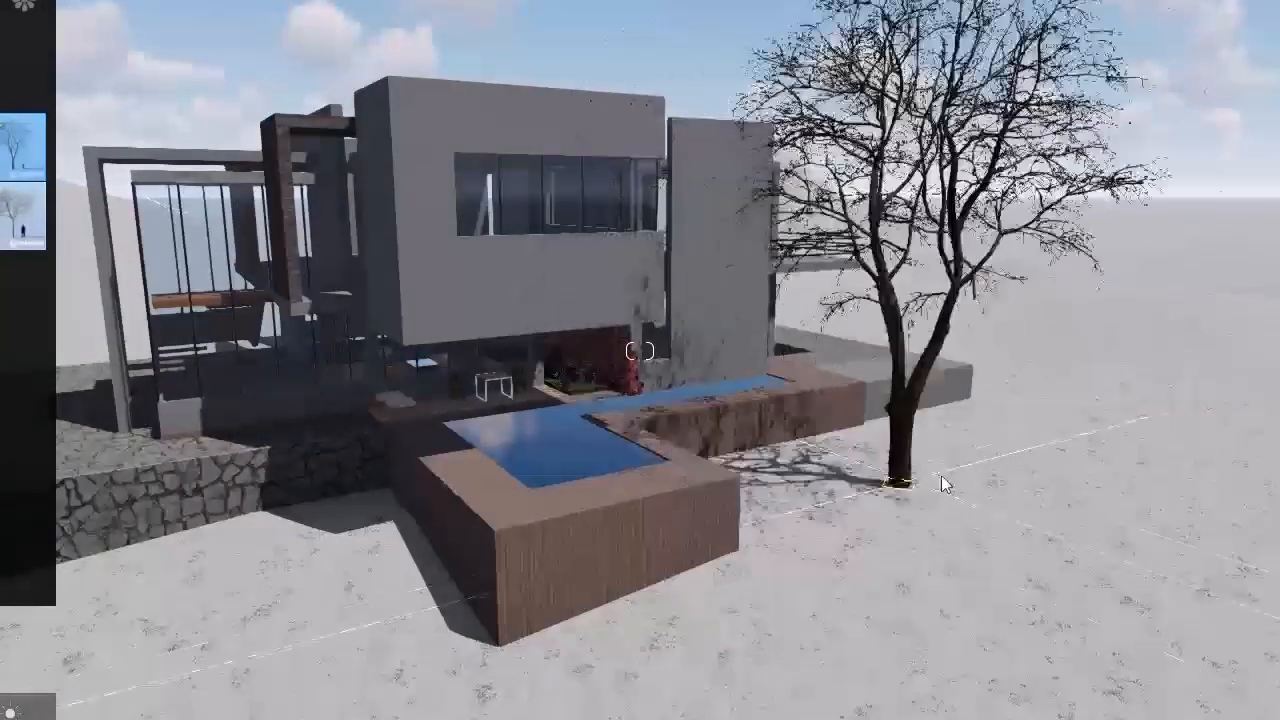
click(991, 456)
click(1005, 375)
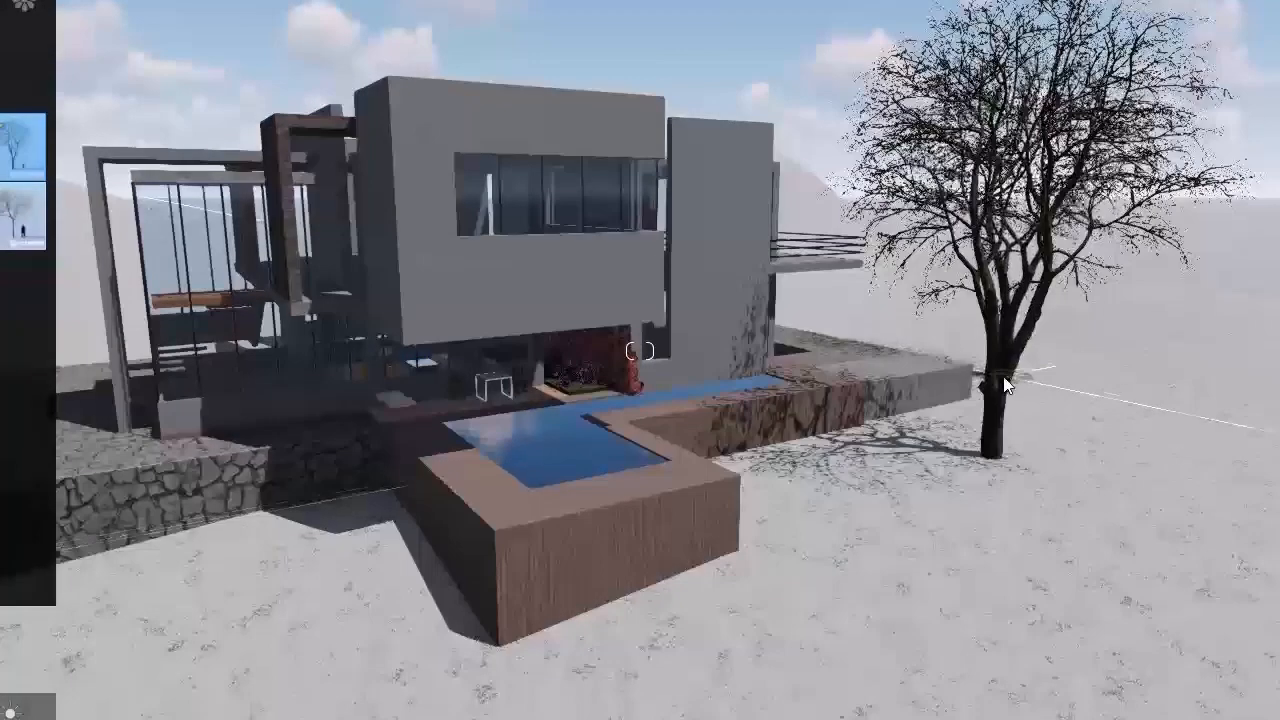
click(1277, 396)
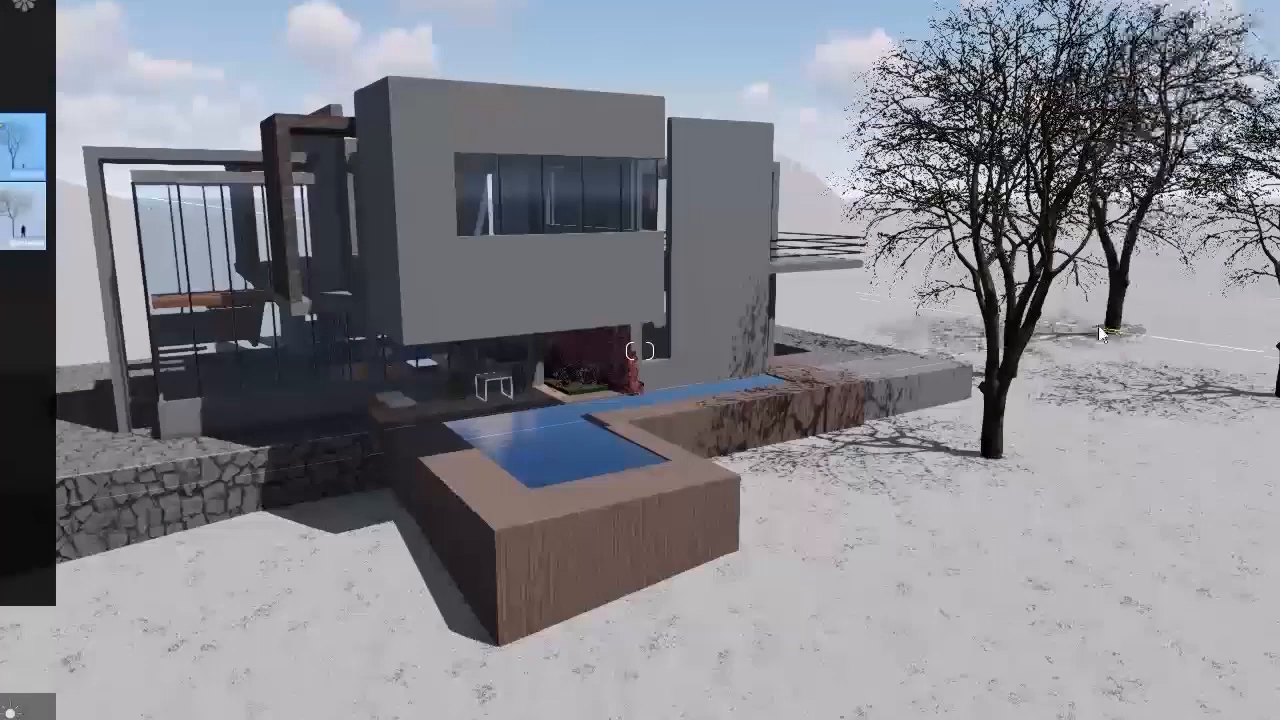
click(811, 203)
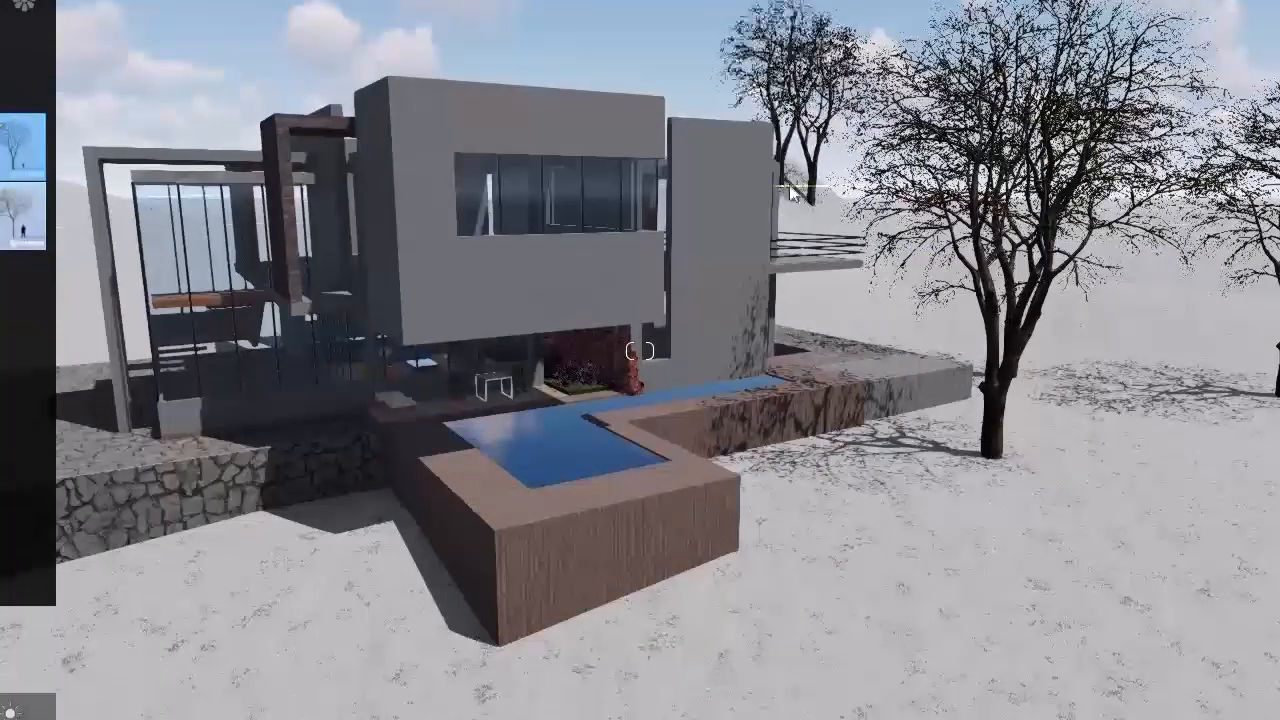
Step: Place two large bare trees on the snow beside the stone retaining wall, away from the pool
right_drag(588, 286, 318, 470)
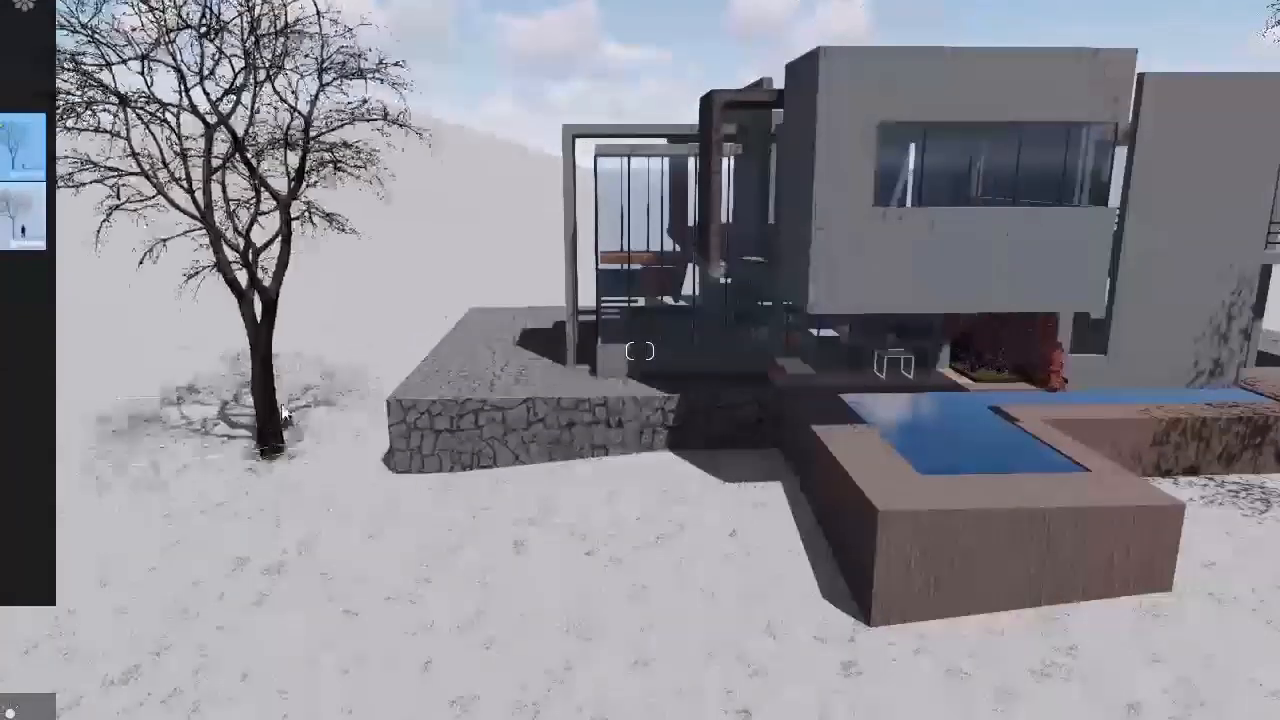
click(287, 393)
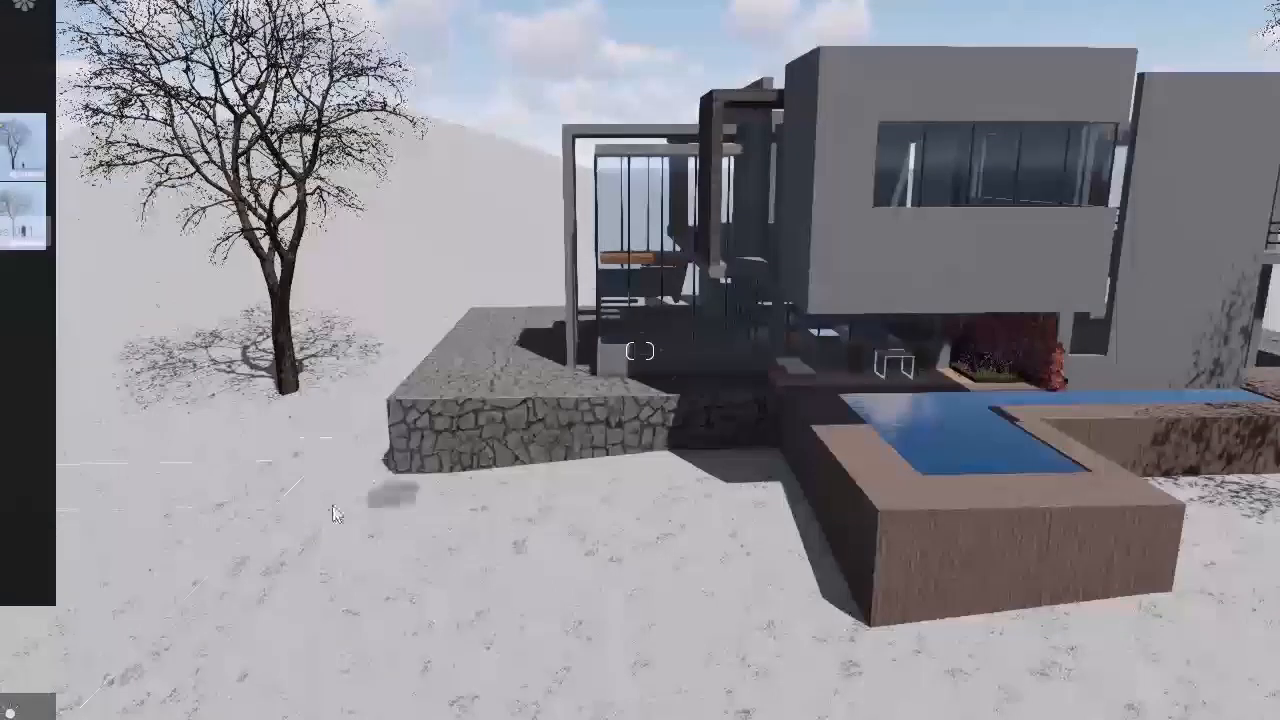
click(97, 455)
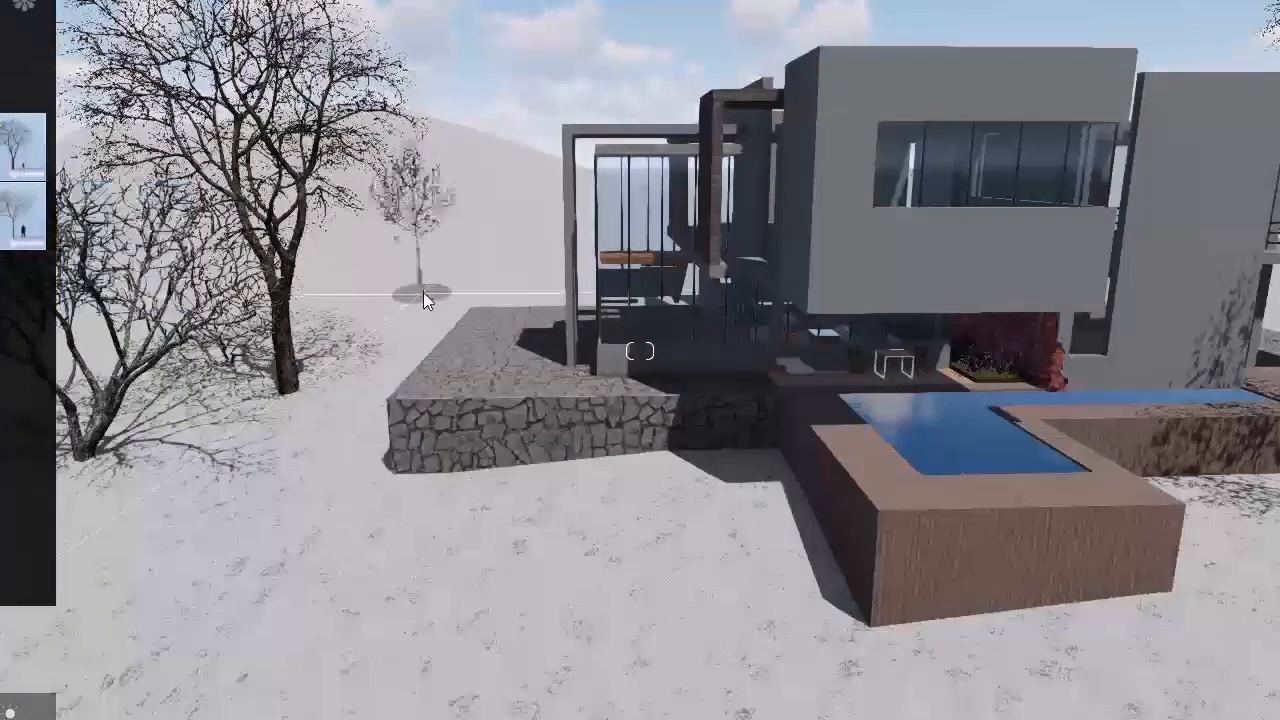
Step: Scatter small, thin bare trees behind and in front of the stone retaining wall
click(455, 283)
click(357, 341)
click(470, 657)
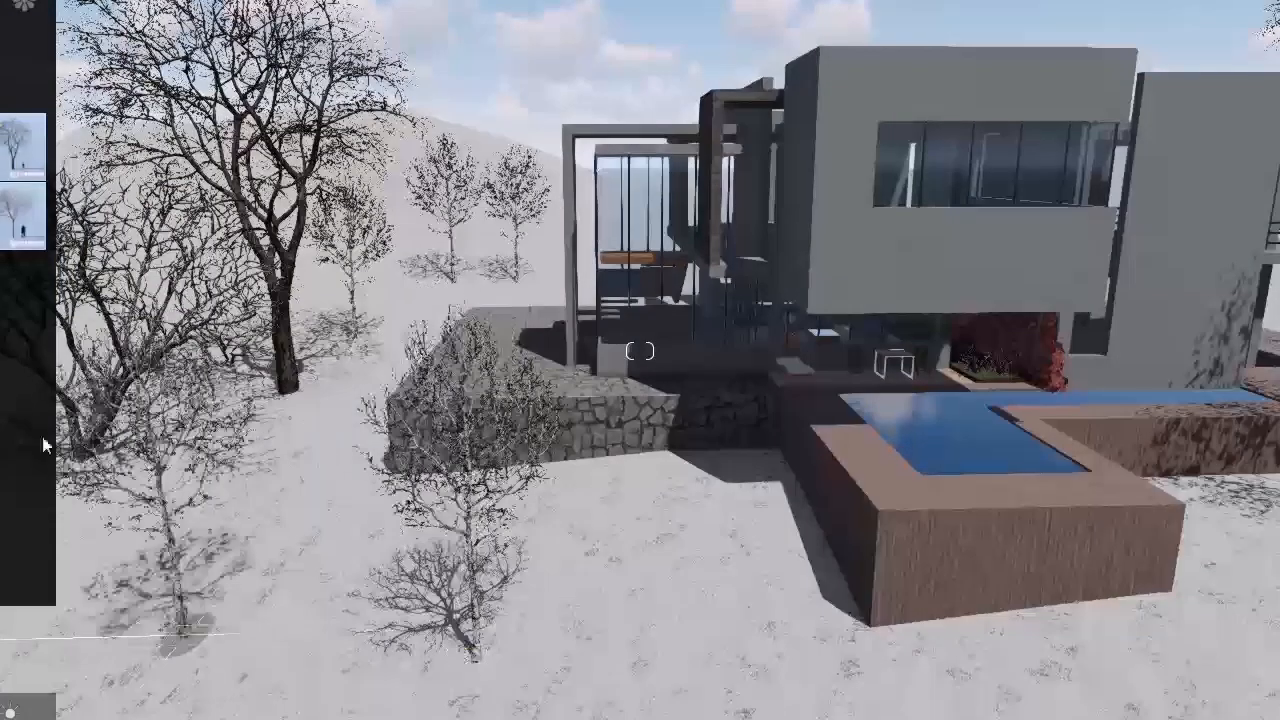
Step: Clear the two small bare trees from the snow in front of the stone retaining wall by moving them aside
click(183, 719)
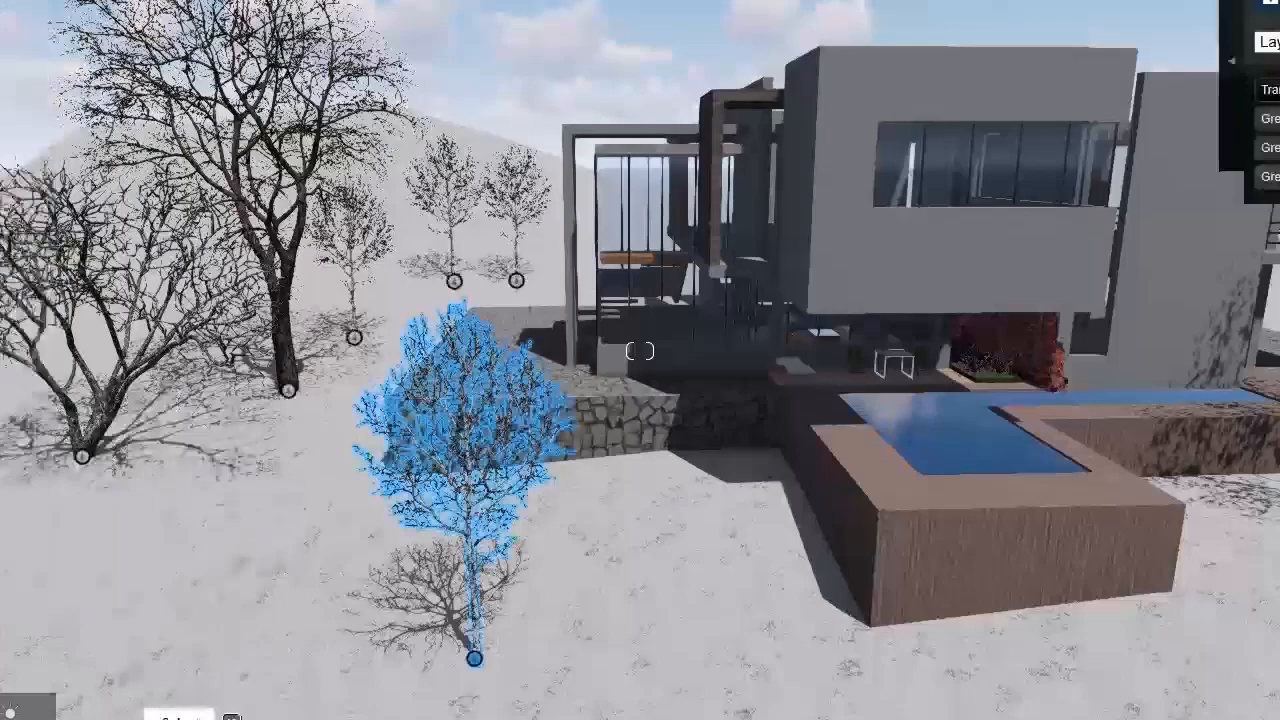
drag(475, 658, 0, 436)
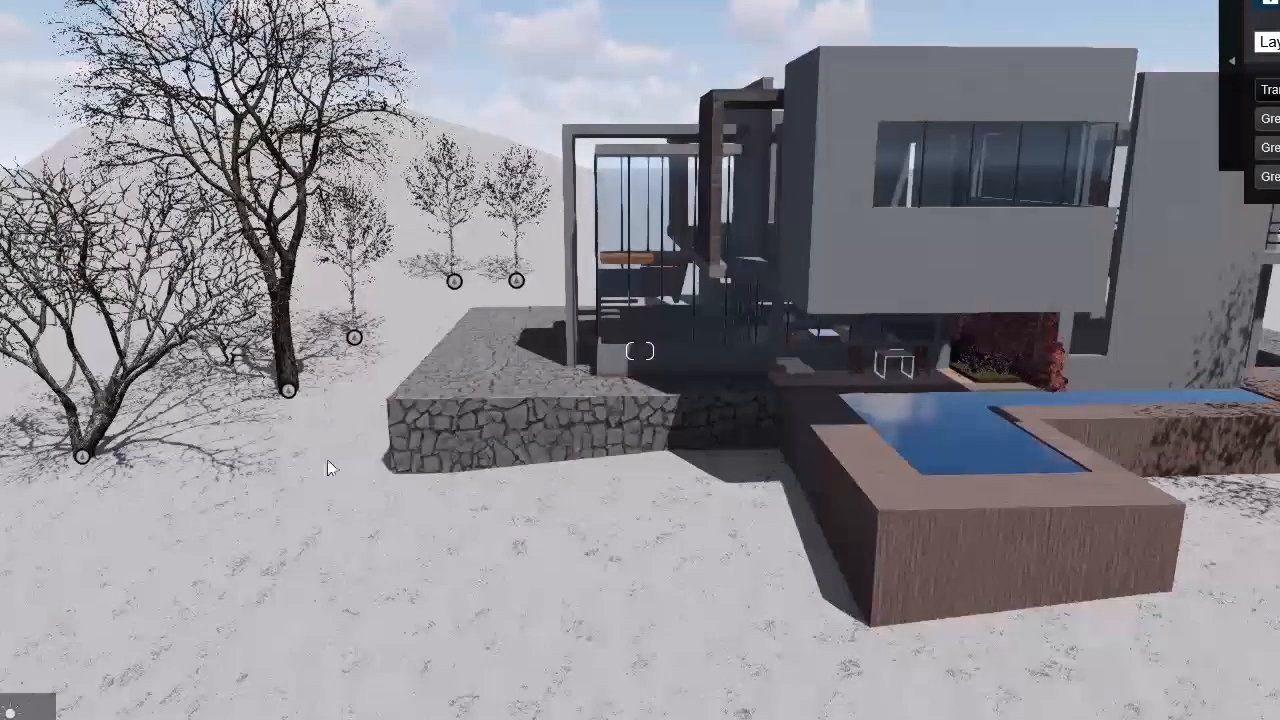
click(90, 719)
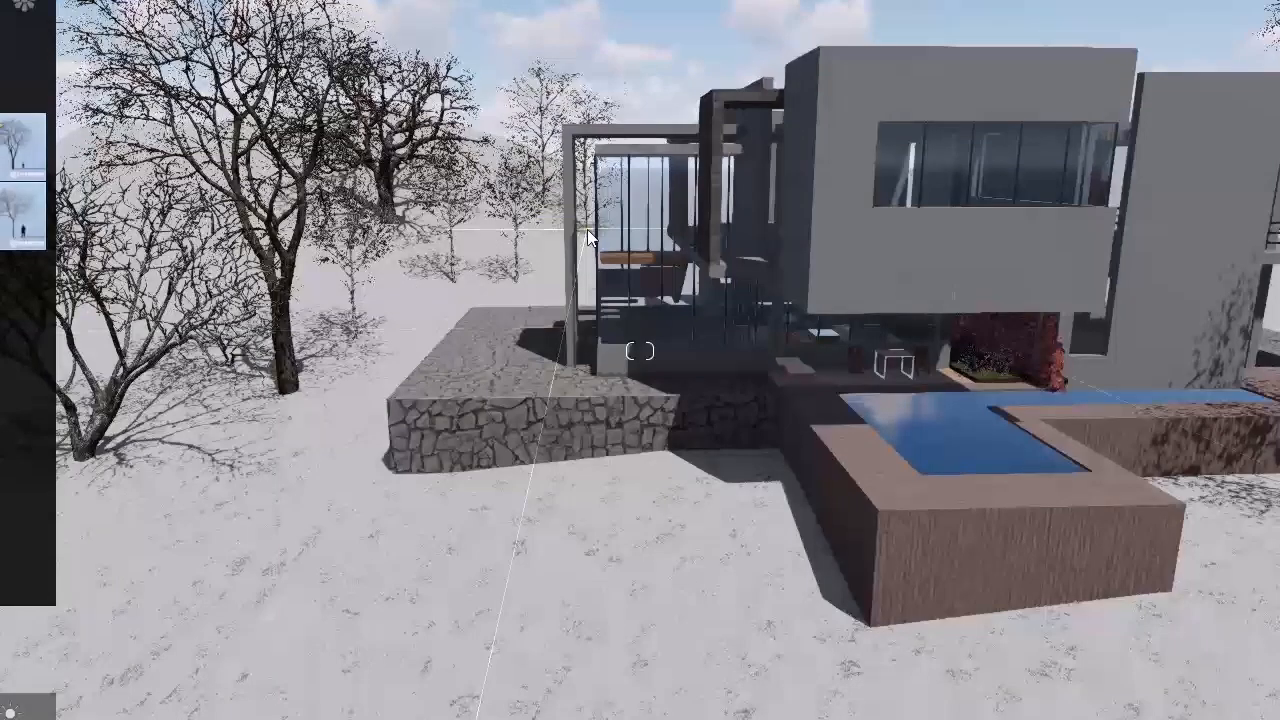
Step: Place small, thin bare trees along the terrain edge on the open snow beyond the pool
key(s)
right_drag(1150, 386, 1265, 386)
key(w)
key(s)
right_drag(1180, 352, 1237, 394)
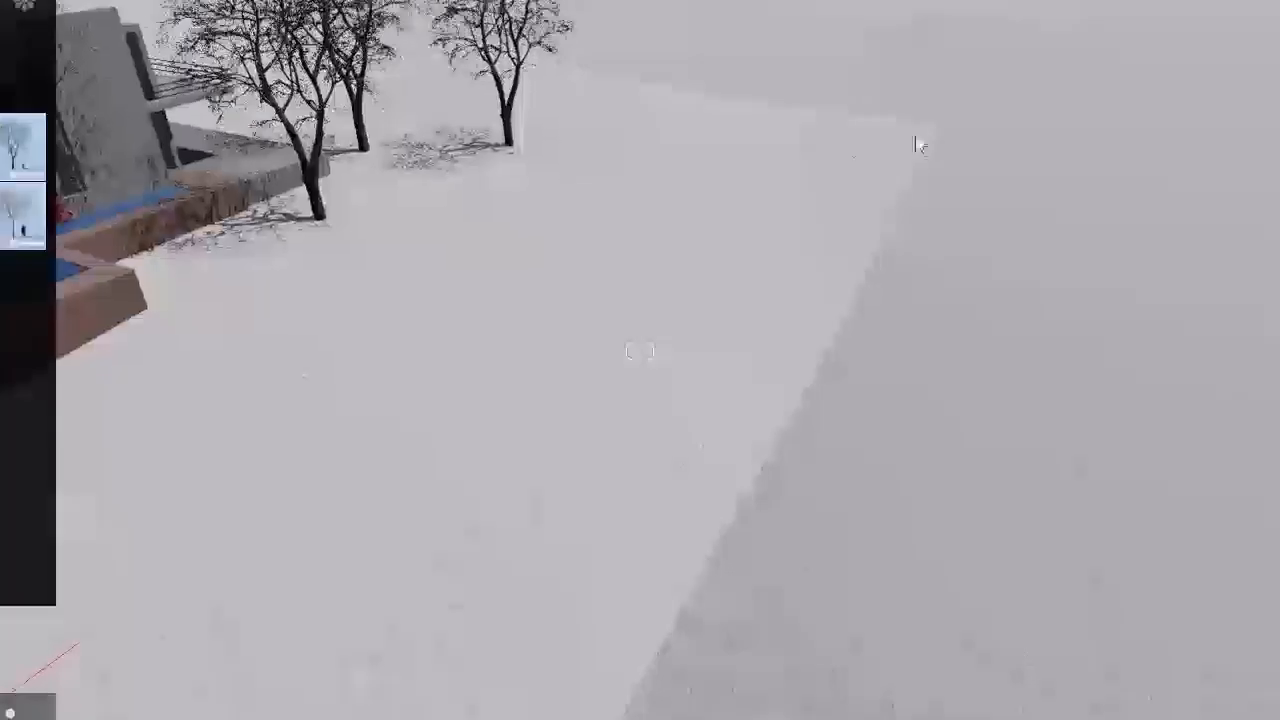
click(820, 160)
click(908, 318)
click(988, 500)
right_drag(988, 500, 848, 557)
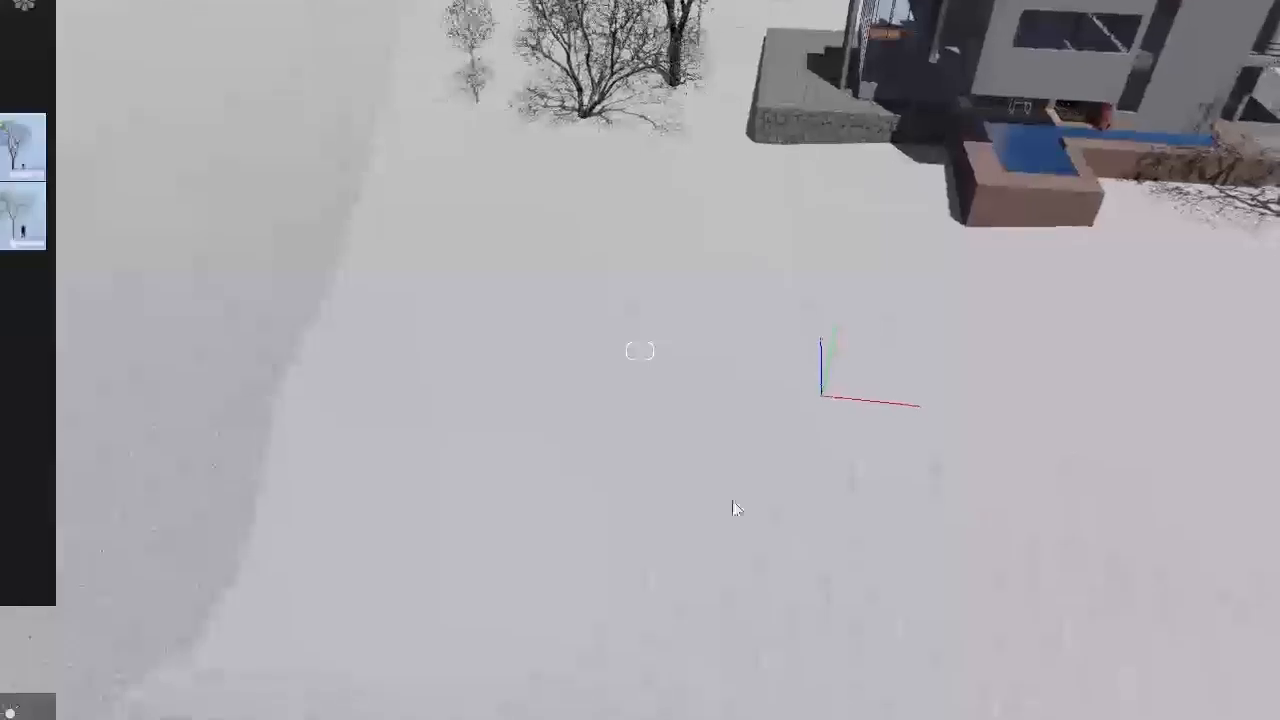
Step: Extend the belt of thin bare trees across the snow facing the stone terrace, on both sides of the terrain edge
mouse_move(497, 260)
mouse_down()
mouse_move(477, 569)
mouse_move(523, 654)
mouse_move(700, 690)
mouse_move(540, 495)
mouse_up()
click(540, 495)
click(664, 441)
right_drag(885, 581, 1055, 592)
click(800, 495)
drag(704, 496, 880, 432)
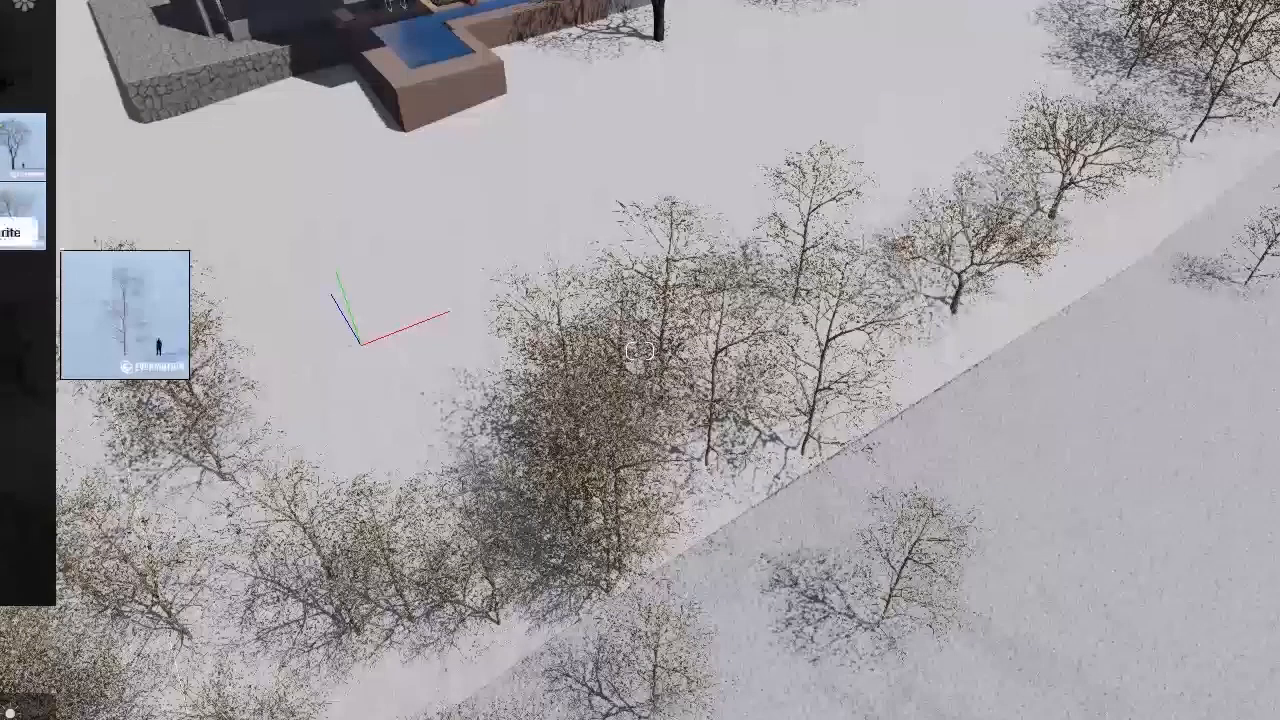
Step: Place large bare trees close to the house along the edge of the stone-paved terrace
click(20, 165)
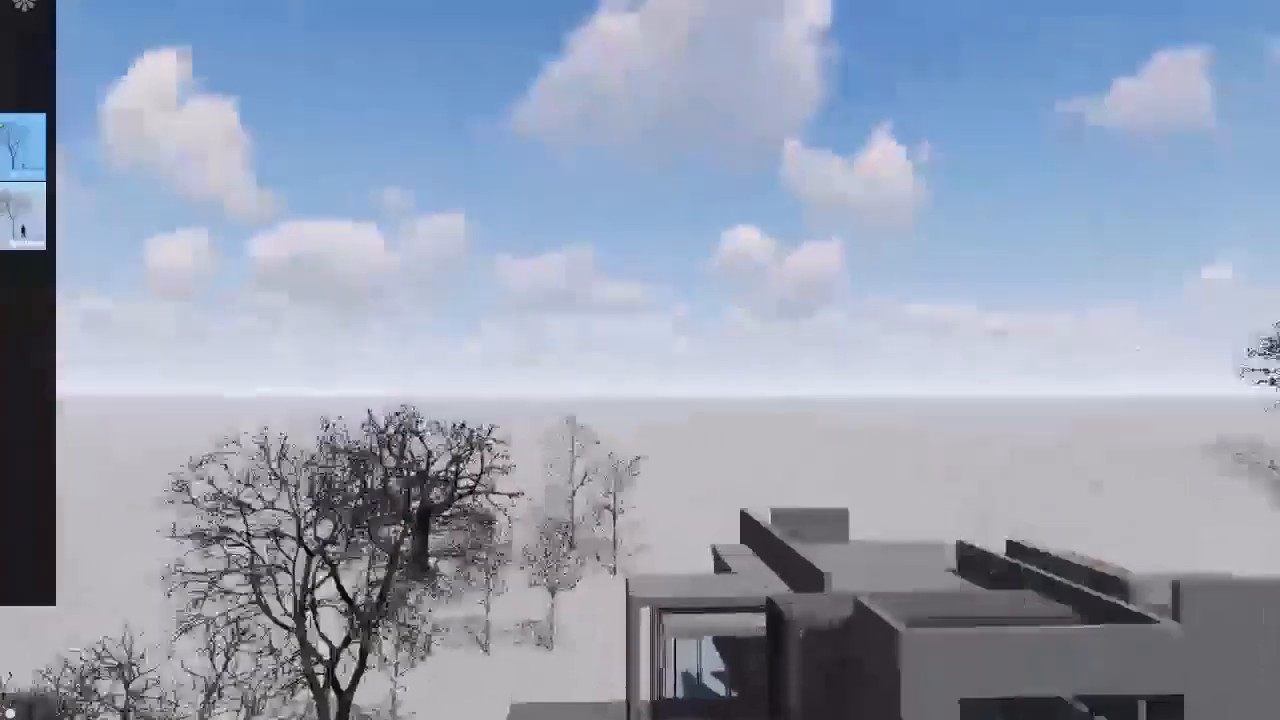
key(w)
right_drag(640, 360, 760, 580)
key(s)
right_drag(583, 430, 583, 477)
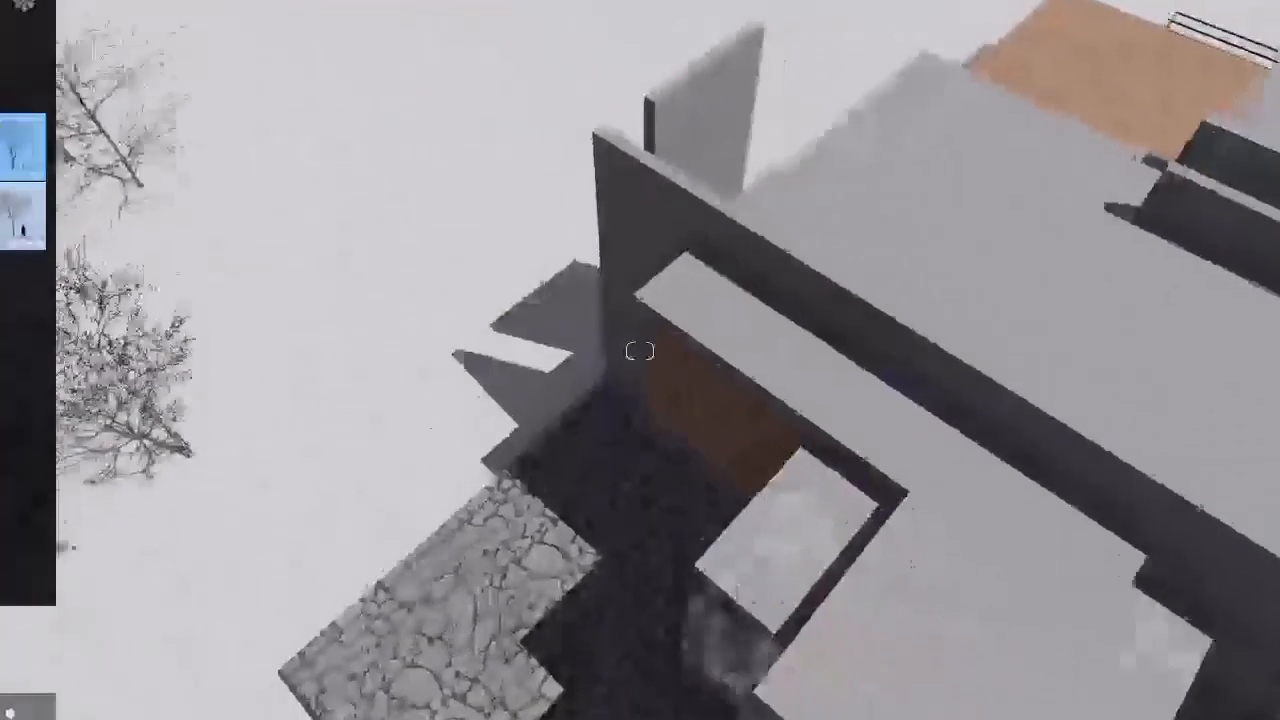
click(566, 516)
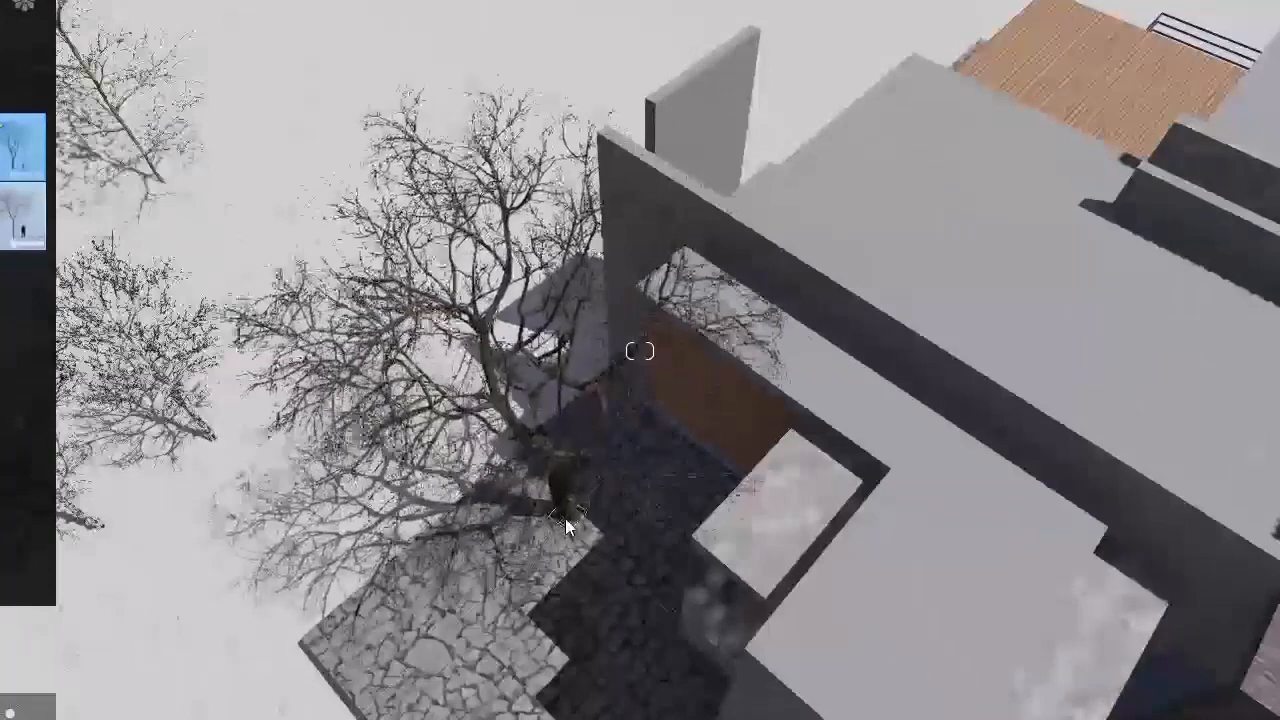
key(s)
right_drag(484, 616, 484, 668)
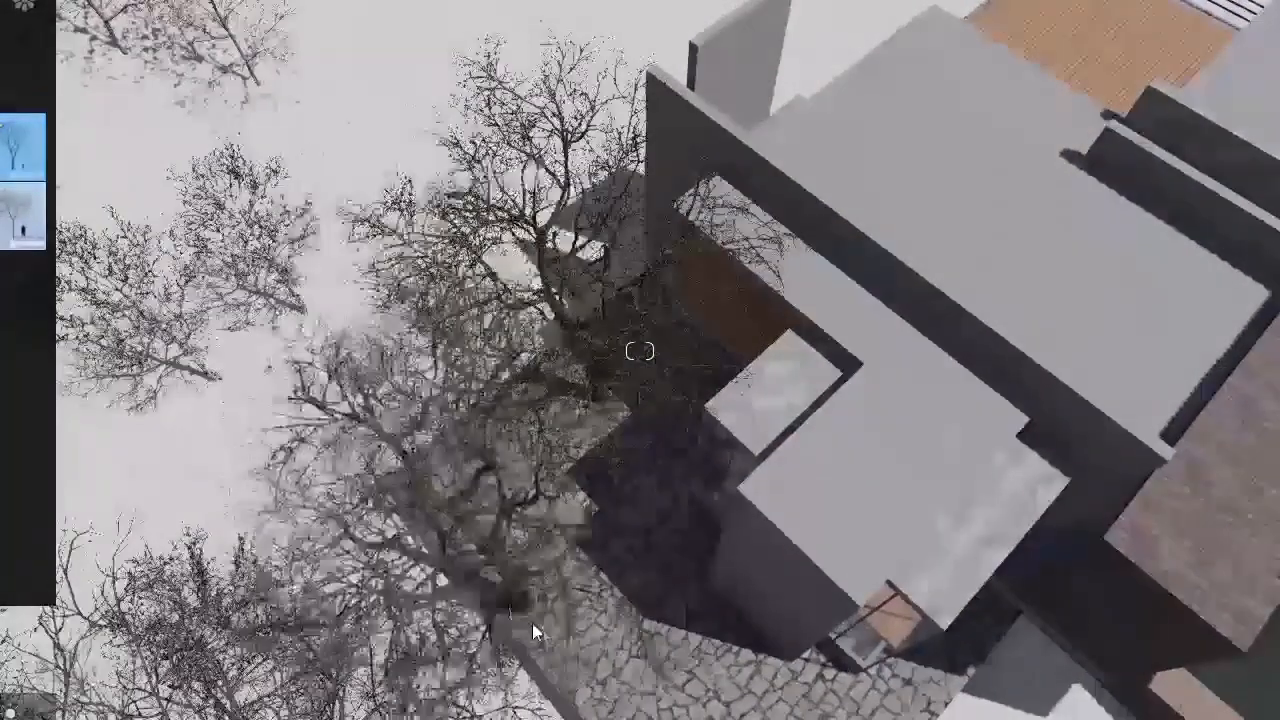
click(533, 624)
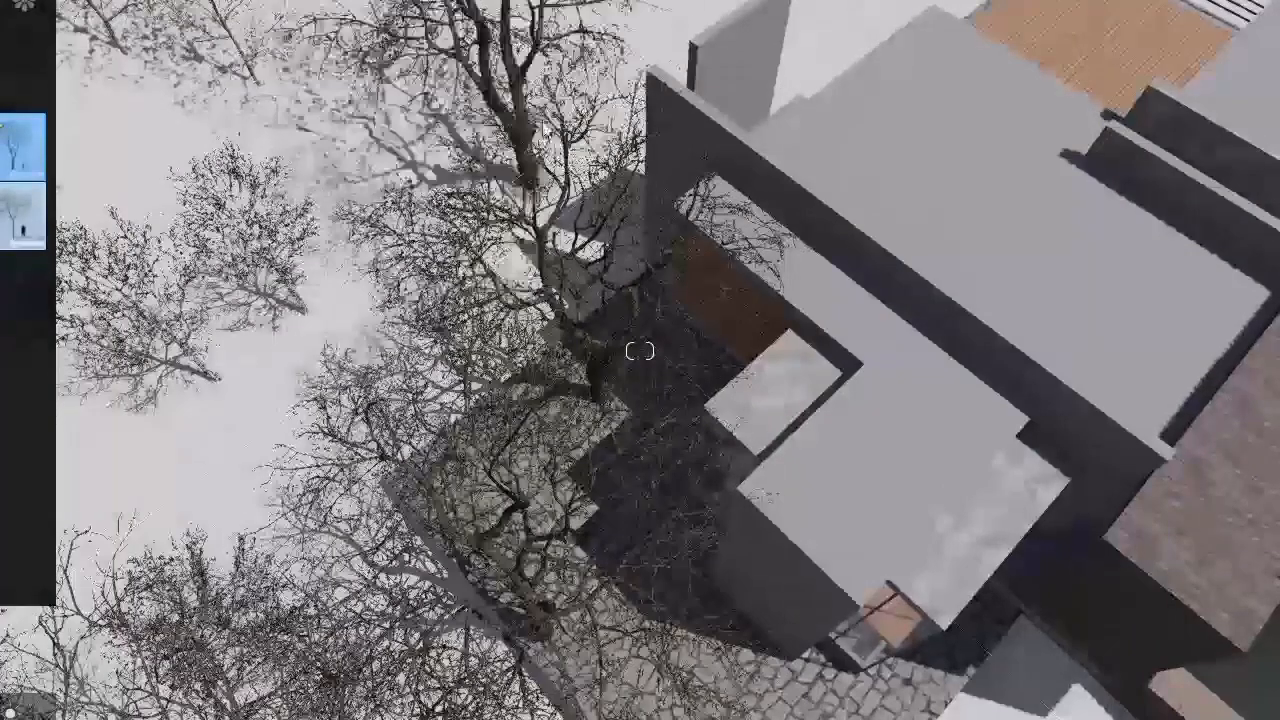
click(582, 95)
click(466, 108)
Step: Fill the open snow behind the house with a dense group of large bare trees
key(w)
right_drag(466, 108, 550, 140)
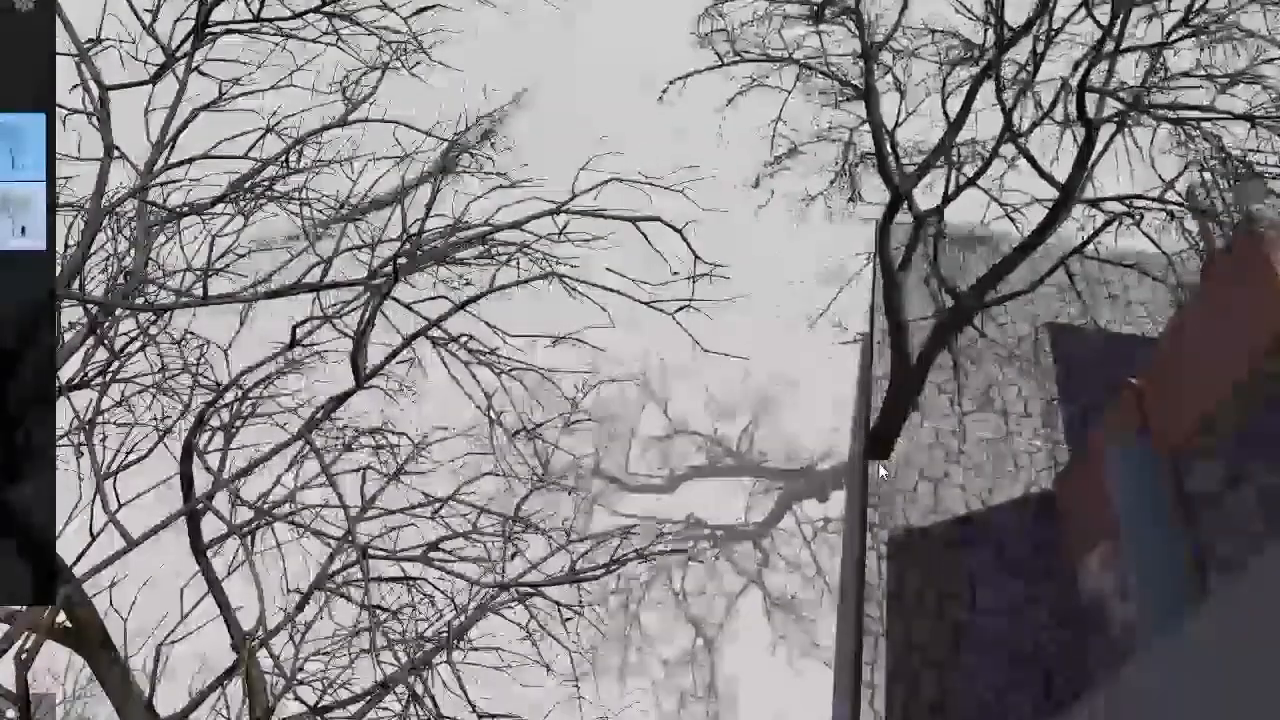
click(874, 465)
click(681, 392)
right_drag(605, 303, 360, 91)
drag(513, 322, 670, 298)
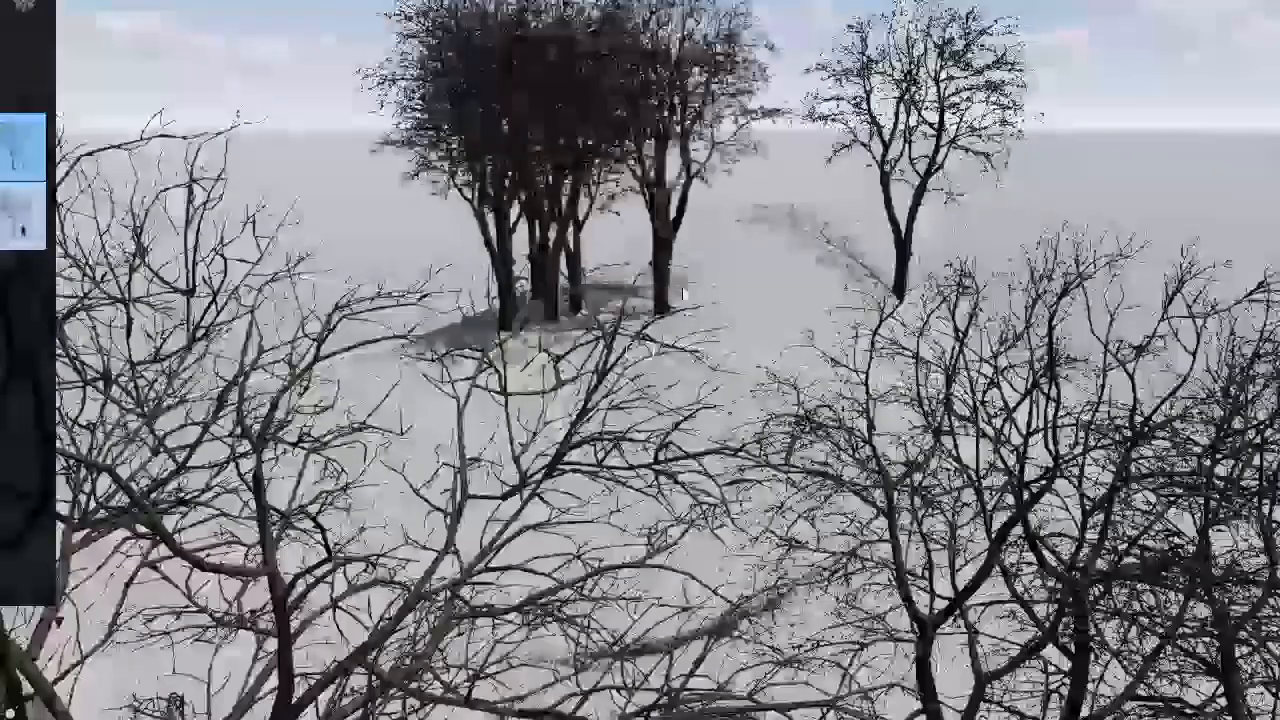
mouse_move(505, 510)
mouse_down()
mouse_move(371, 560)
mouse_move(560, 680)
mouse_up()
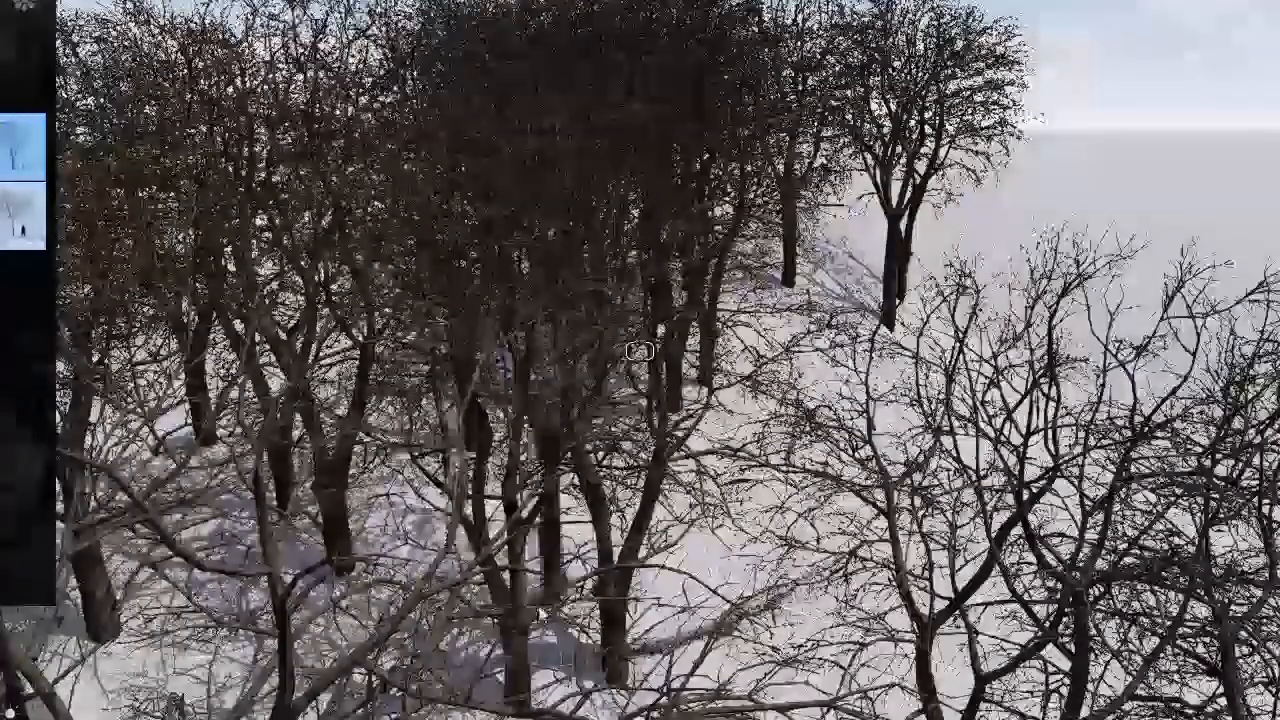
Step: Delete the overcrowded large trees from the dense clump behind the house
right_drag(700, 372, 636, 351)
key(s)
right_drag(985, 405, 950, 383)
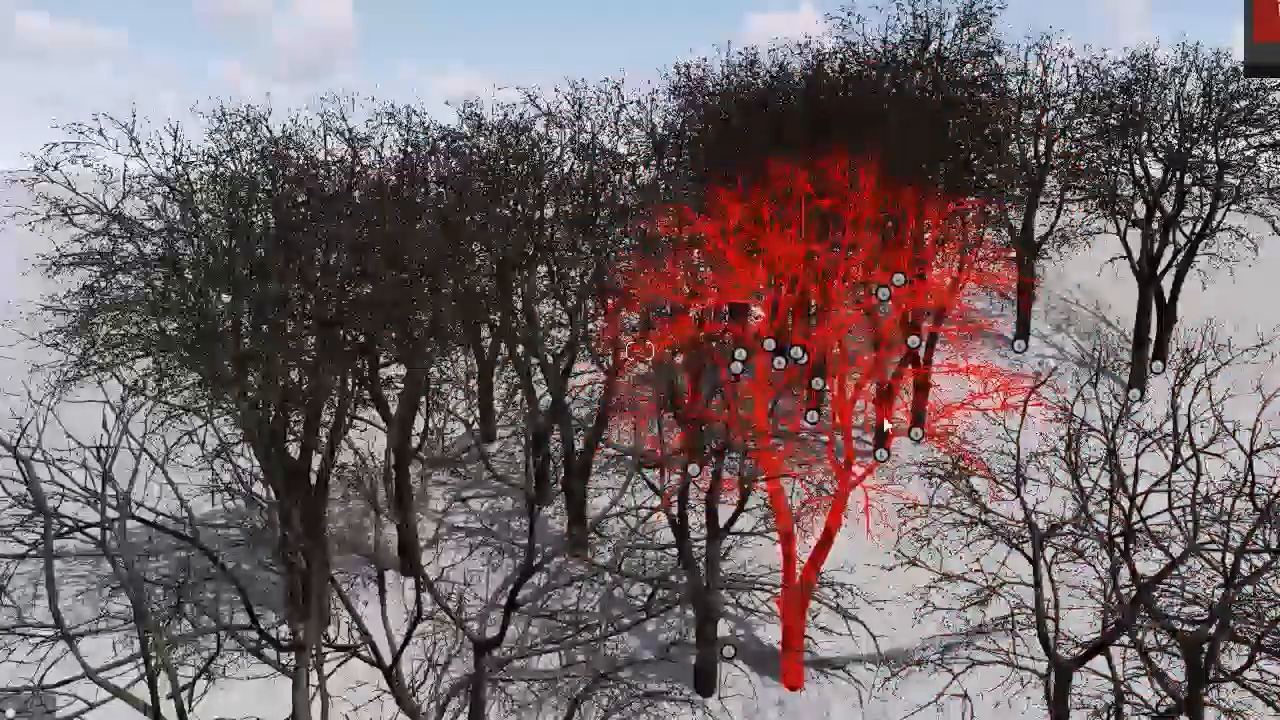
right_drag(800, 465, 810, 438)
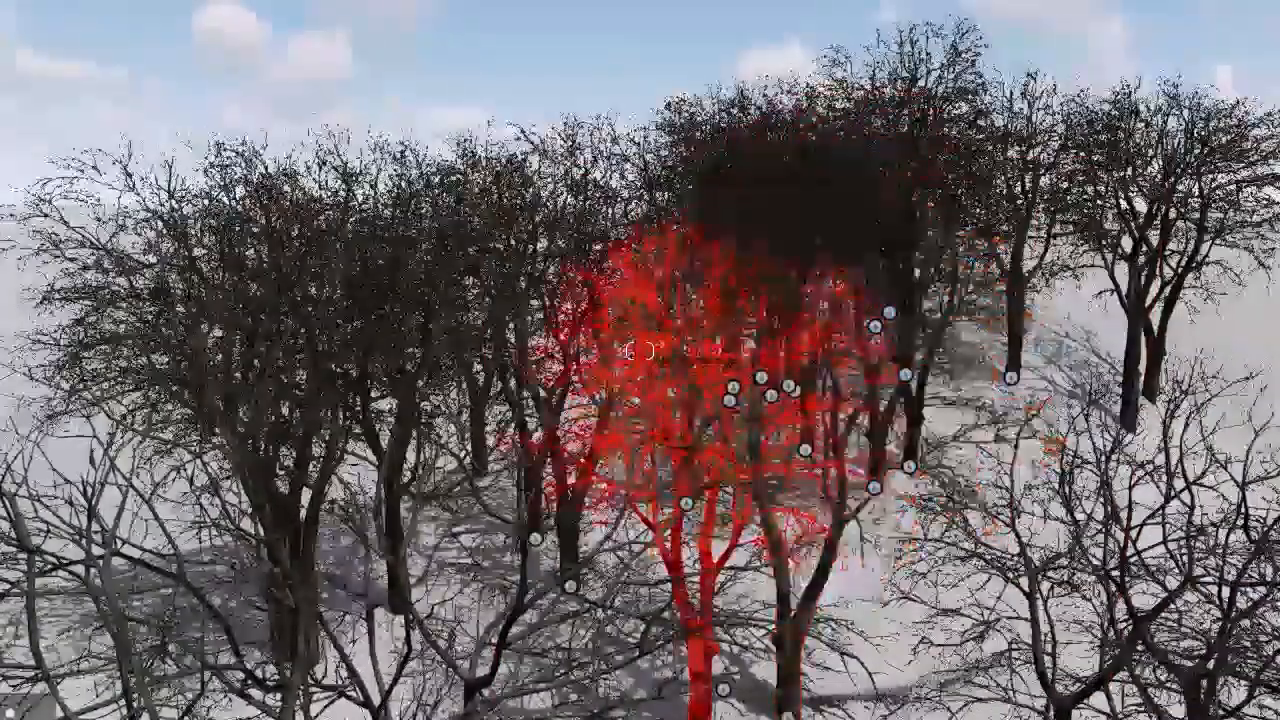
right_drag(710, 415, 657, 625)
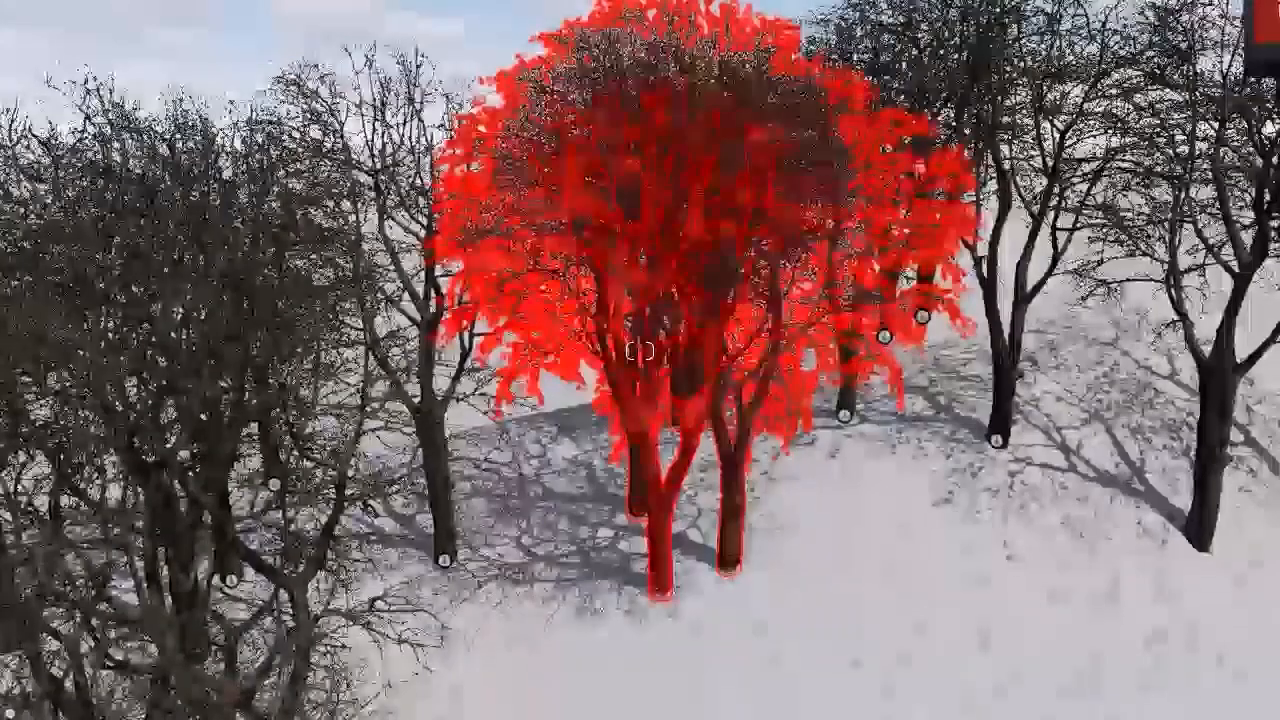
click(665, 597)
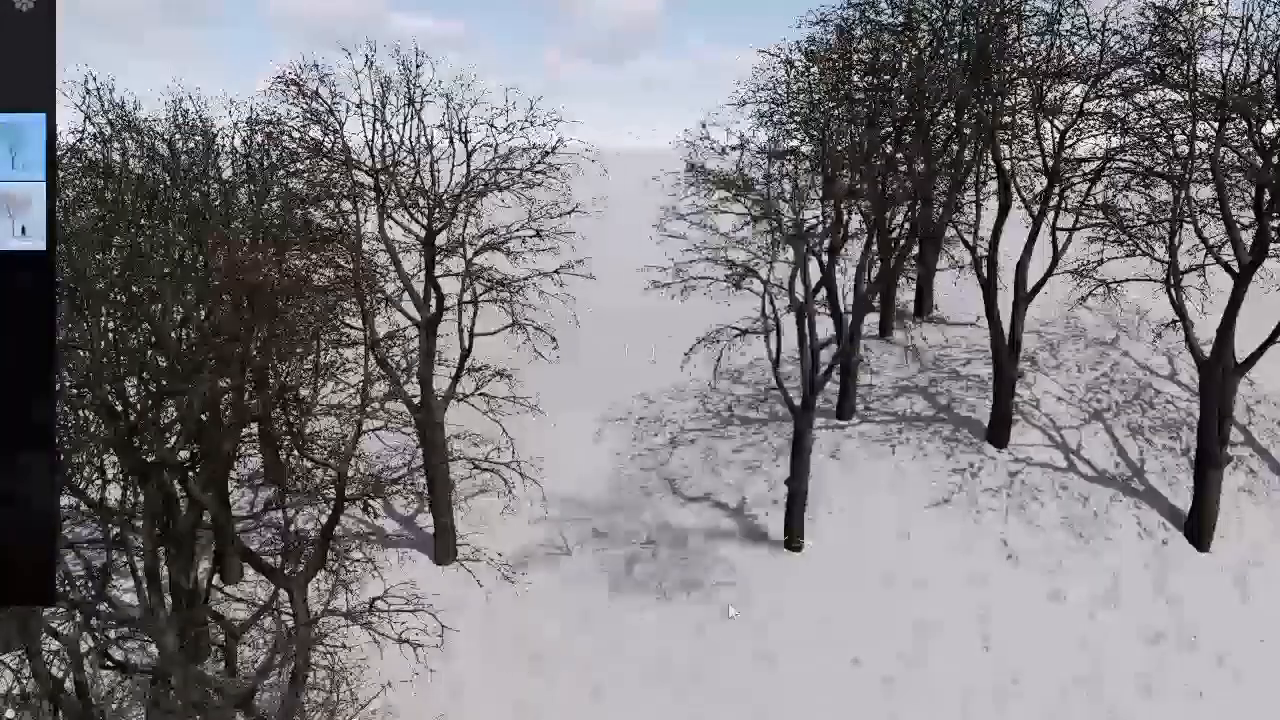
Step: Place more large bare trees in the gaps and background of the snowy slope behind the house
click(727, 603)
click(642, 476)
right_drag(1225, 465, 1052, 512)
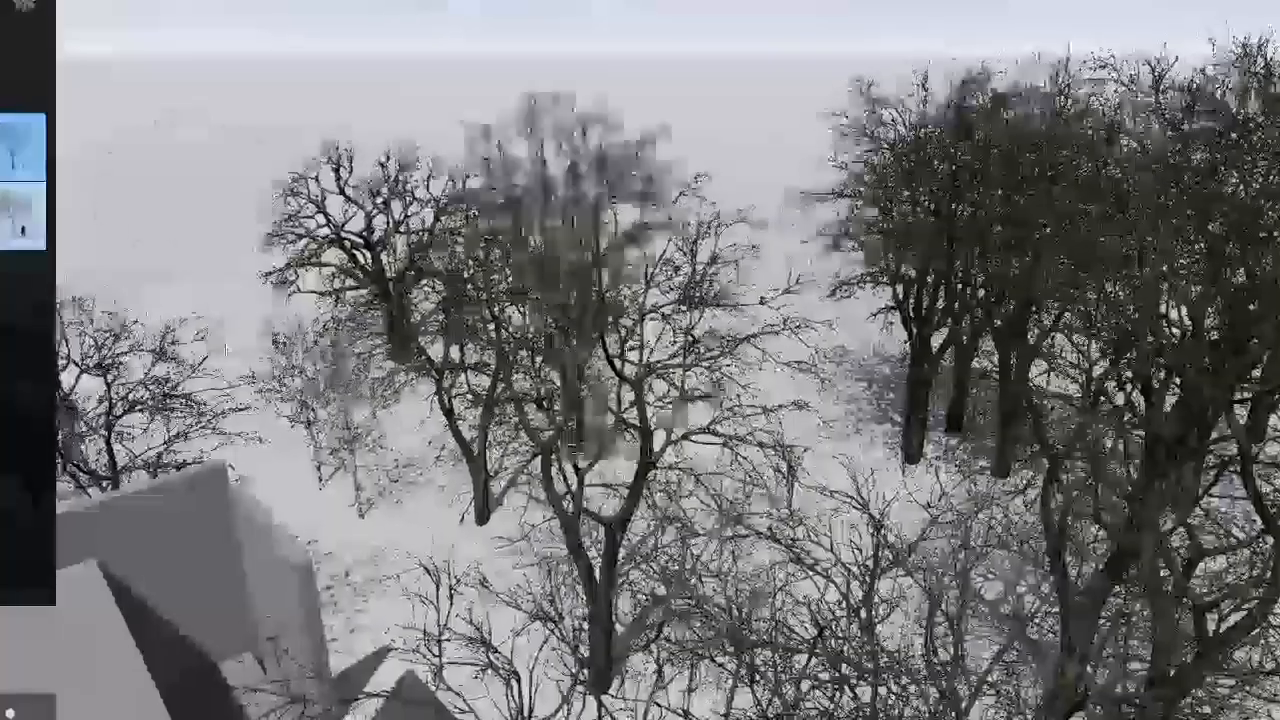
click(237, 316)
click(280, 258)
click(172, 383)
click(257, 380)
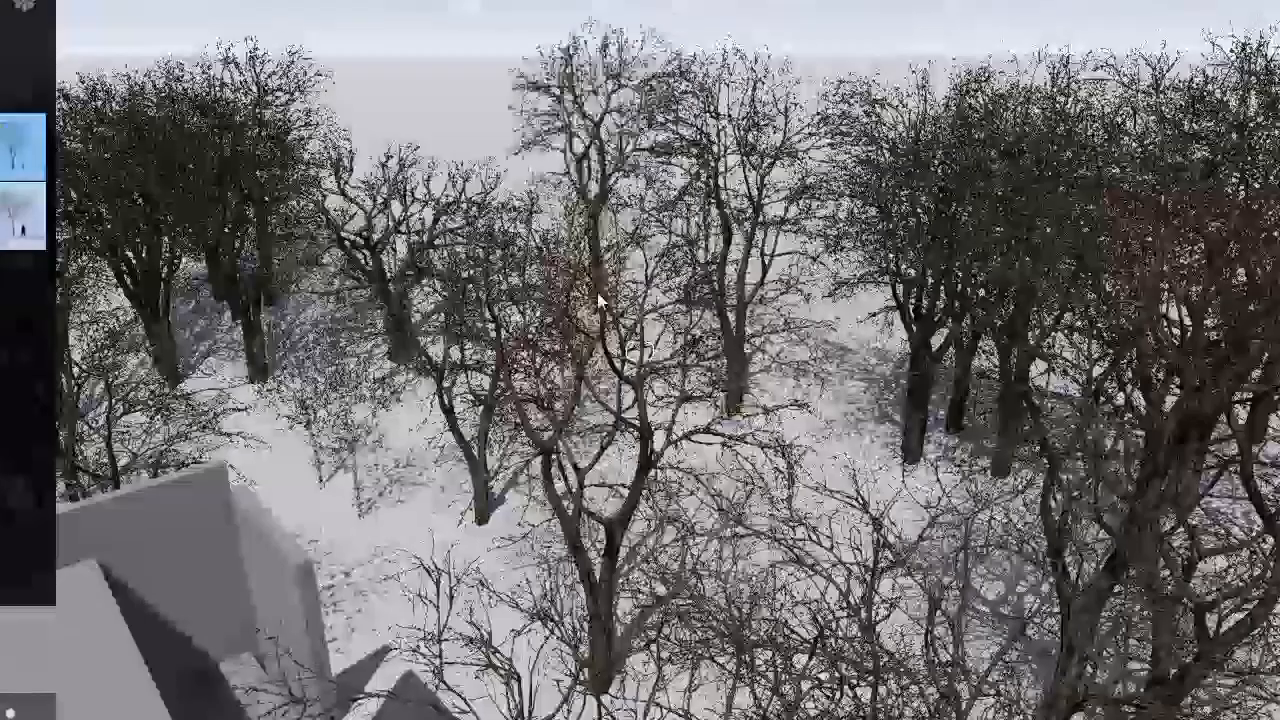
click(600, 300)
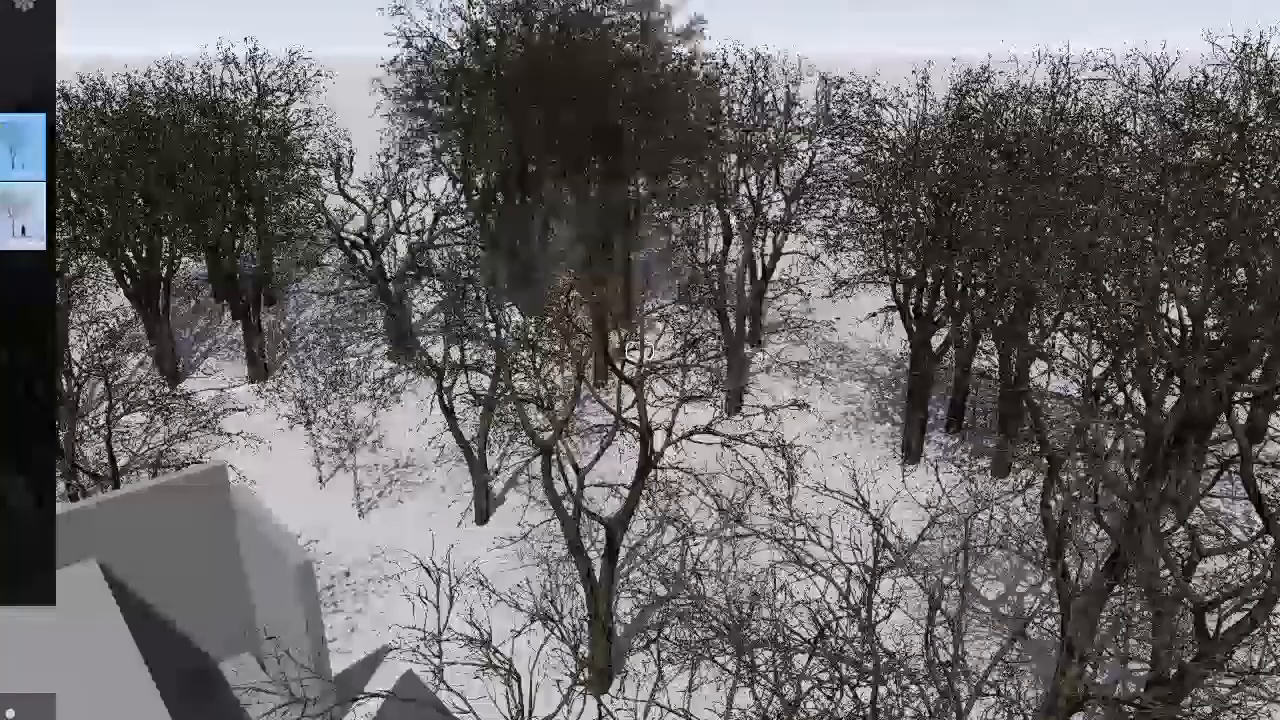
Step: Place large bare trees on the snow beside the stone-paved terrace near the wooden deck
key(s)
right_drag(986, 286, 1054, 503)
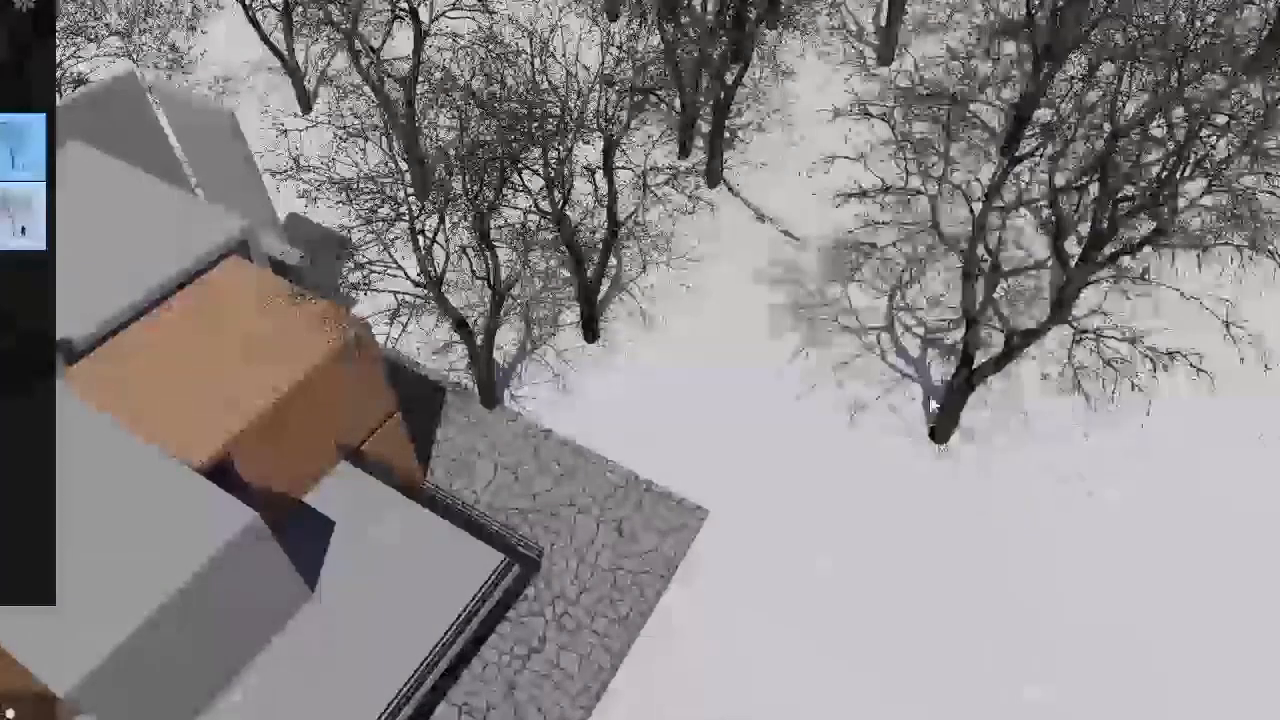
click(943, 440)
click(748, 390)
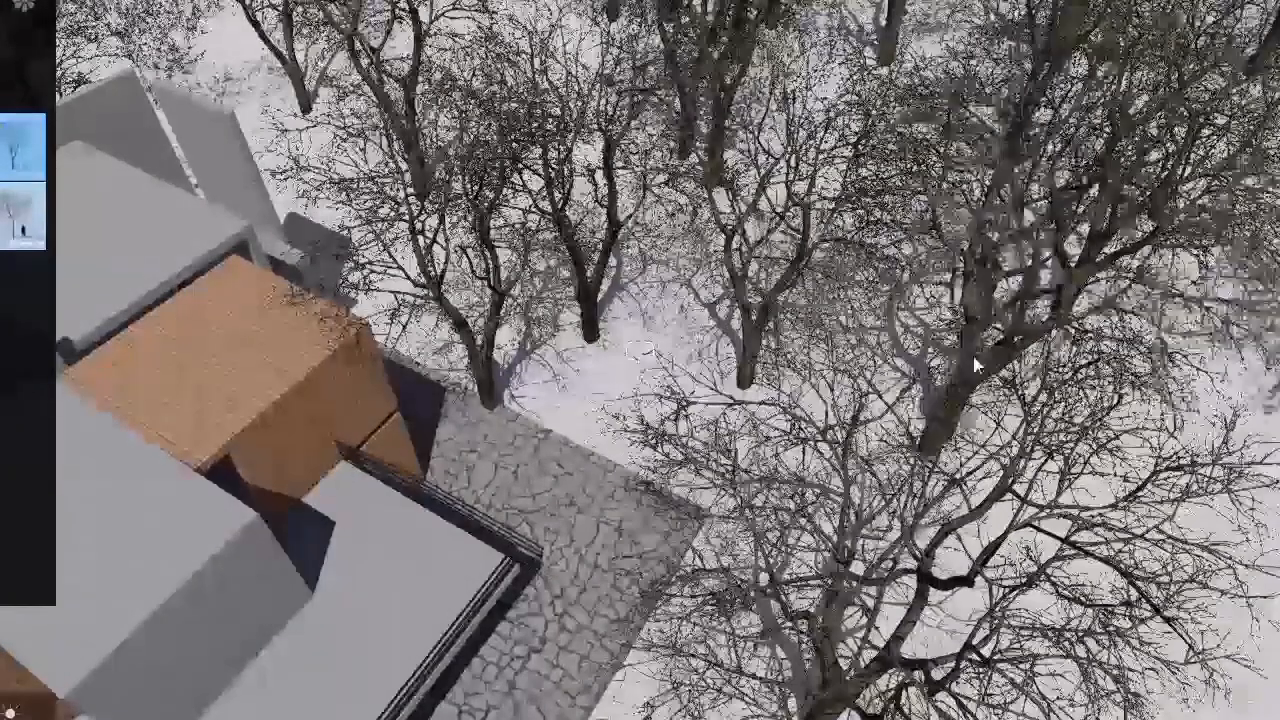
Step: Add large bare trees on the snow past the end of the long low wall beside the pool
key(s)
right_drag(1170, 545, 1150, 580)
key(w)
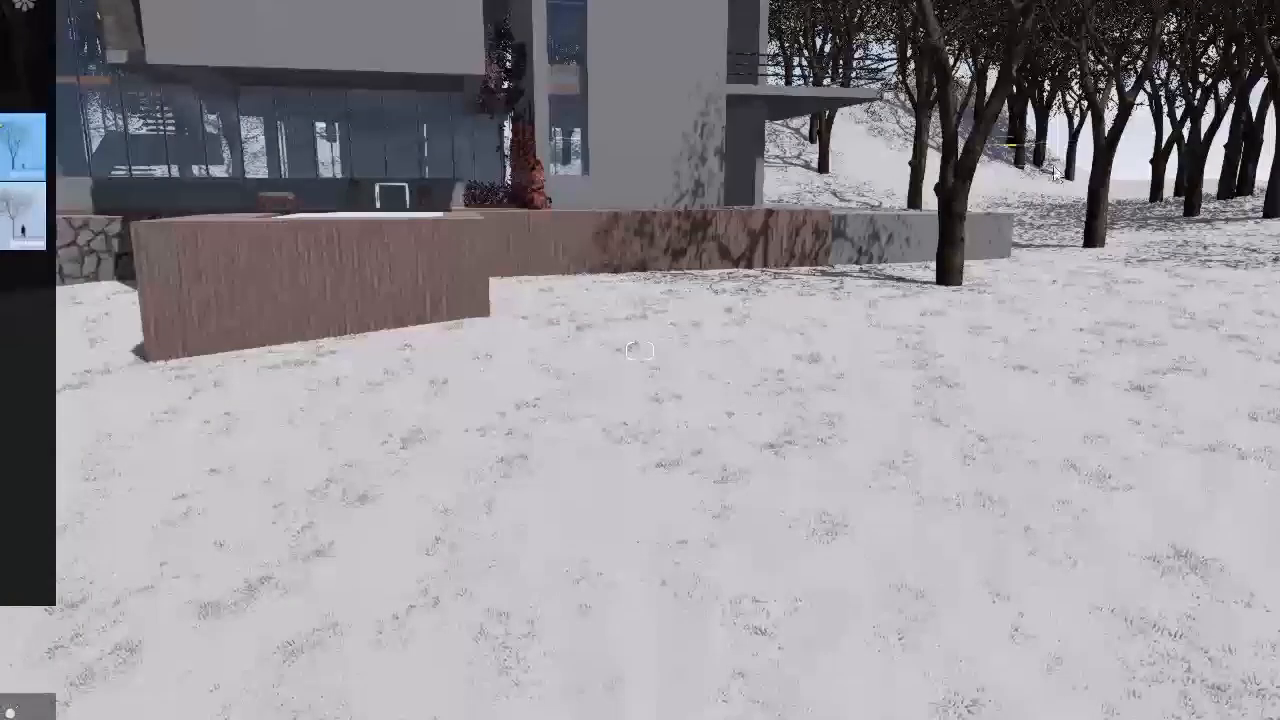
click(1065, 259)
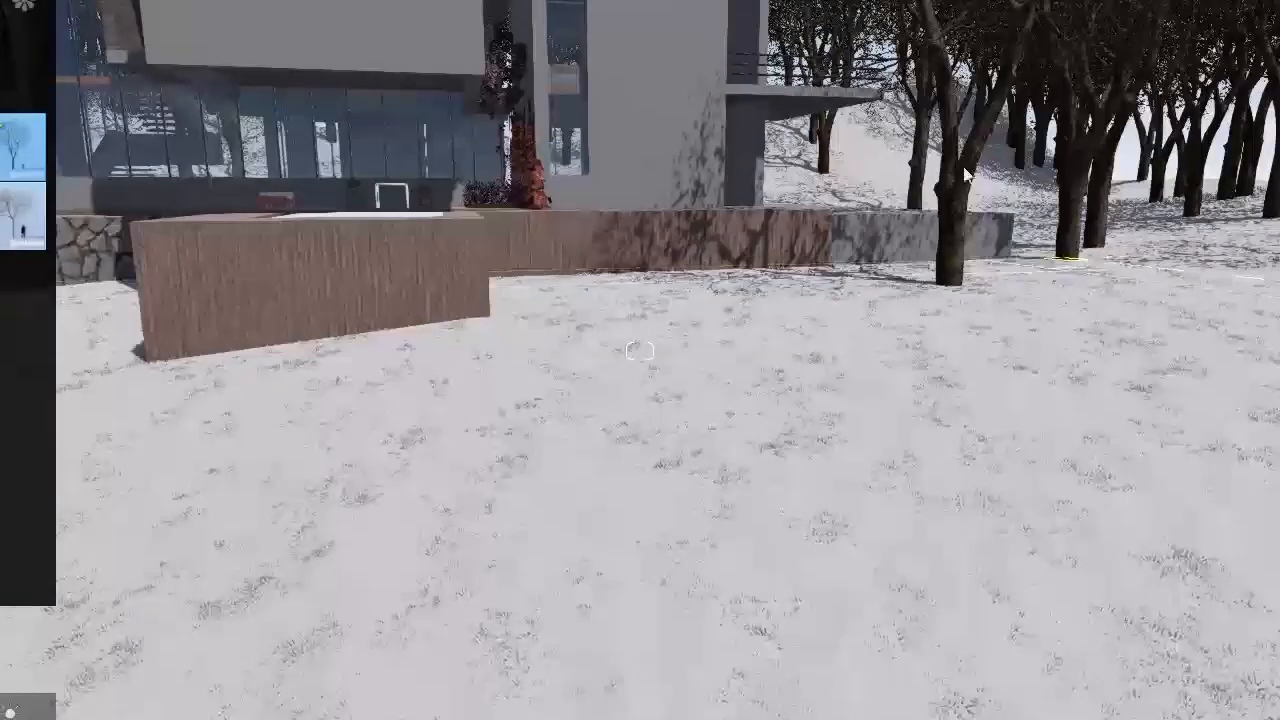
click(887, 160)
click(991, 193)
Step: Extend the large bare trees onto the open snow further away from the low wall
right_drag(812, 358, 1047, 220)
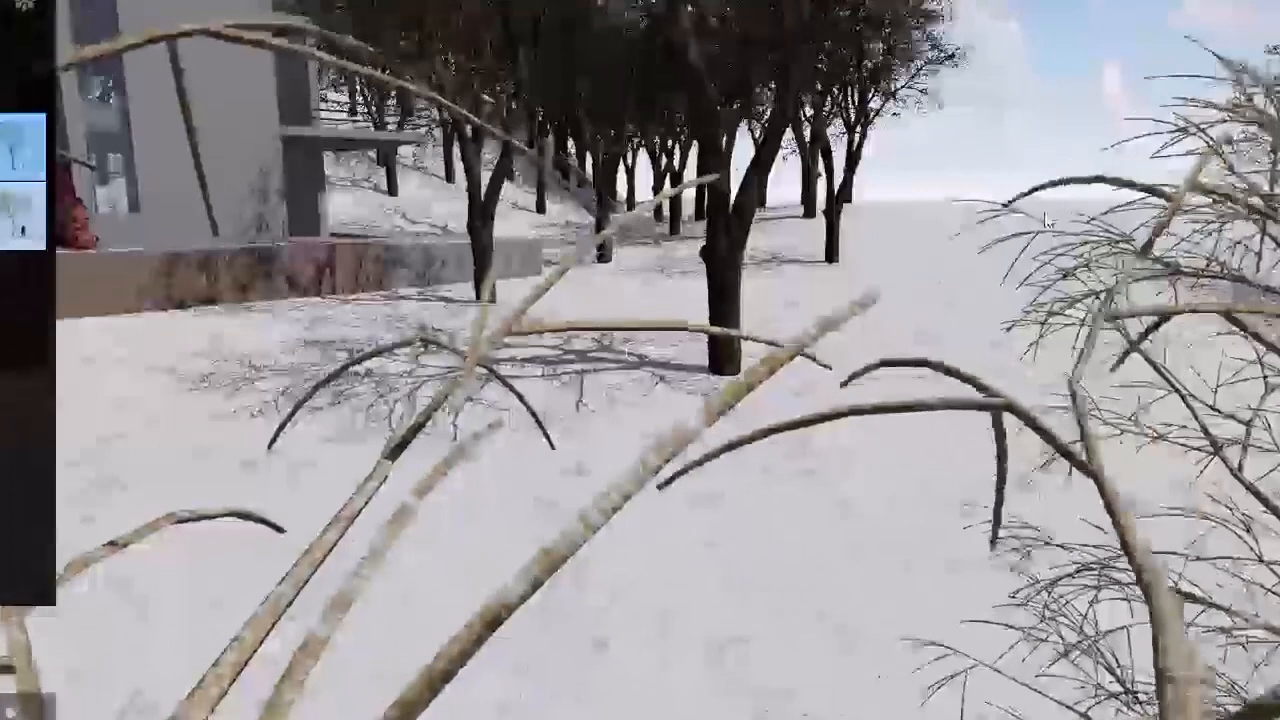
click(1064, 210)
key(w)
right_drag(959, 246, 1175, 495)
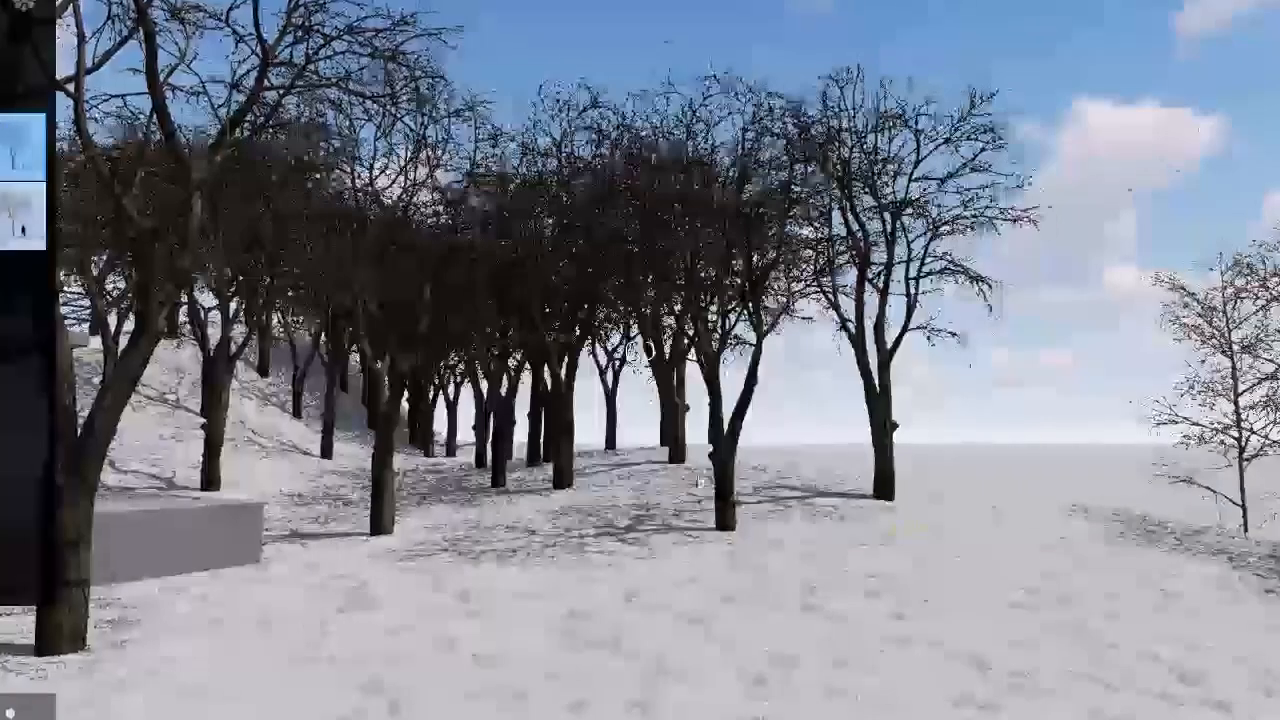
click(1113, 529)
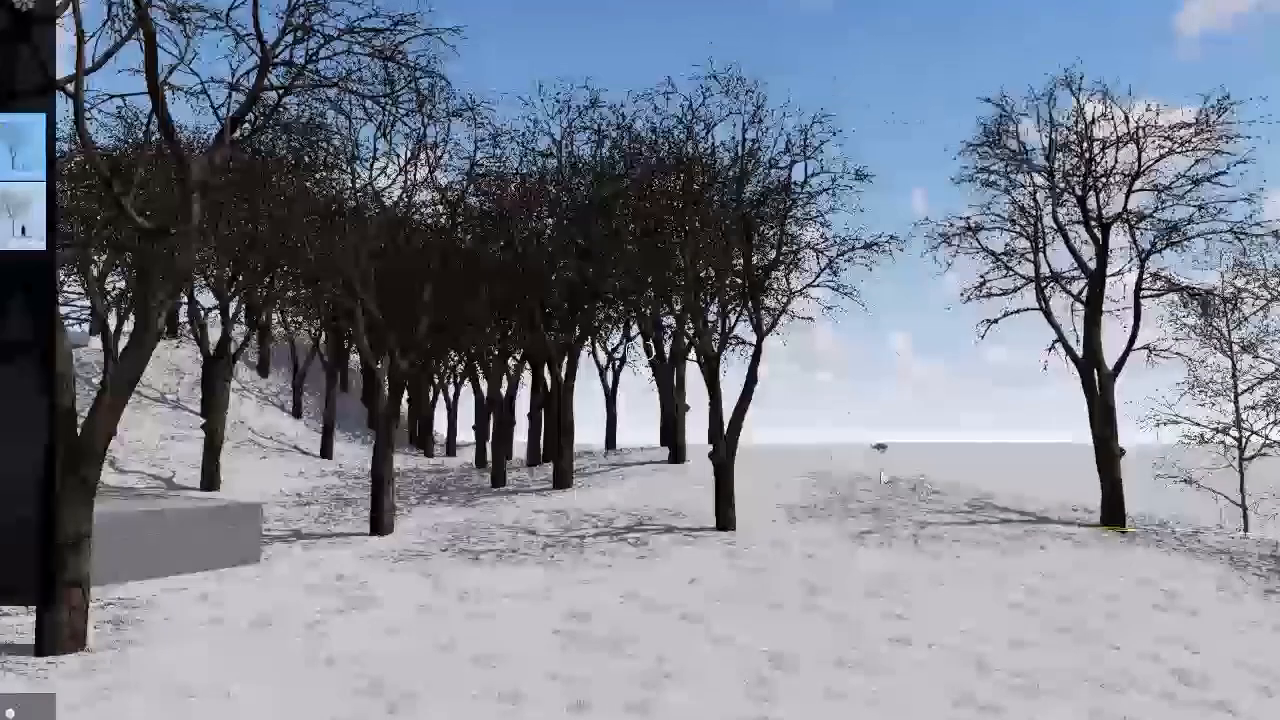
Step: Scatter thin bare trees between and in front of the large trees beyond the low wall
click(357, 717)
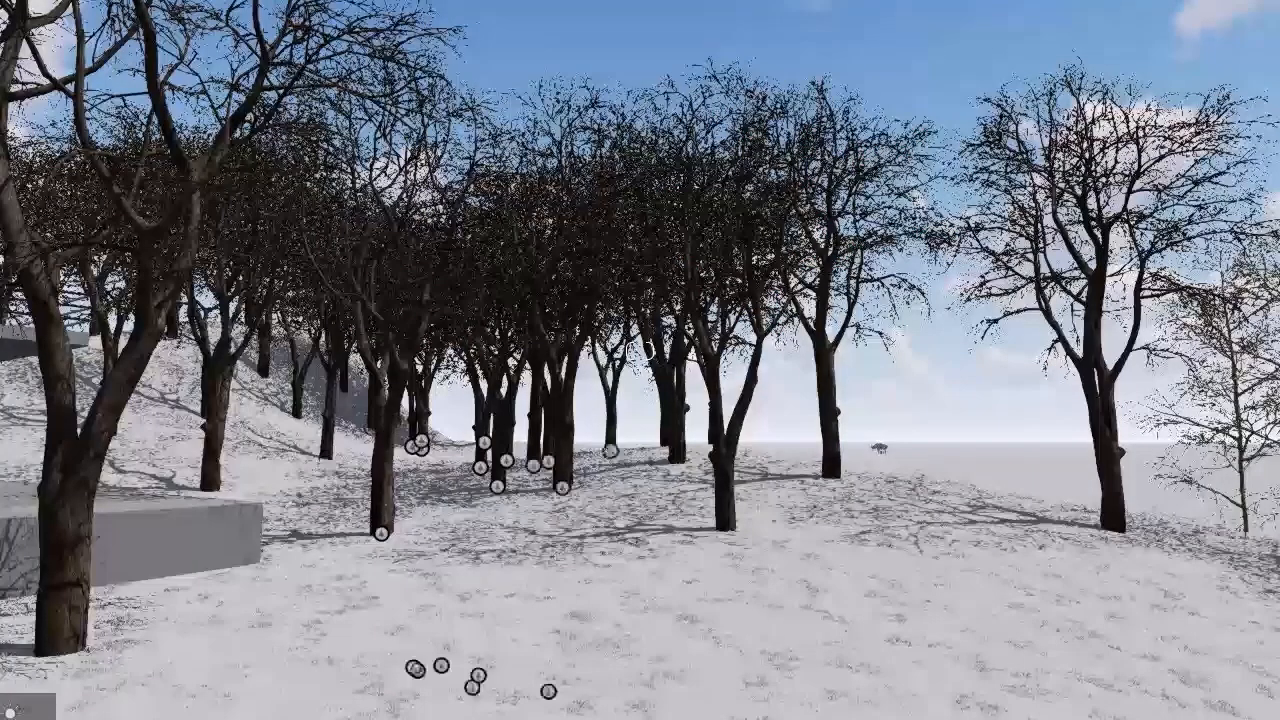
click(118, 718)
mouse_move(22, 215)
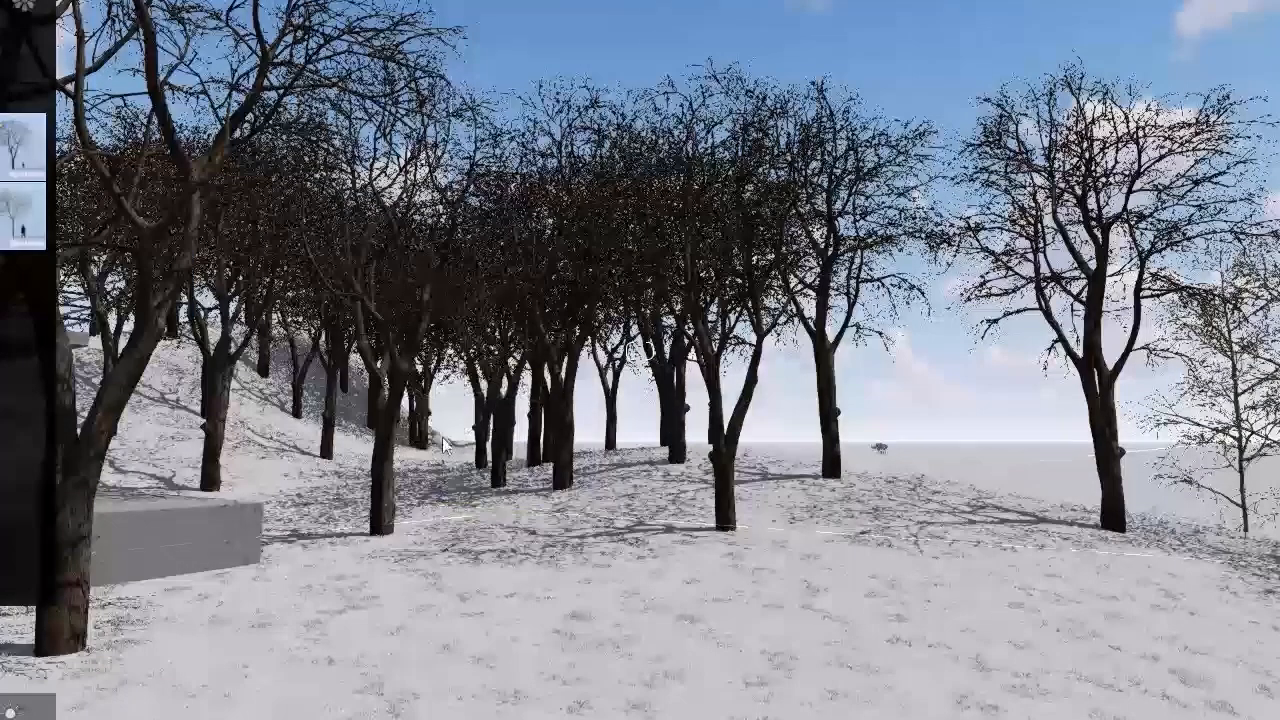
click(443, 472)
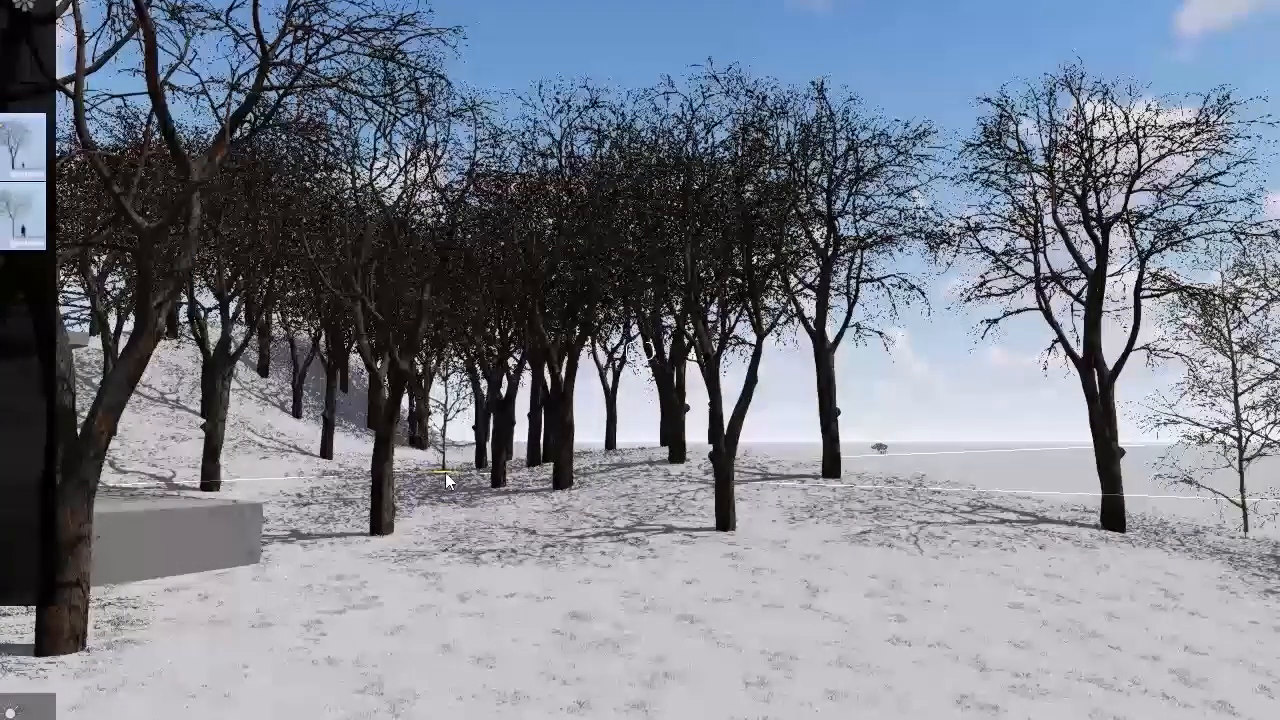
click(765, 464)
click(1080, 712)
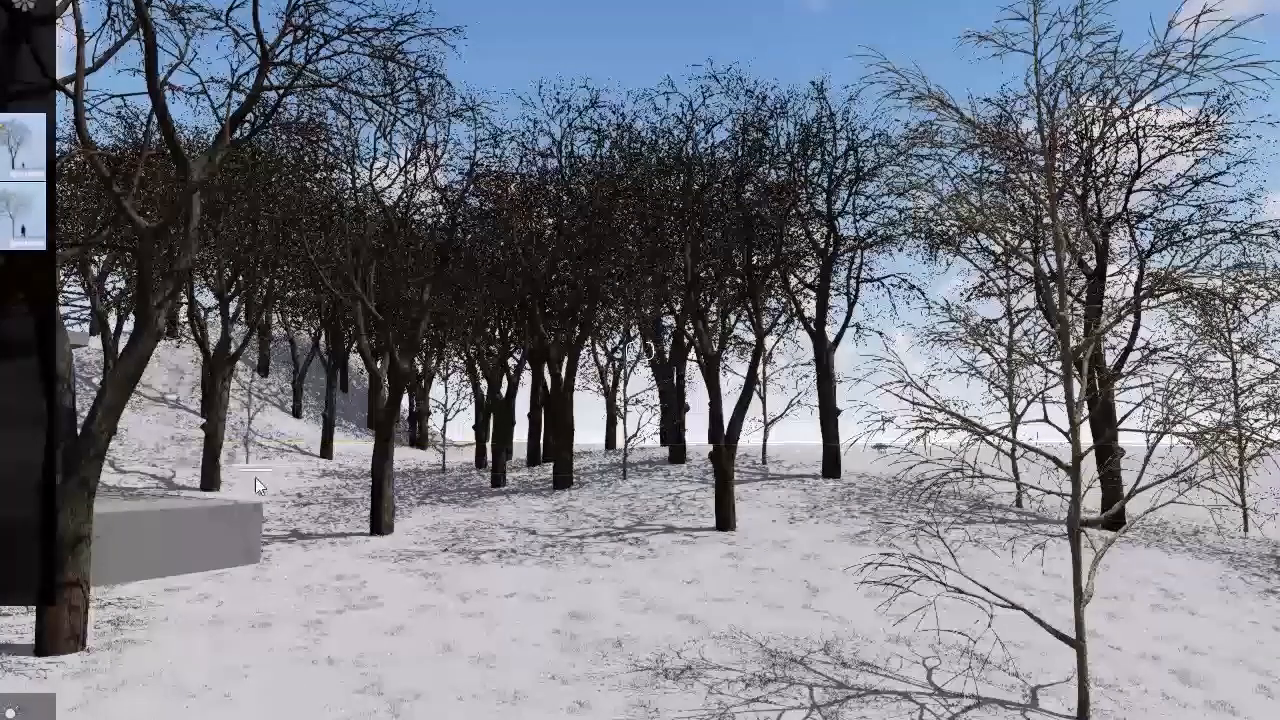
click(236, 476)
right_drag(234, 476, 175, 489)
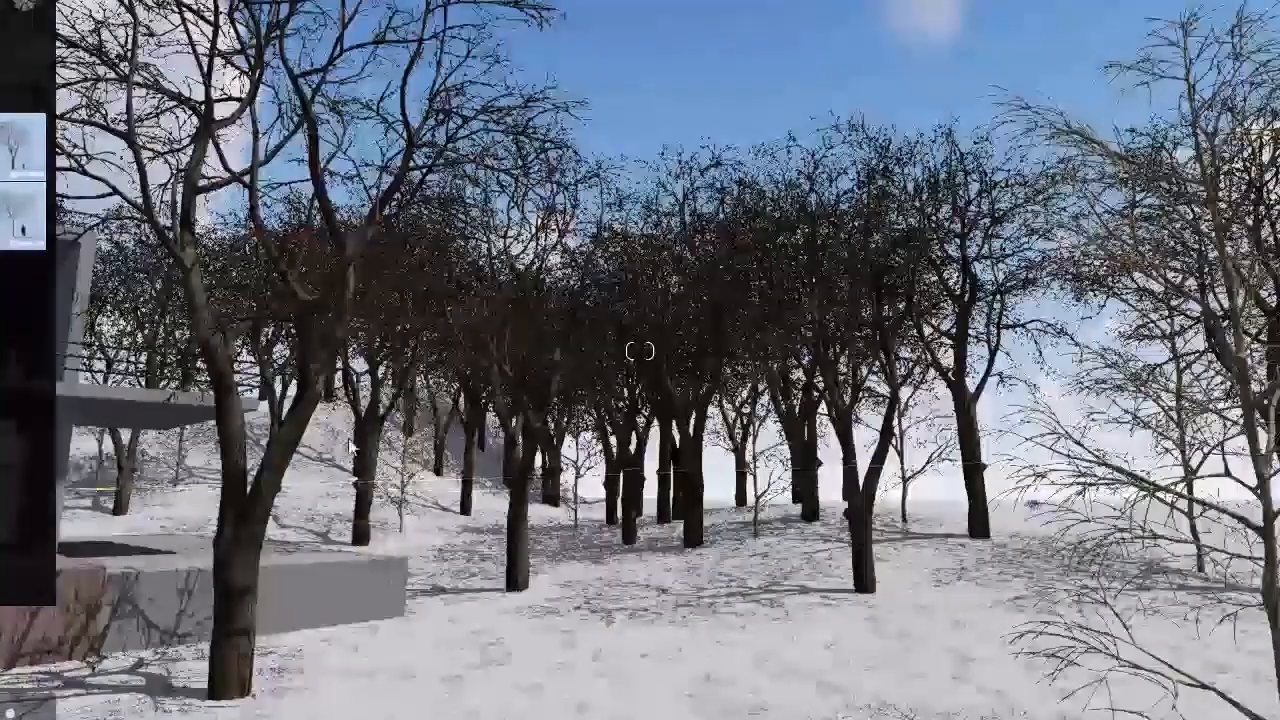
key(s)
right_drag(640, 490, 535, 558)
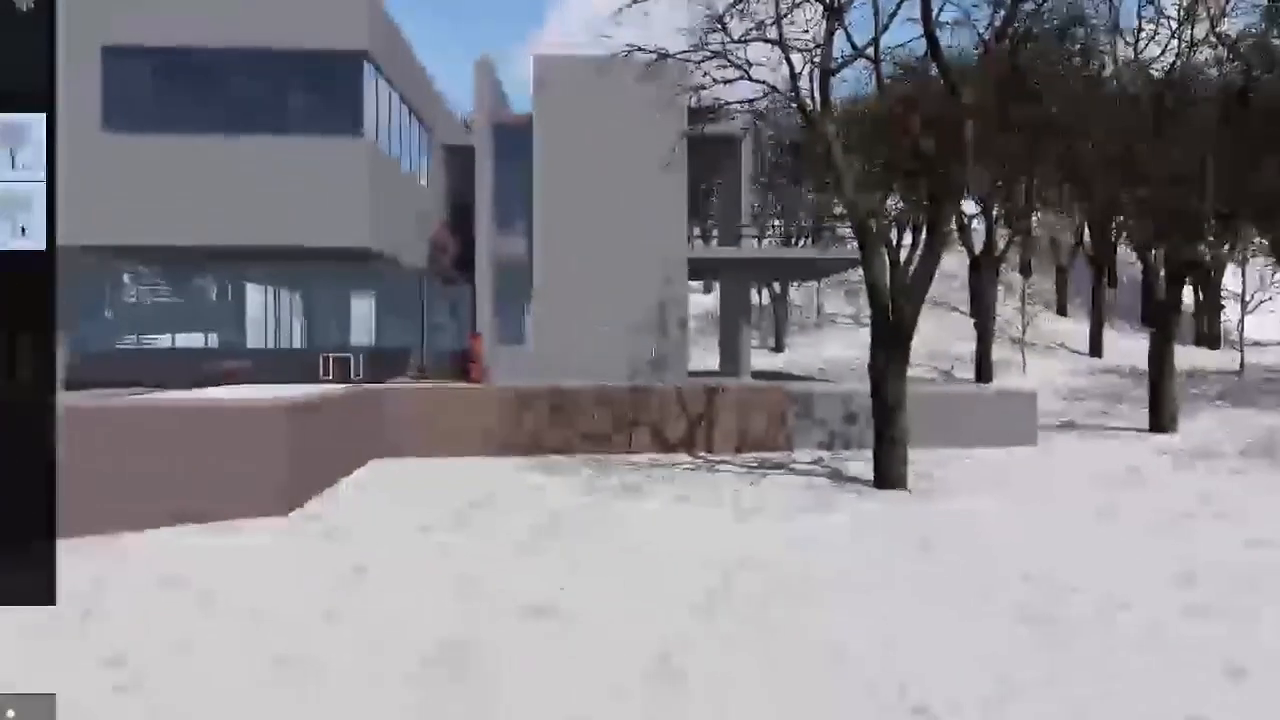
key(s)
right_drag(480, 646, 1031, 680)
key(w)
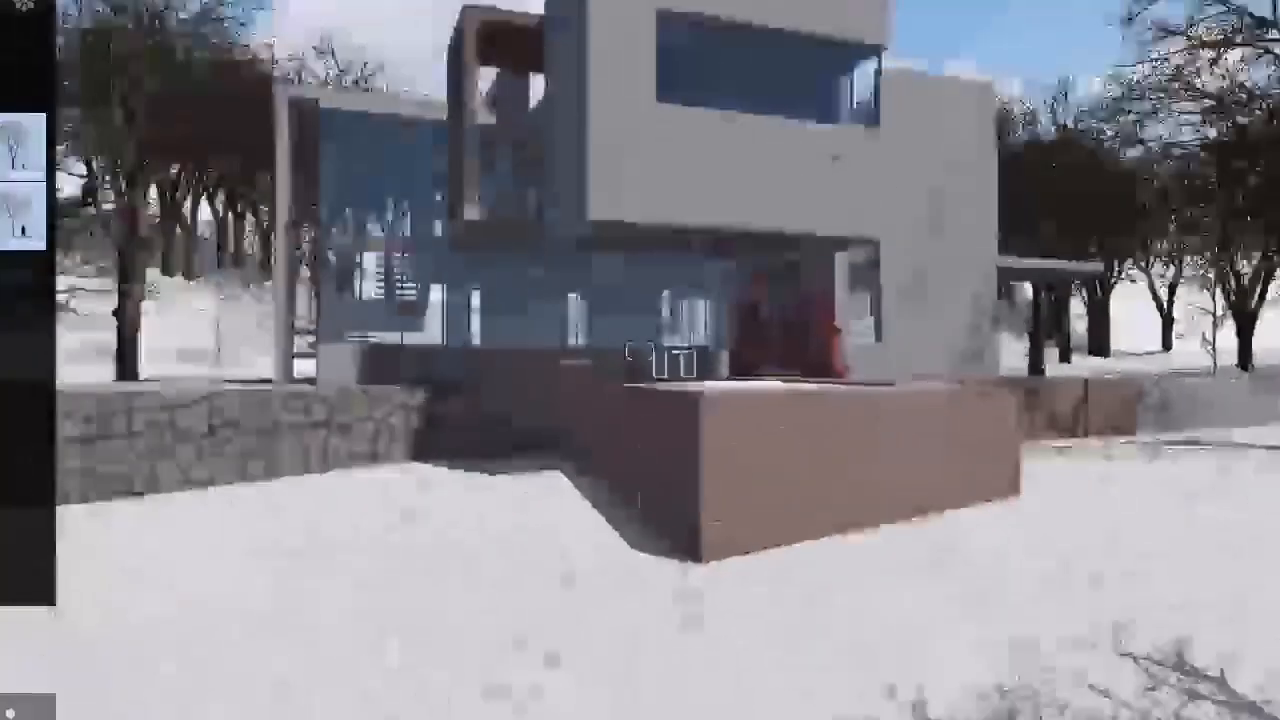
Step: Plant a large leaning bare tree on the open snow slope some way in front of the stone wall
key(s)
right_drag(640, 352, 390, 350)
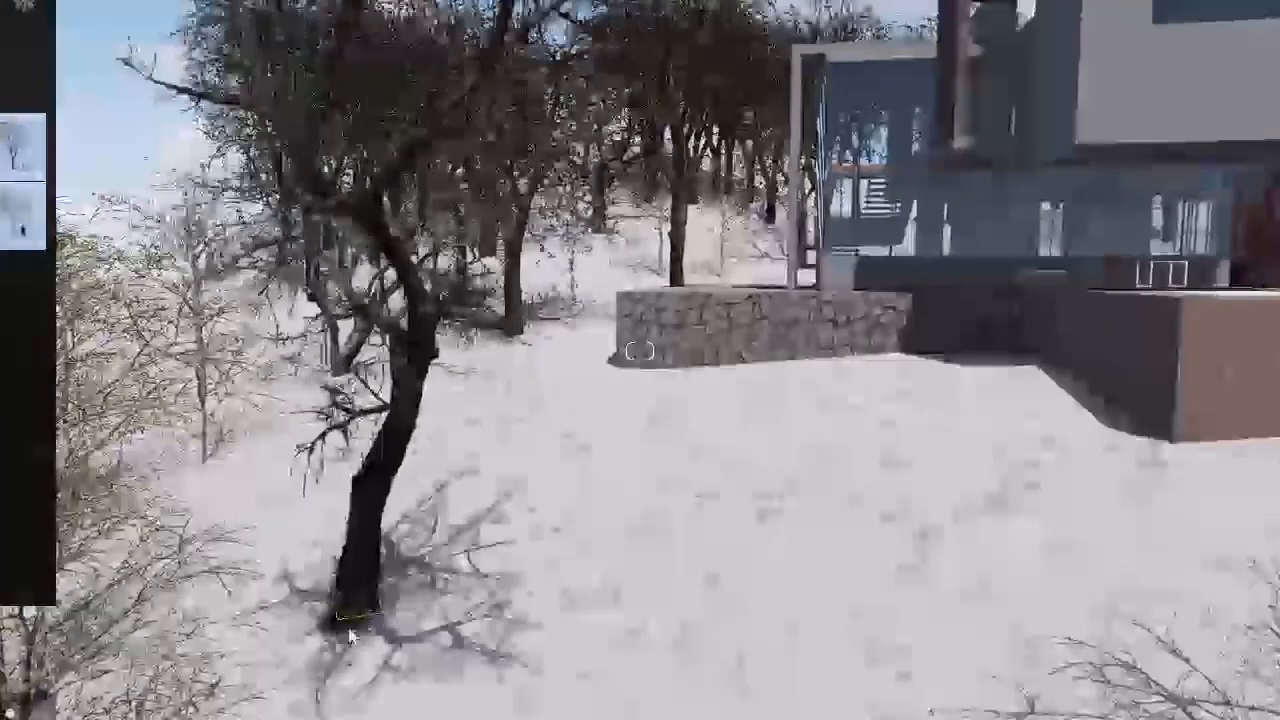
click(328, 652)
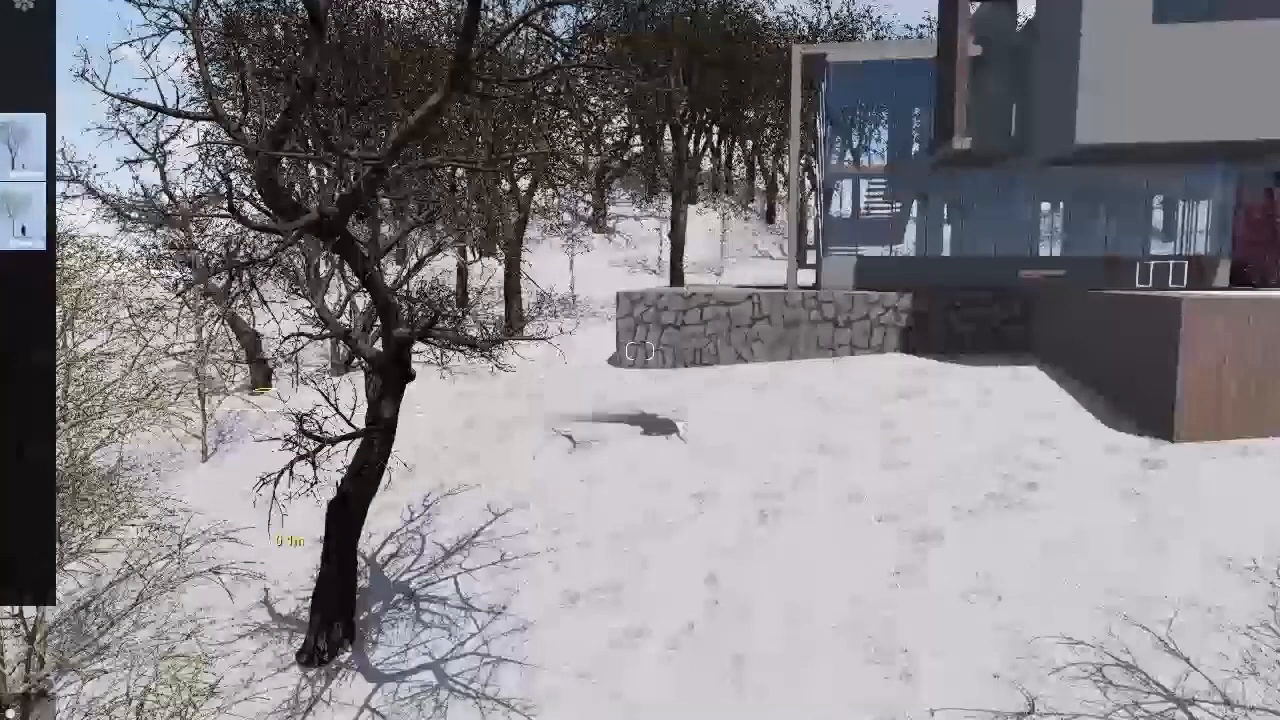
Step: Place dry bushes along the foot of the stone wall and against the side of the wooden pool block
mouse_move(22, 215)
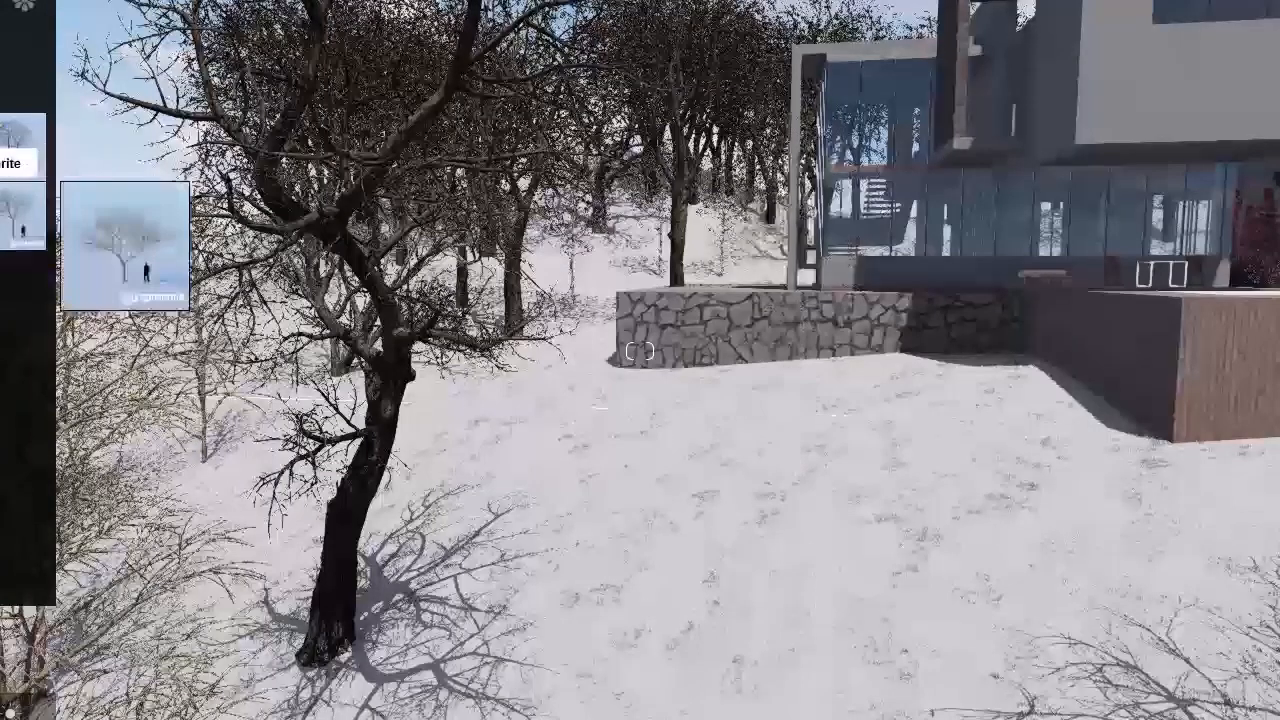
mouse_move(22, 145)
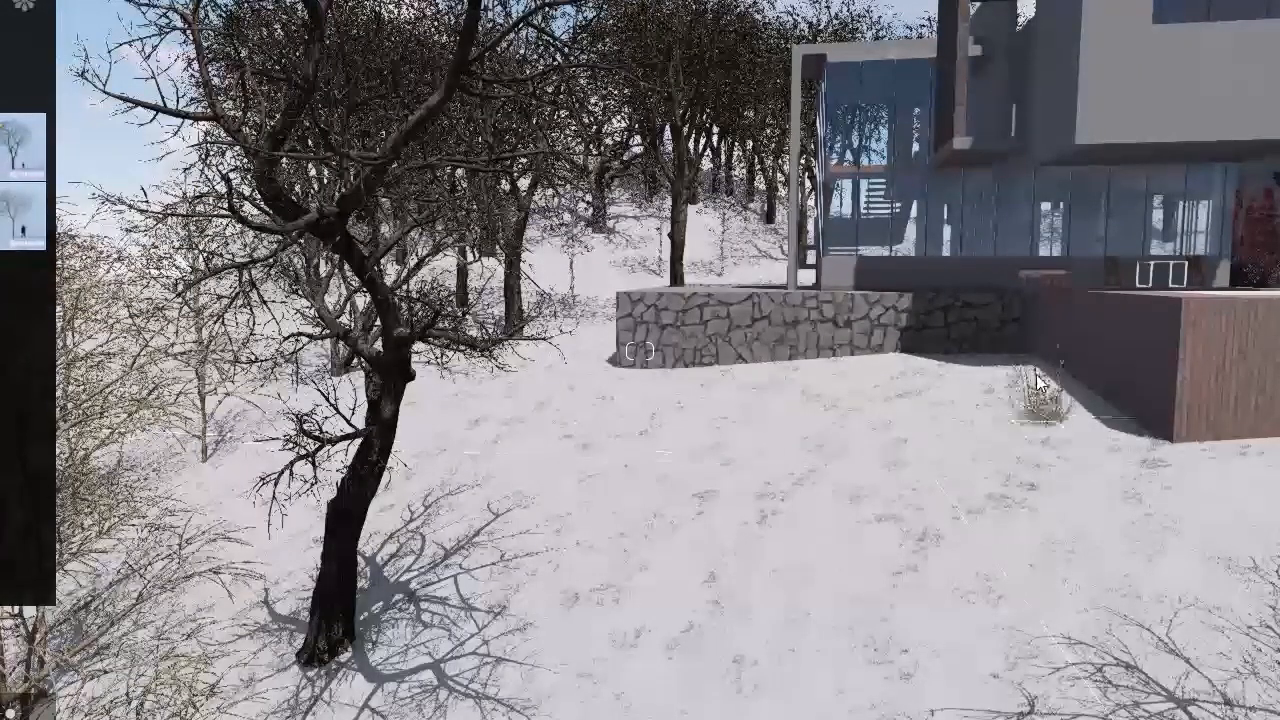
click(1055, 396)
click(990, 370)
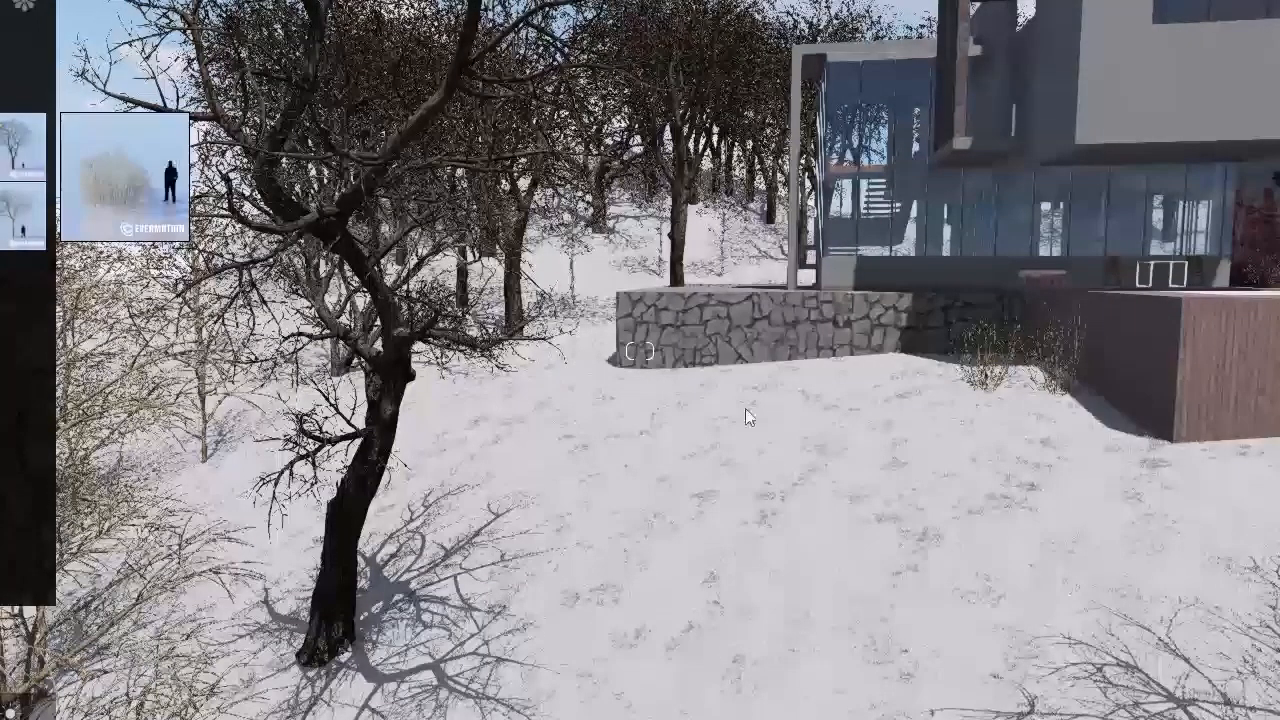
click(1067, 420)
click(733, 371)
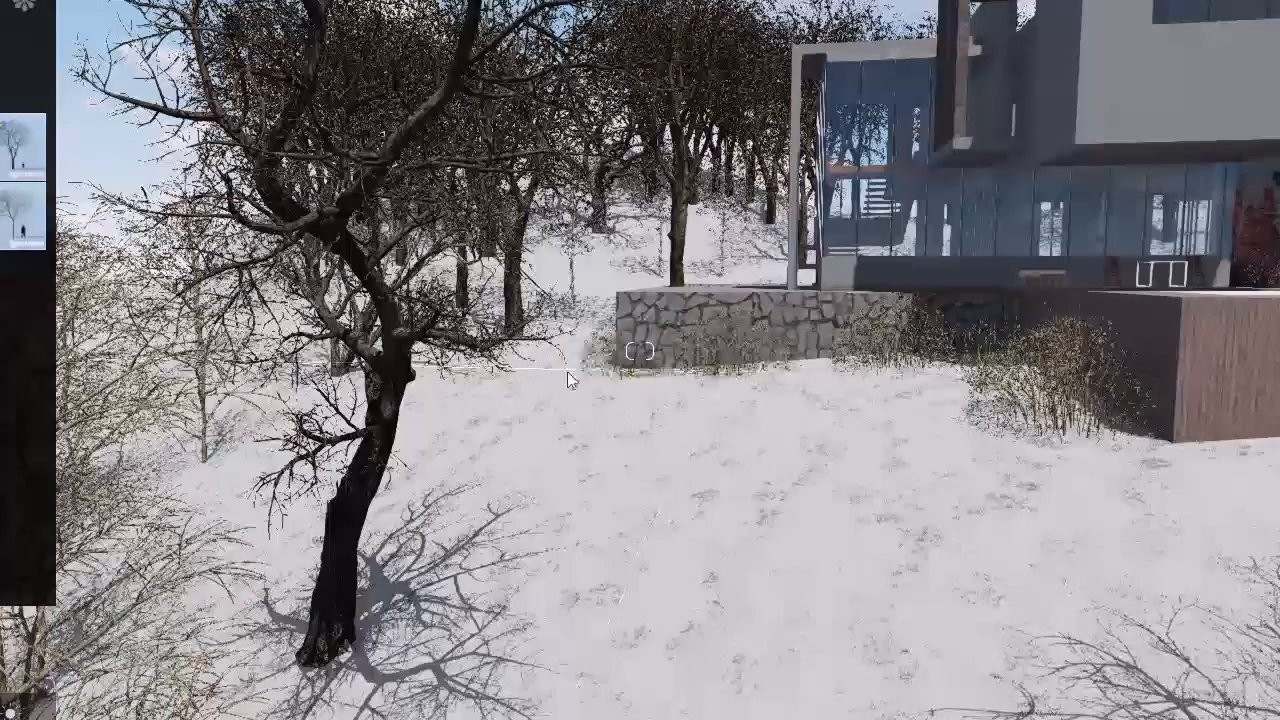
Step: Spread dry bushes from the stone wall's end around the leaning tree, and place some beside the low wall past the pool
click(565, 329)
click(464, 495)
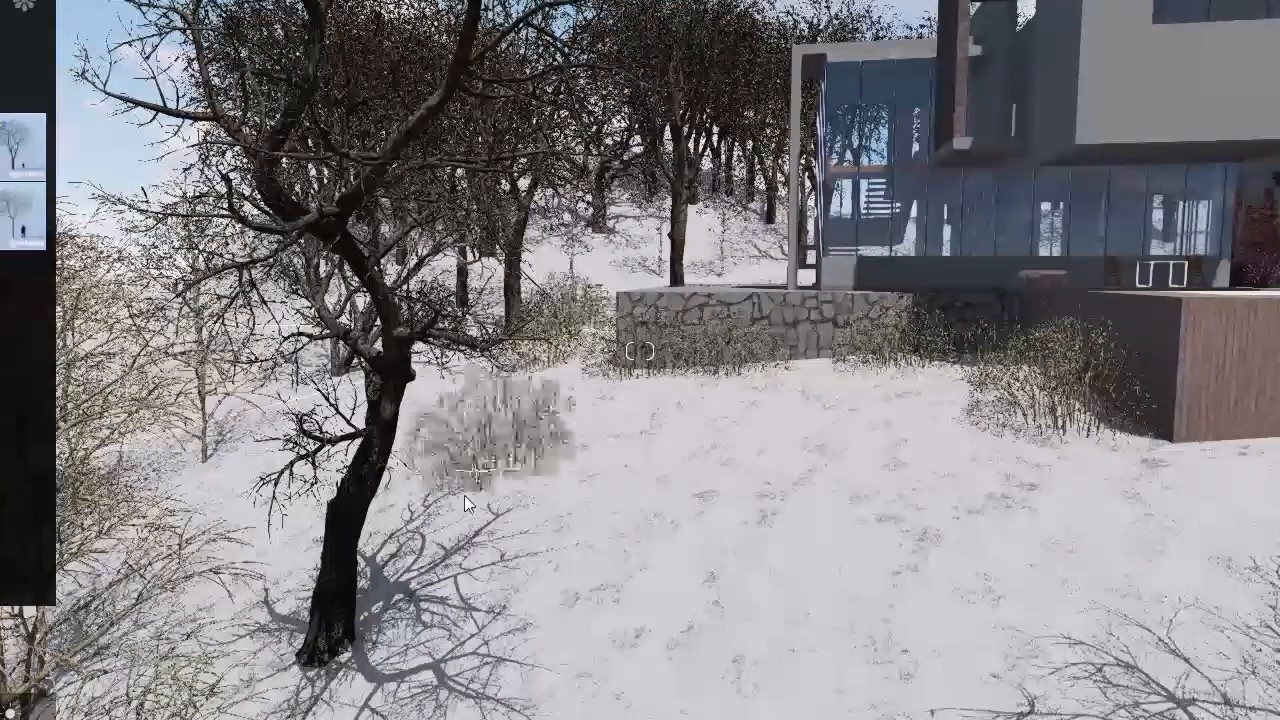
click(296, 490)
click(241, 634)
click(497, 597)
right_drag(764, 704, 988, 392)
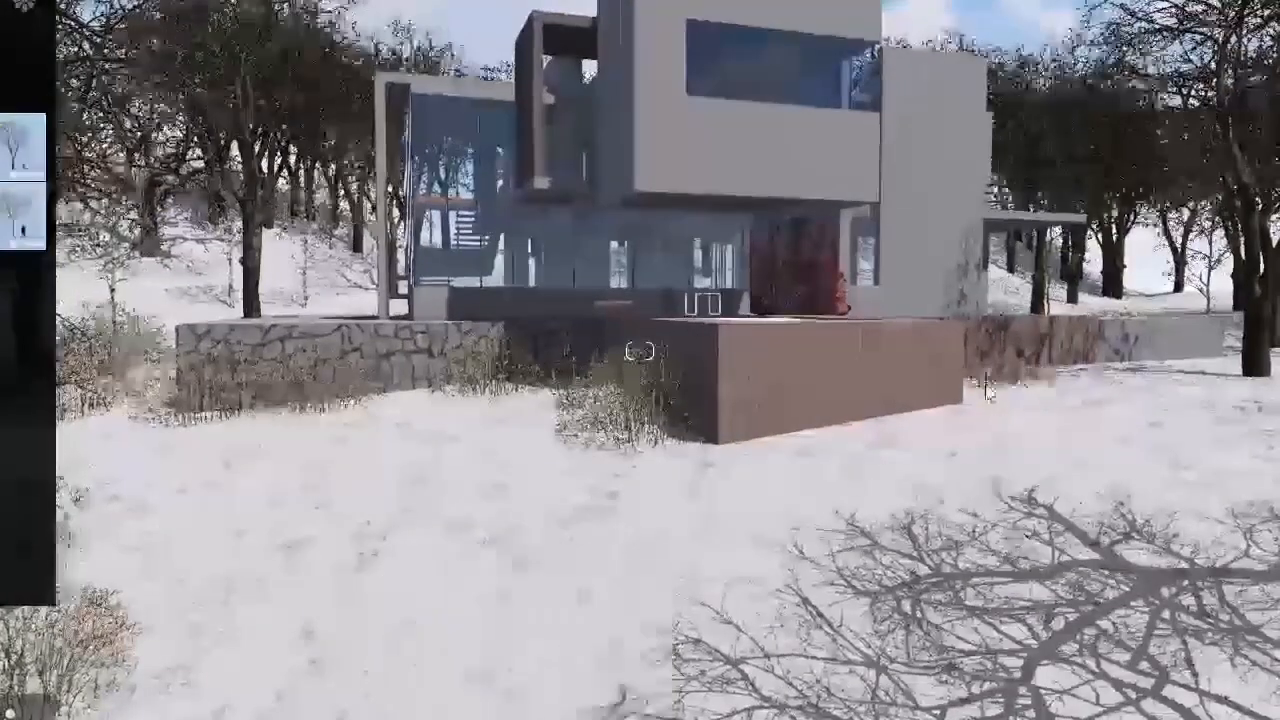
click(988, 392)
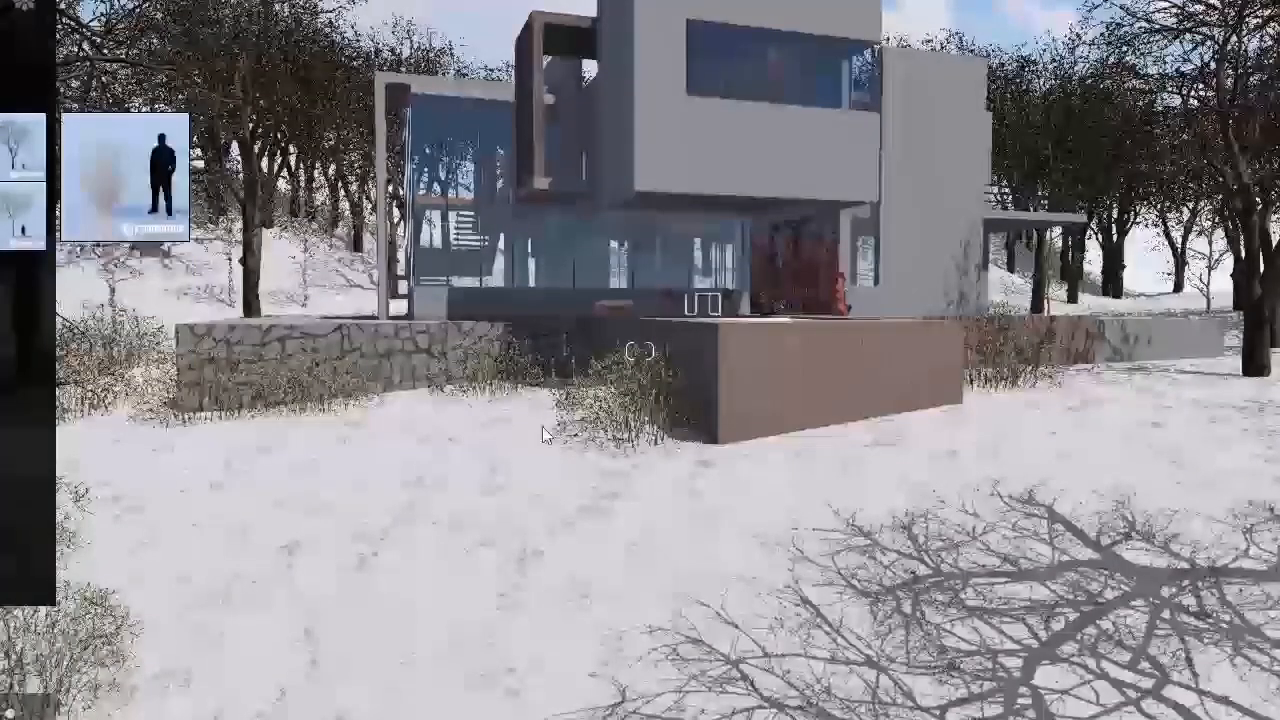
Step: Scatter small thin shrubs around the pool block's corner and across the snow, and add fuller bushes on the open slope
click(762, 466)
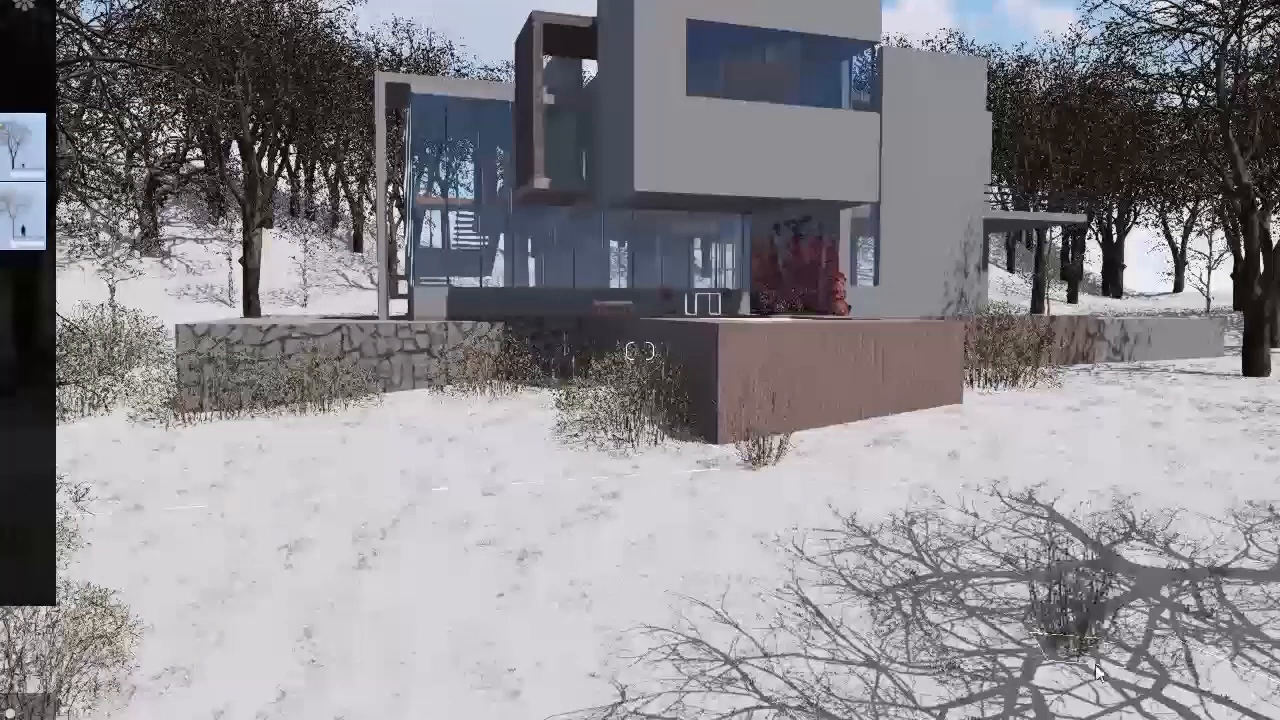
ctrl+click(1080, 659)
ctrl+click(1159, 455)
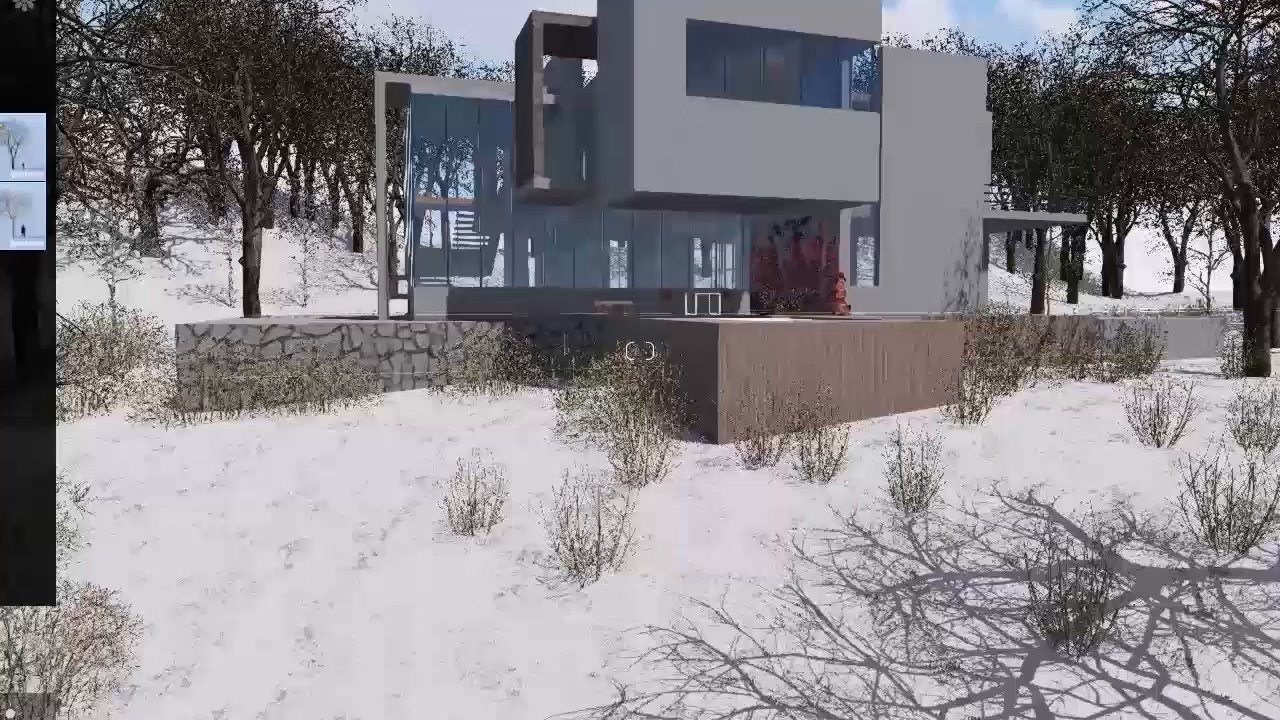
right_drag(780, 195, 604, 228)
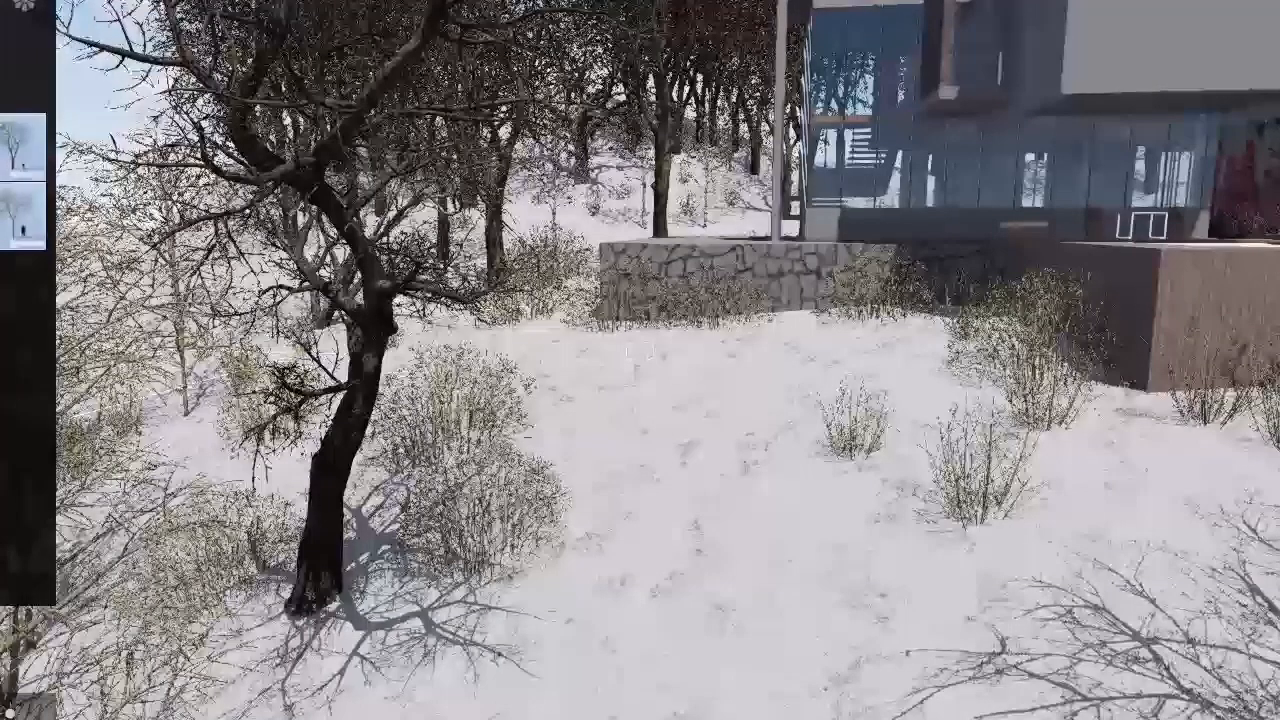
drag(795, 410, 757, 425)
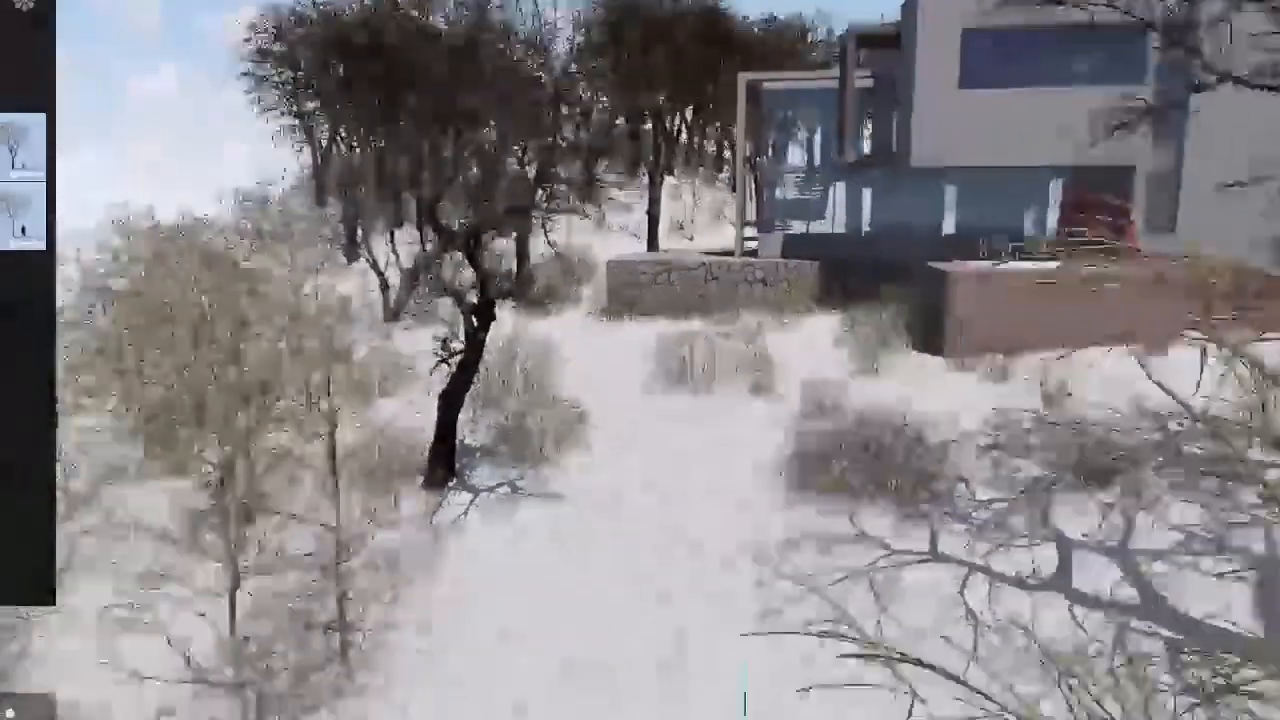
Step: Frame a low view looking up at the house past the leaning tree and store it in photo slot 4
key(s)
key(w)
key(w)
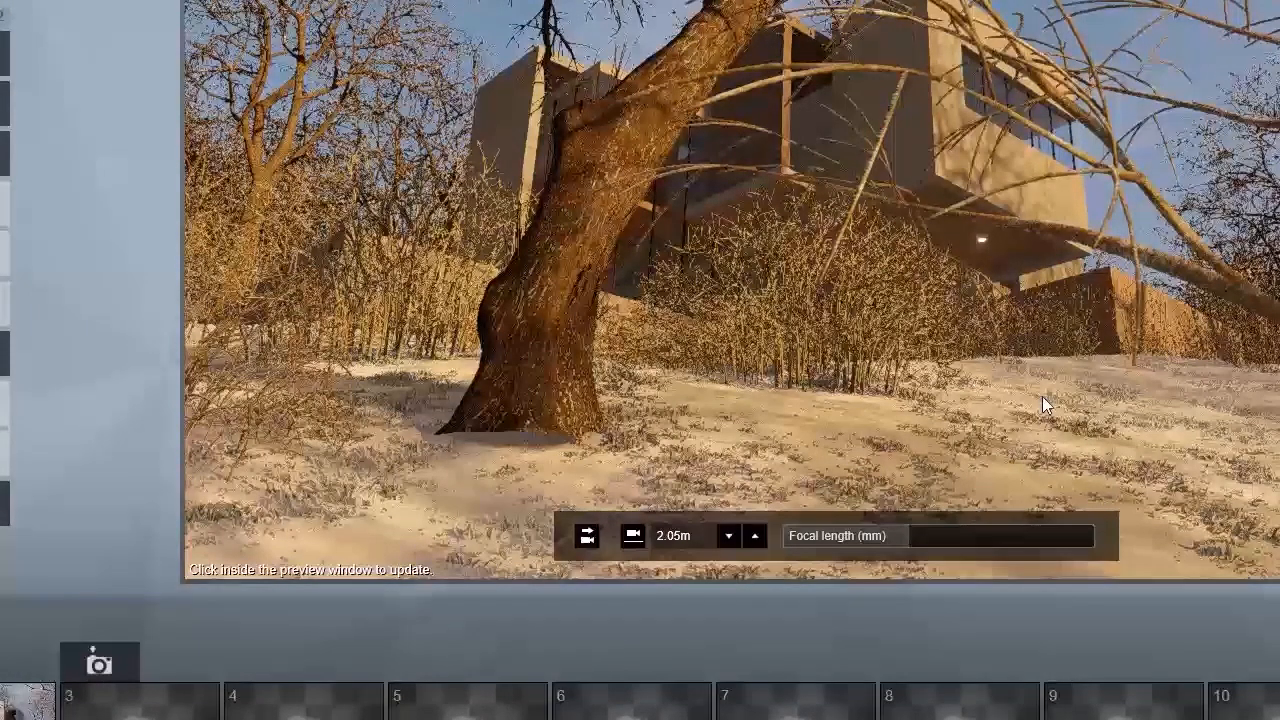
middle_drag(1044, 374, 550, 612)
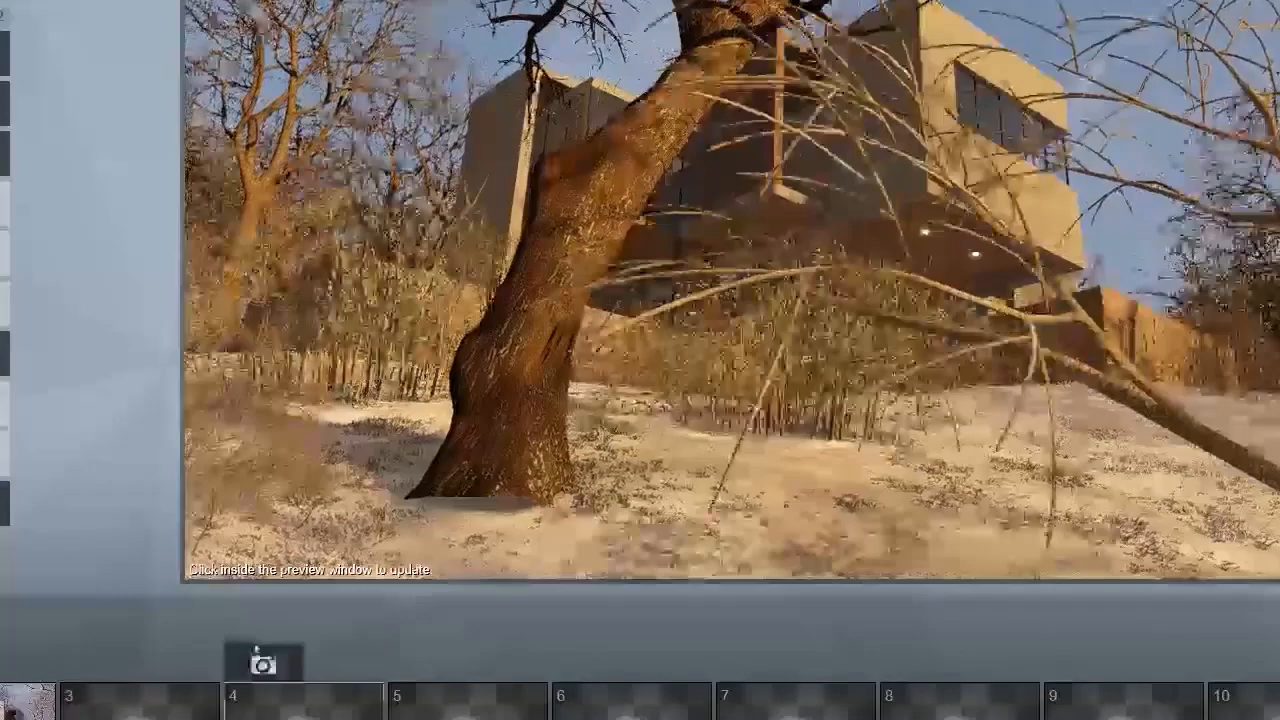
click(140, 702)
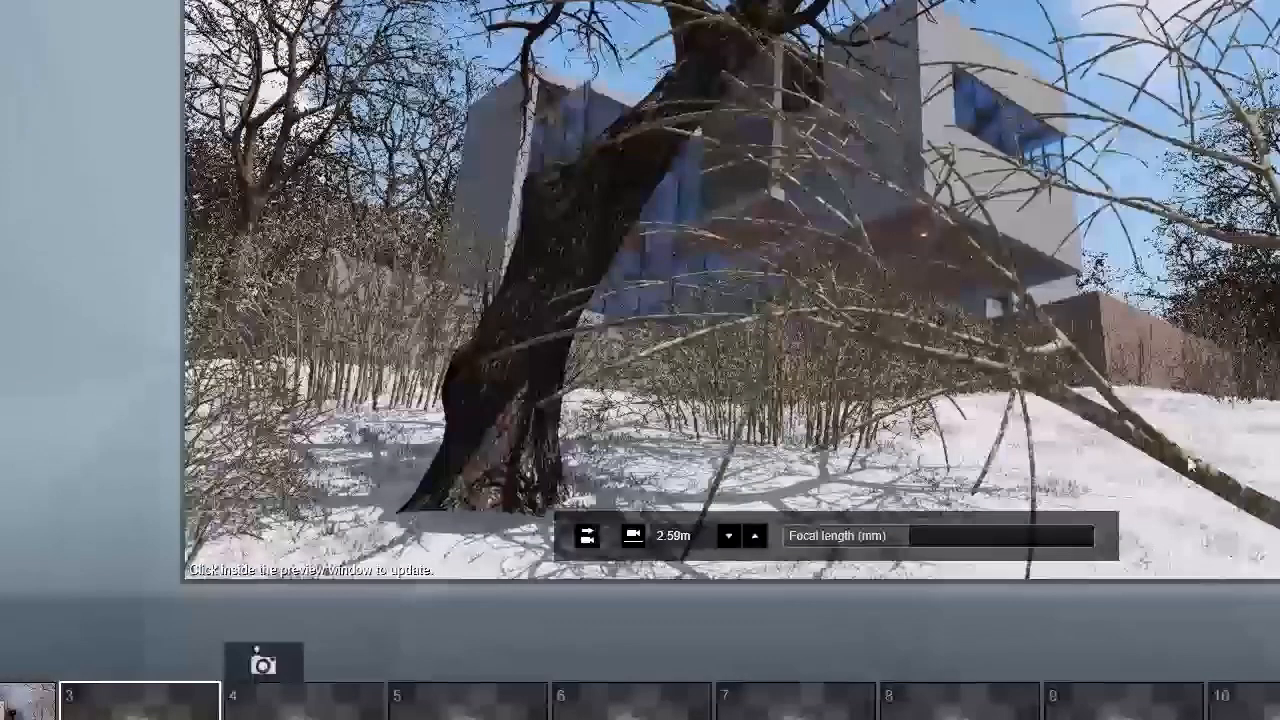
click(262, 660)
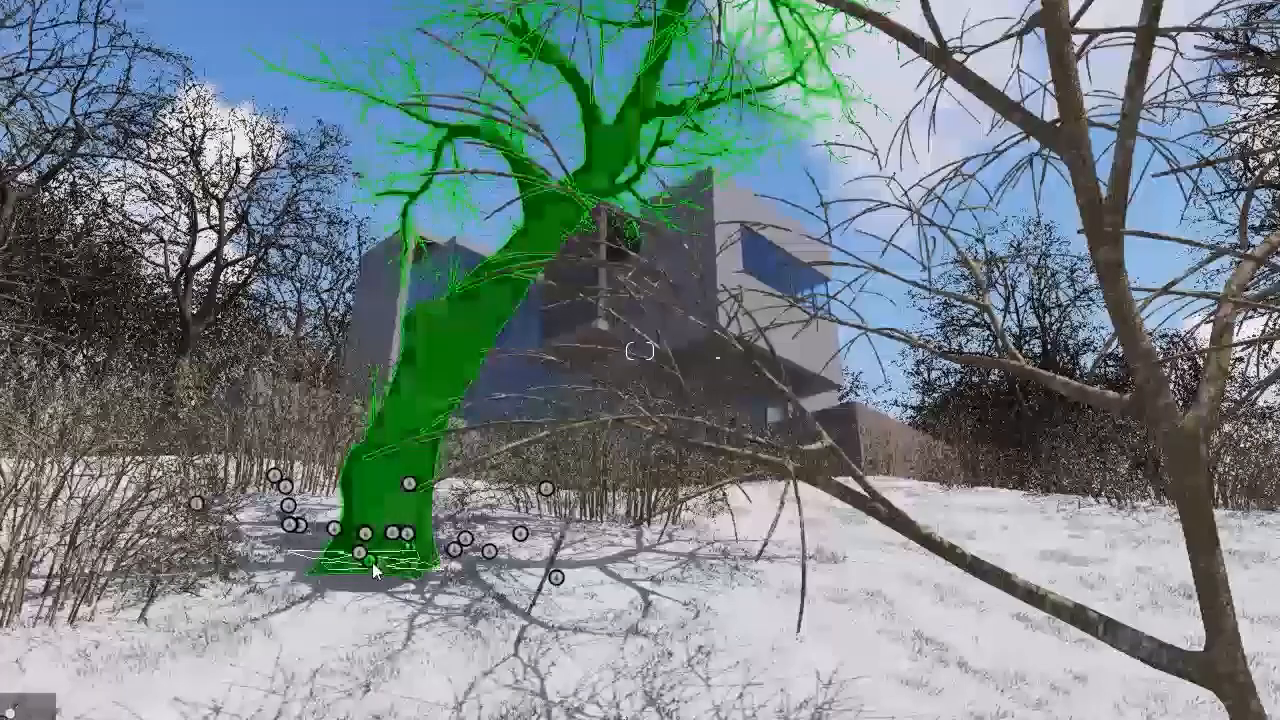
Step: Move the large leaning tree aside from in front of the house and delete a thin bare tree blocking the view
drag(373, 567, 5, 570)
key(s)
right_drag(450, 630, 590, 690)
key(w)
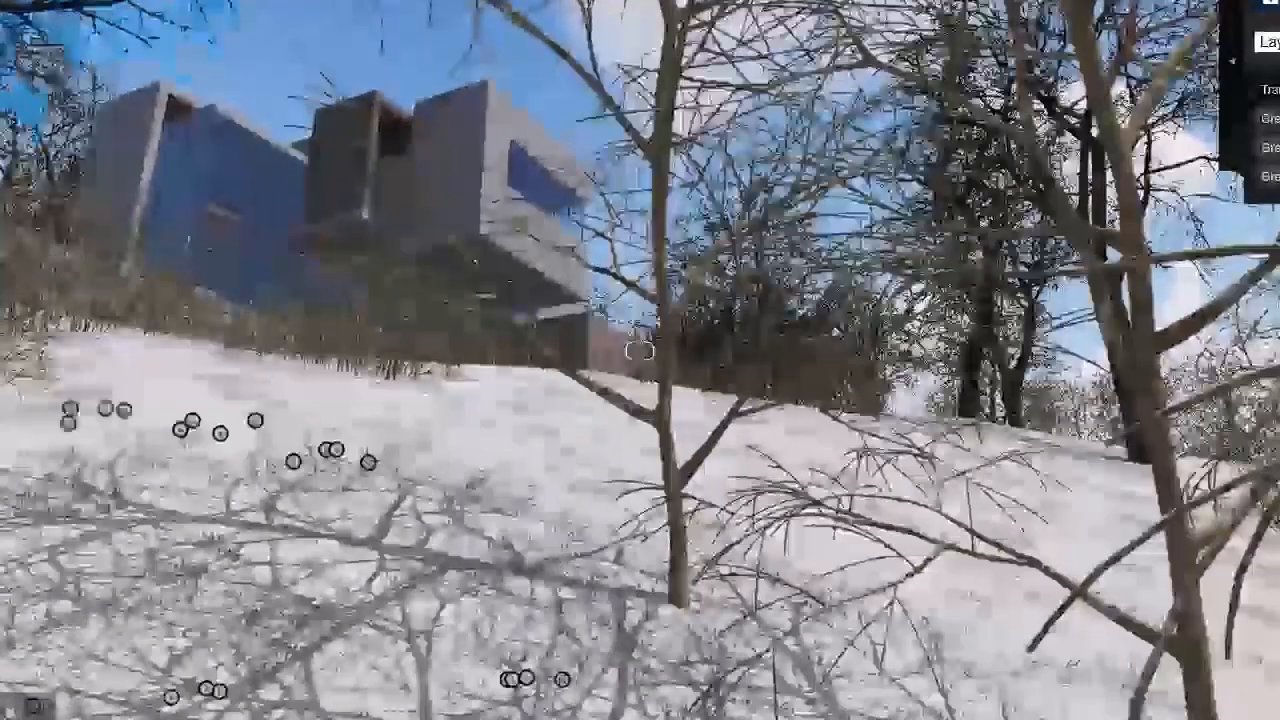
click(679, 617)
key(Delete)
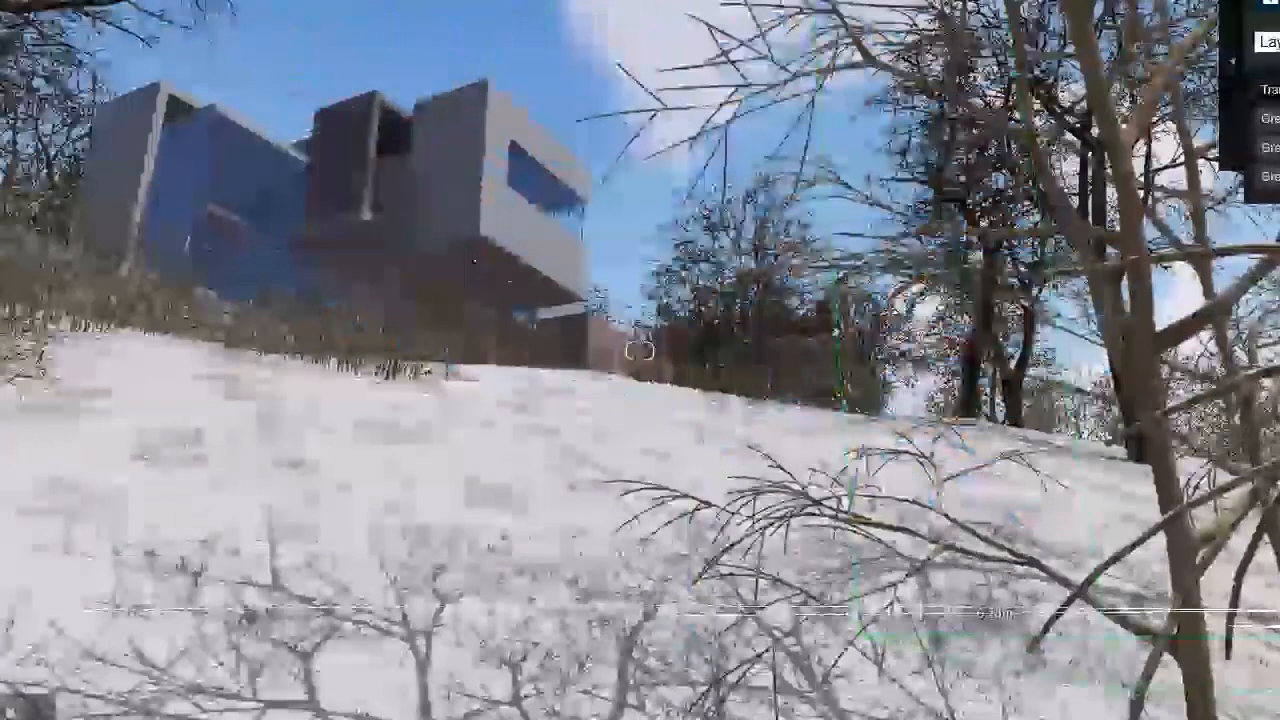
Step: Move the two round bushes off the middle of the slope towards the large tree shadow, and restore the slot 4 camera
key(w)
right_drag(405, 350, 462, 500)
key(q)
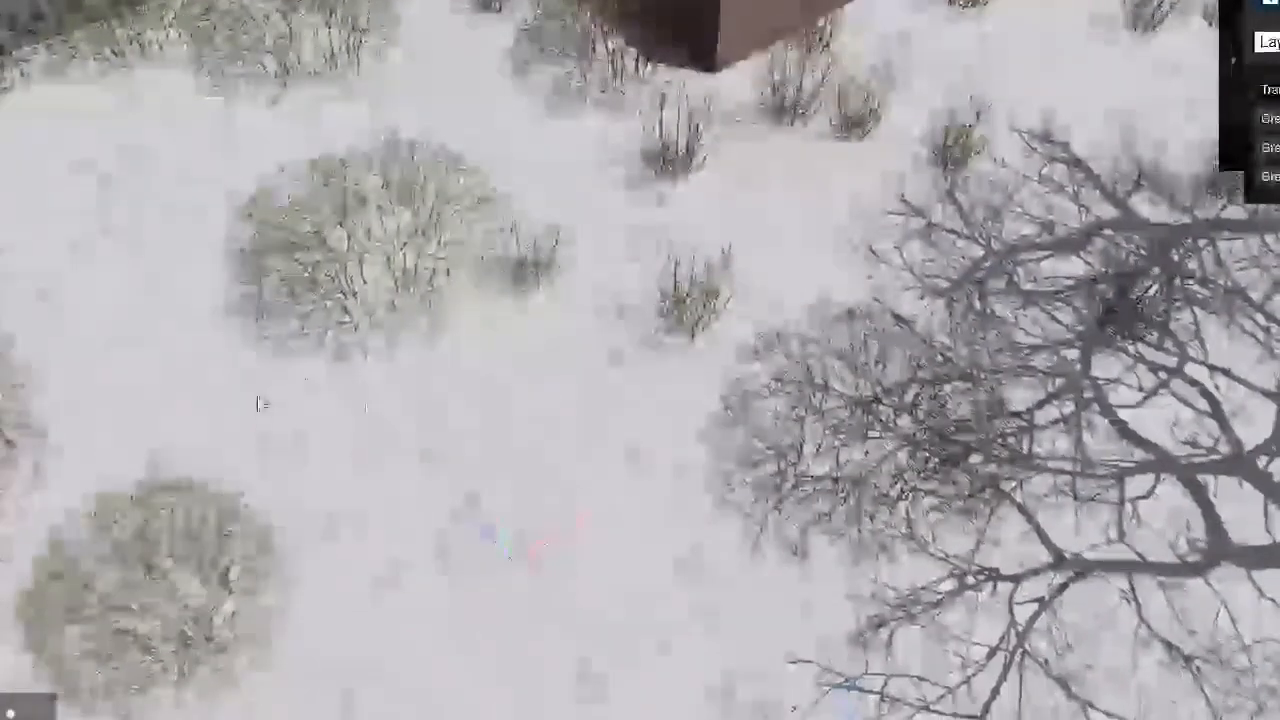
drag(376, 253, 937, 651)
drag(178, 603, 753, 719)
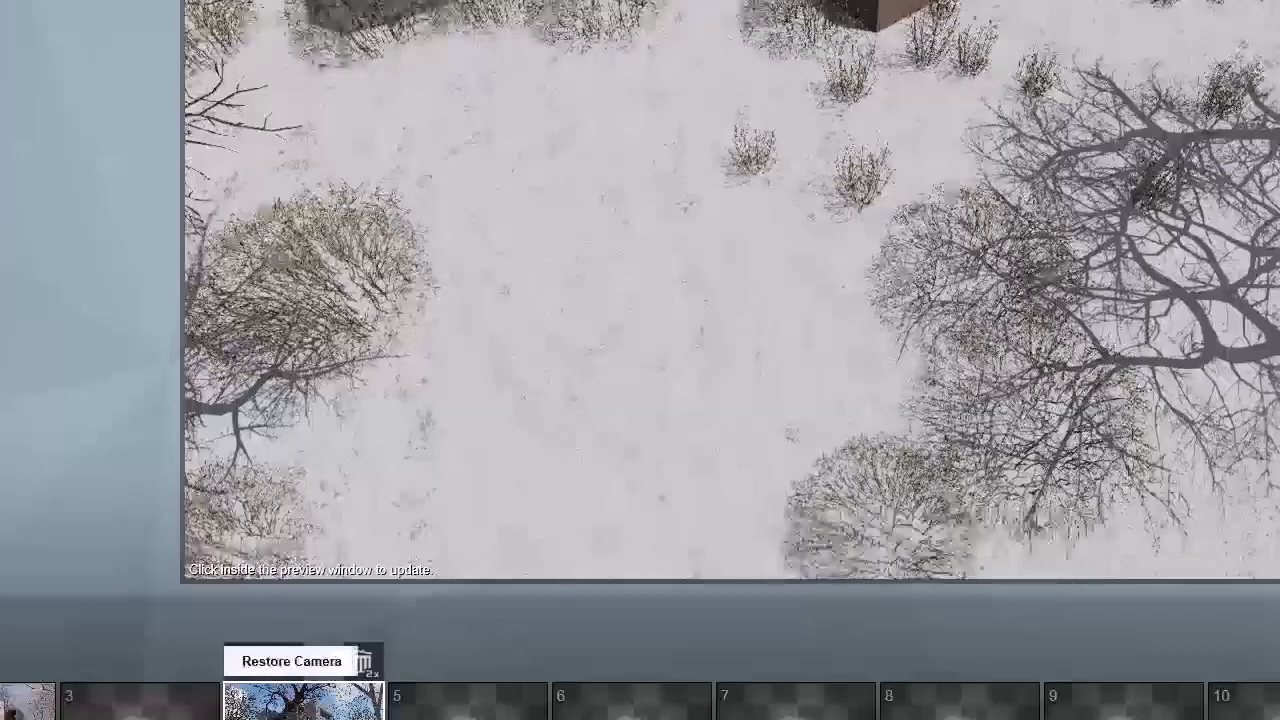
click(291, 661)
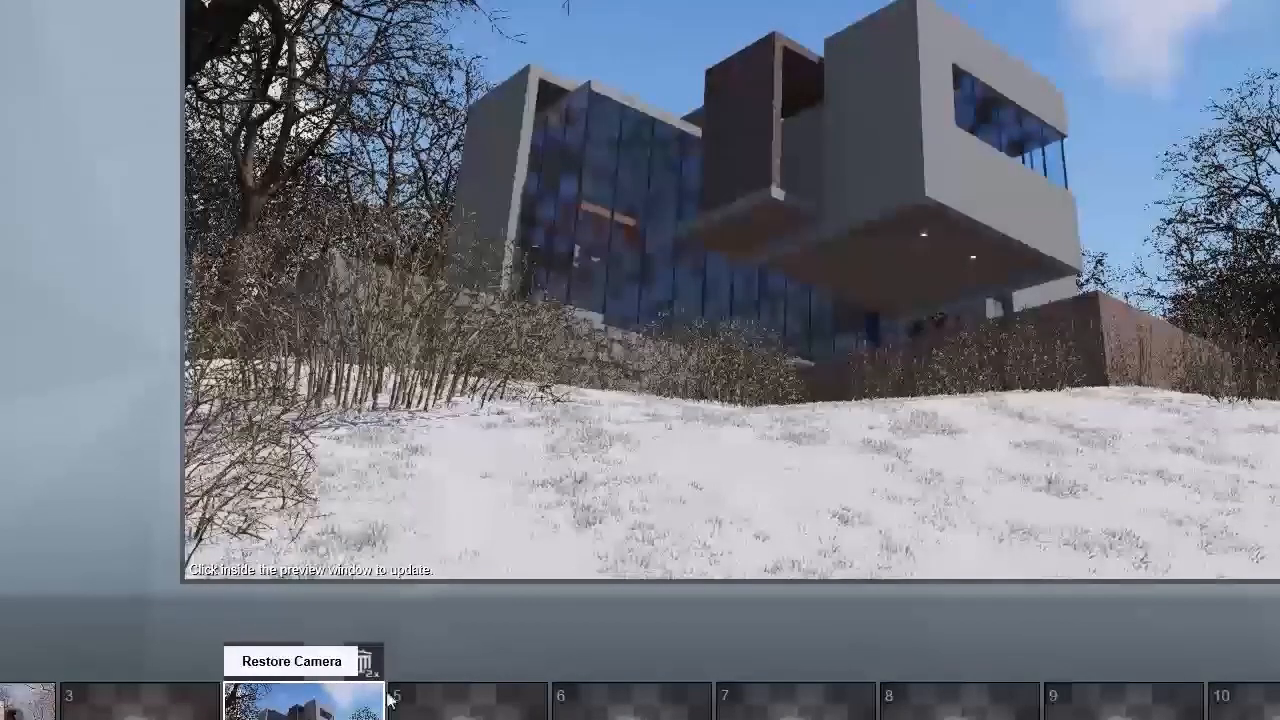
mouse_move(398, 692)
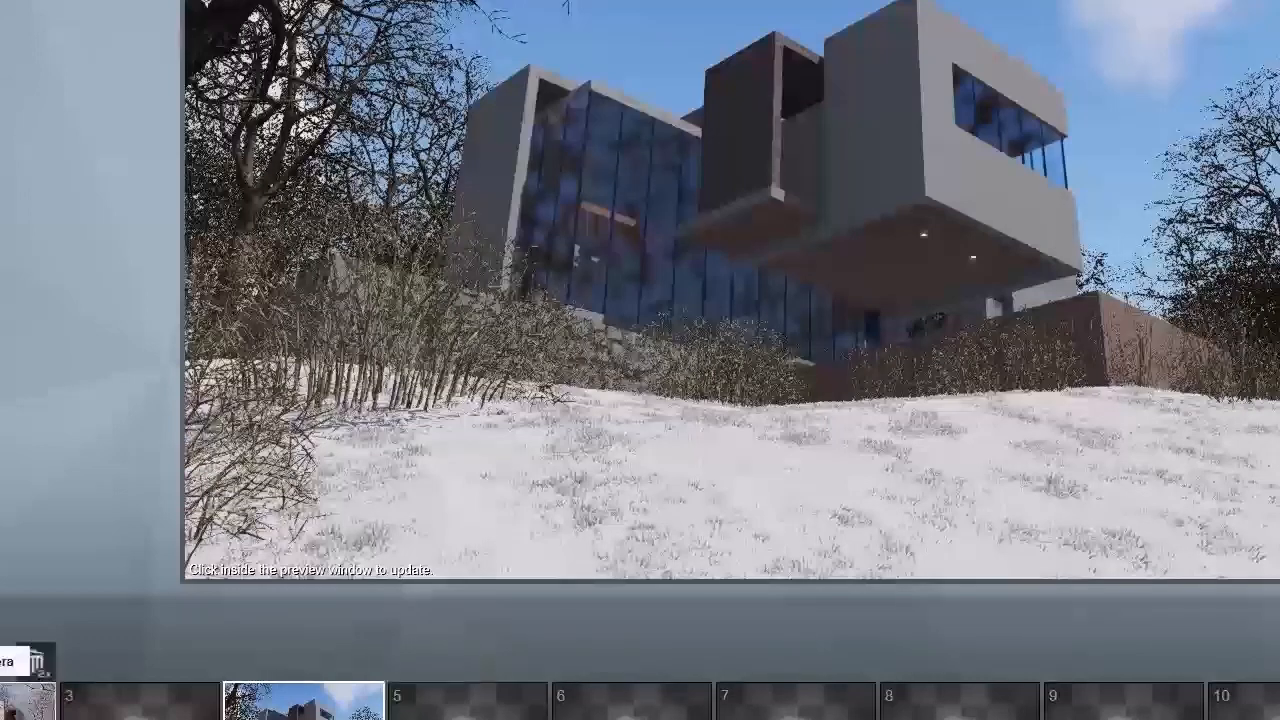
mouse_move(843, 552)
Step: Move the bush in front of the stone wall's end back behind the large leaning tree's trunk
drag(908, 541, 921, 541)
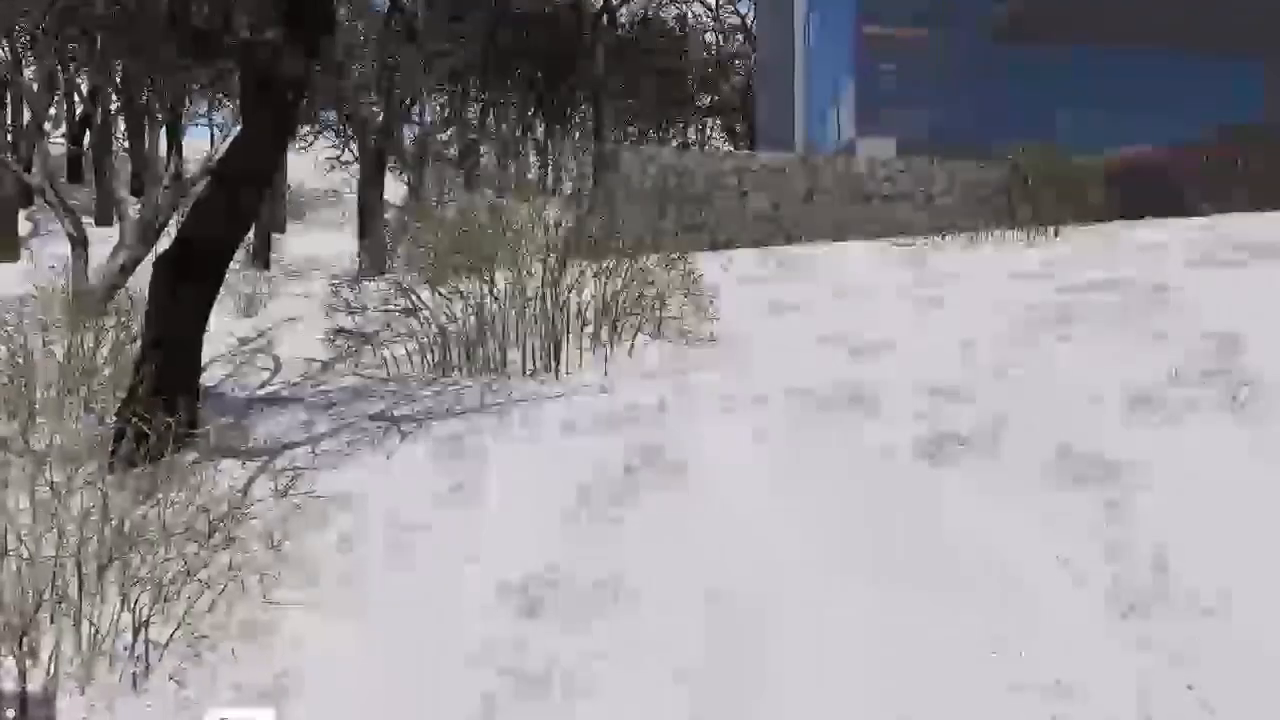
click(542, 350)
drag(542, 350, 303, 293)
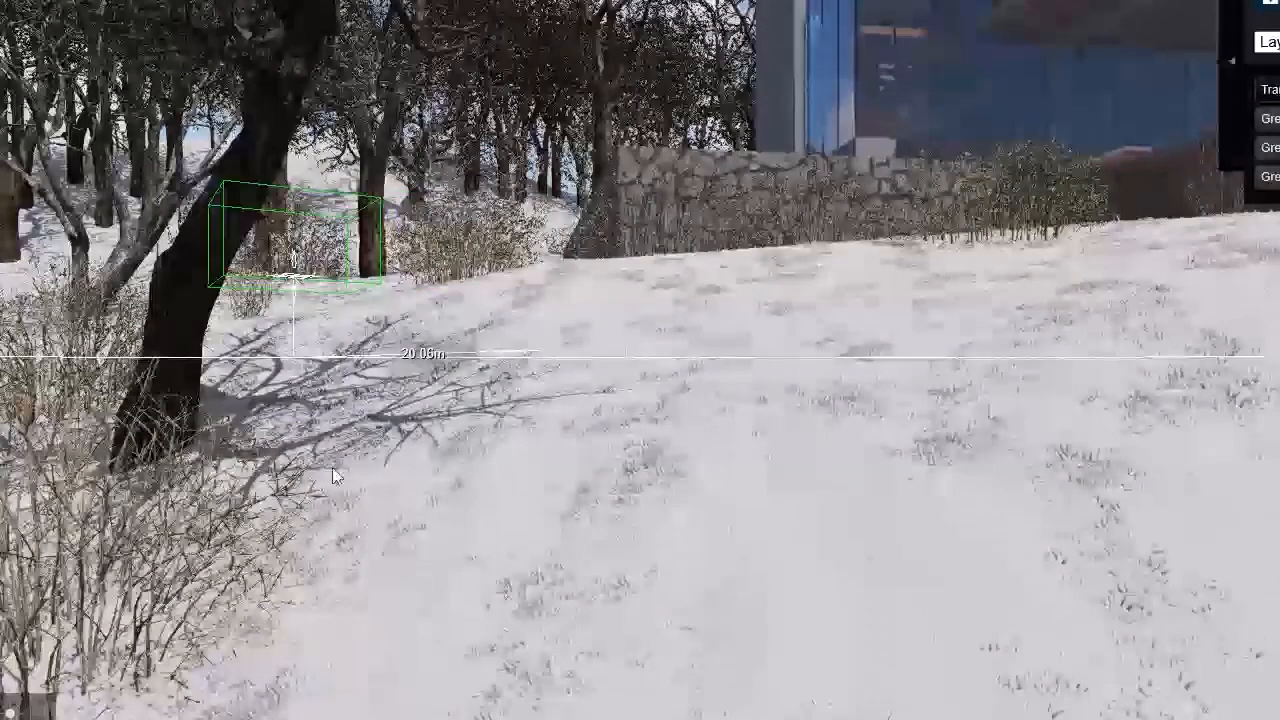
key(Escape)
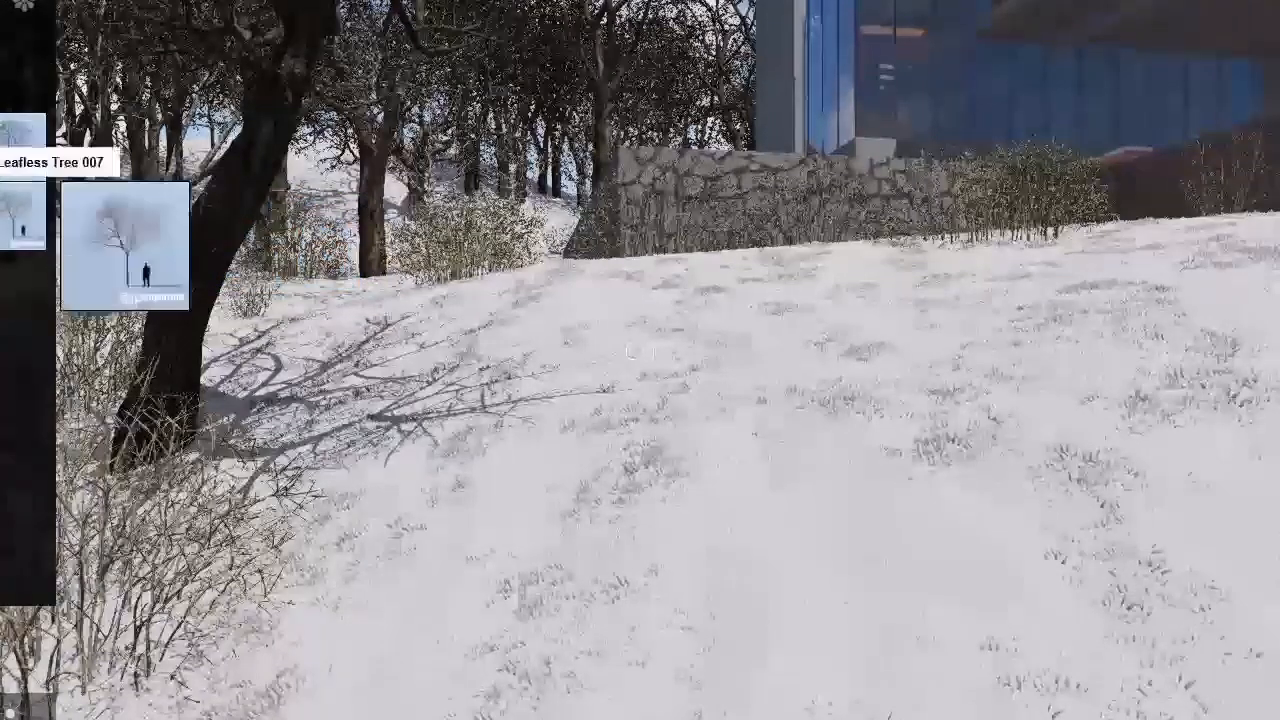
Step: Plant thin upright shrubs on the snow beside the leaning tree and across both sides of the foreground slope
click(412, 430)
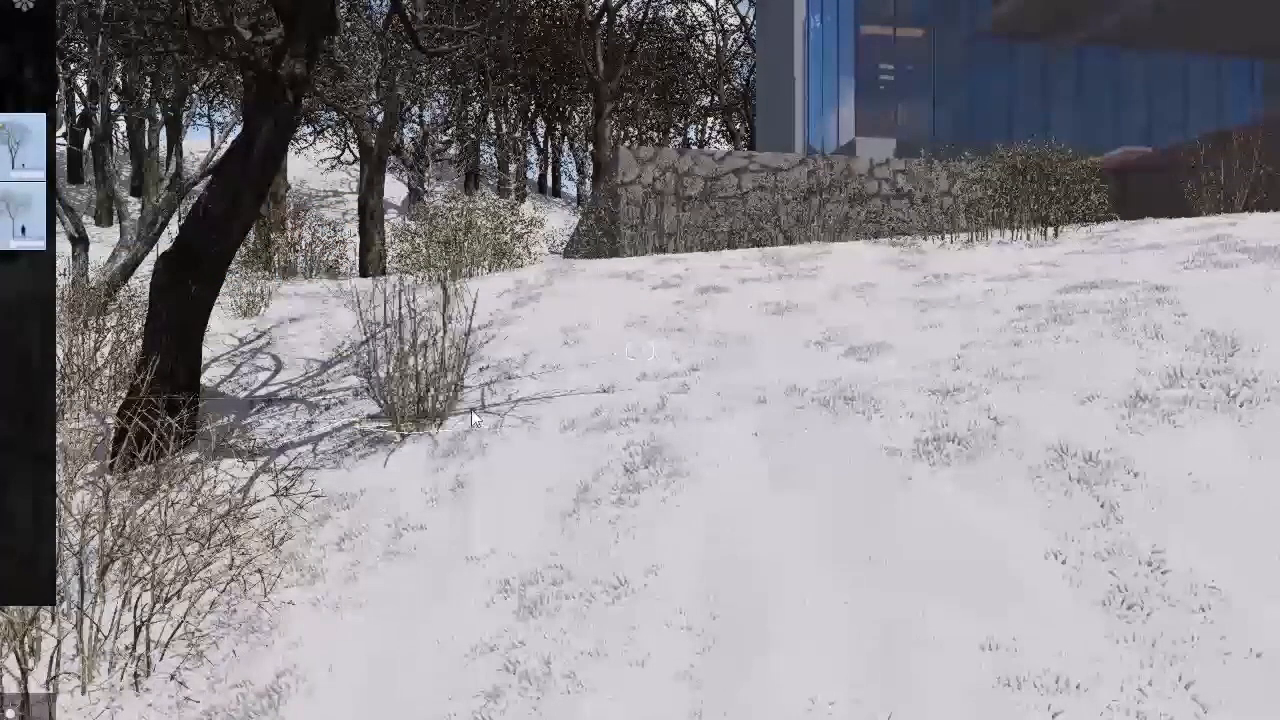
click(530, 438)
click(527, 625)
click(886, 710)
click(872, 705)
right_drag(872, 705, 1165, 697)
click(1165, 705)
click(1046, 538)
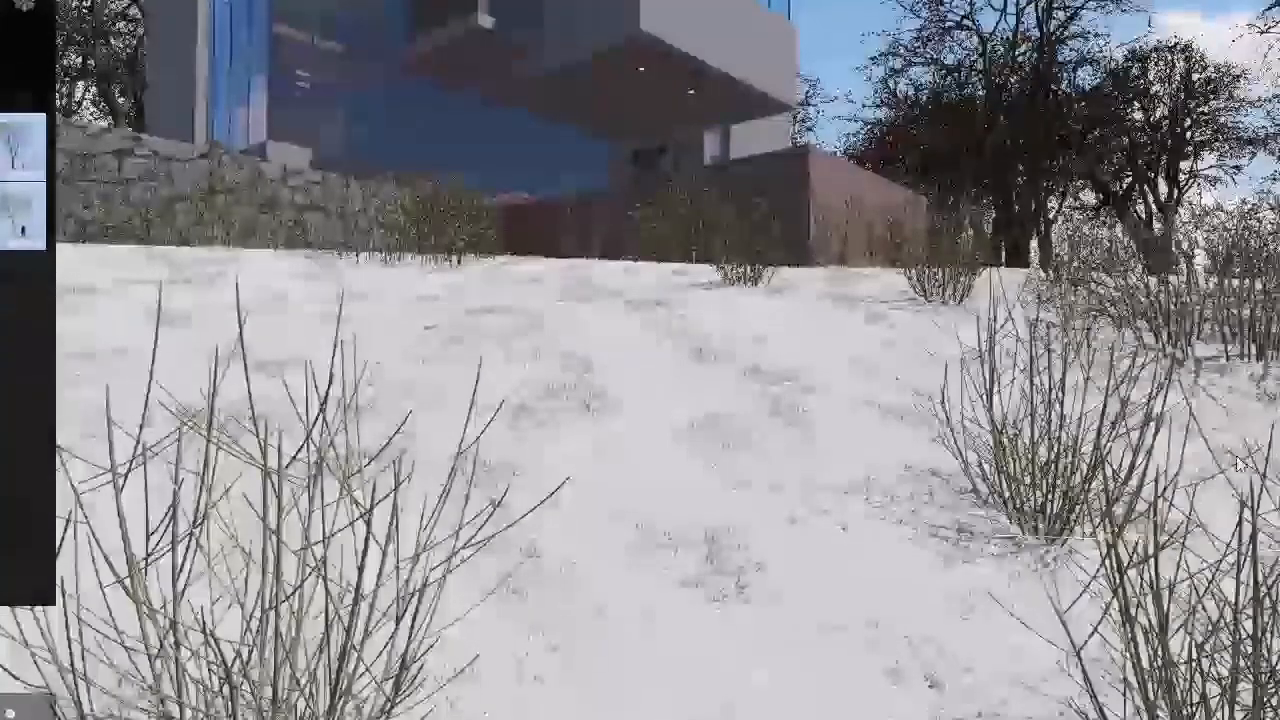
click(842, 398)
Step: Add two more thin shrubs beside the existing foreground cluster on the pool side of the slope
key(s)
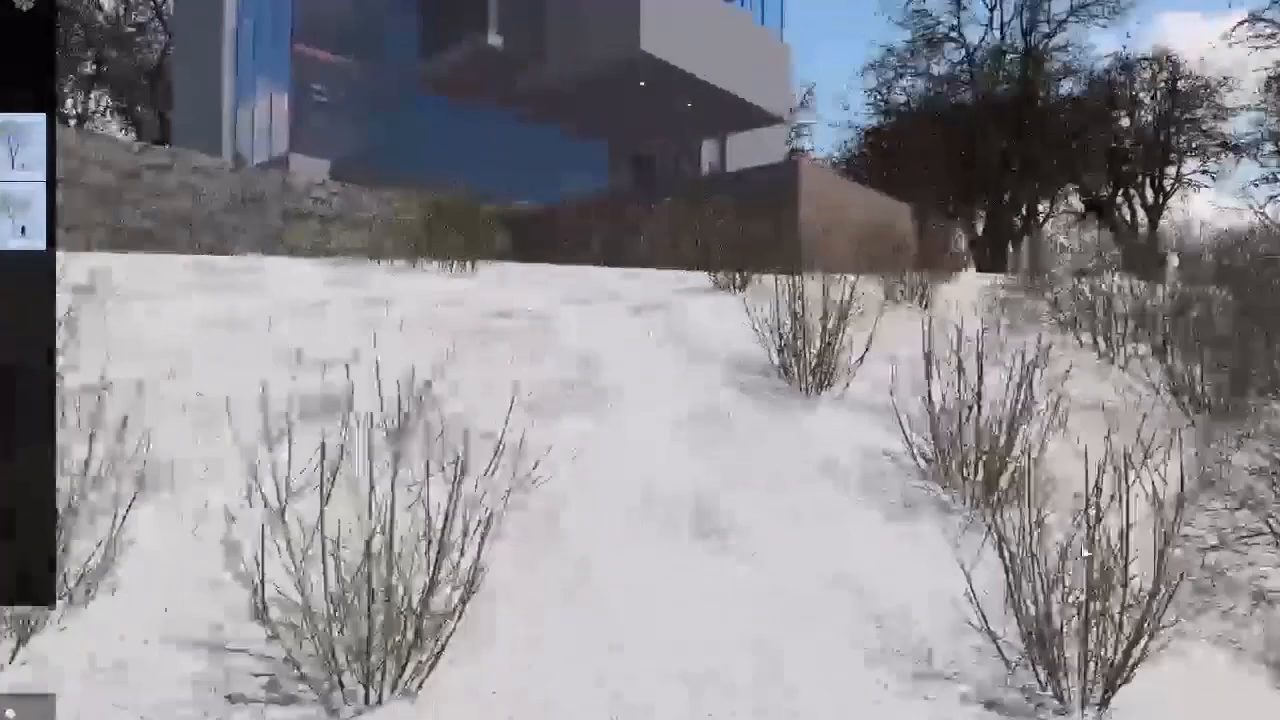
key(q)
right_drag(812, 523, 794, 430)
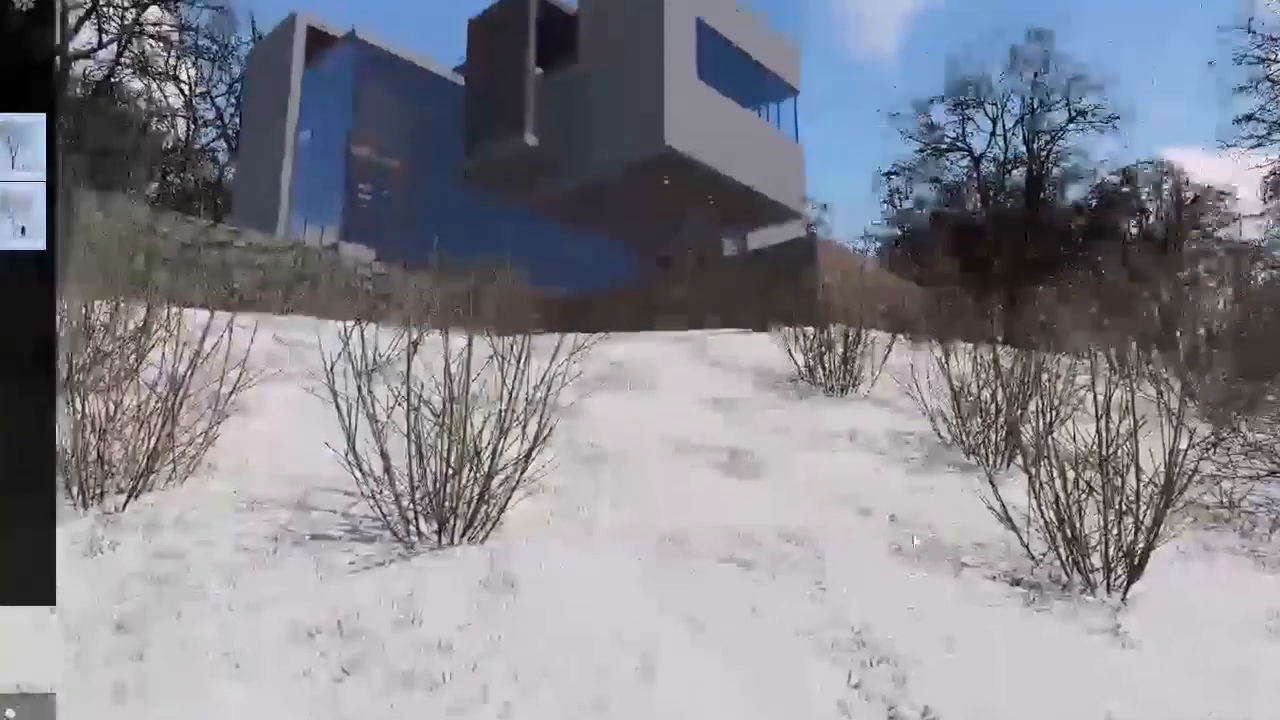
click(808, 515)
click(924, 506)
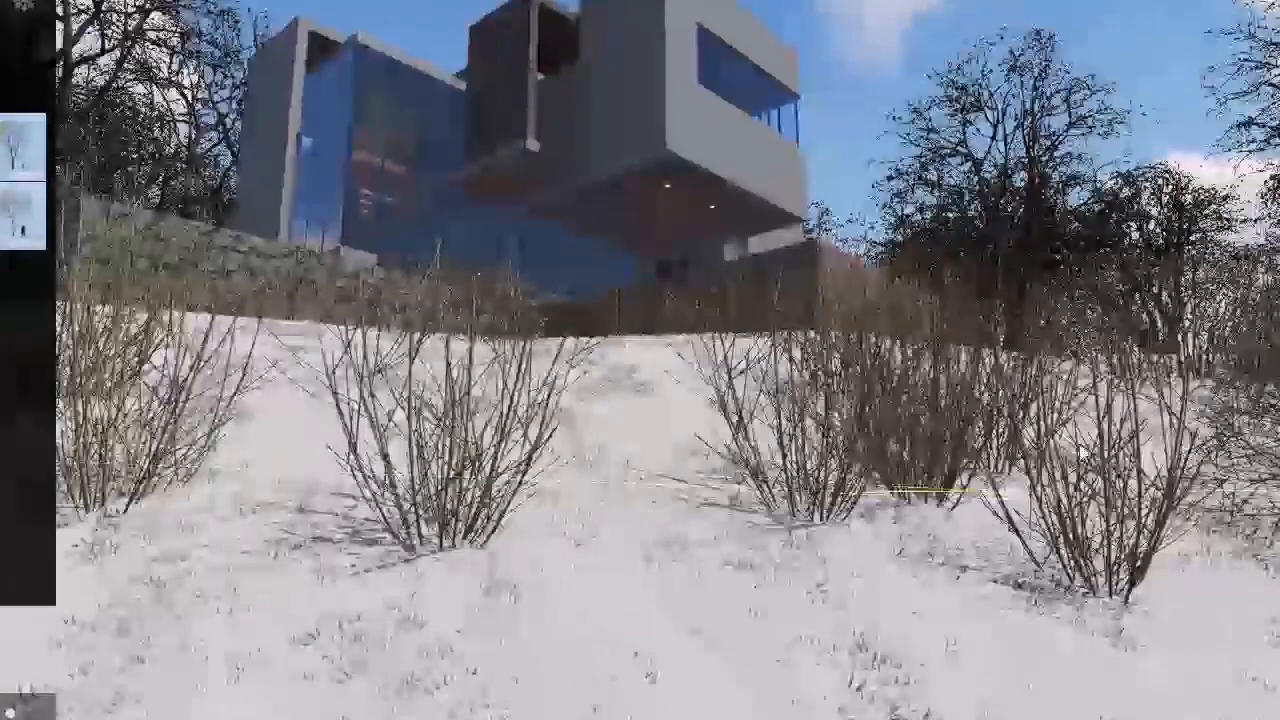
Step: Place a large grey boulder on the snow in front of the house and lower it until it is partly buried
key(w)
right_drag(898, 358, 806, 292)
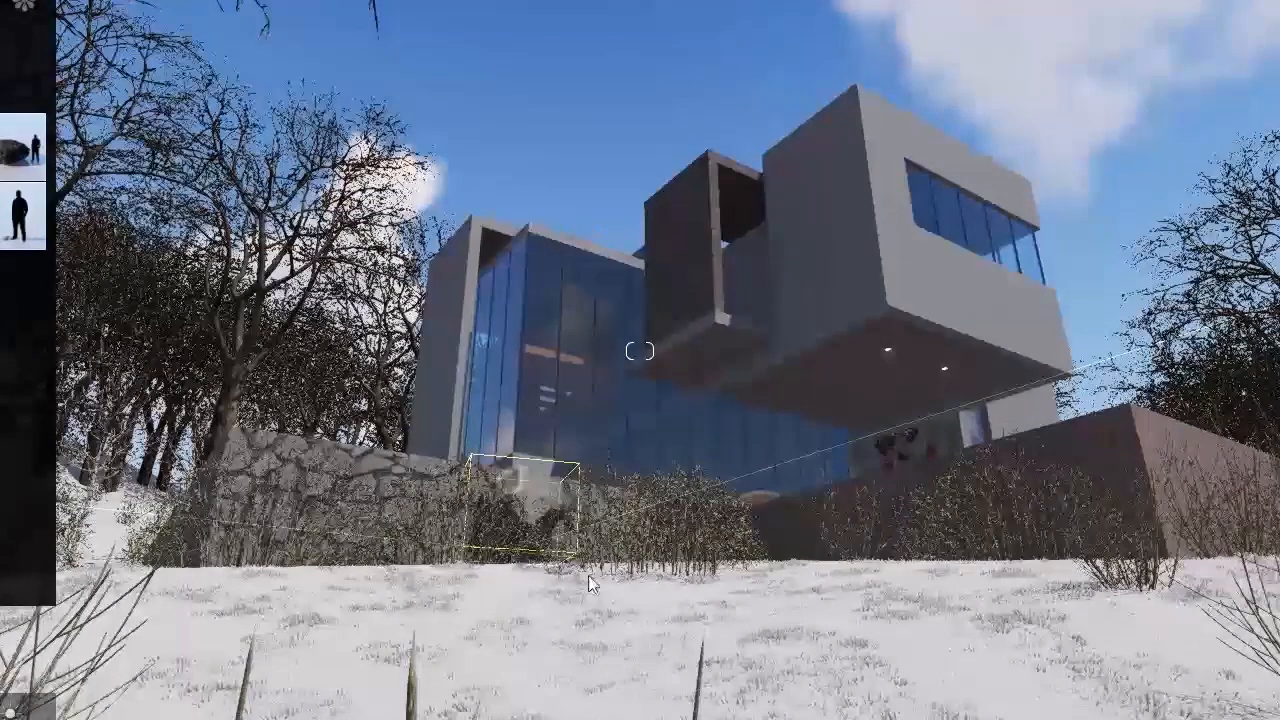
click(667, 623)
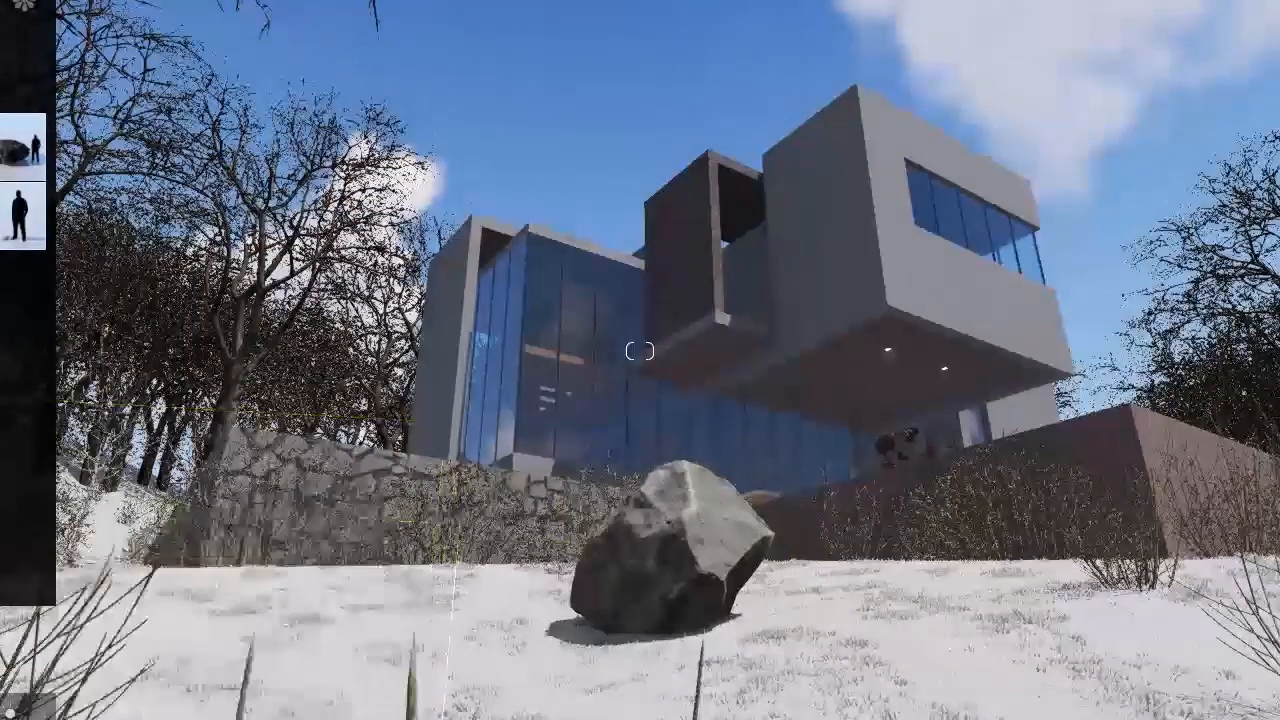
click(669, 630)
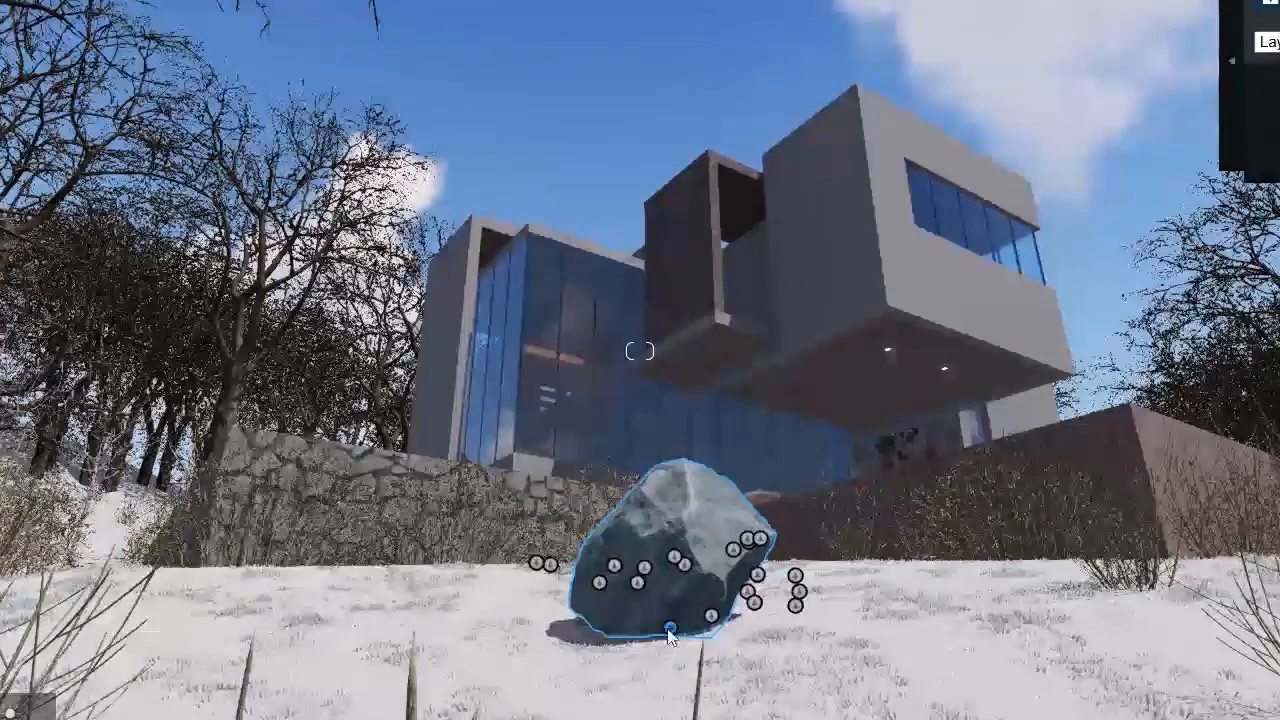
drag(672, 680, 671, 697)
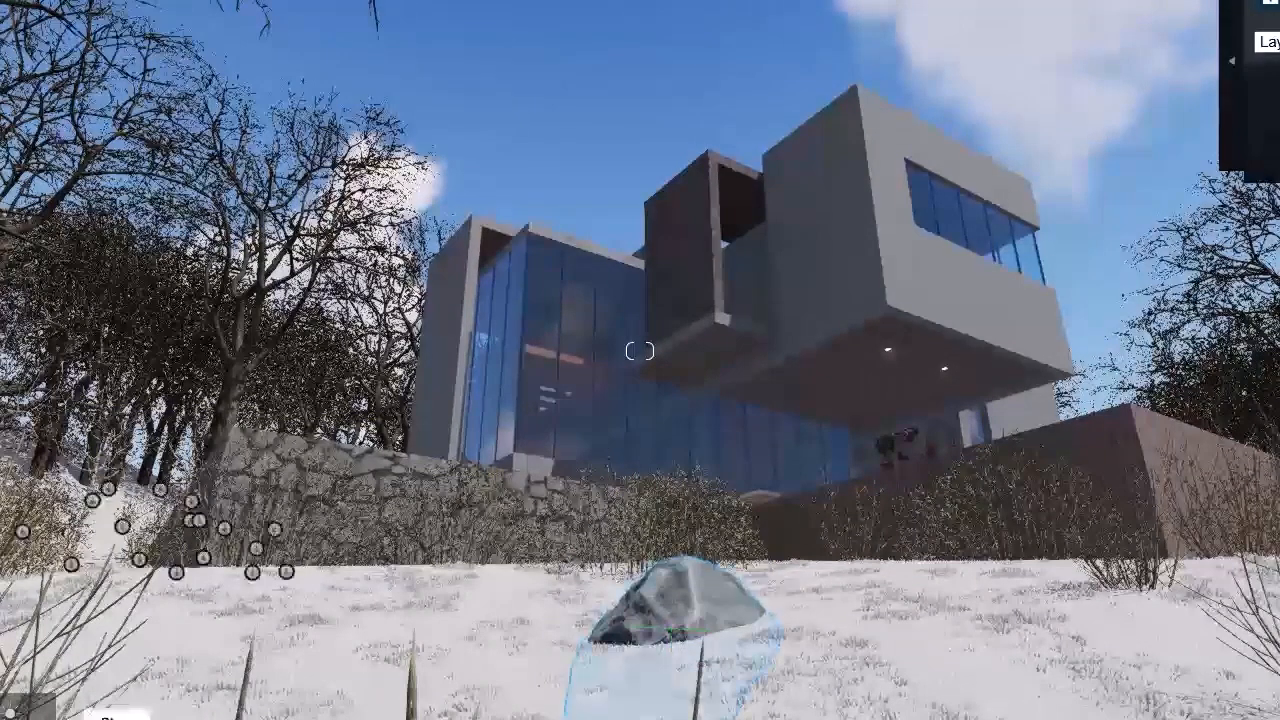
Step: Place a small rounded stone on the snow at the foot of the large grey boulder
click(117, 718)
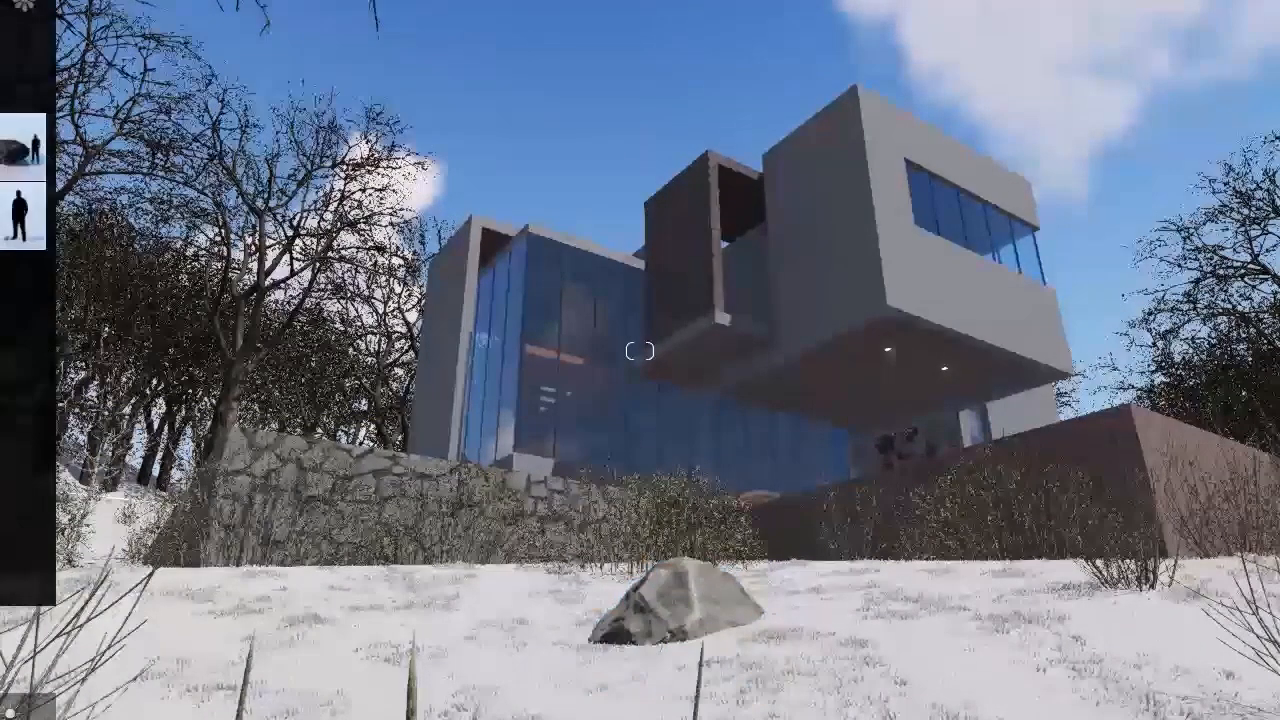
click(768, 632)
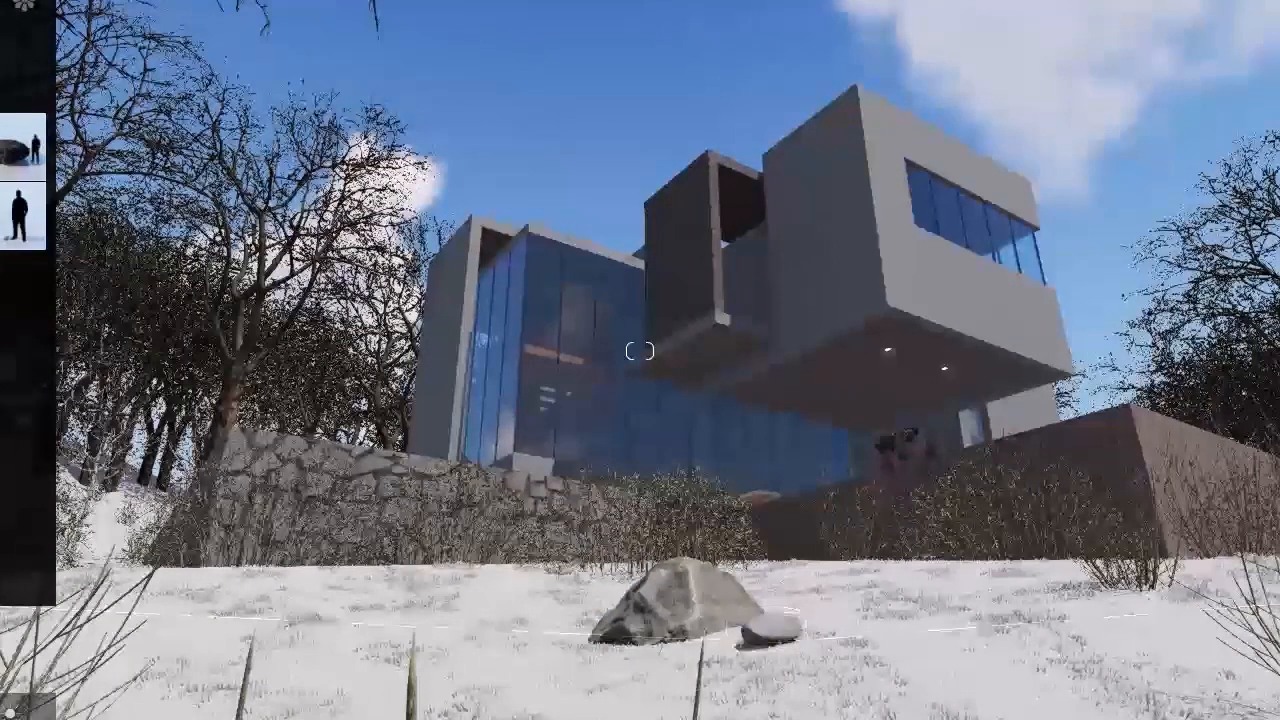
mouse_move(20, 218)
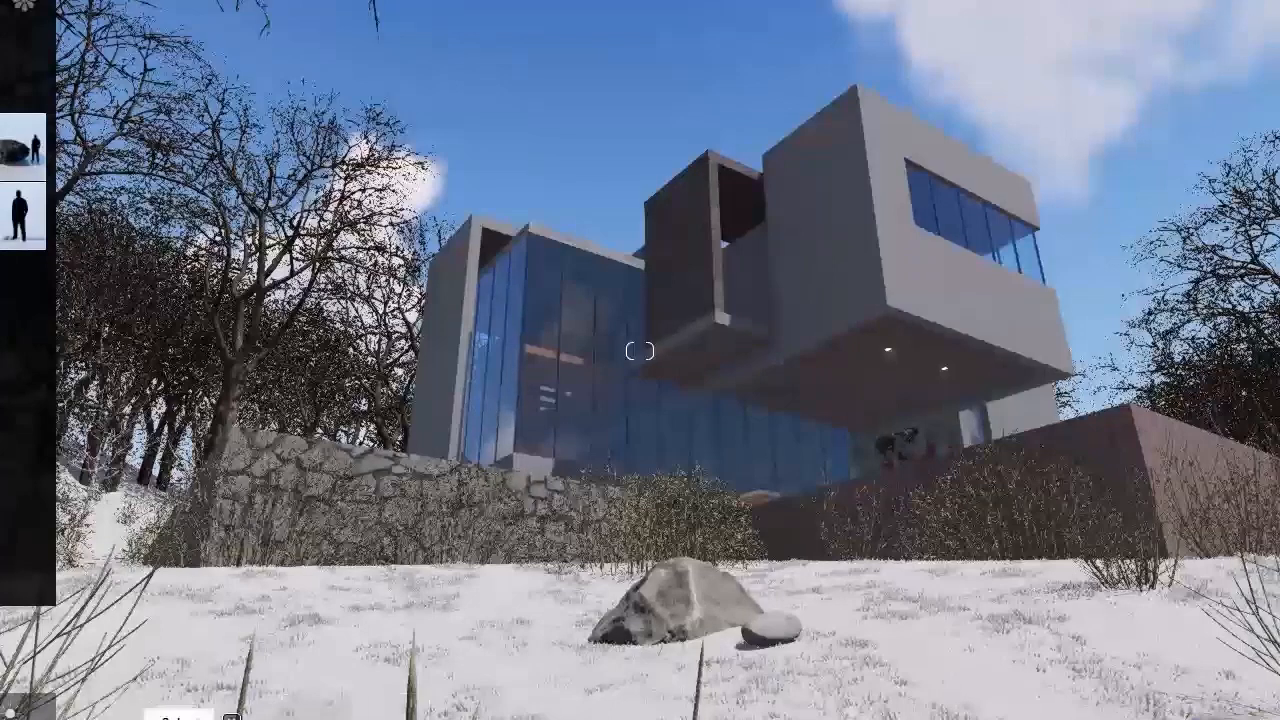
Step: Place a grey rock on the snow in front of the stone wall and lower it by about 0.17 m
click(178, 716)
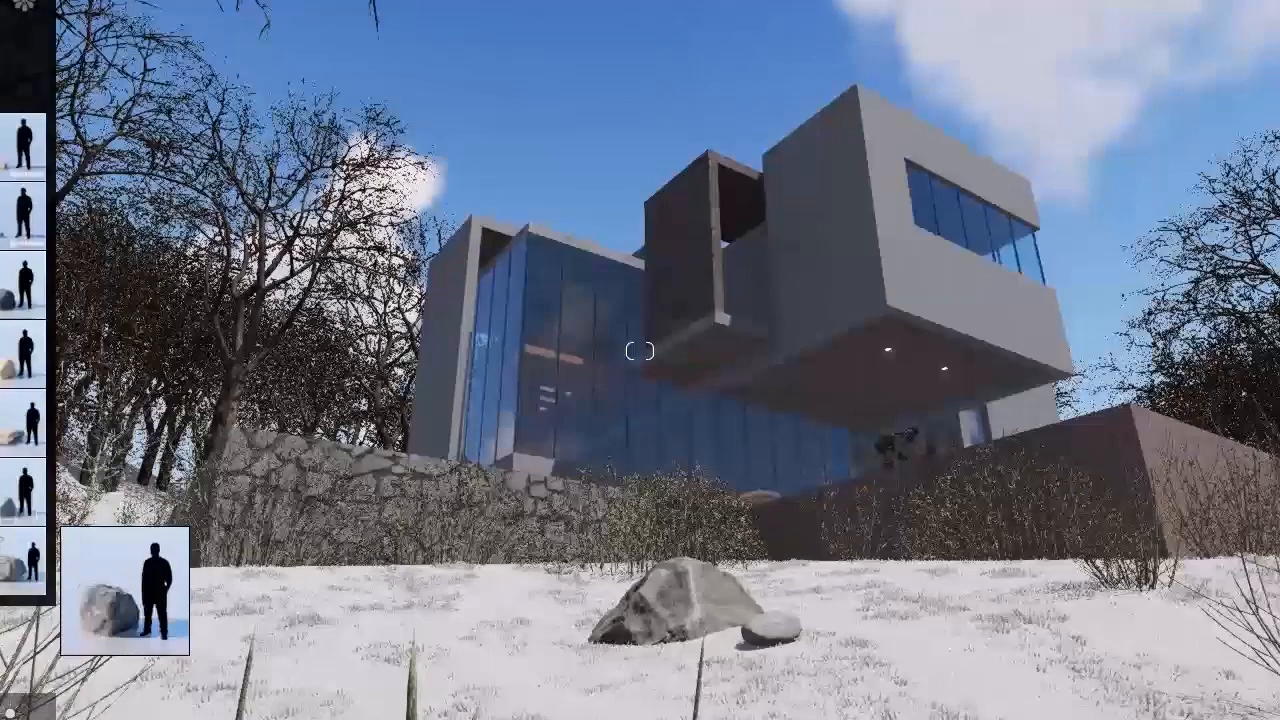
click(27, 594)
click(380, 570)
click(178, 717)
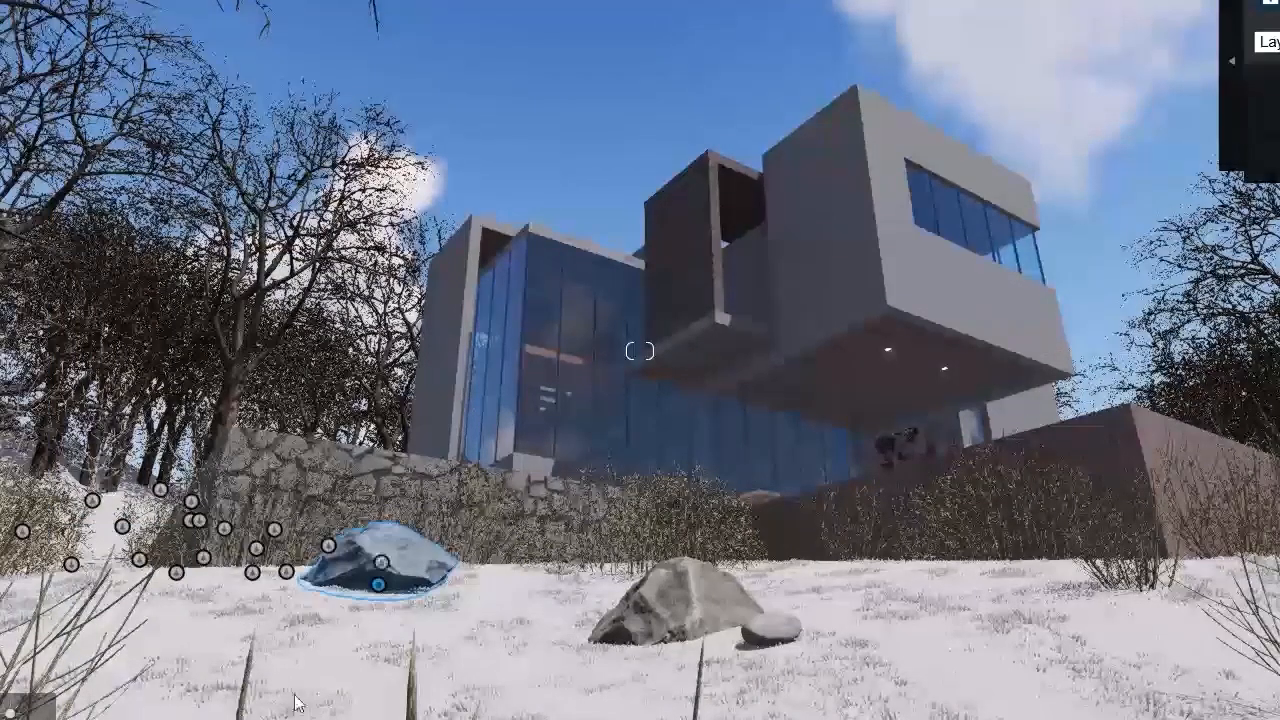
drag(378, 588, 377, 609)
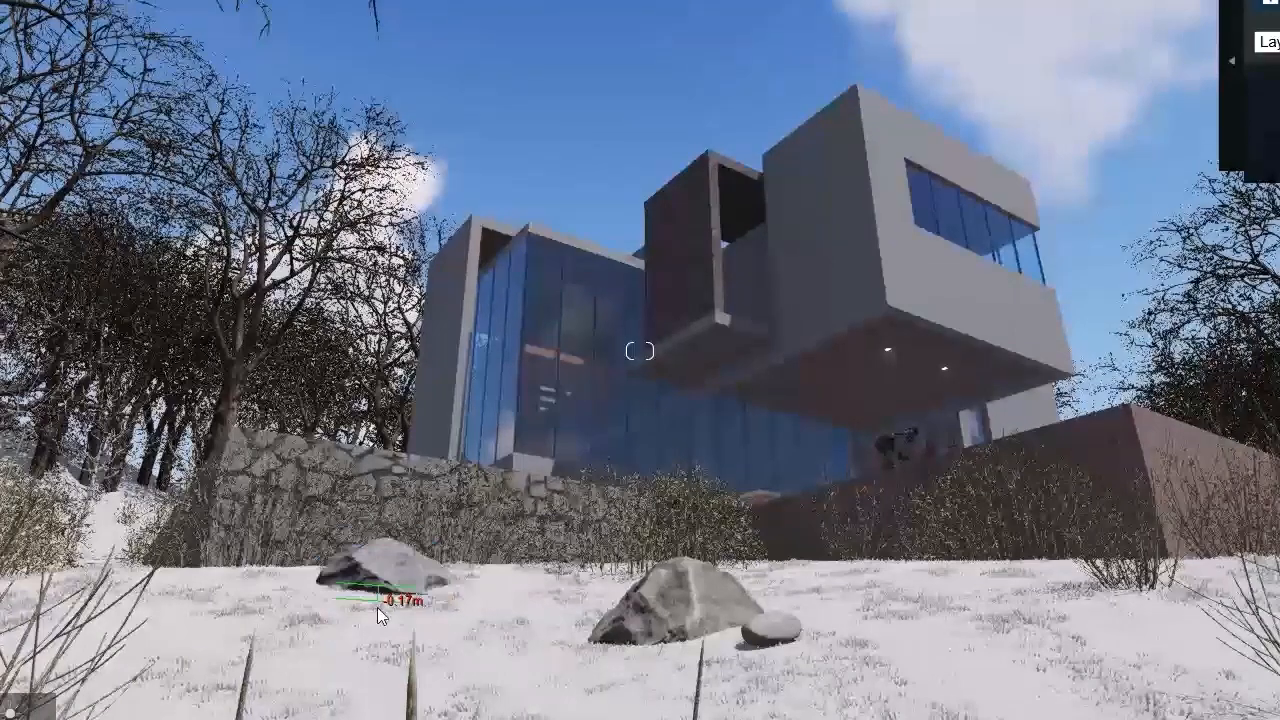
Step: Place two small rounded stones side by side between the shrubs near the house walls and adjust how they sit in the snow
key(w)
right_drag(630, 598, 660, 640)
key(s)
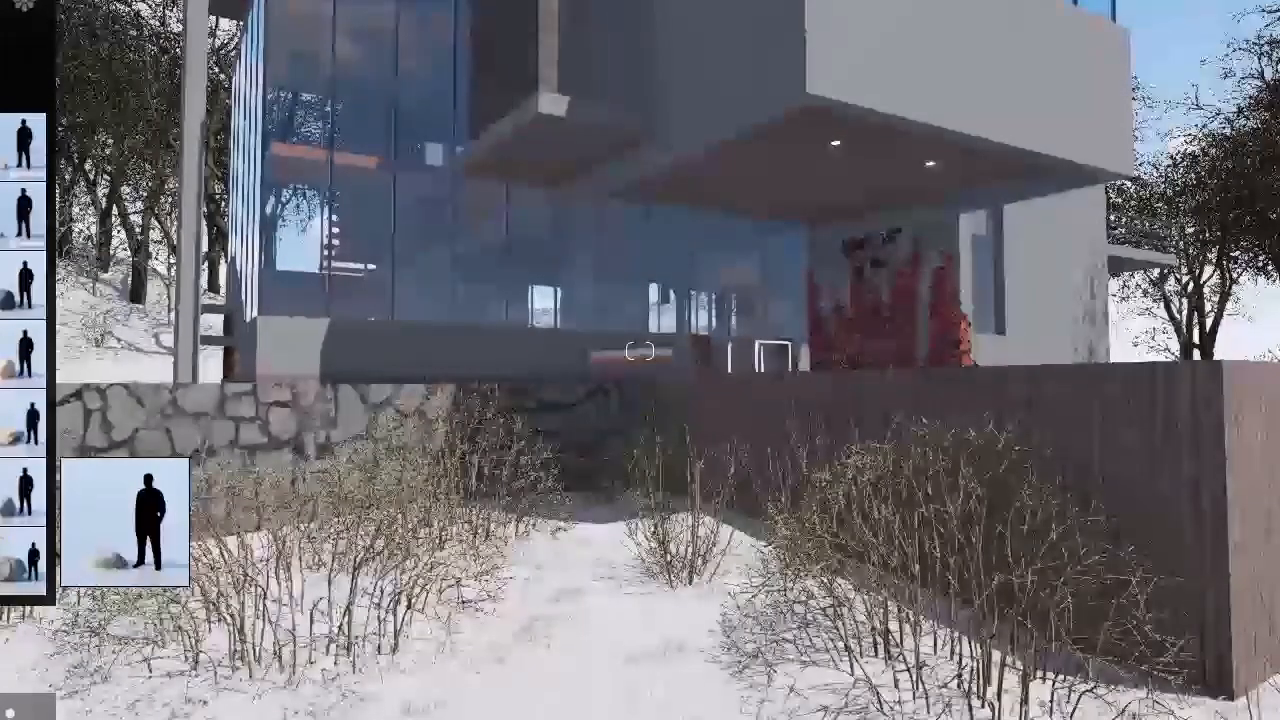
click(578, 610)
click(661, 625)
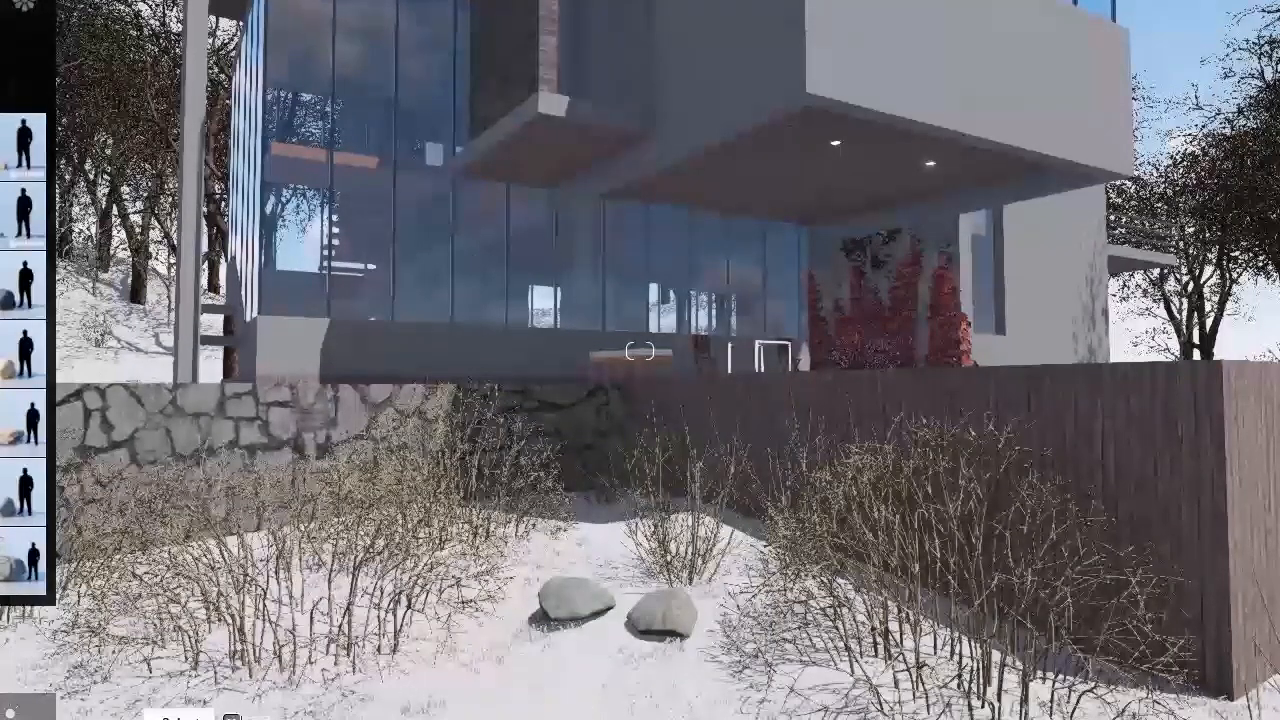
click(185, 716)
click(577, 610)
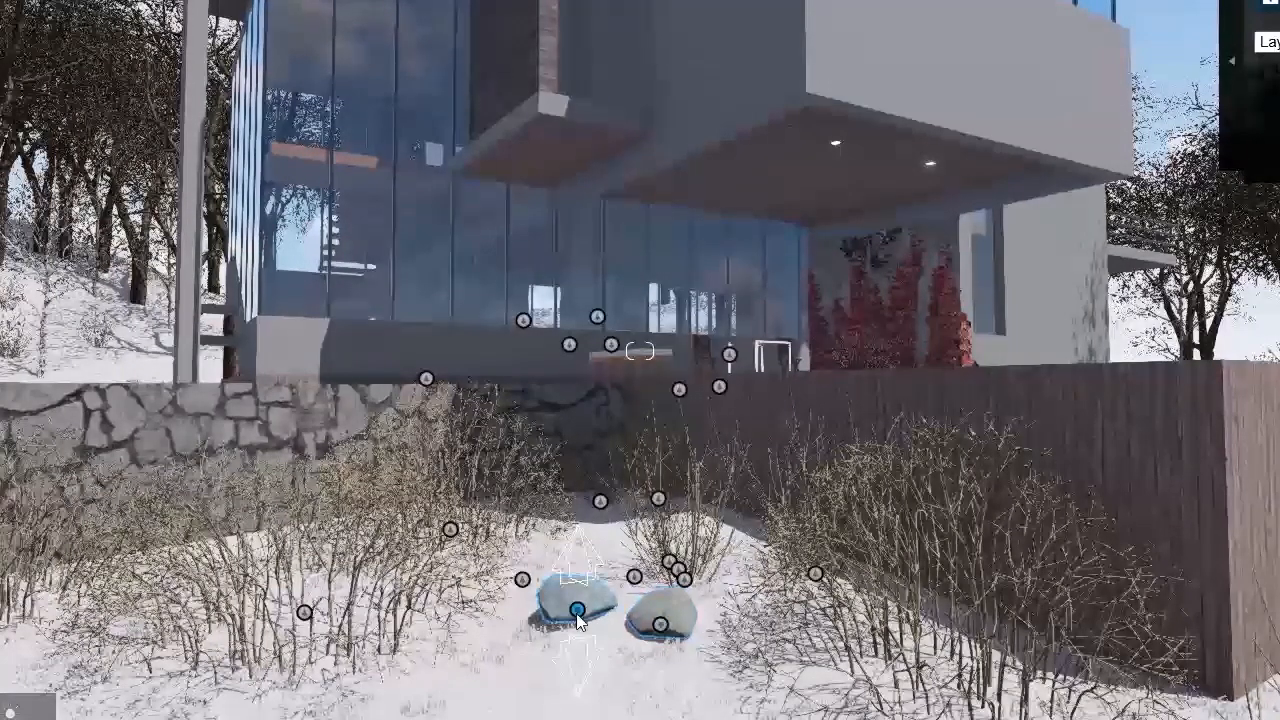
drag(577, 617, 663, 628)
key(s)
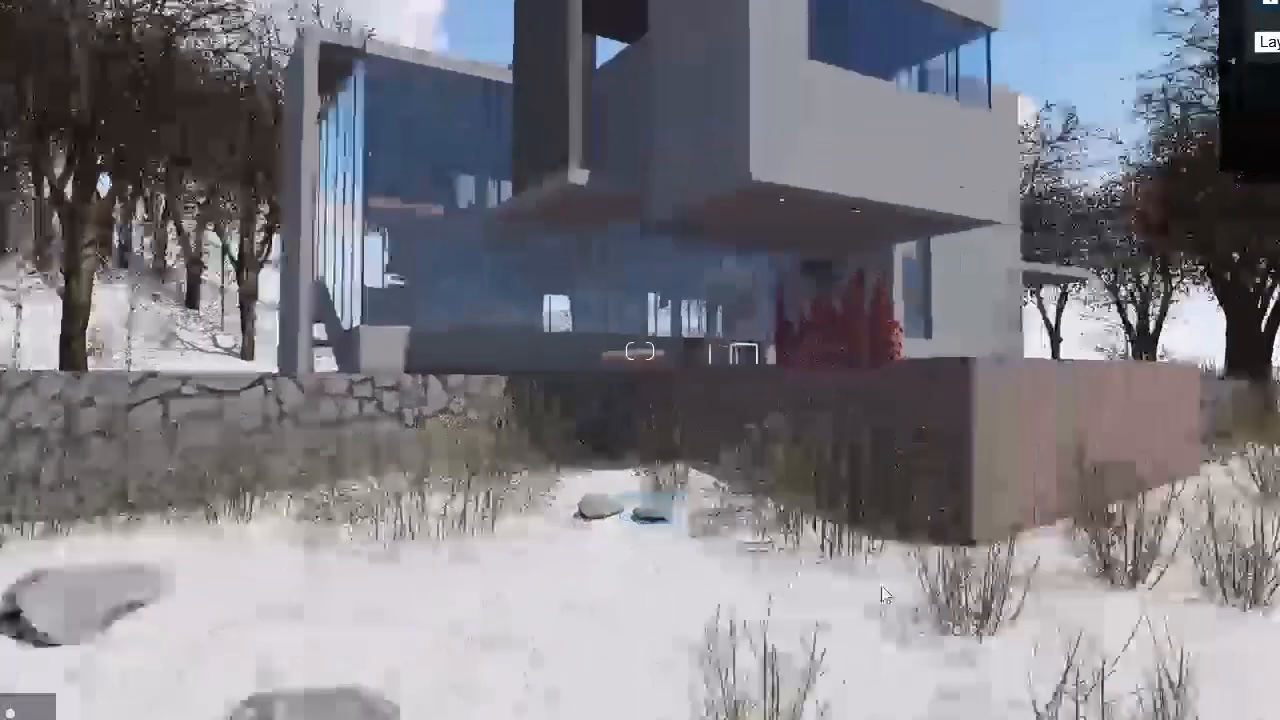
Step: Plant small upright reddish-brown plants, three around the large boulder and two beside the rock near the stone wall
key(w)
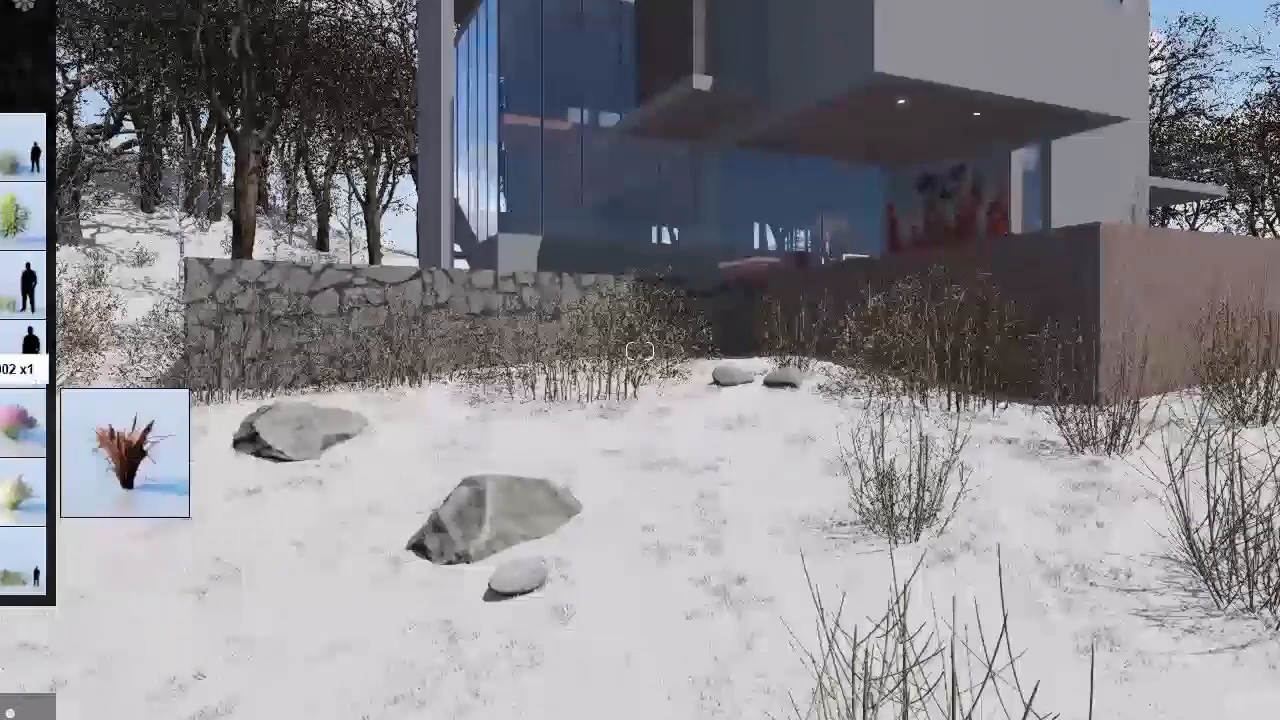
click(3, 427)
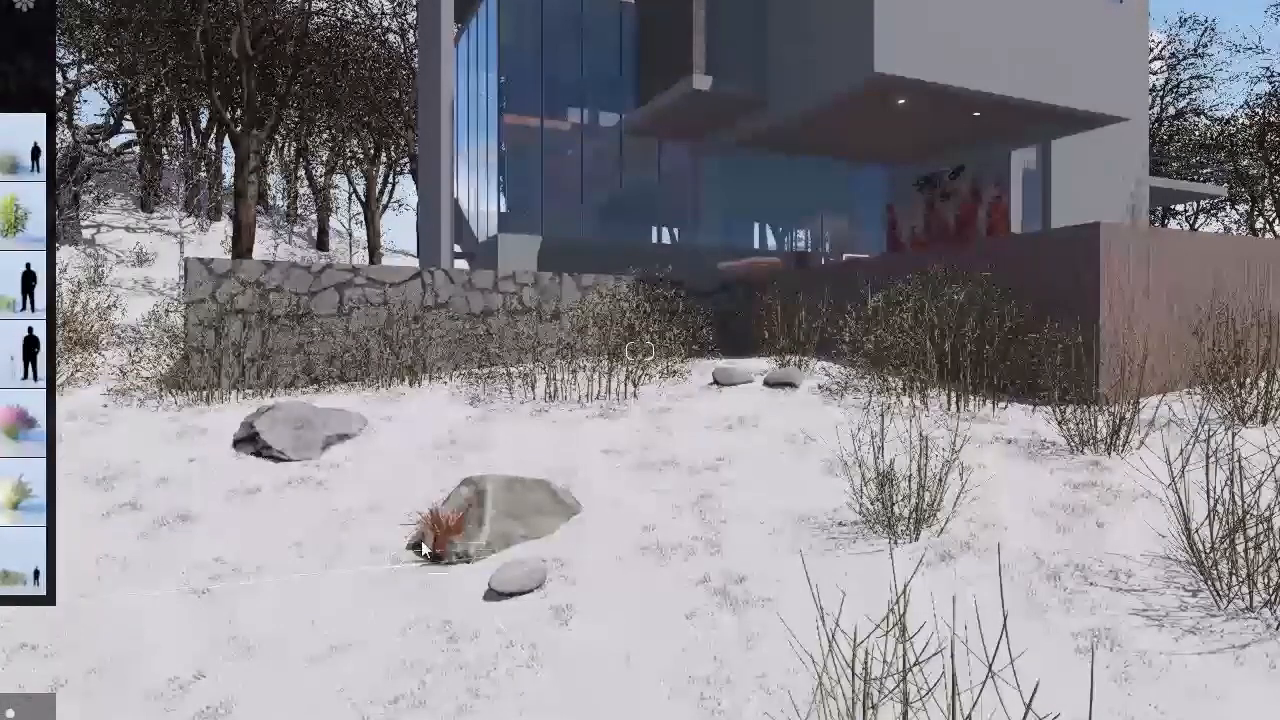
click(380, 558)
click(537, 562)
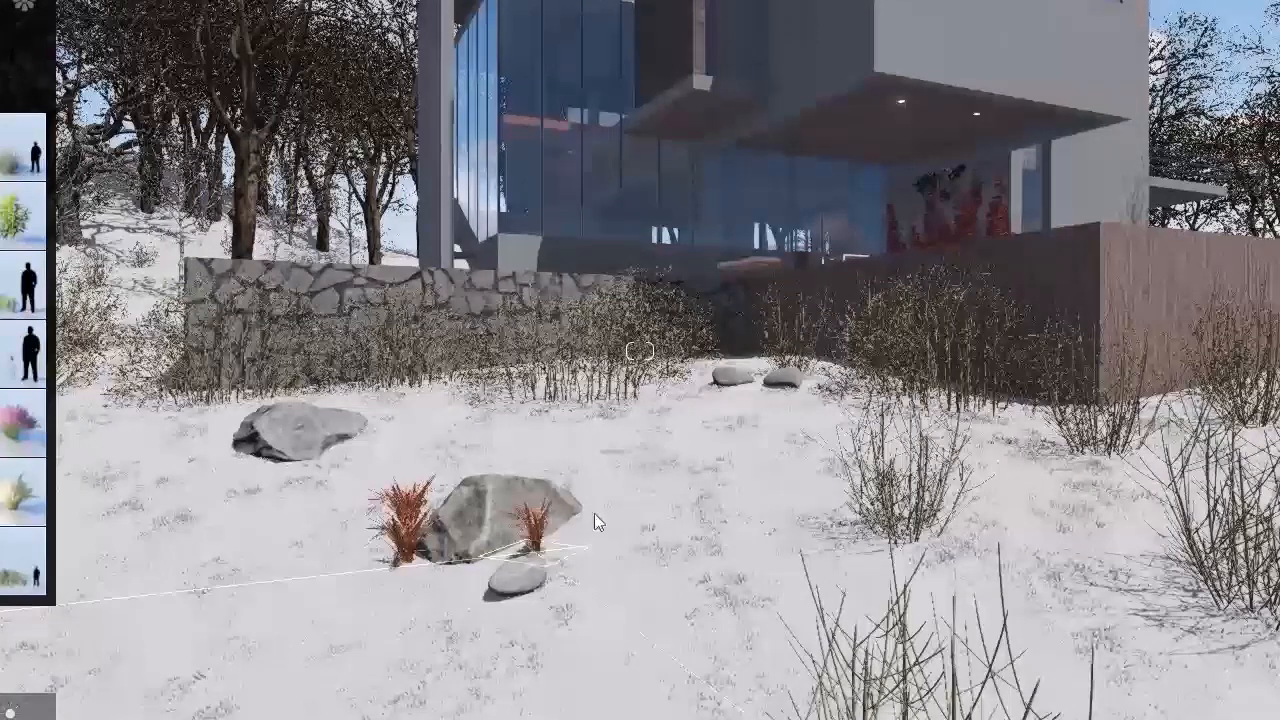
click(594, 514)
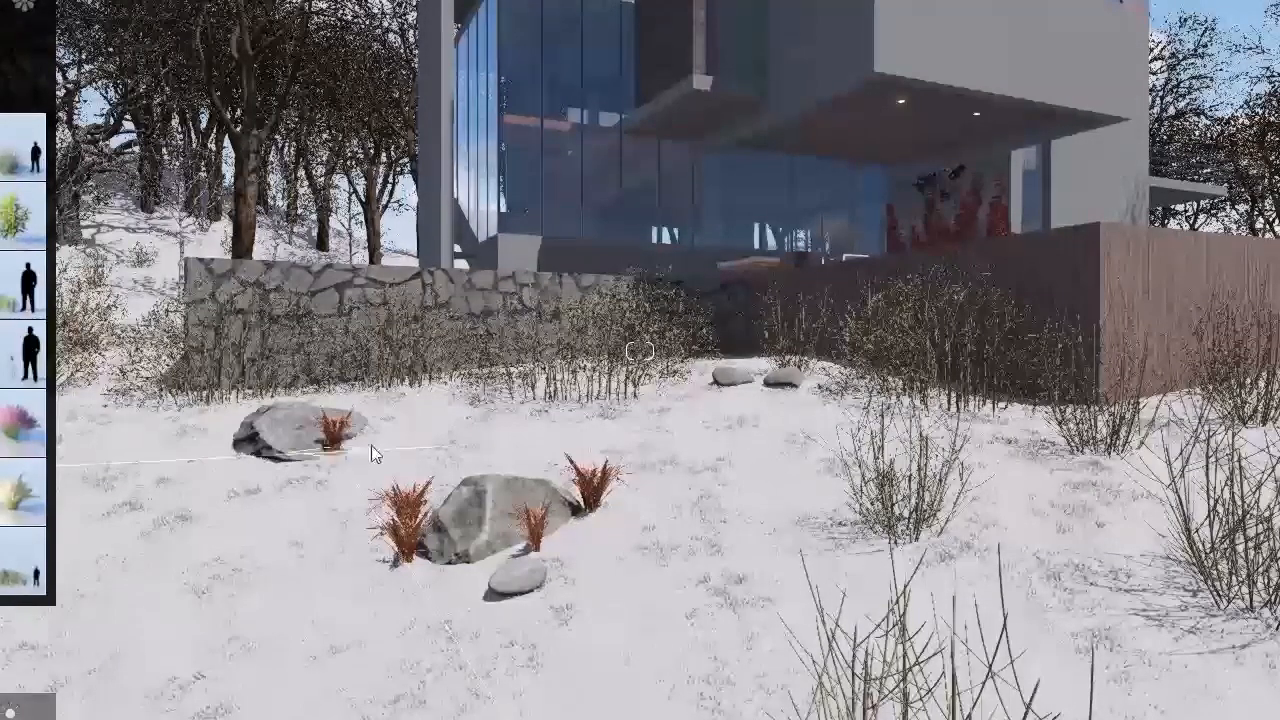
click(378, 448)
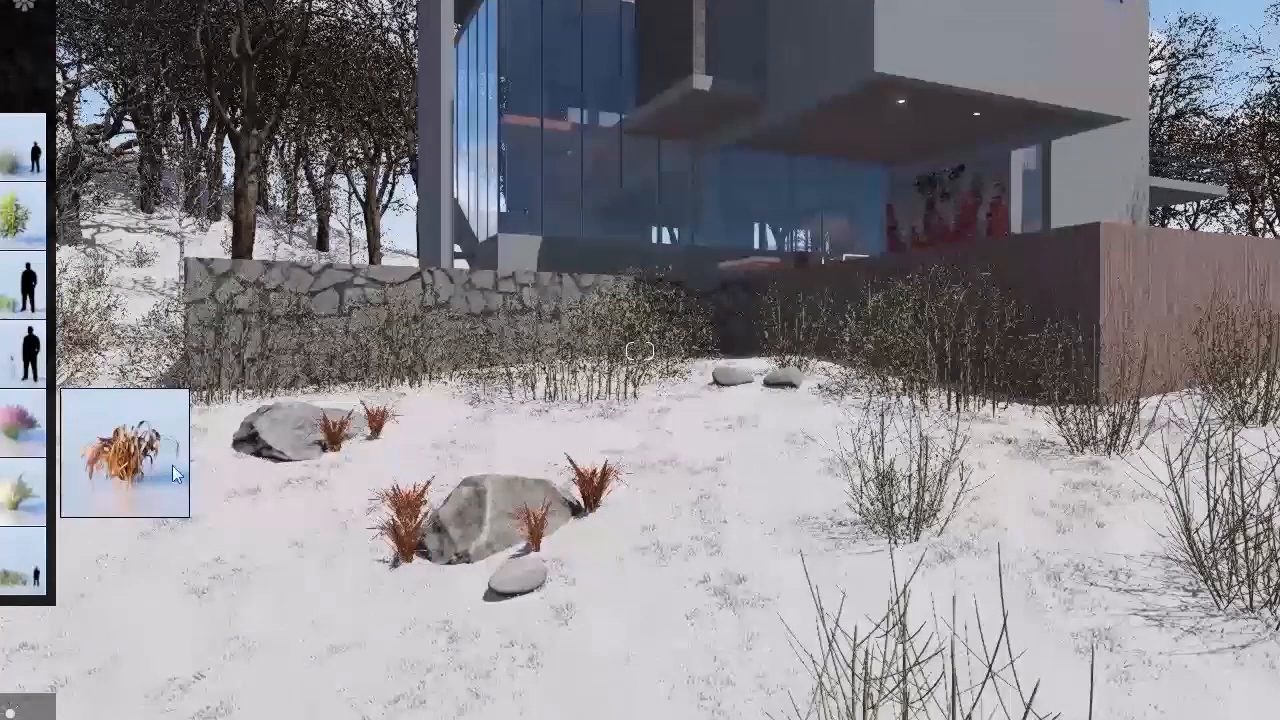
Step: Plant drooping dry orange grass clumps in front of and beside the rock near the stone wall, and at the two small stones
click(285, 476)
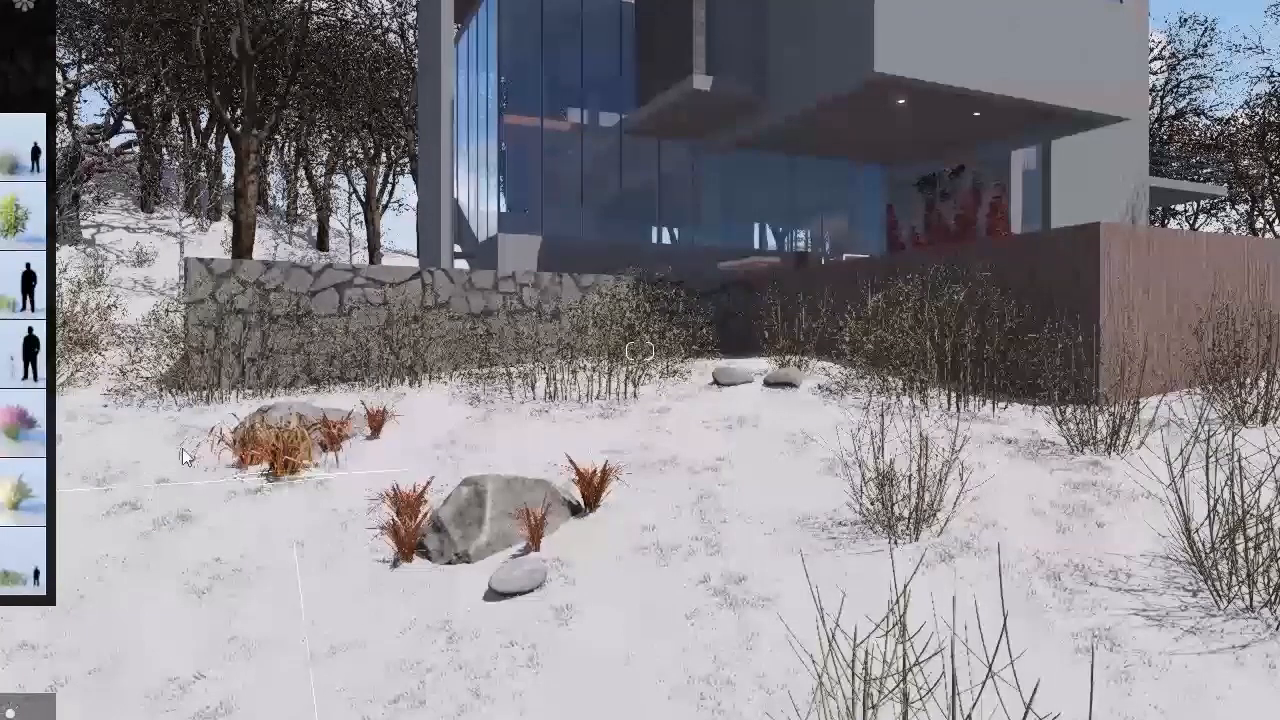
click(166, 447)
click(734, 393)
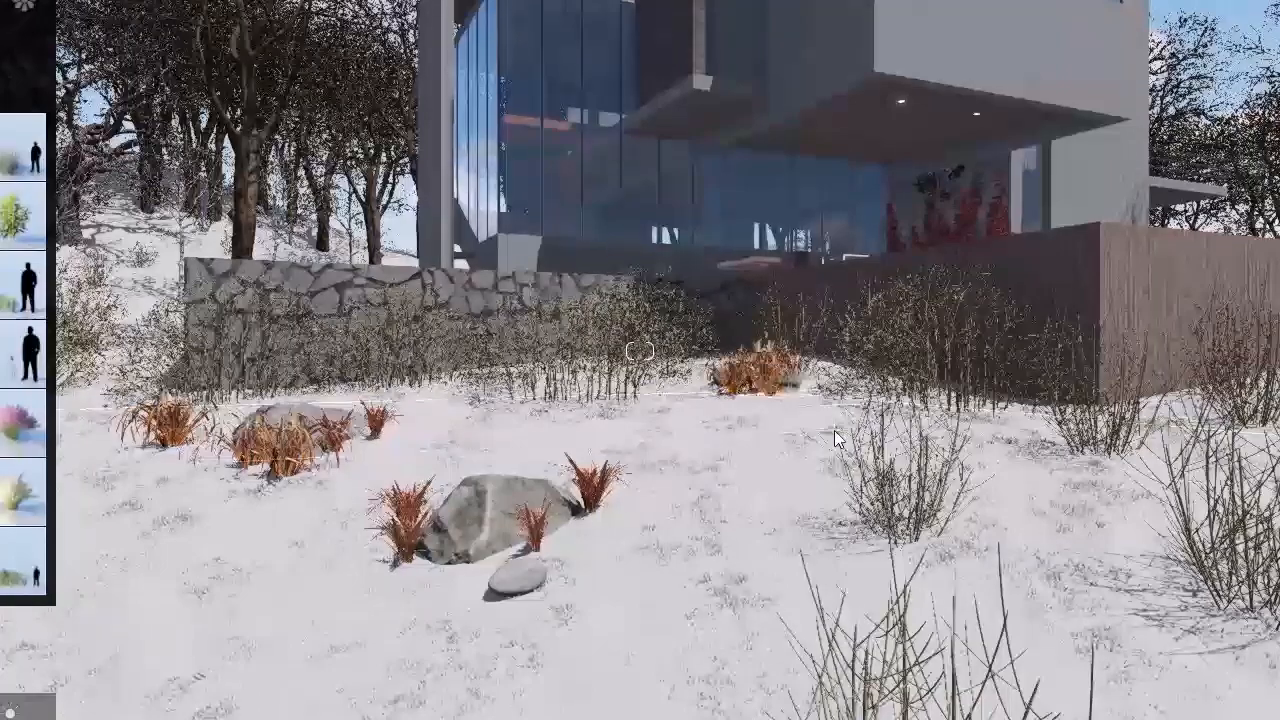
Step: Plant three drooping dry grass clumps around the flat stone beside the thin shrub on the middle of the slope
scroll(837, 440, down, 3)
middle_drag(837, 440, 851, 345)
key(w)
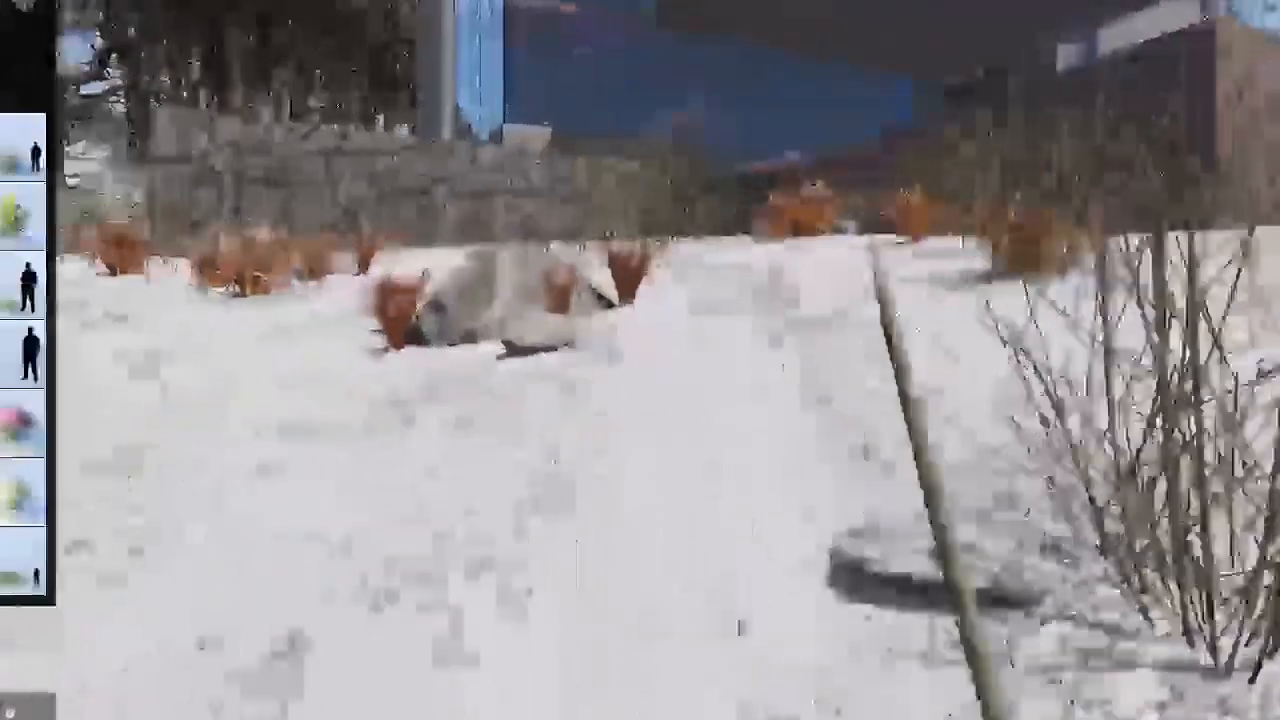
right_drag(430, 330, 580, 412)
click(681, 411)
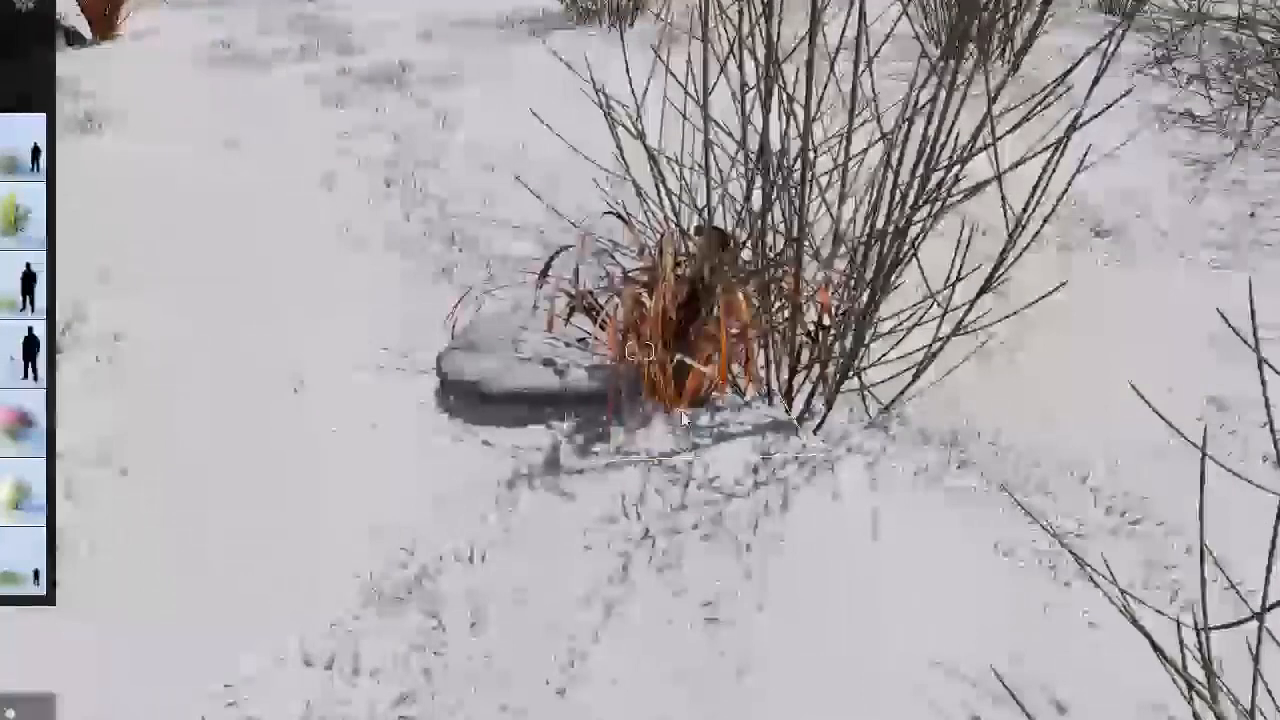
click(575, 285)
click(190, 435)
Step: Plant a dense row of drooping dry grass clumps in front of the thin foreground shrubs
key(s)
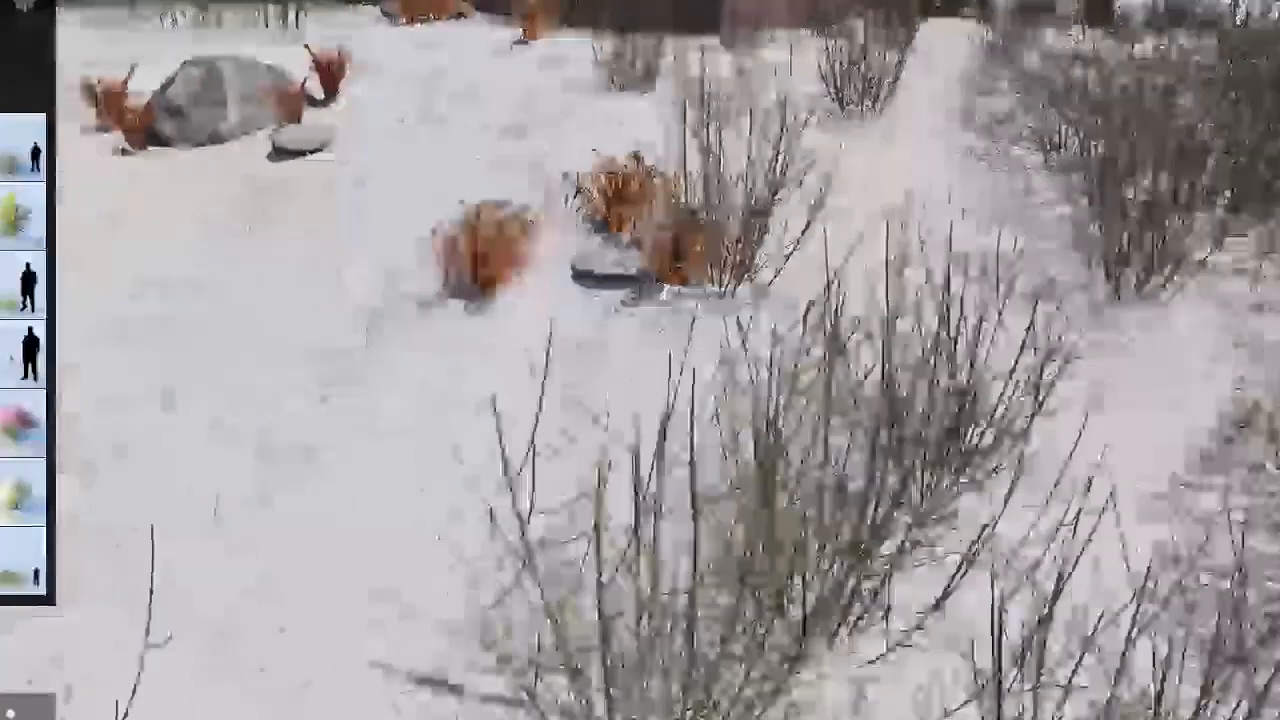
right_drag(368, 399, 299, 314)
key(s)
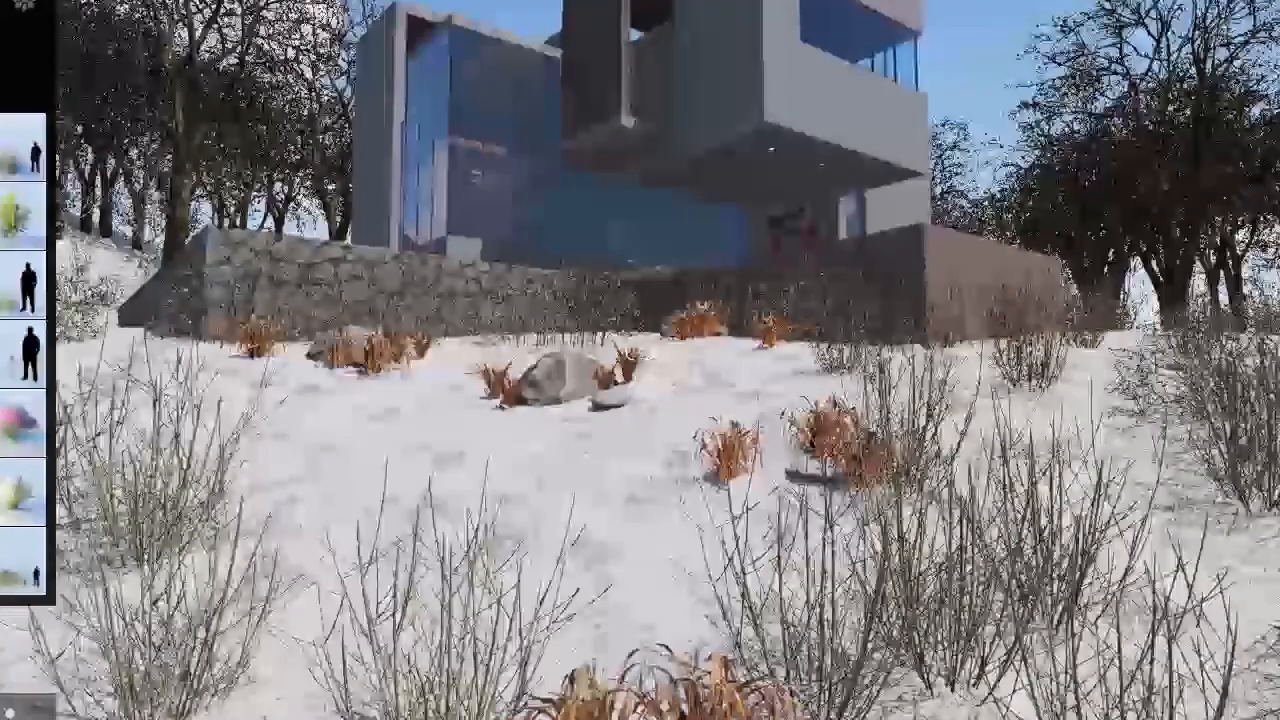
right_drag(640, 625, 512, 705)
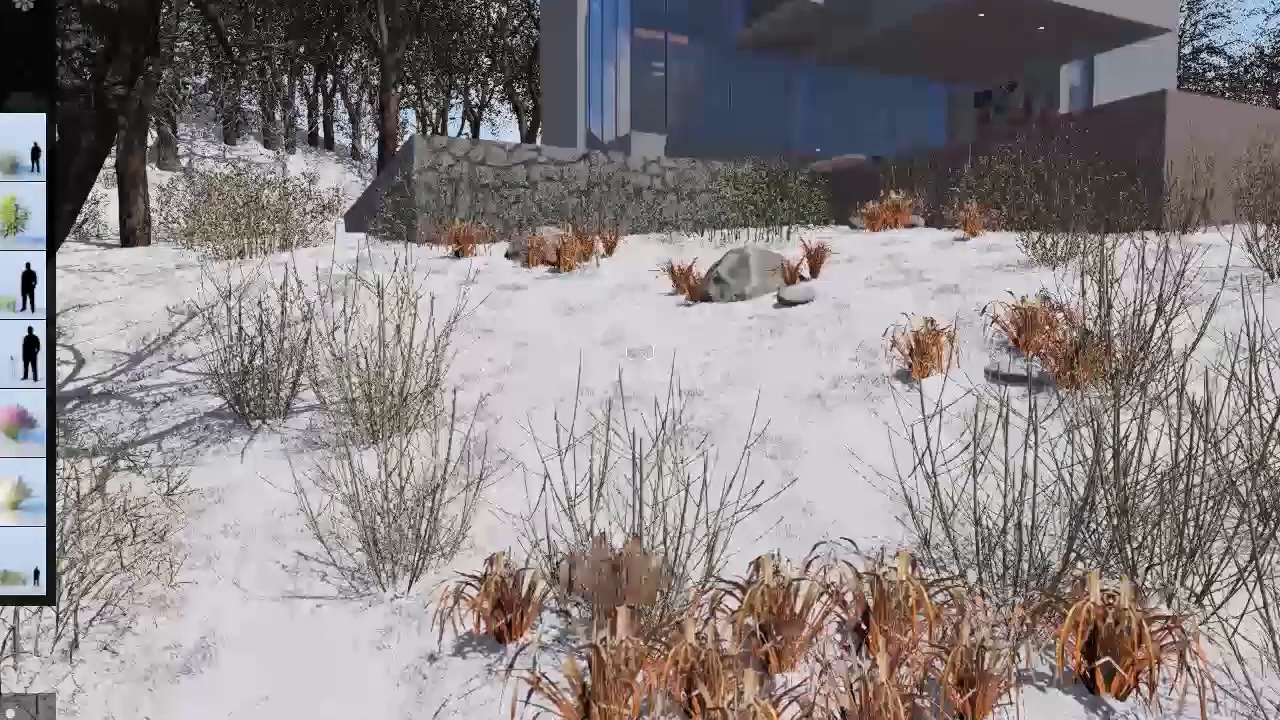
Step: Add six more dry grass clumps: two by the foreground shrubs, two beside the bush near the leaning tree, and two in front of the row
right_drag(850, 460, 865, 683)
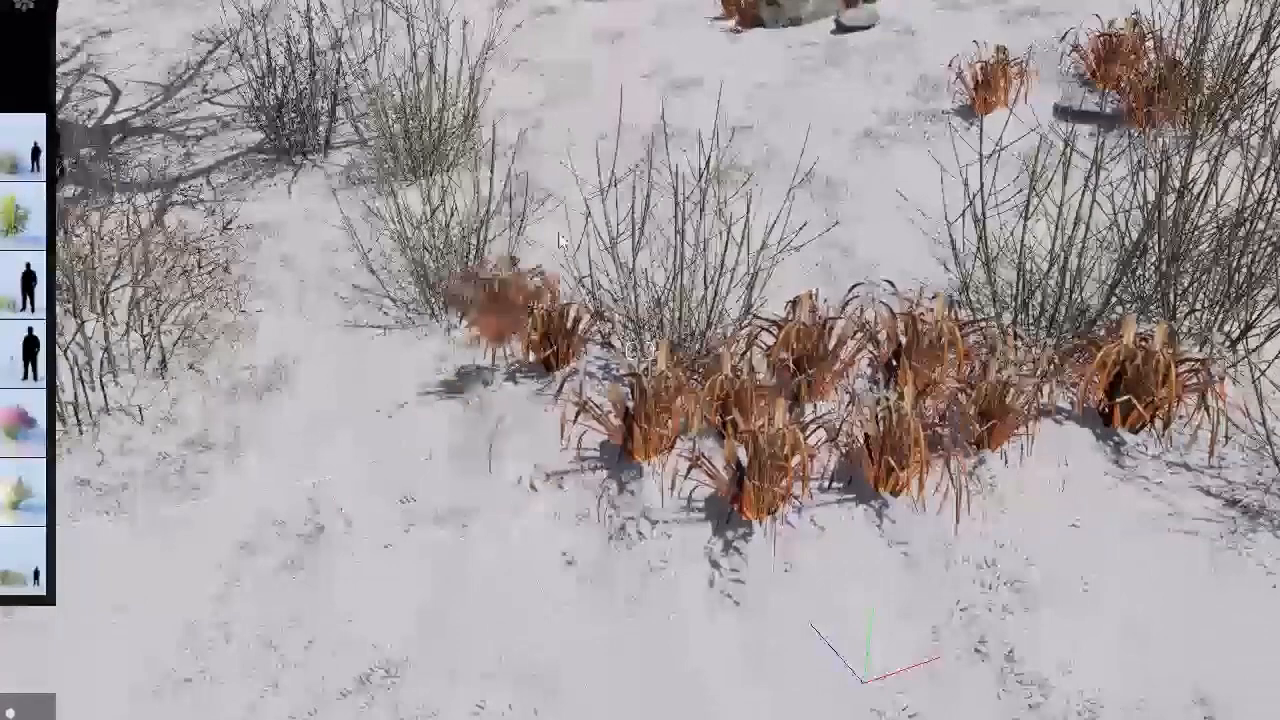
click(556, 227)
click(461, 371)
click(257, 353)
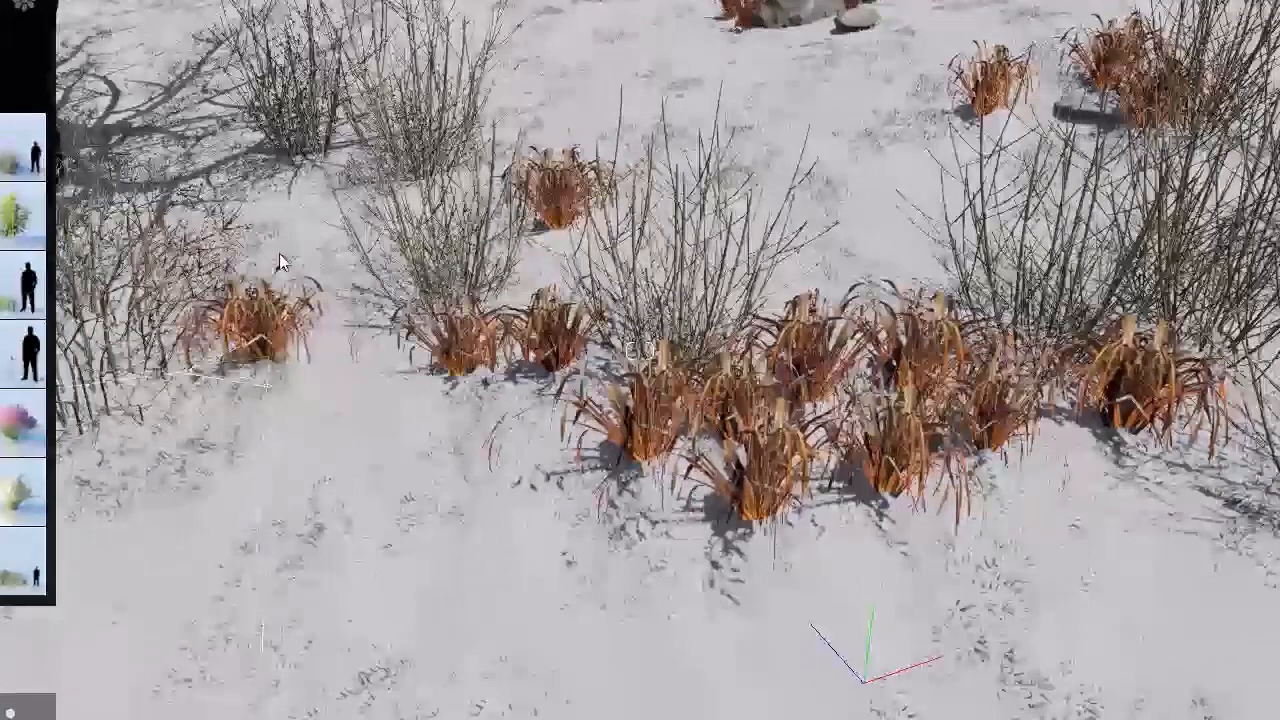
click(189, 414)
click(598, 622)
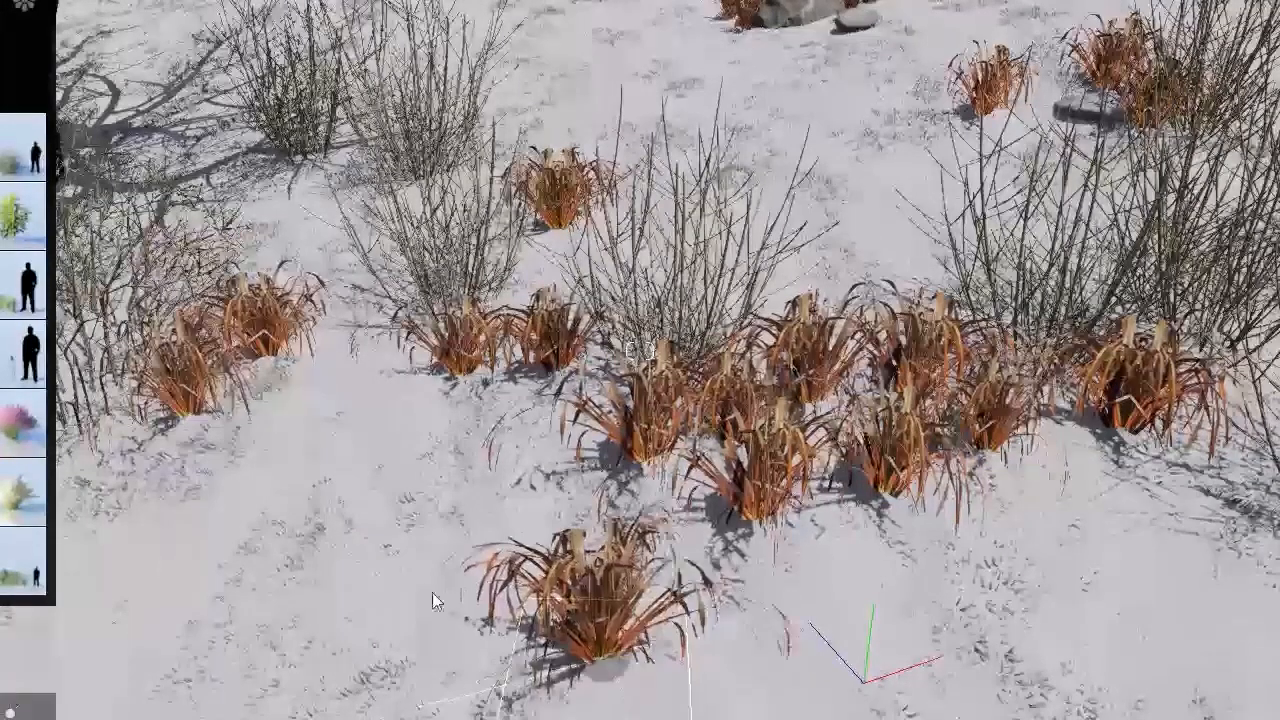
click(432, 595)
Step: Select the foreground dry grass clumps and shrubs together and adjust their green foliage colour setting
click(180, 719)
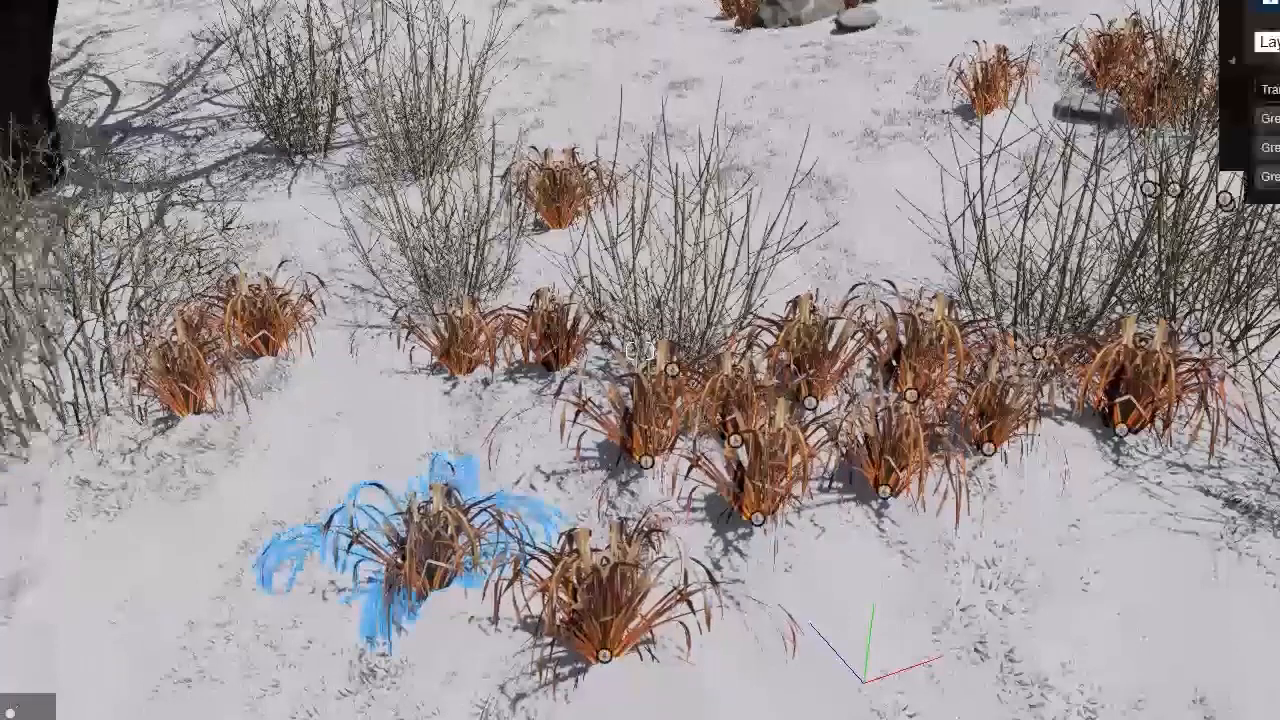
ctrl+drag(287, 277, 112, 218)
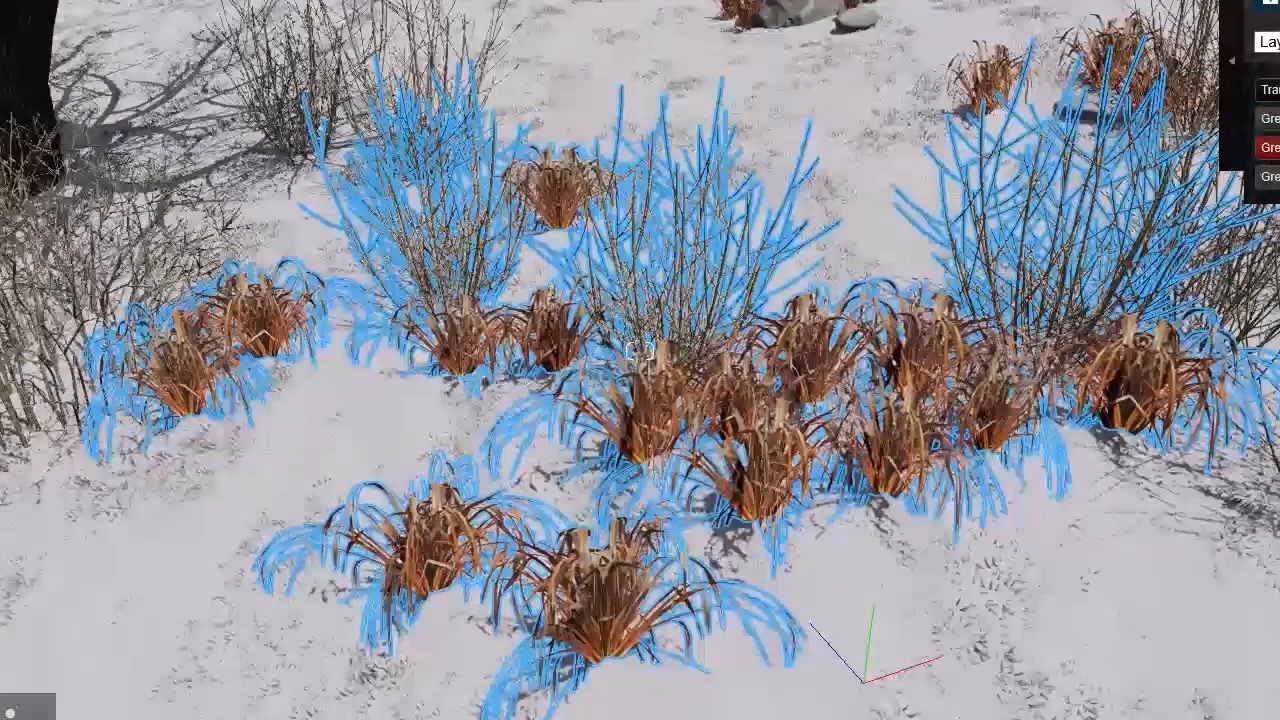
right_drag(868, 610, 800, 510)
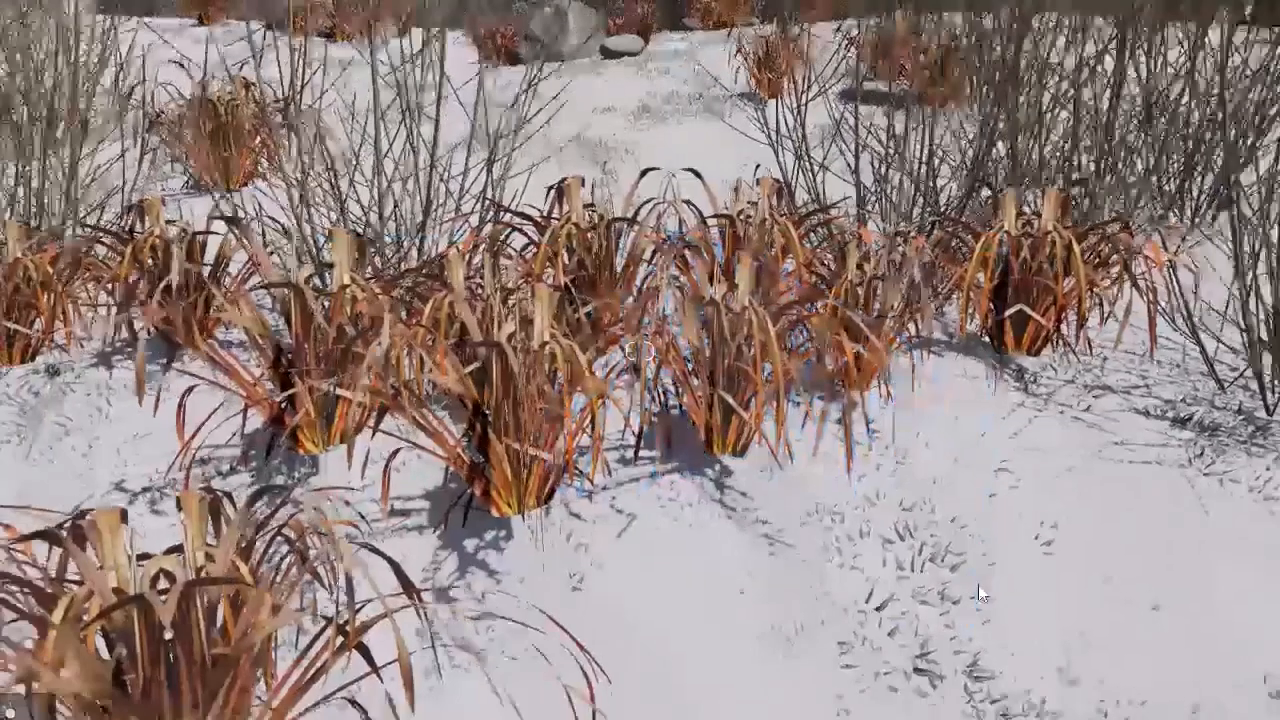
Step: Lower the front clumps of the dry grass row so their bases sink into the snow
scroll(980, 592, down, 5)
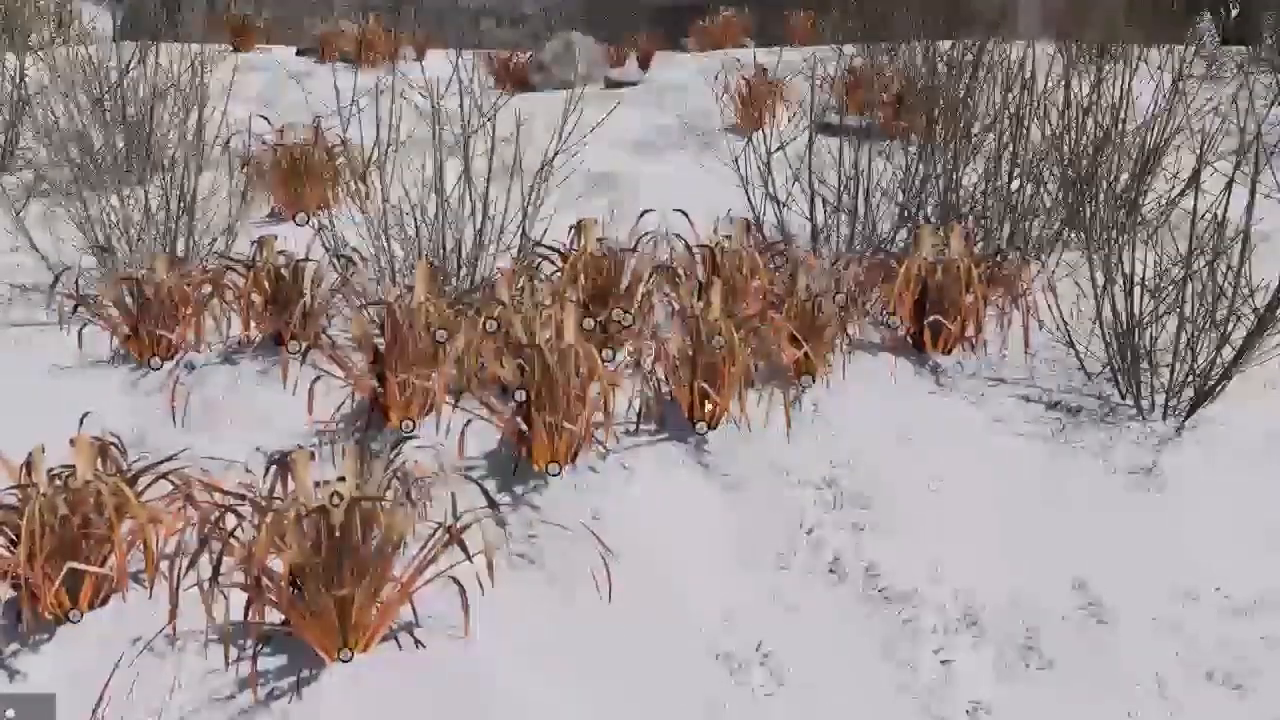
click(705, 440)
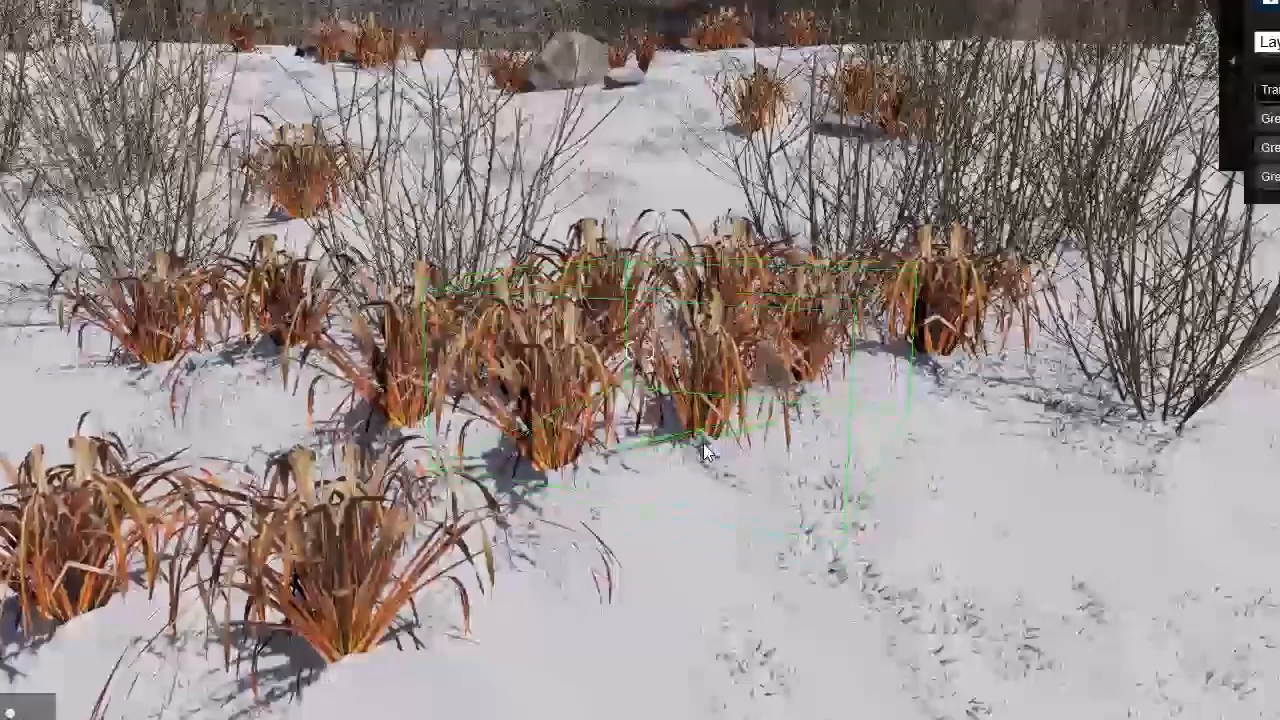
drag(701, 450, 701, 457)
drag(555, 473, 555, 497)
click(407, 427)
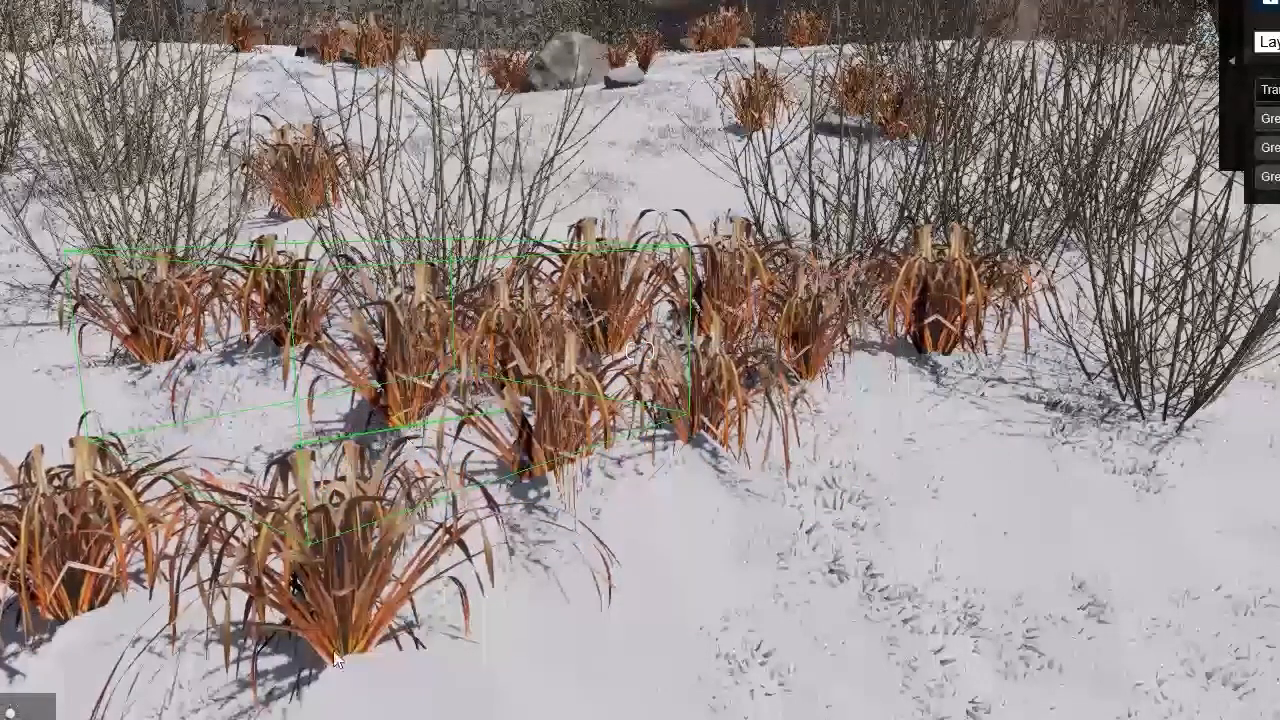
Step: Lower the two dry grass clumps nearest the camera until their bases are buried in the snow
click(345, 656)
drag(343, 679, 347, 690)
drag(81, 638, 79, 640)
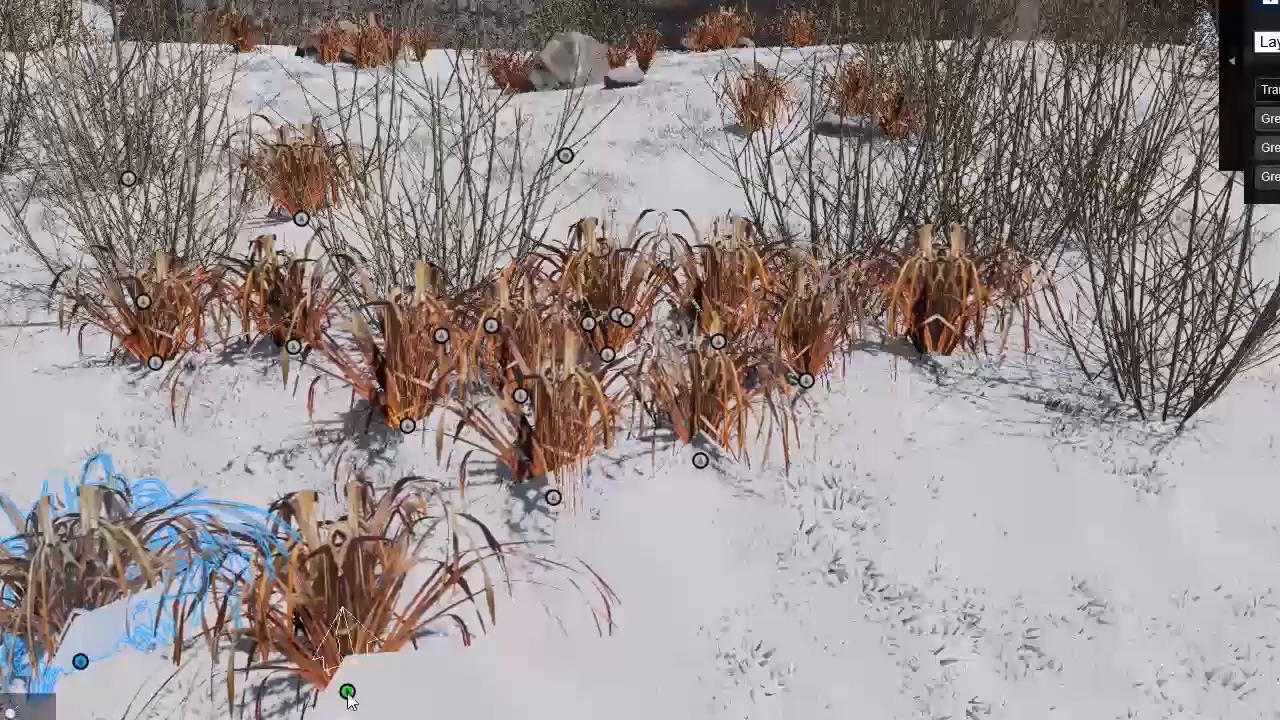
drag(349, 680, 349, 685)
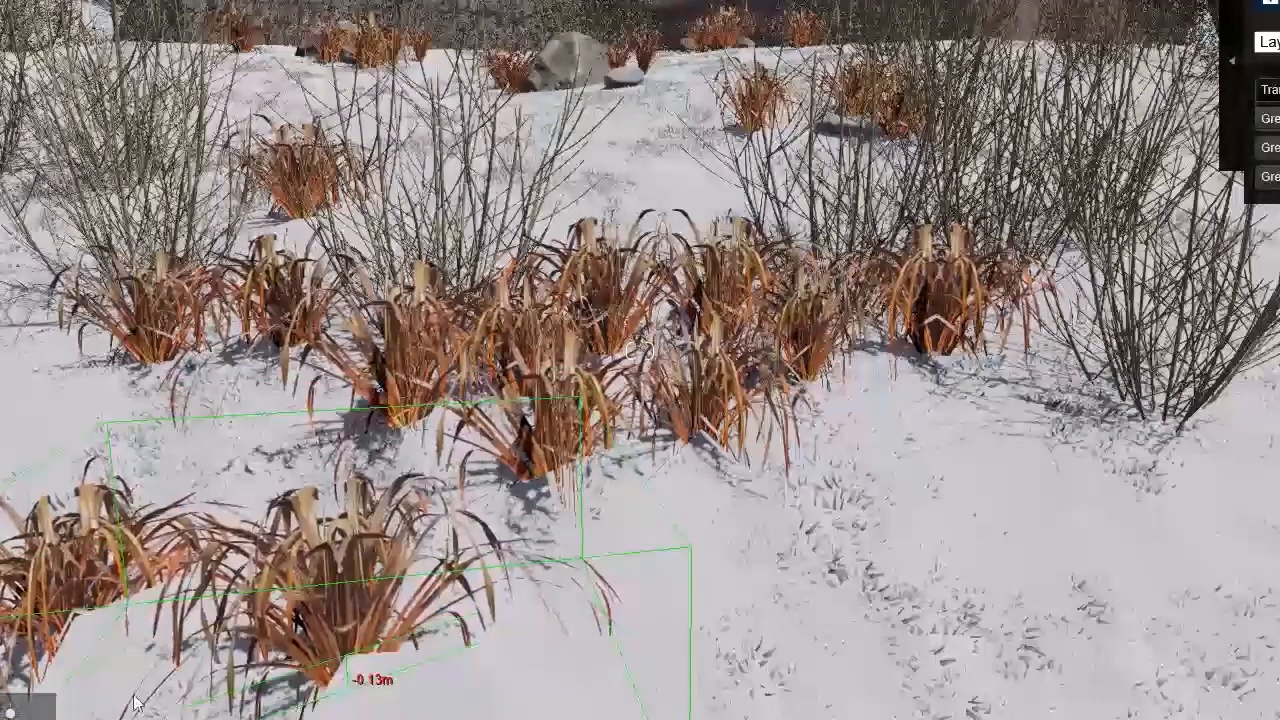
drag(81, 649, 81, 656)
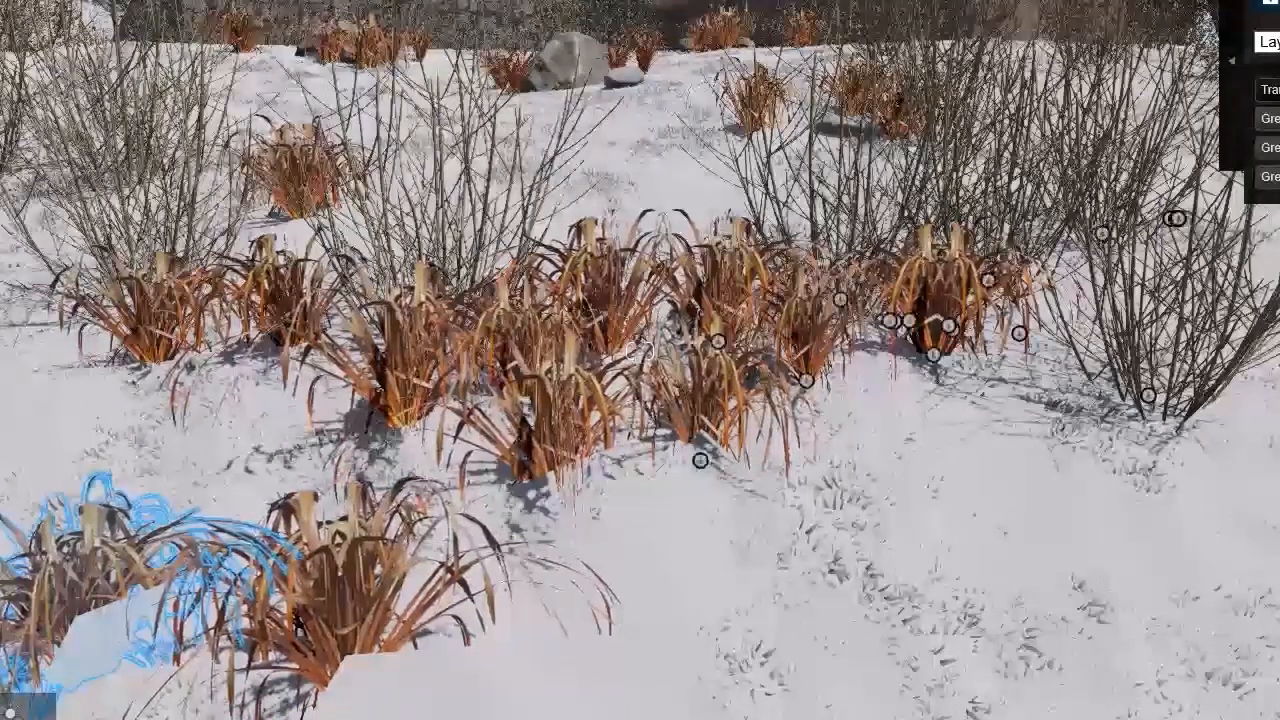
Step: Place a reddish spiky ornamental plant from the nature library beside the boulder below the house
right_drag(1243, 652, 1266, 667)
click(12, 712)
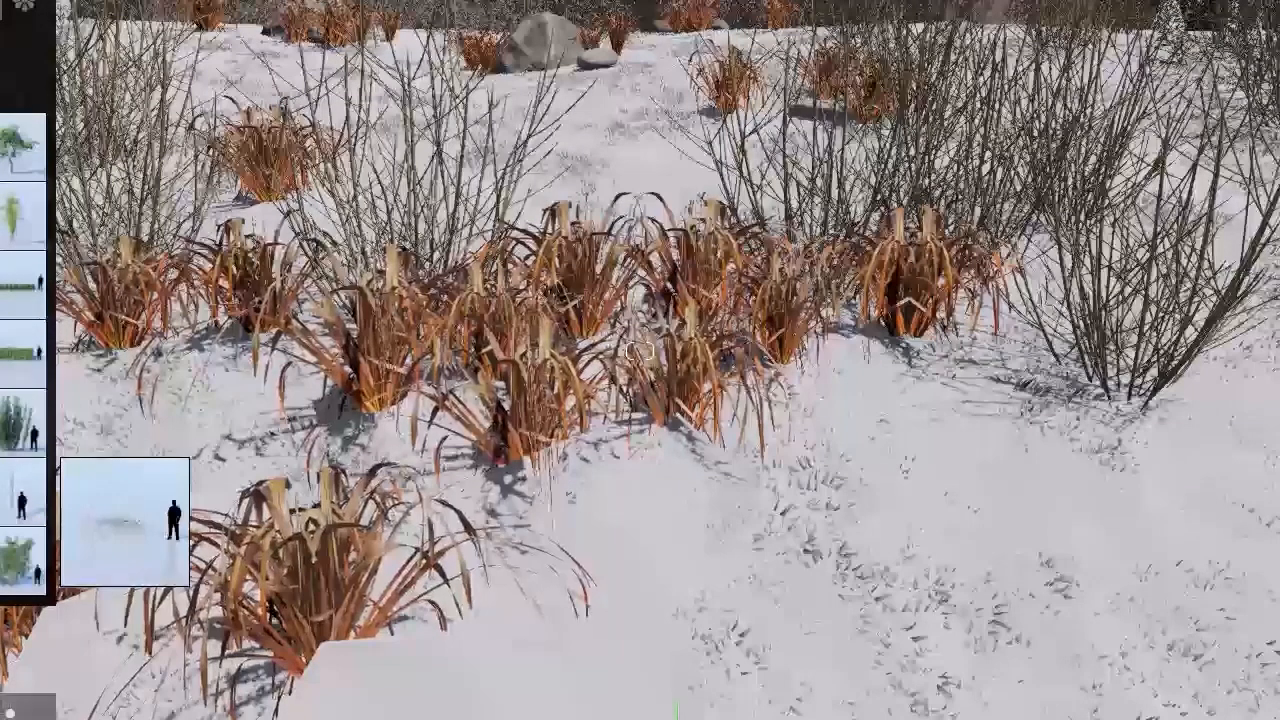
click(2, 492)
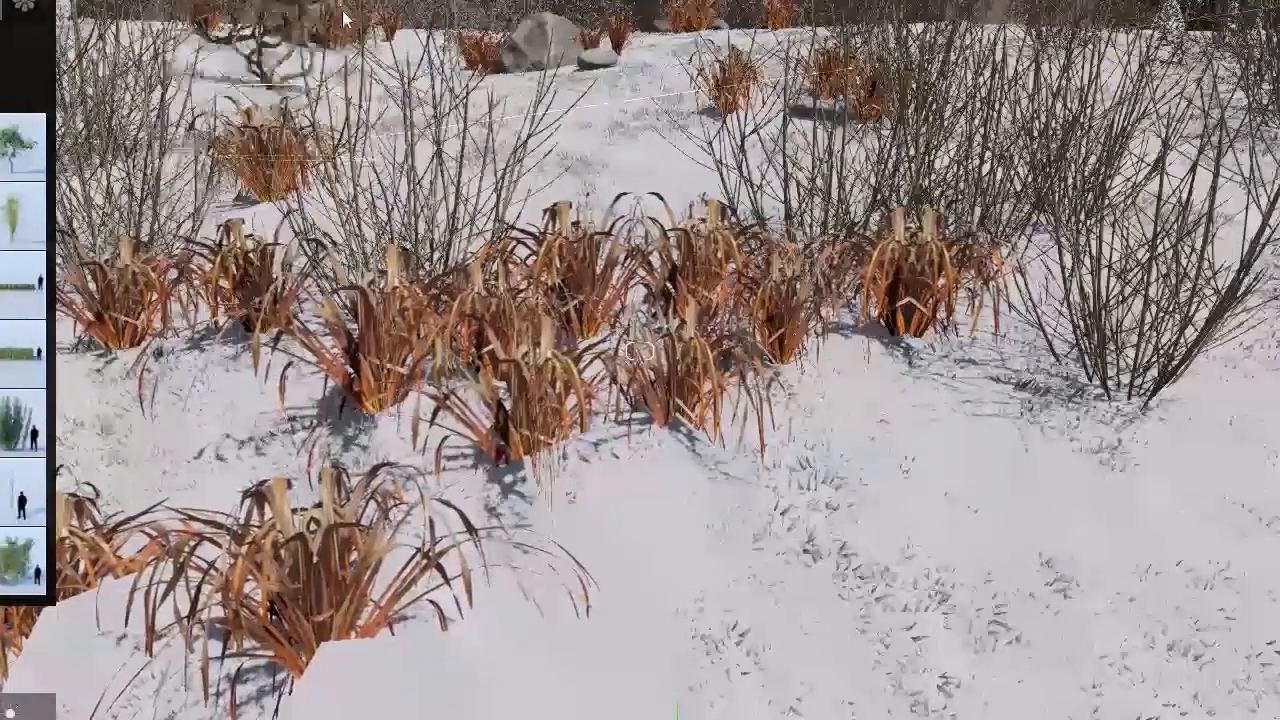
right_drag(407, 17, 380, 1)
key(w)
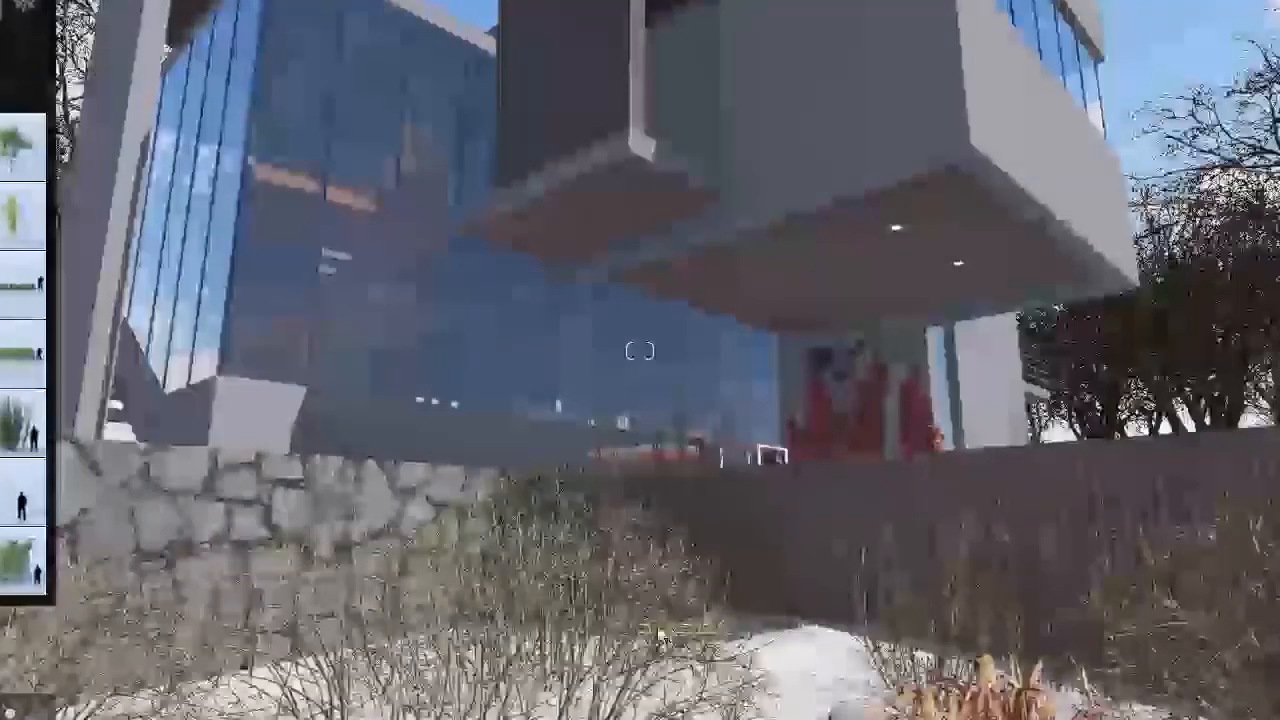
key(s)
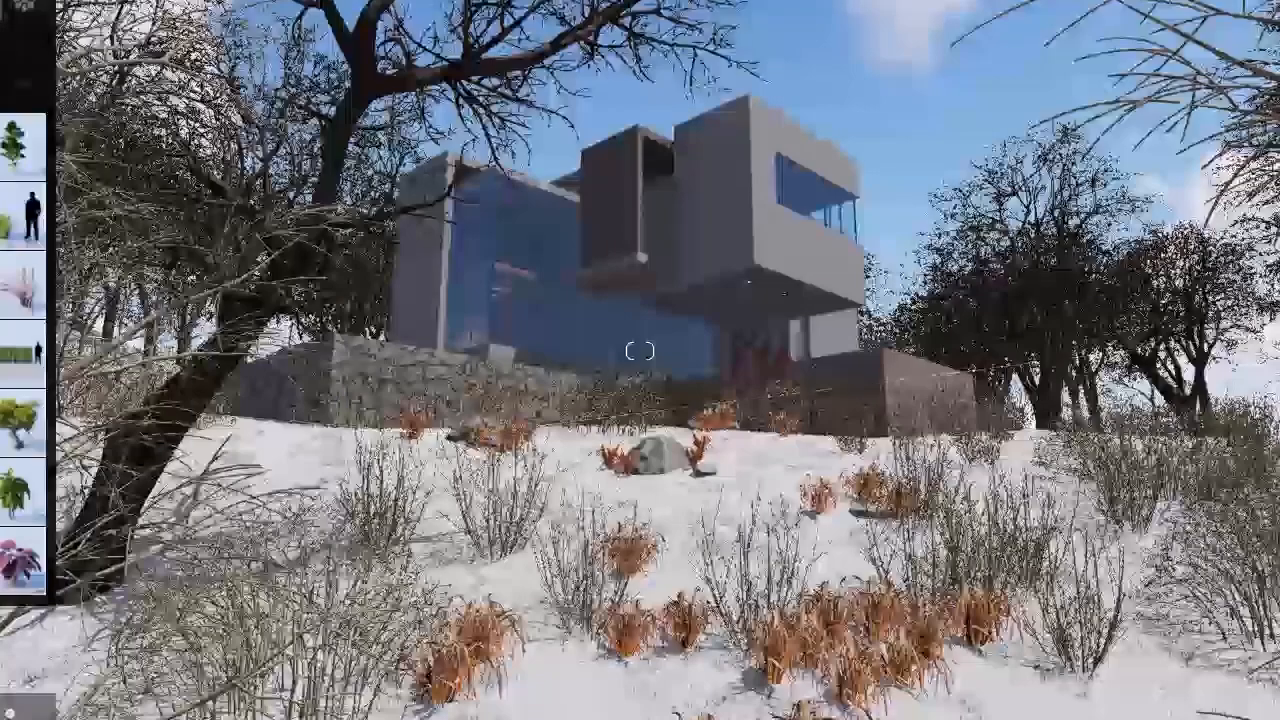
click(22, 286)
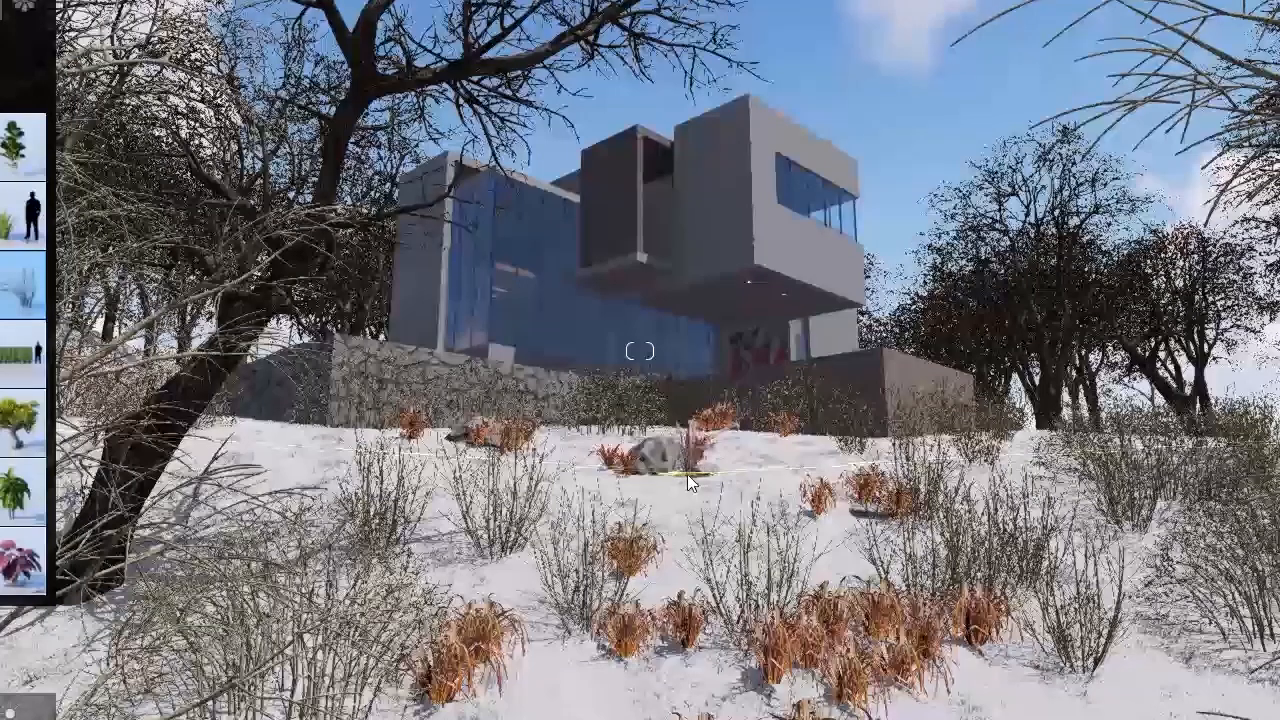
click(687, 475)
mouse_move(22, 215)
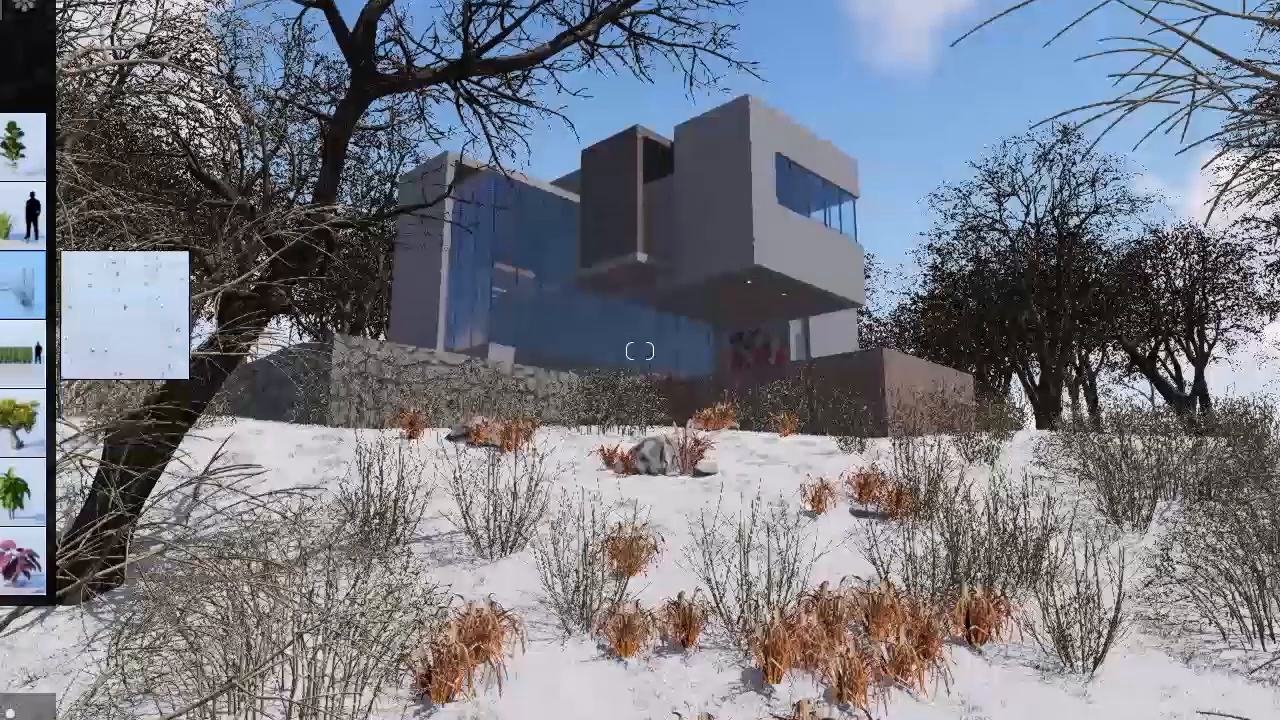
click(22, 286)
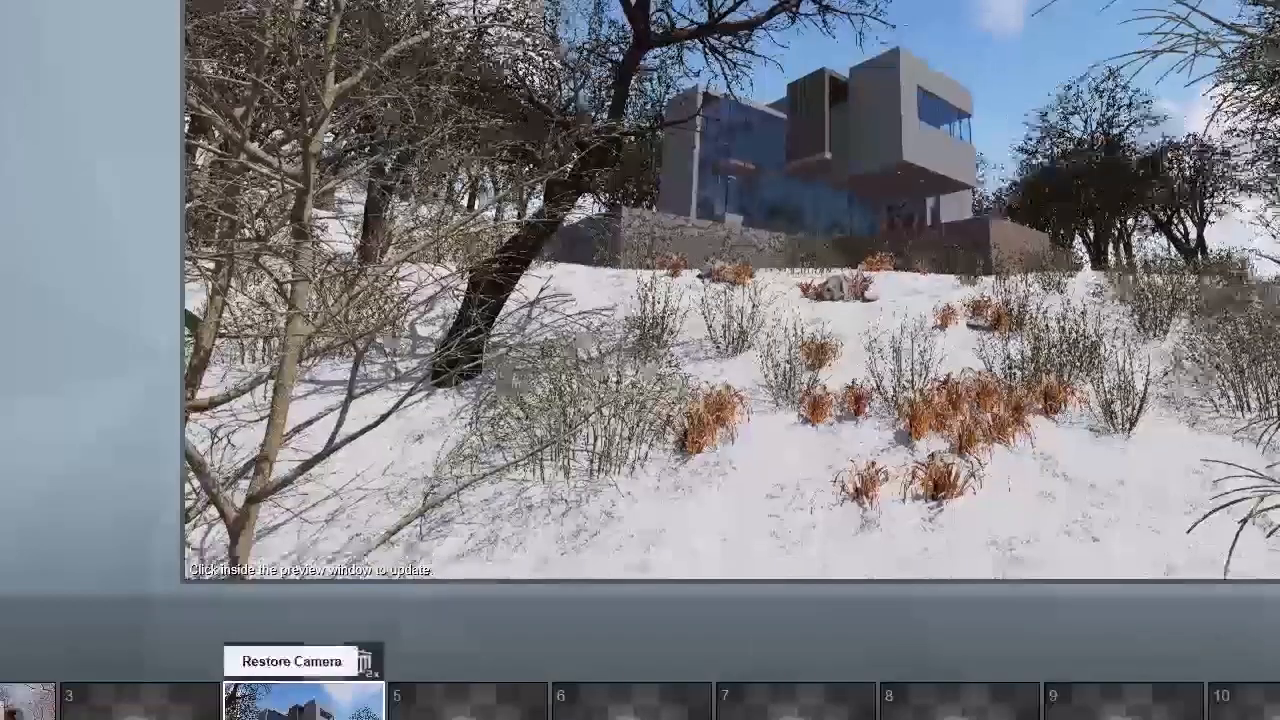
Step: Move the small bare tree back toward the tree row and bring the large dark tree forward onto the open snow
click(304, 702)
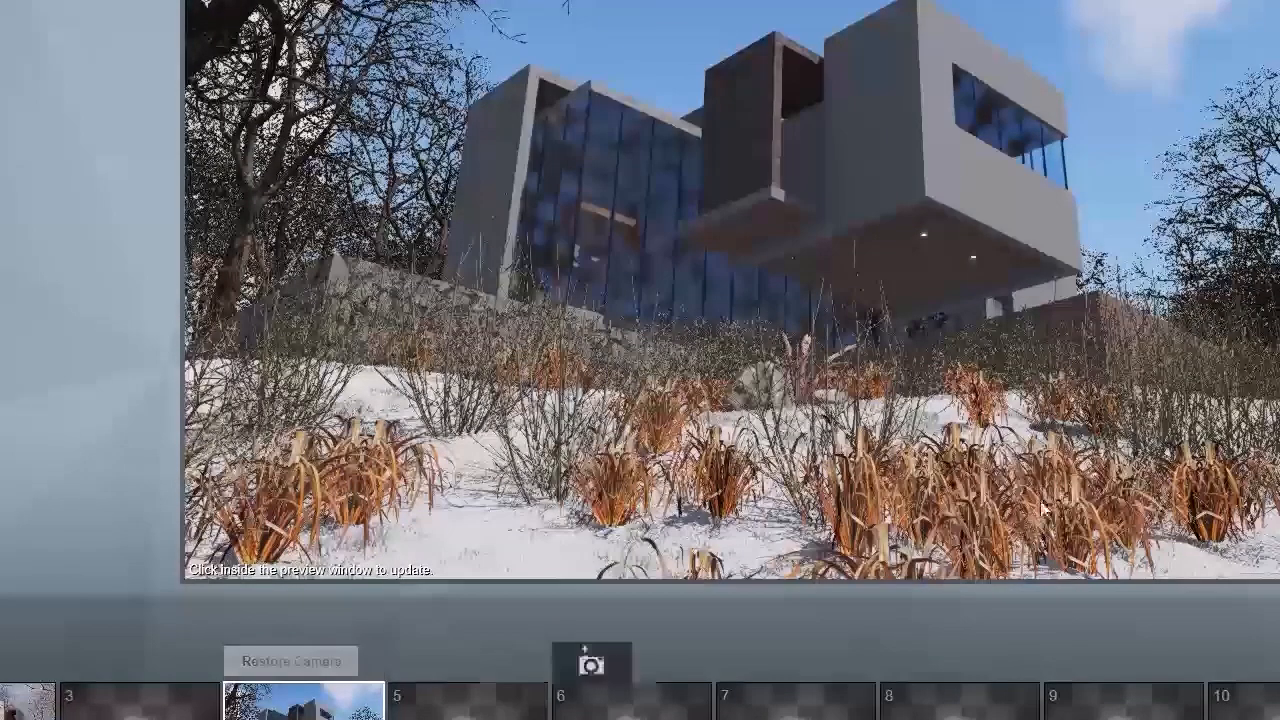
middle_drag(1086, 405, 1136, 357)
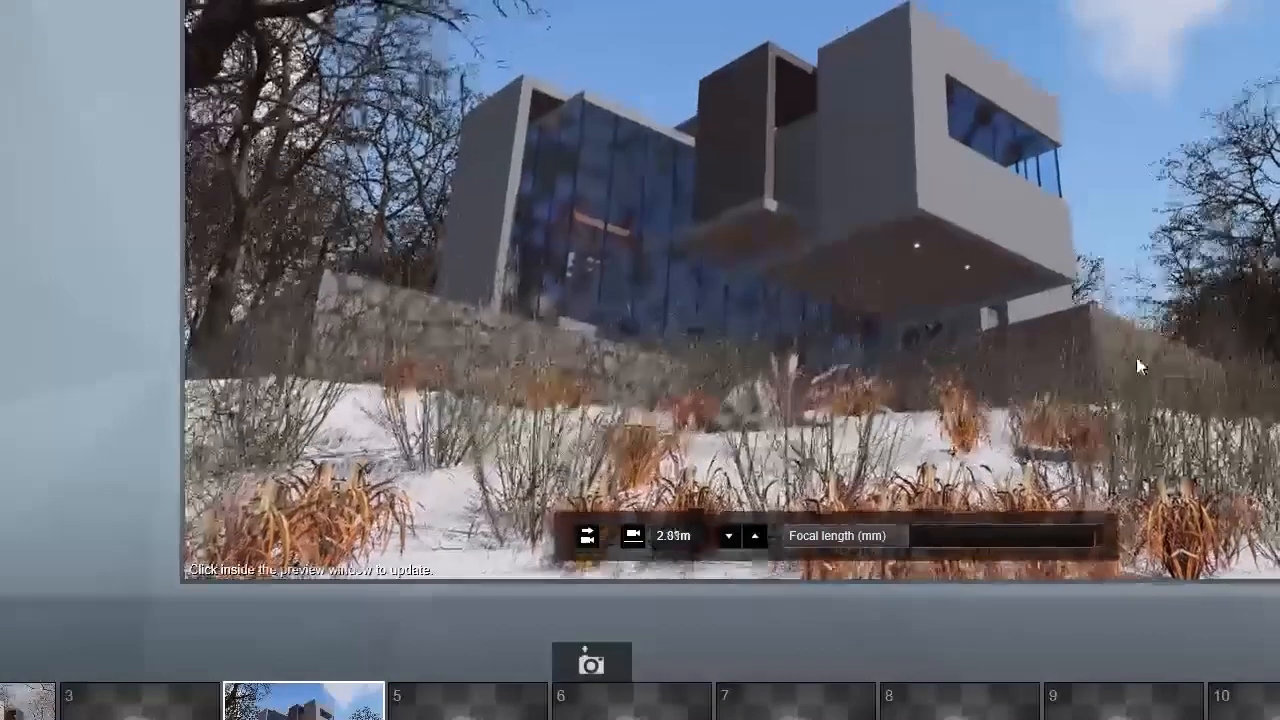
mouse_move(1198, 367)
right_down()
mouse_move(1264, 385)
mouse_move(1279, 420)
mouse_move(1242, 384)
mouse_move(1279, 416)
right_up()
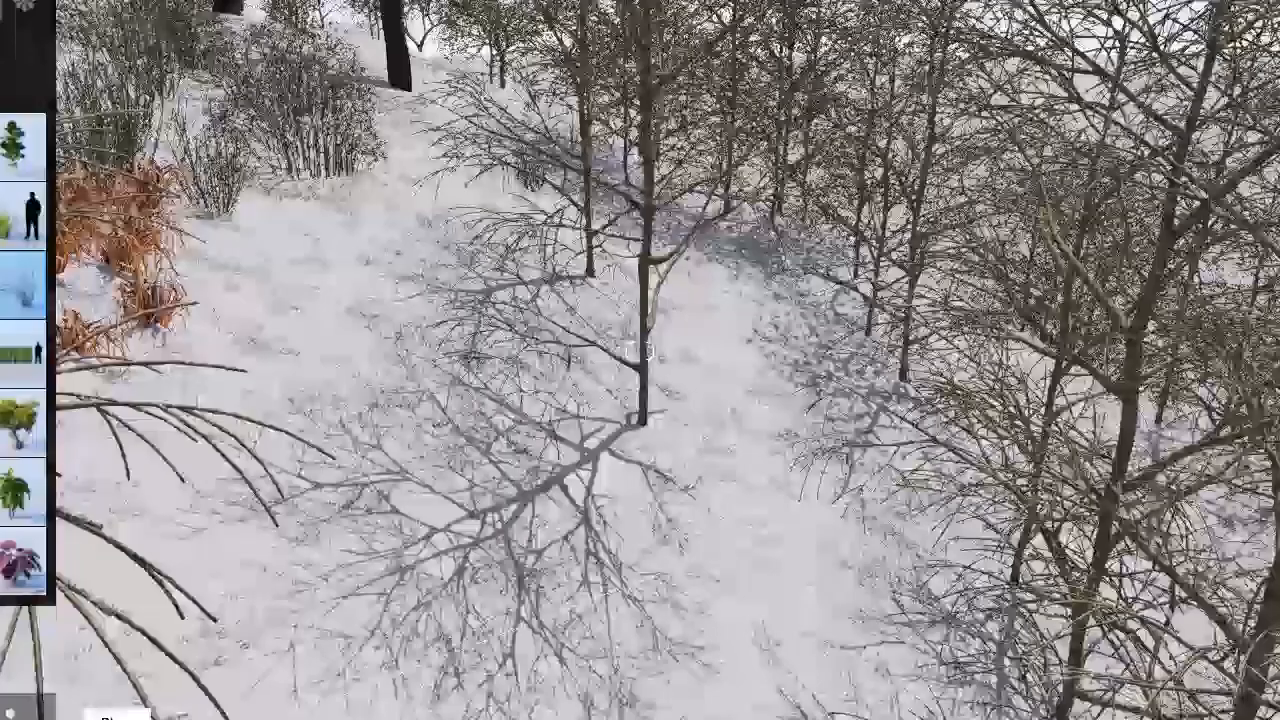
click(180, 719)
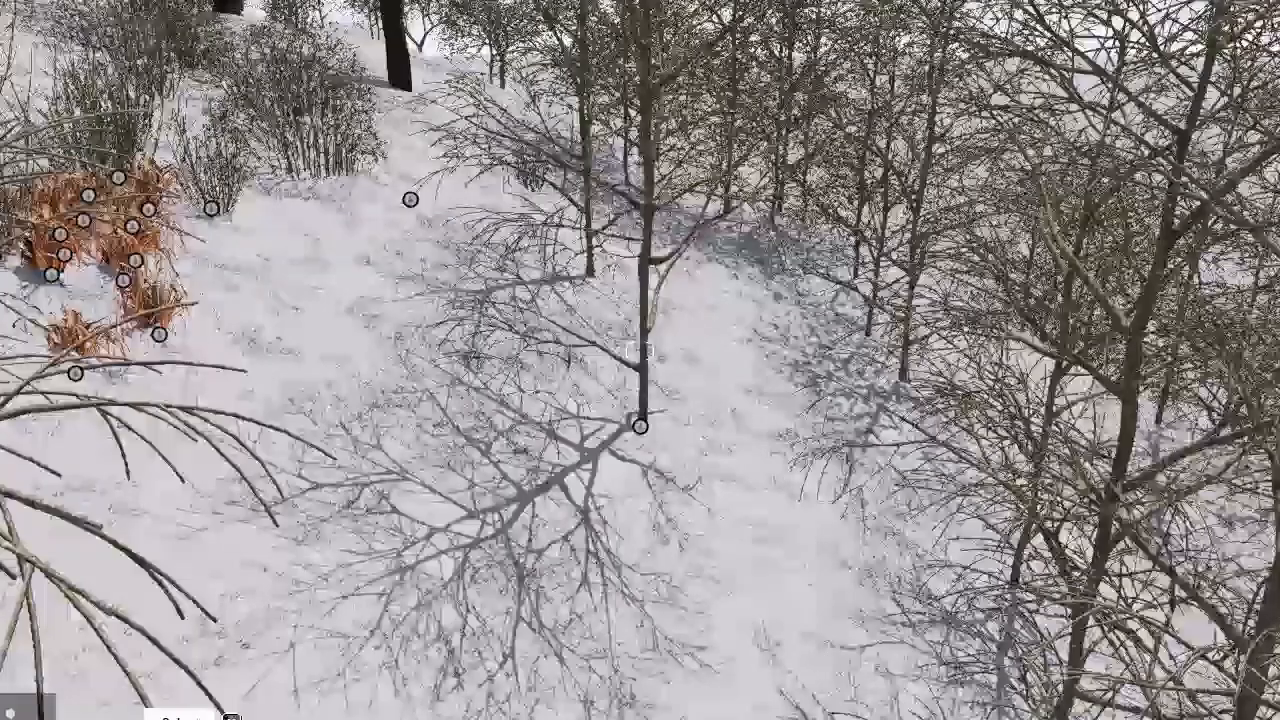
drag(640, 424, 738, 290)
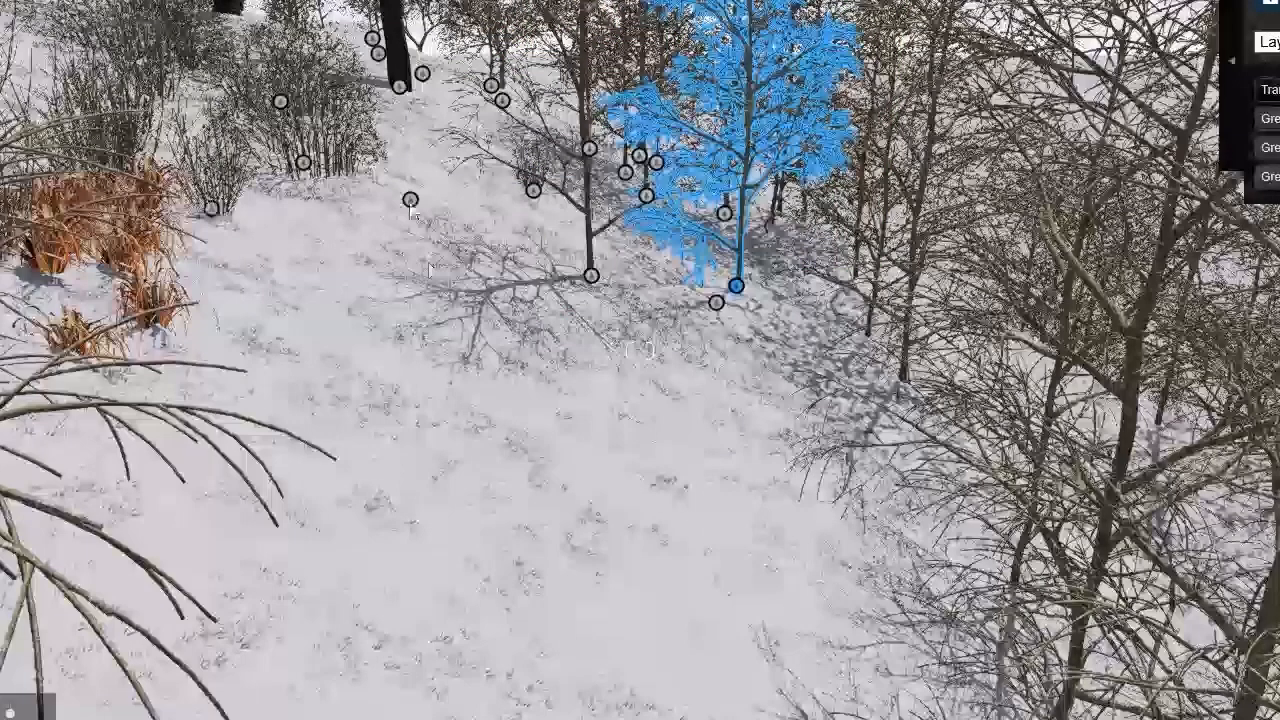
drag(399, 87, 481, 381)
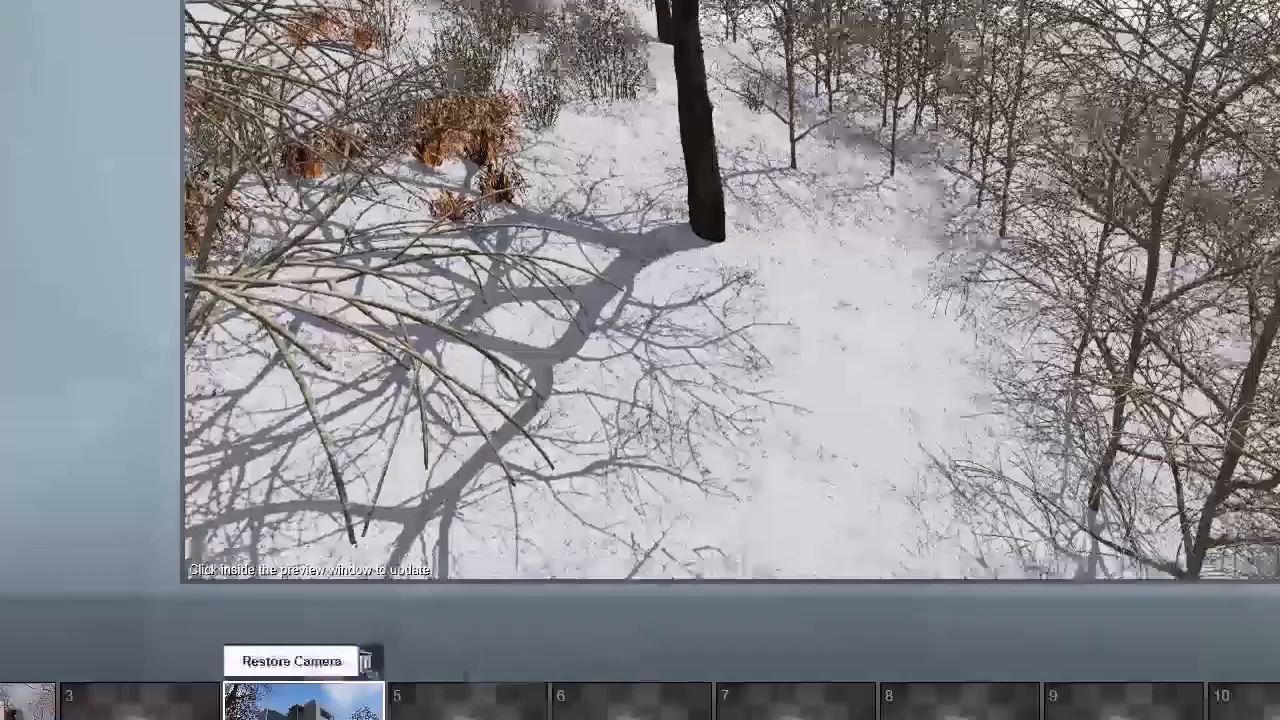
Step: Scale down the large dark tree and check its branches from the saved camera of photo 4
click(291, 668)
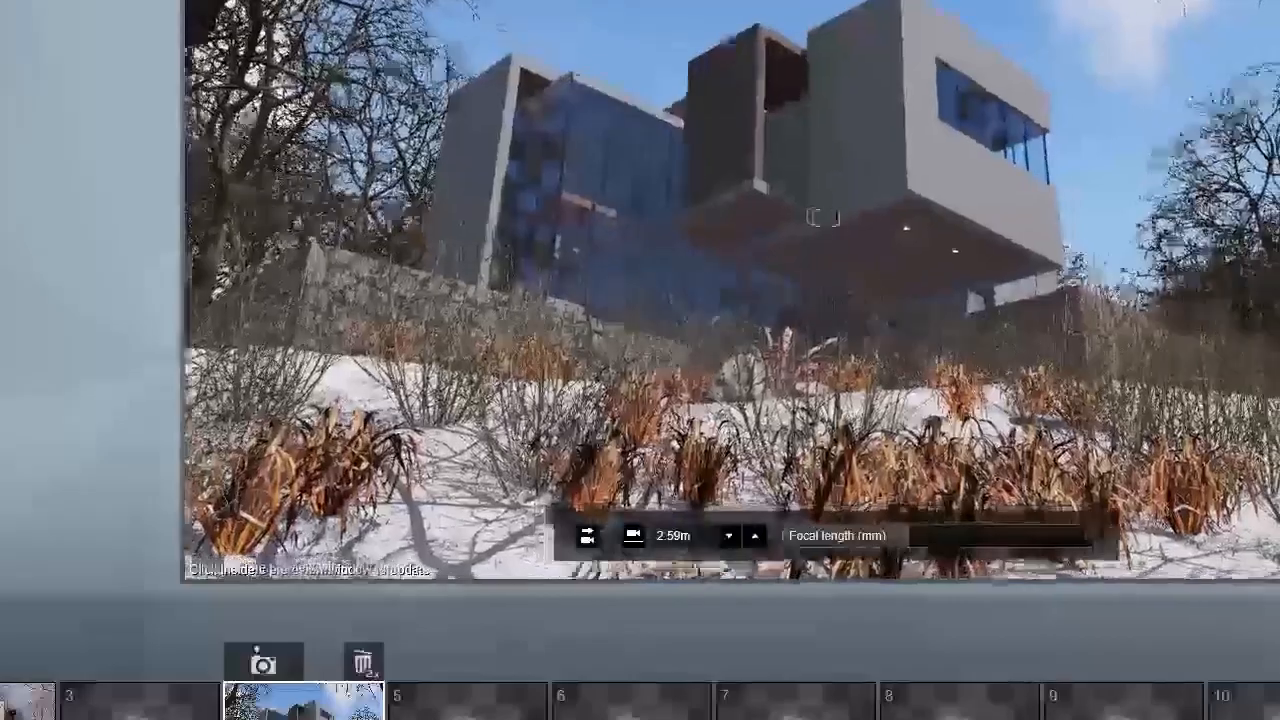
right_drag(640, 300, 725, 411)
key(s)
key(s)
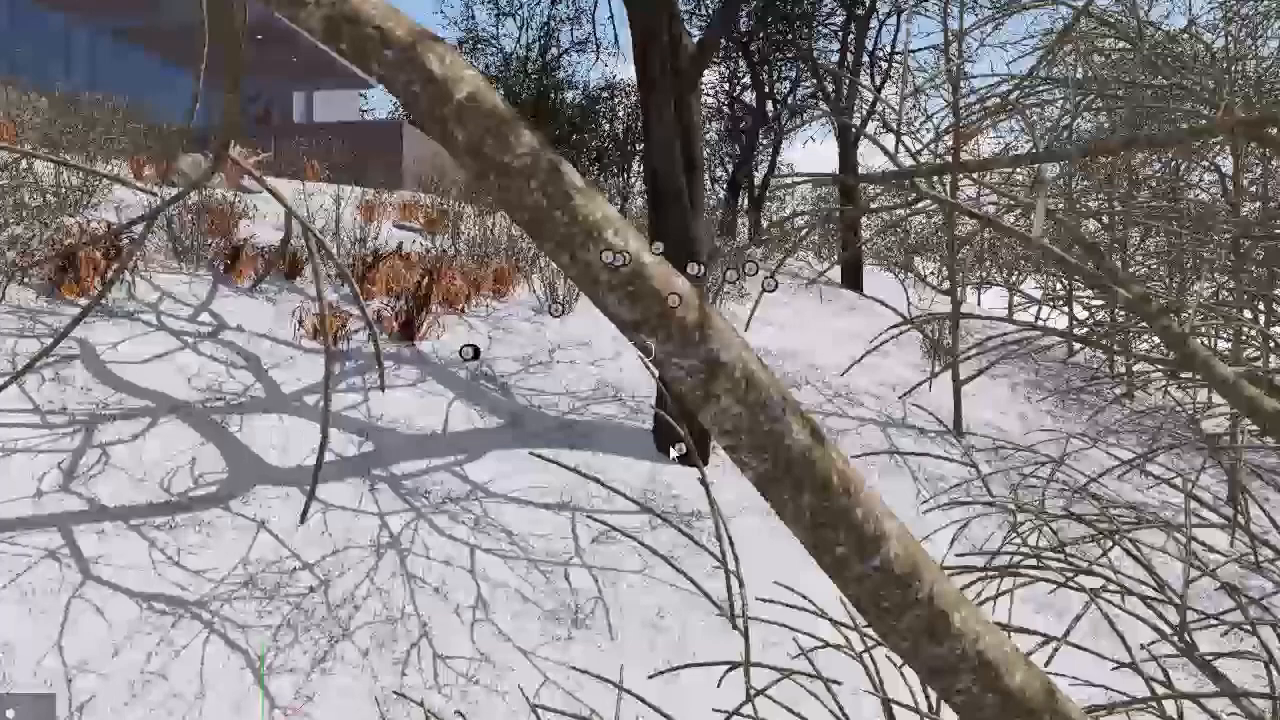
click(672, 452)
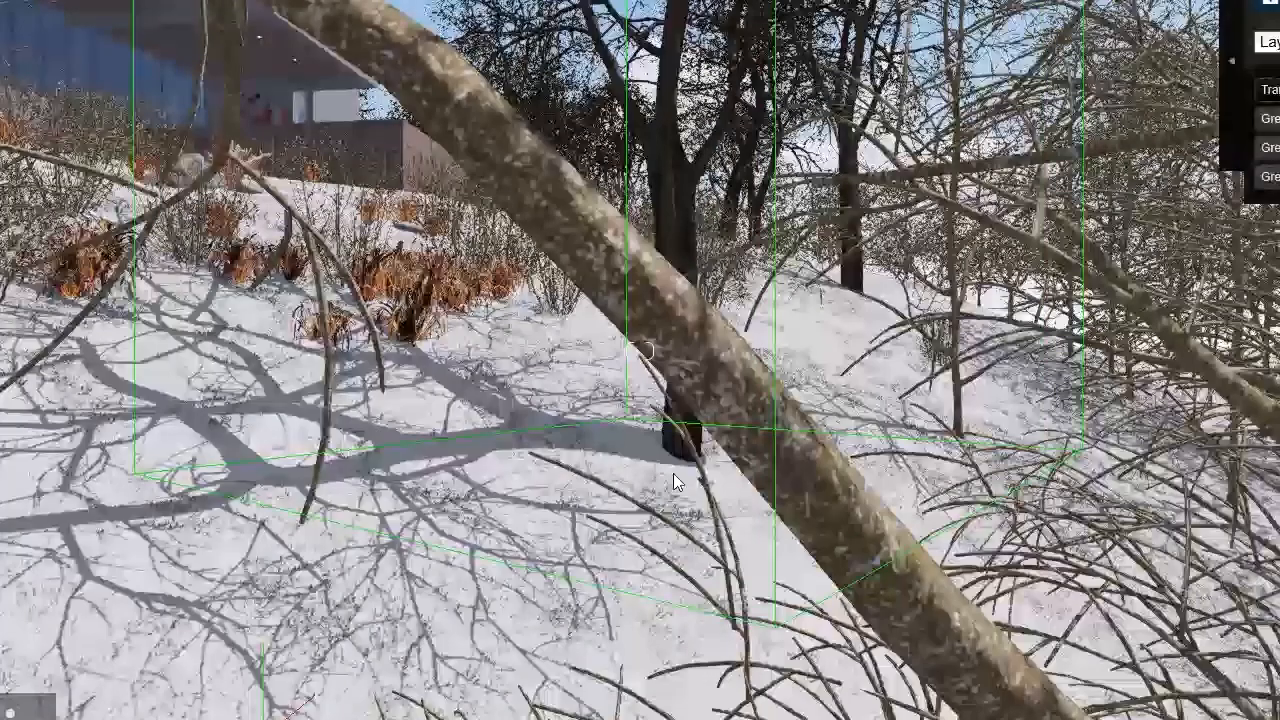
right_drag(925, 540, 935, 493)
click(935, 493)
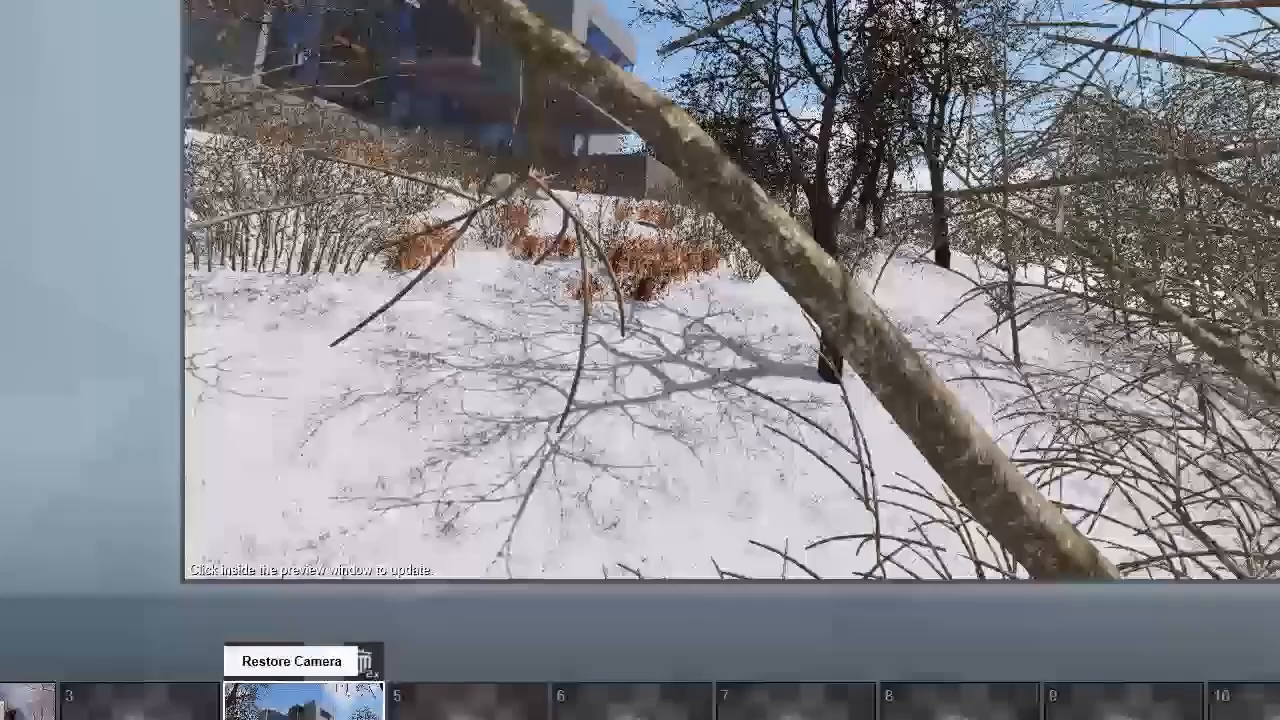
click(304, 712)
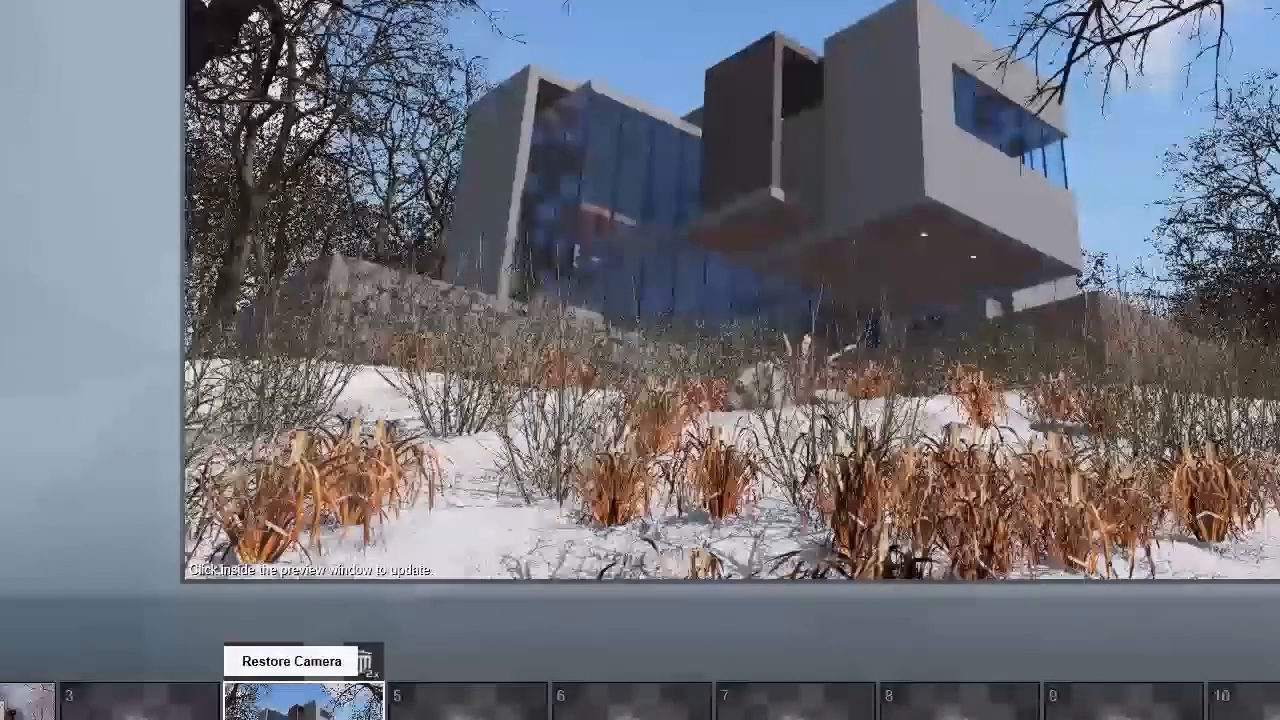
Step: Move the large dark tree beside the foreground dry grass clumps, rotate it, and restore the photo 4 camera
key(w)
right_drag(632, 321, 1010, 365)
key(s)
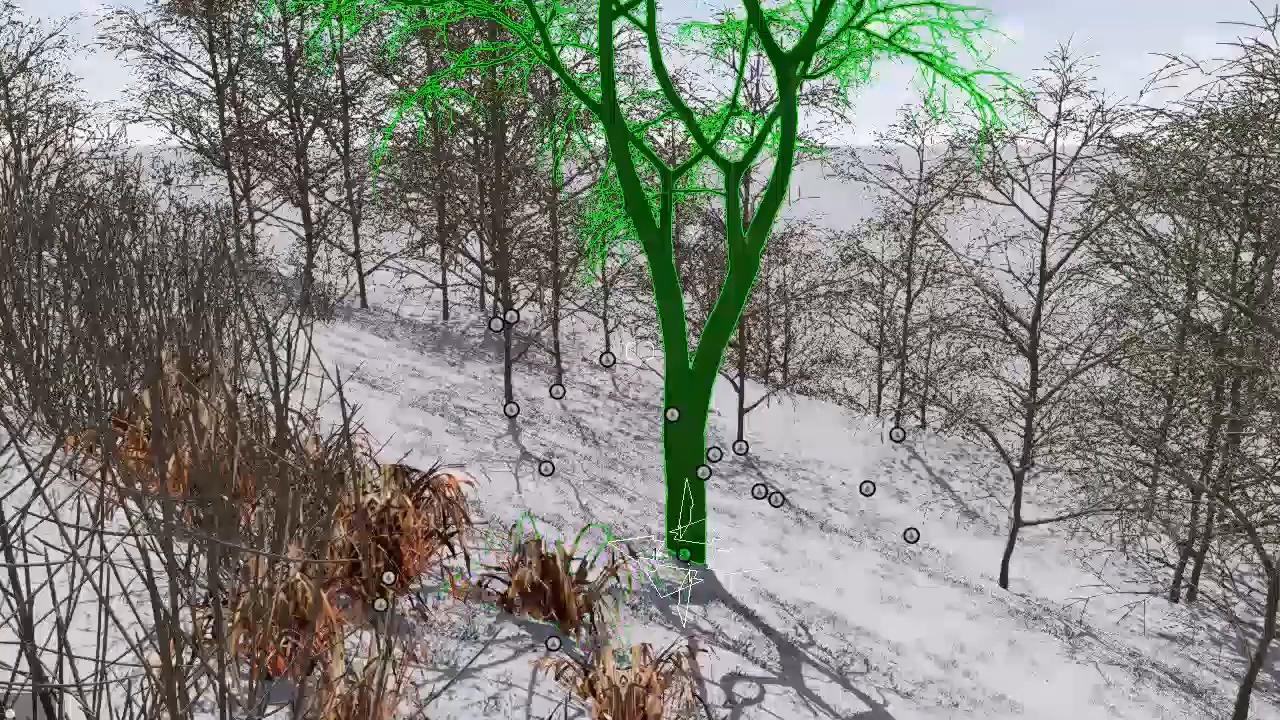
drag(684, 566, 503, 497)
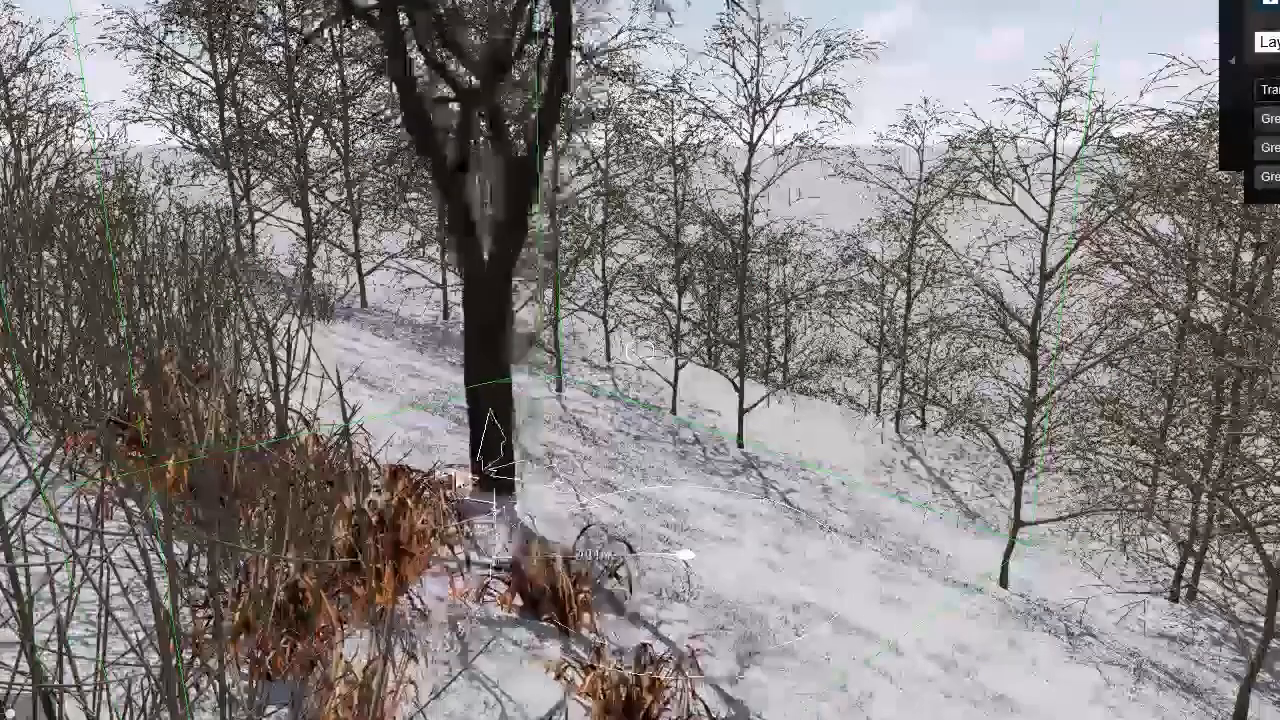
drag(421, 470, 456, 464)
key(r)
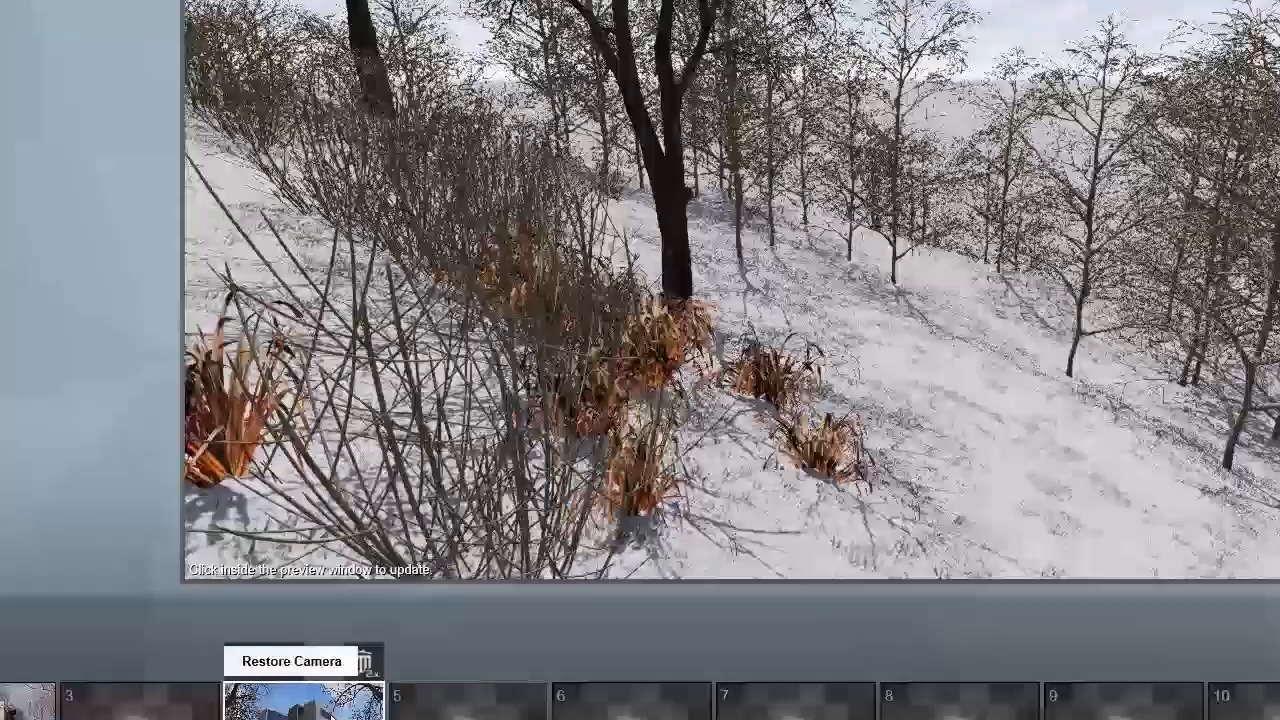
click(291, 661)
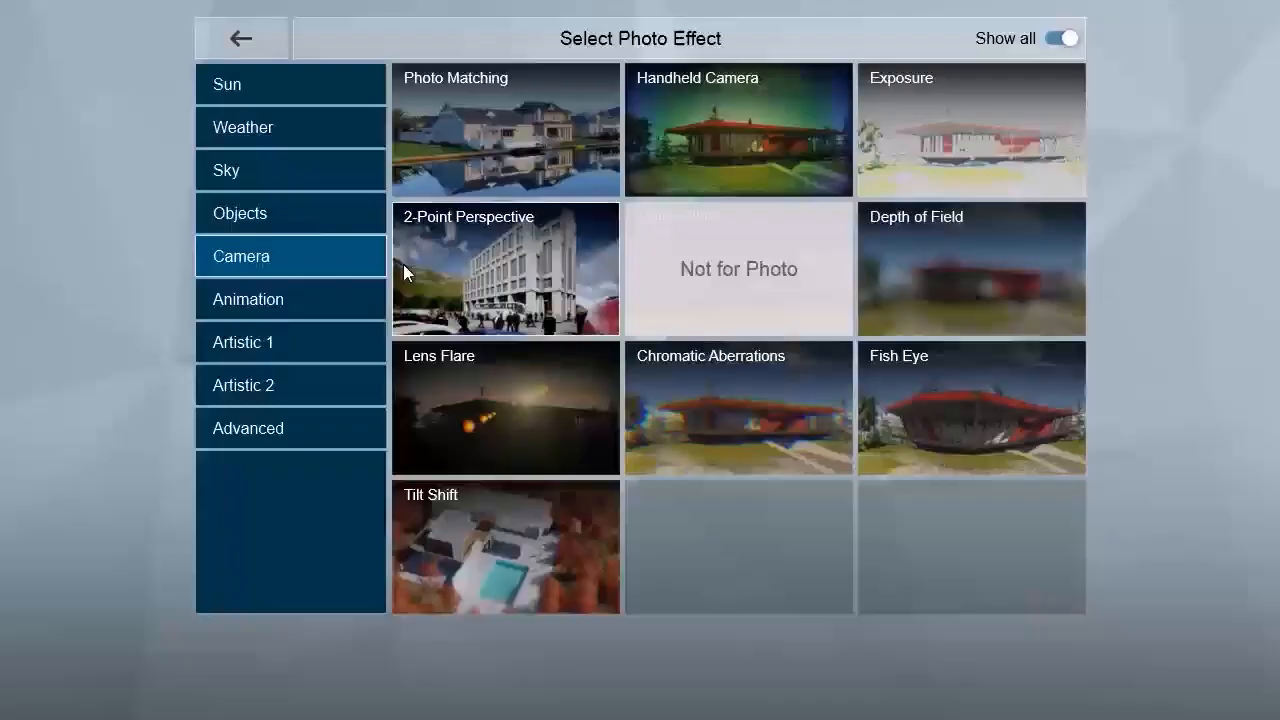
Step: Try an effect that straightens the house's vertical lines in the photo
click(403, 264)
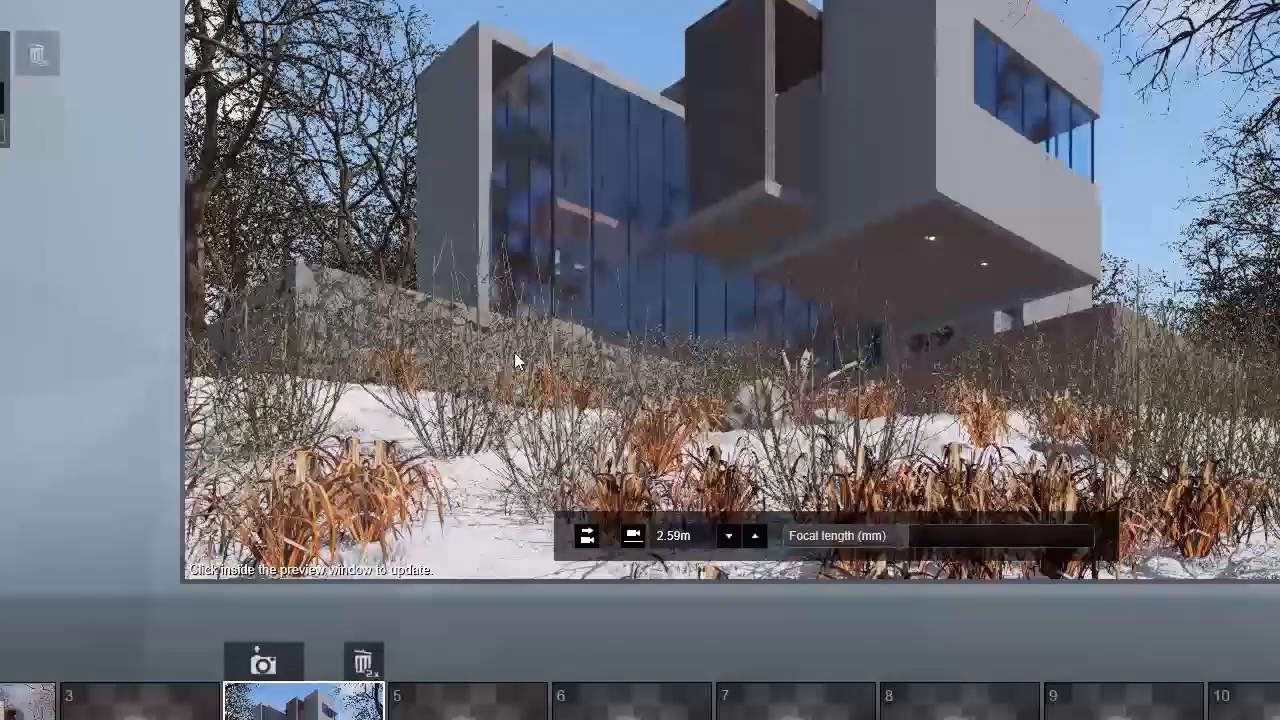
key(s)
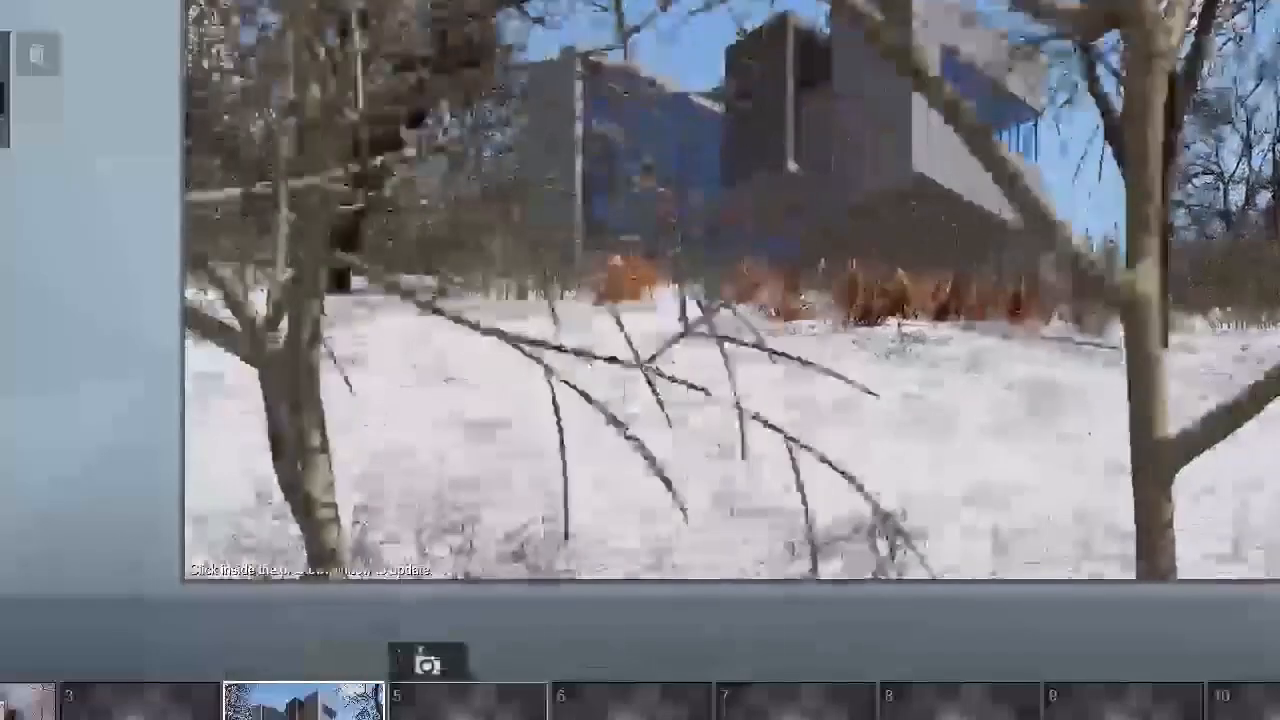
key(w)
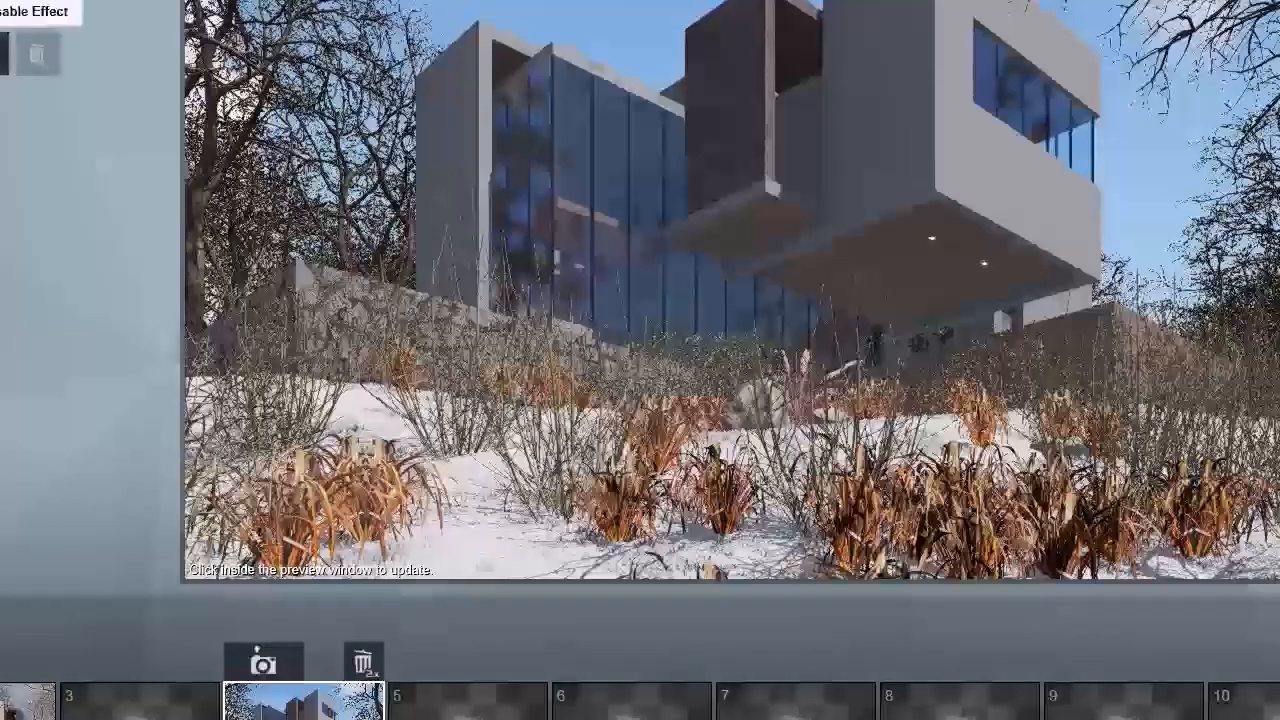
click(4, 54)
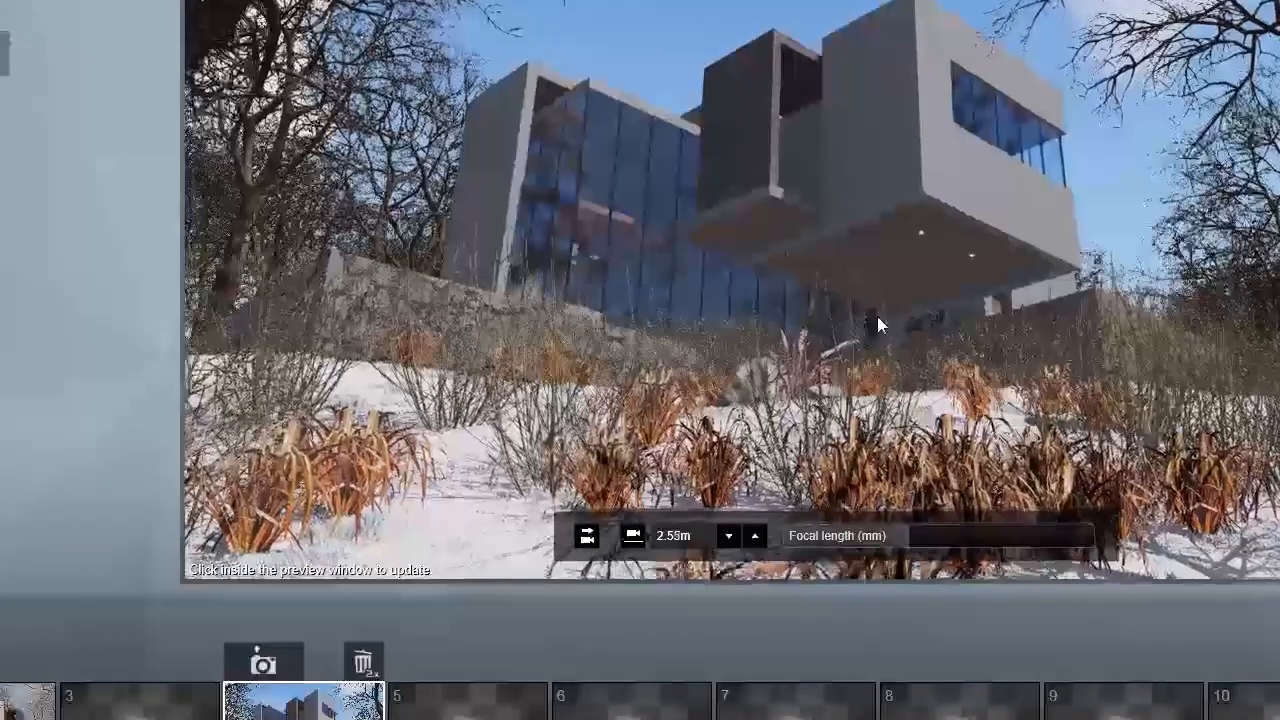
Step: Shift the photo camera sideways to frame the house between the leaning tree and the dry grasses
right_drag(877, 316, 905, 308)
key(a)
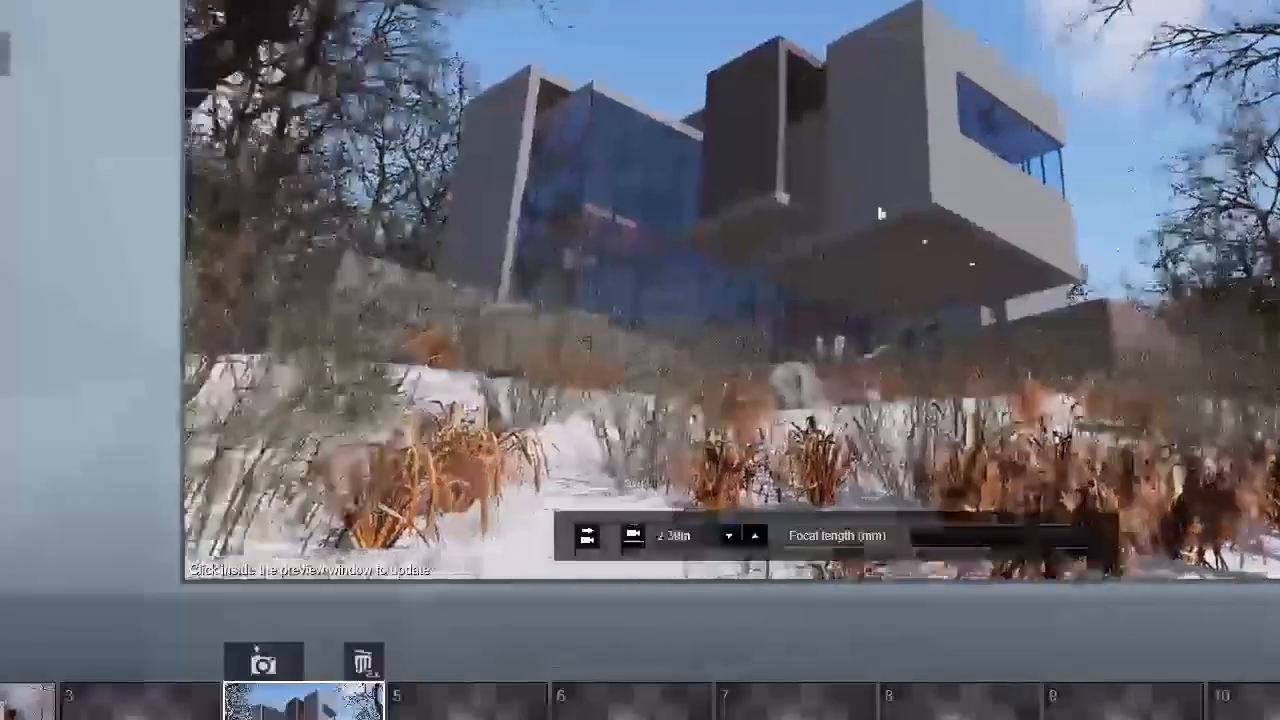
right_drag(880, 213, 837, 223)
key(a)
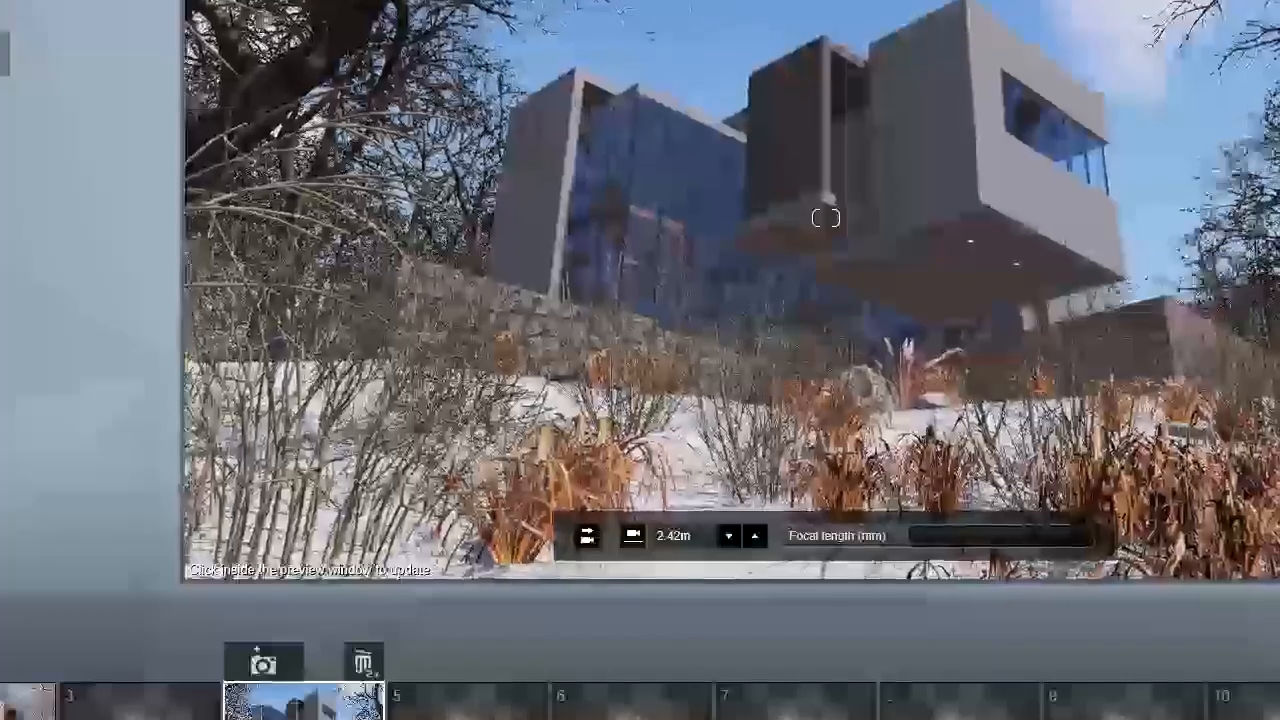
key(d)
right_drag(831, 216, 826, 217)
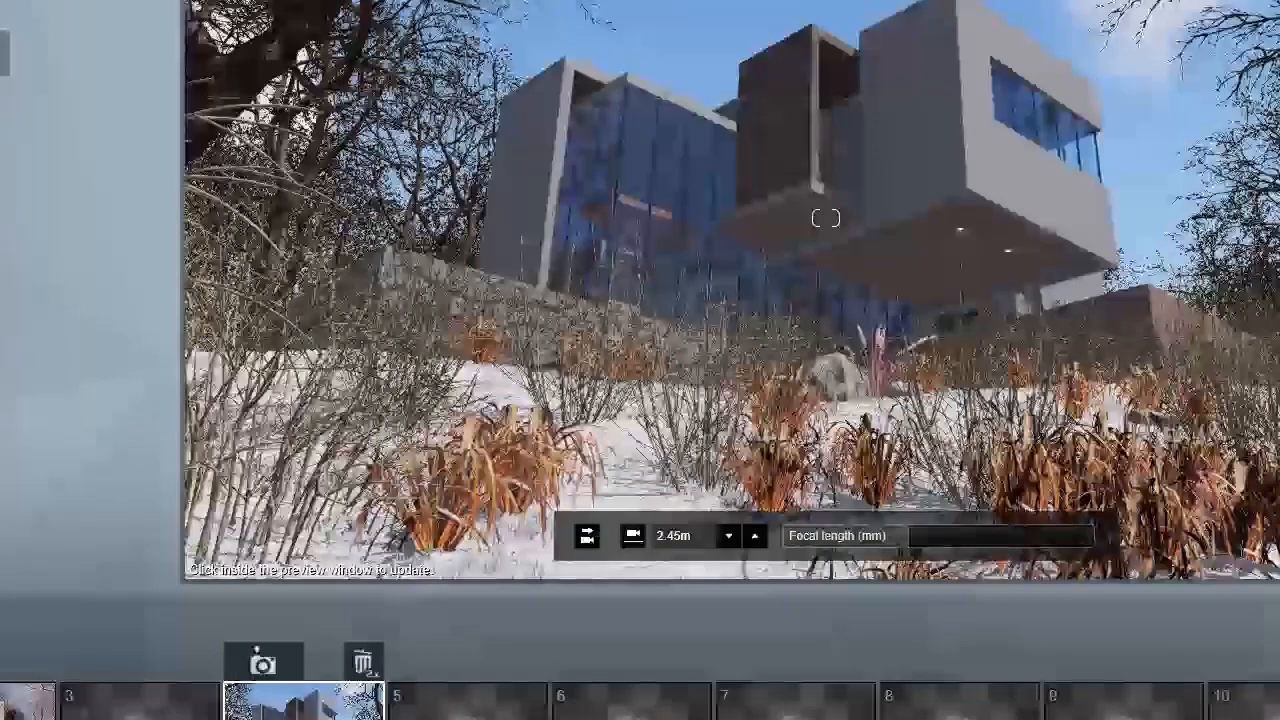
Step: Pull the camera back to include more foreground snow and increase the focal length slightly
key(s)
right_drag(1026, 243, 990, 160)
key(e)
key(s)
key(w)
key(q)
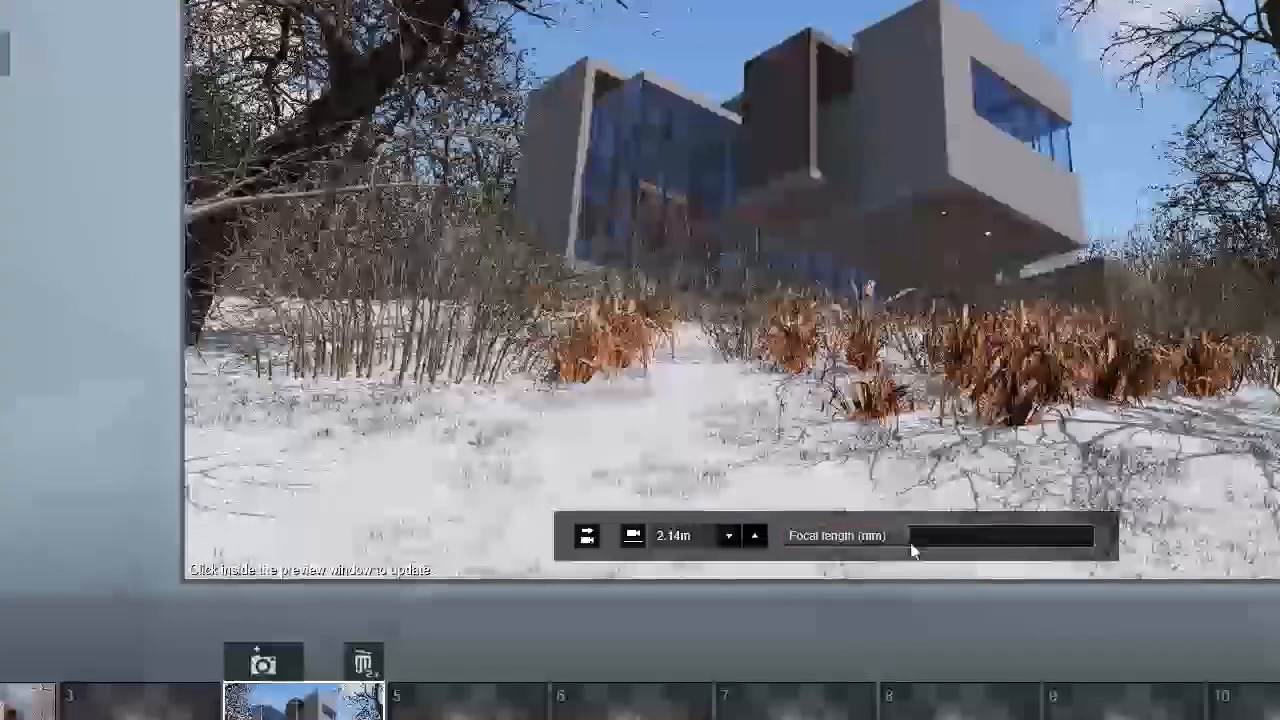
click(922, 538)
drag(924, 540, 928, 540)
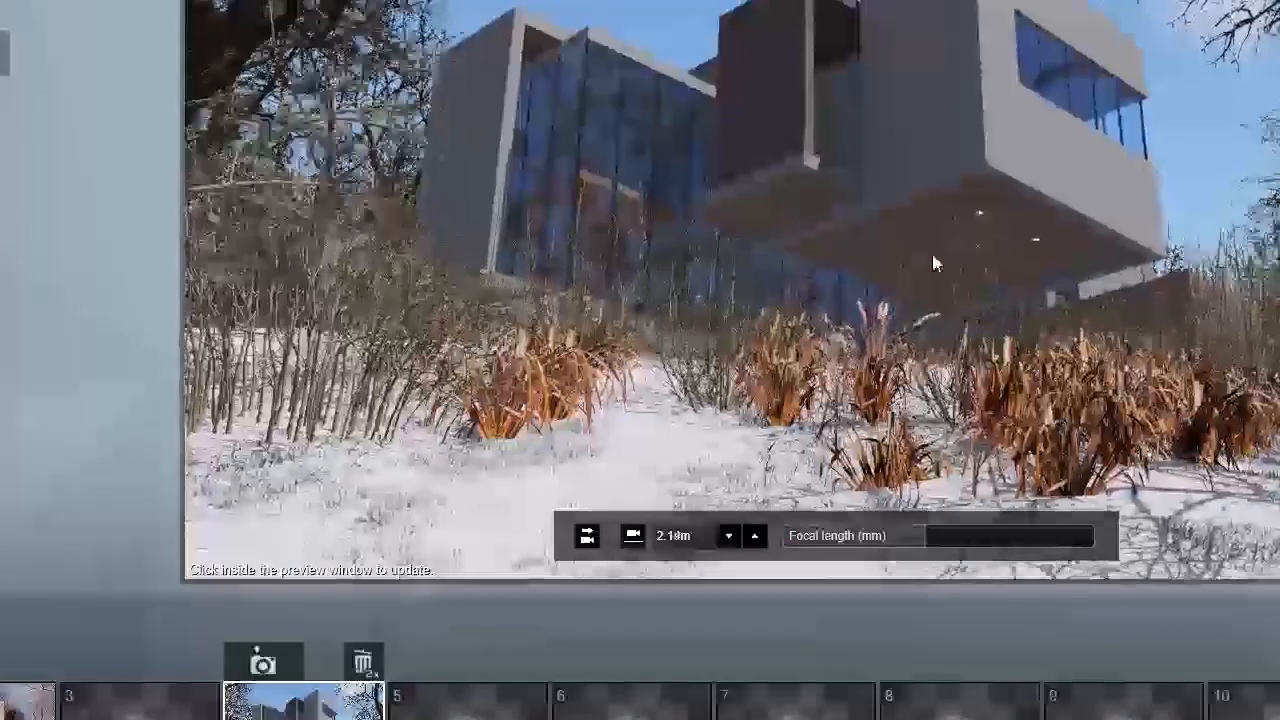
Step: Raise the camera and move it closer so the house fills the frame above the dry shrubs and grasses
key(q)
right_drag(917, 207, 866, 192)
key(w)
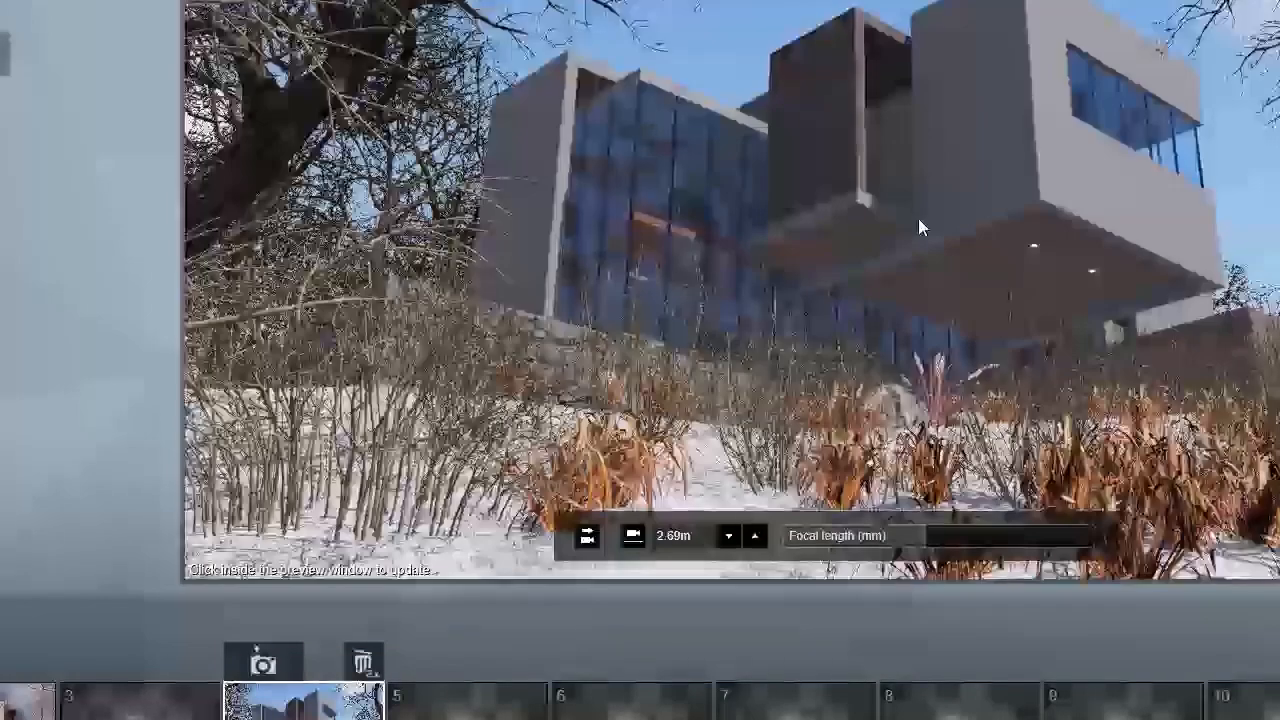
key(w)
right_drag(915, 250, 825, 217)
right_drag(934, 262, 925, 256)
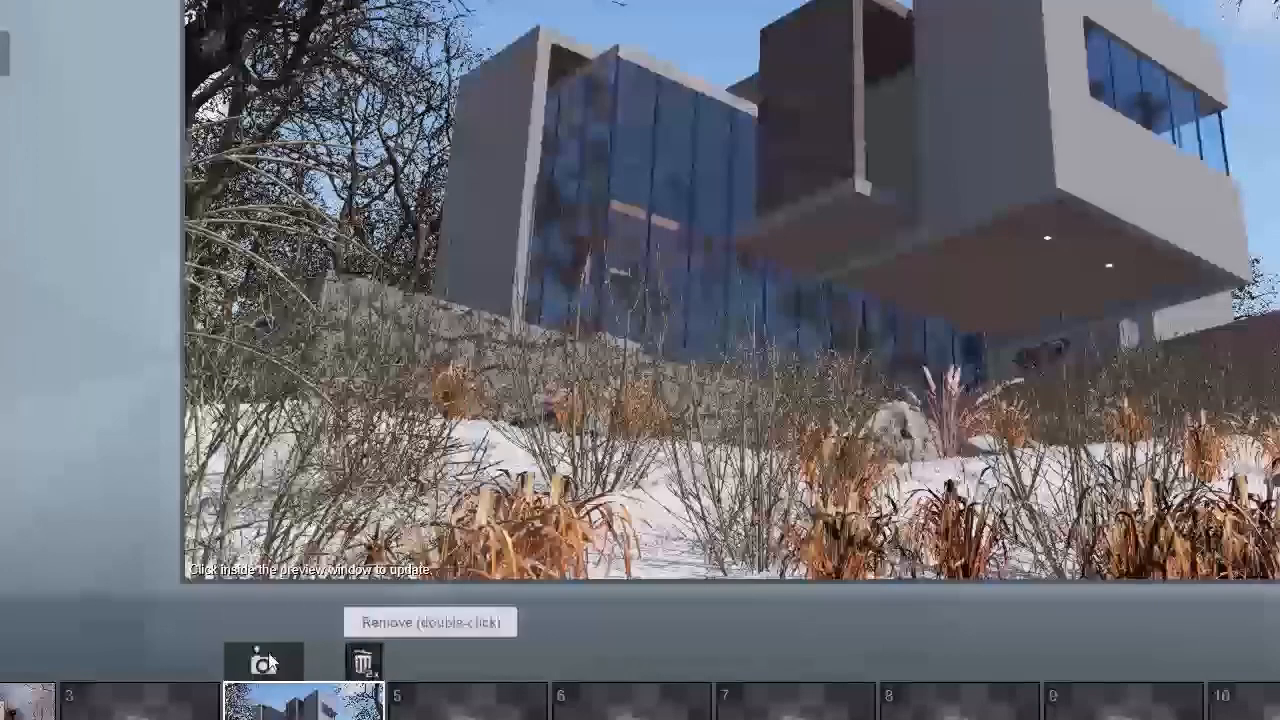
Step: Reduce the focal length slightly, fine-tune the camera aim, and store the view in photo 4
mouse_move(925, 547)
drag(924, 541, 918, 539)
right_drag(826, 217, 841, 222)
click(244, 670)
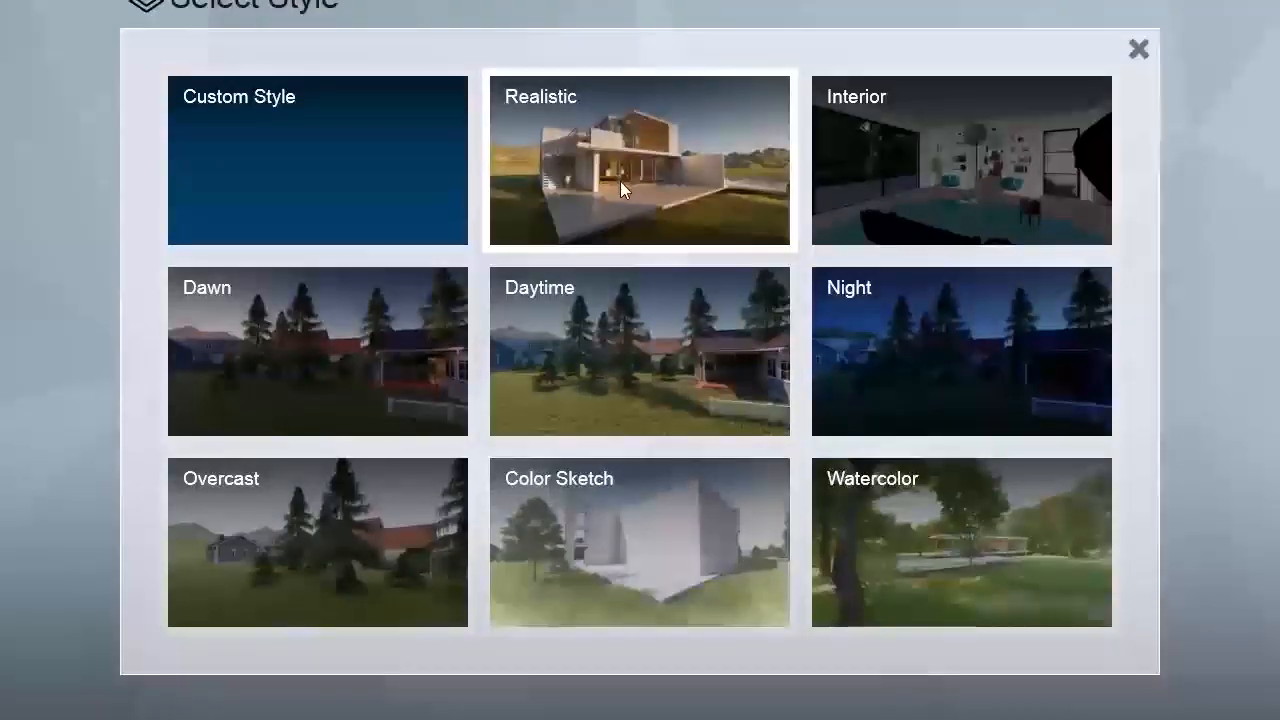
Step: Apply the Realistic style to the photo and add reflection planes to the front and side glass faces of the house
click(619, 180)
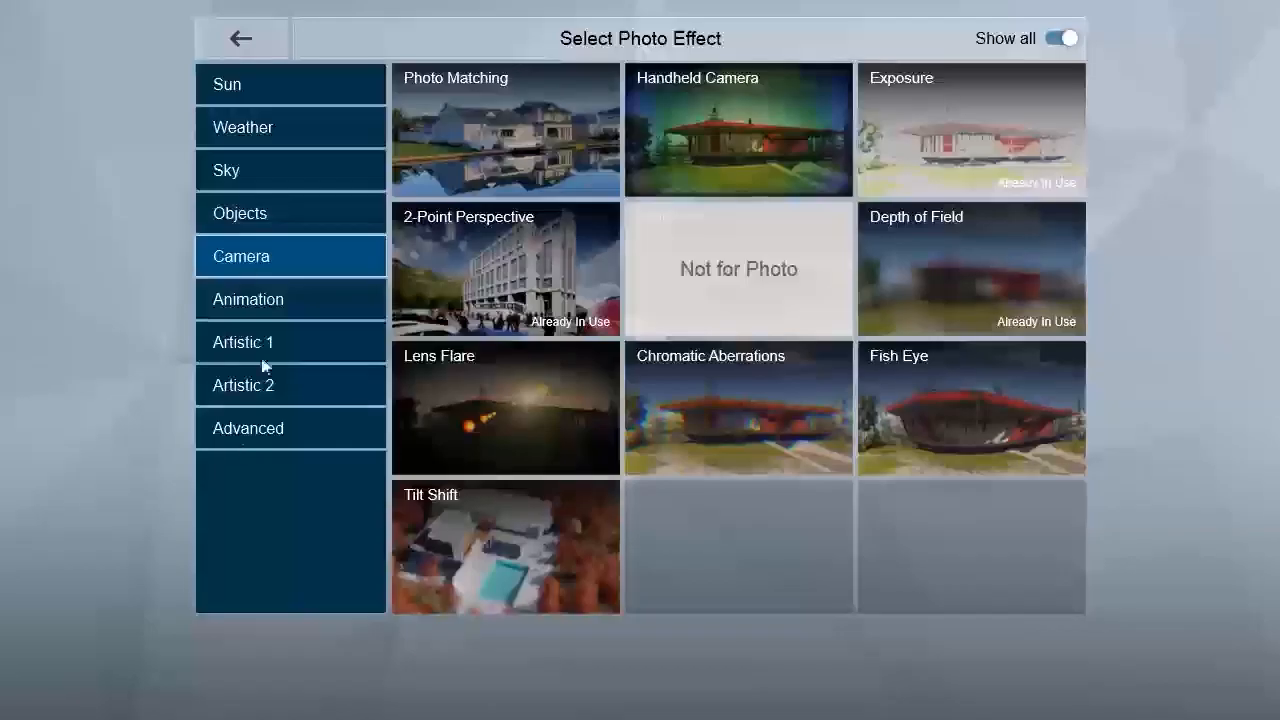
click(236, 432)
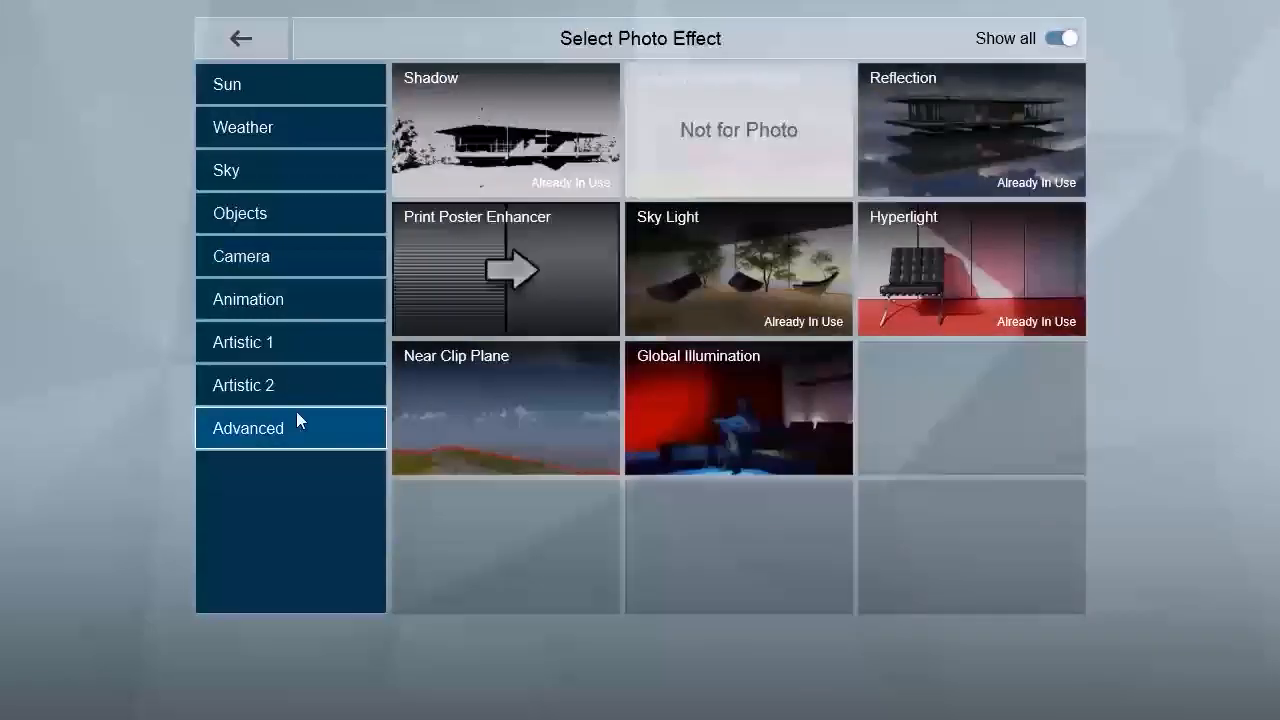
click(942, 138)
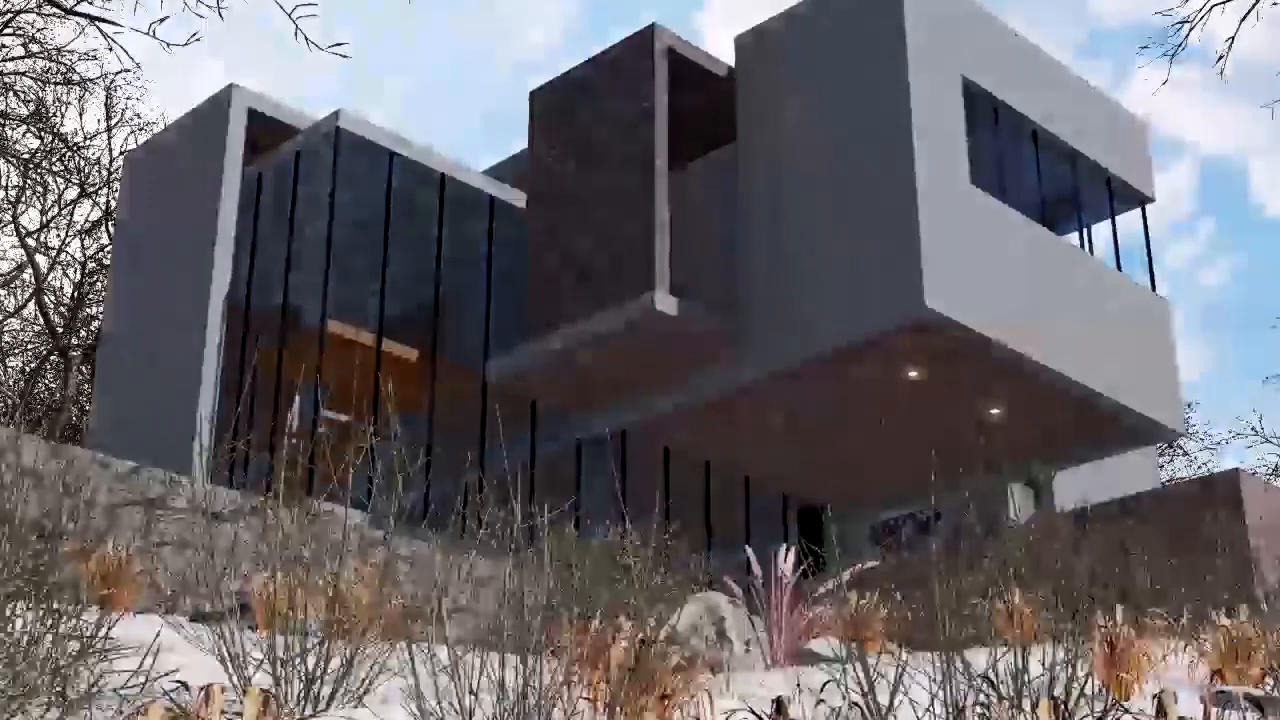
click(344, 272)
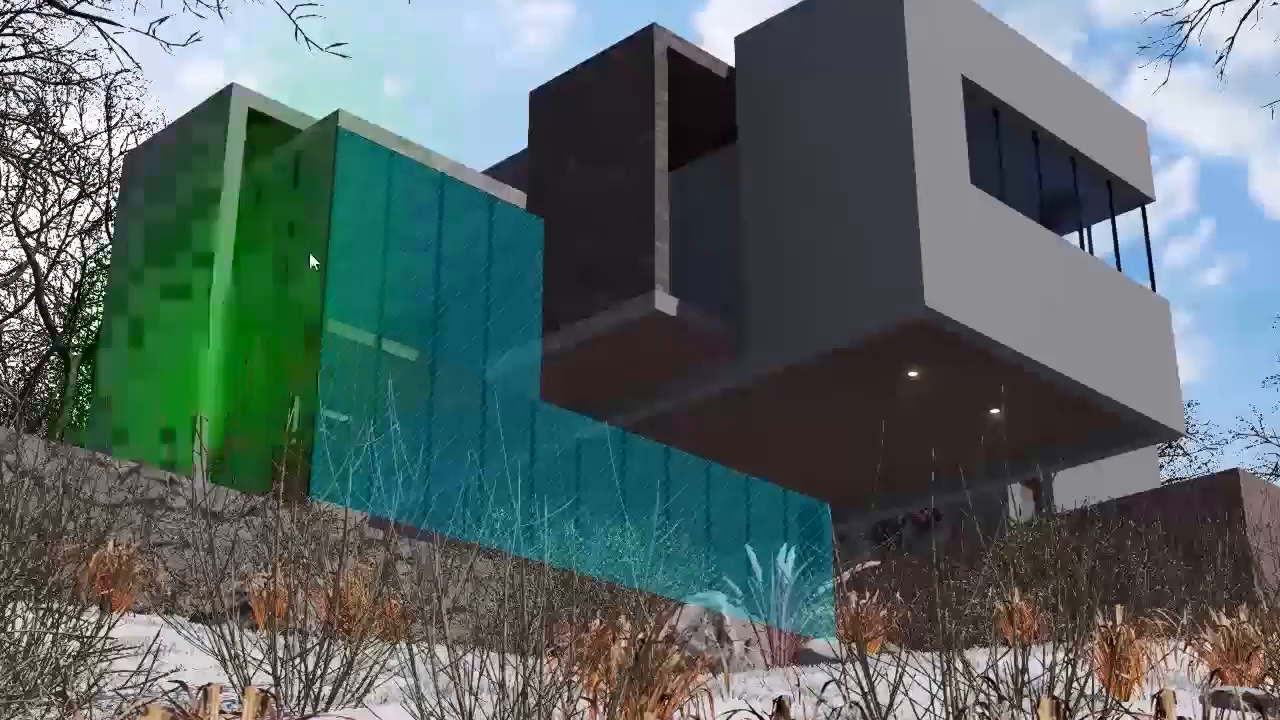
click(310, 274)
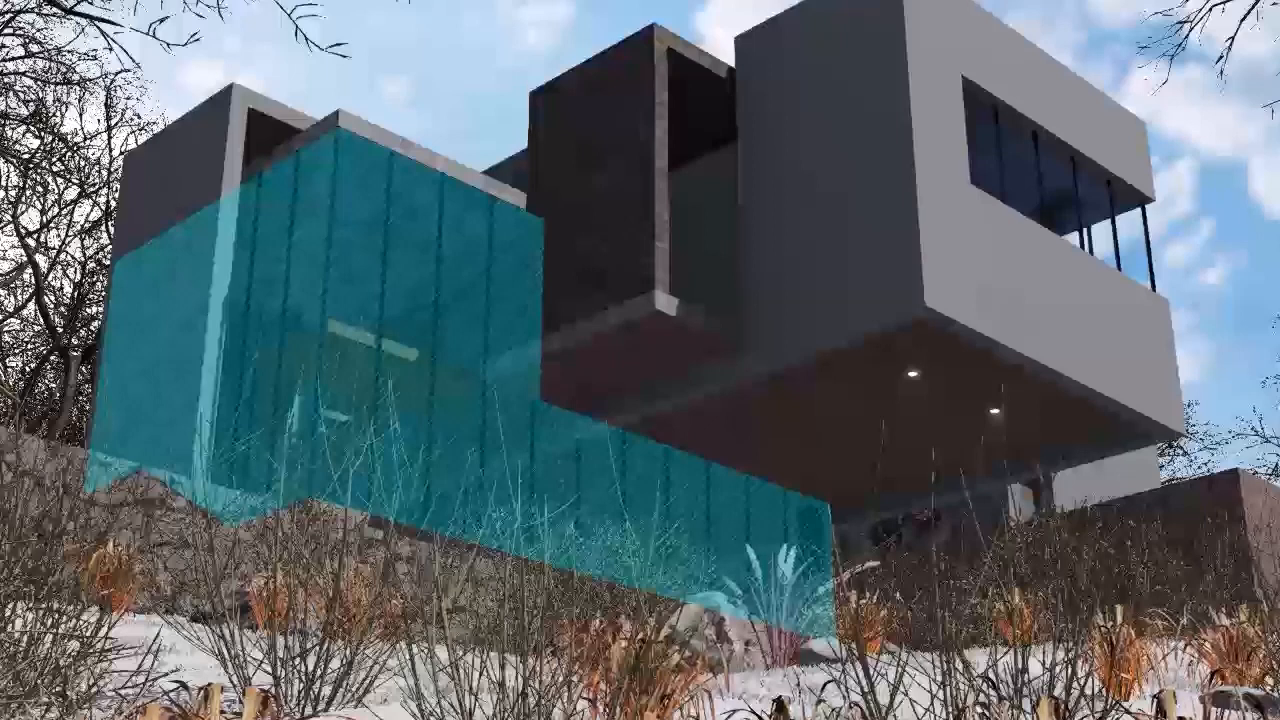
click(982, 155)
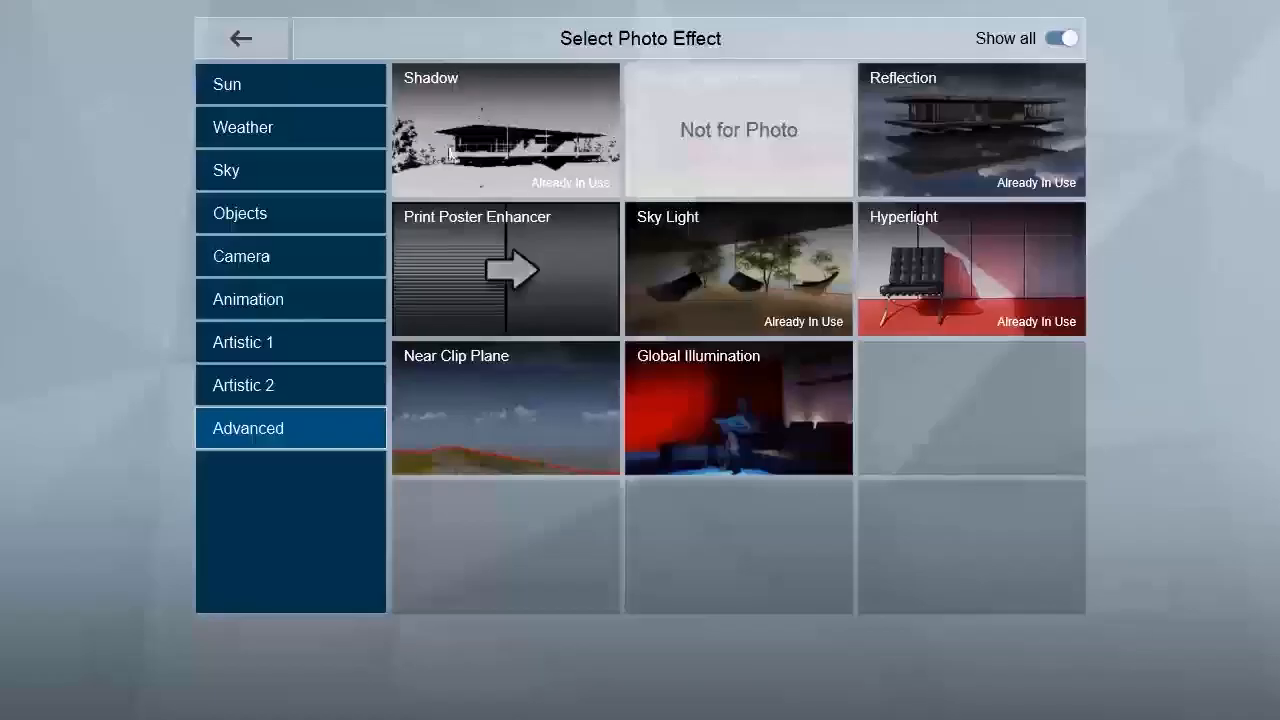
Step: Add the Precipitation effect as snow, clear the falling flakes while keeping snow on the ground and plants, and update the preview
click(292, 127)
click(1000, 132)
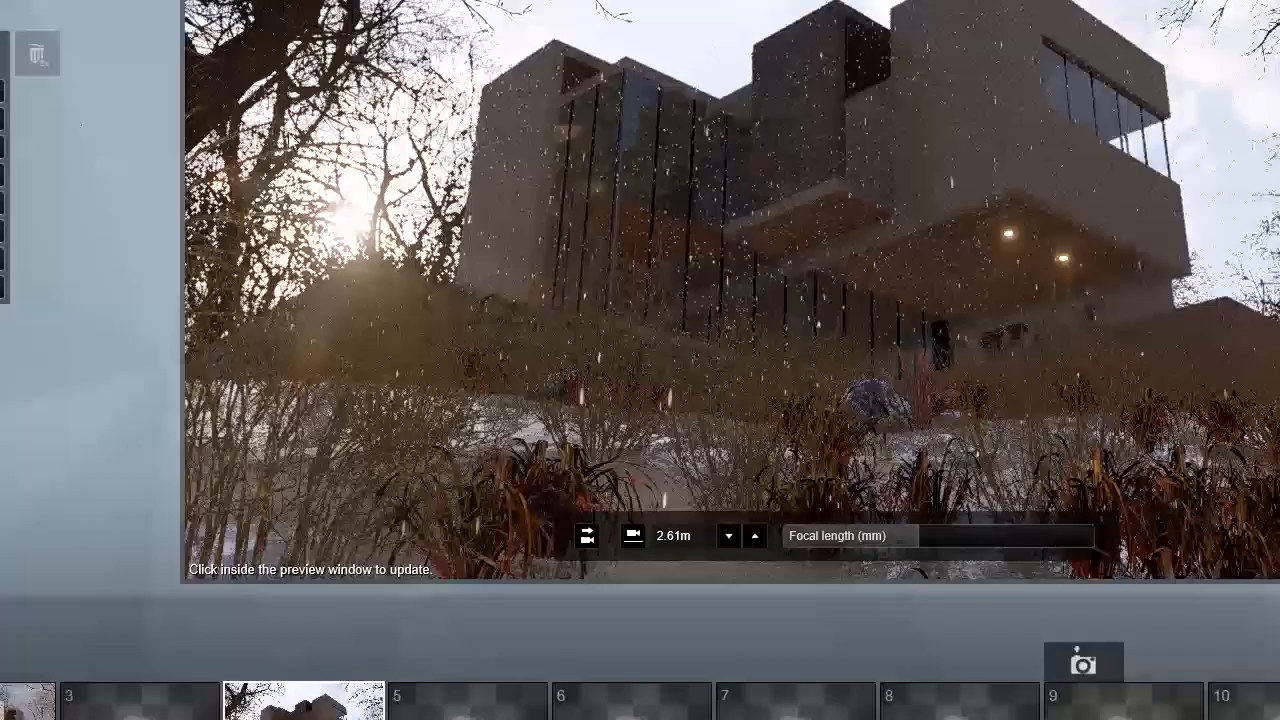
mouse_move(11, 91)
mouse_down()
mouse_move(114, 89)
mouse_move(127, 118)
mouse_up()
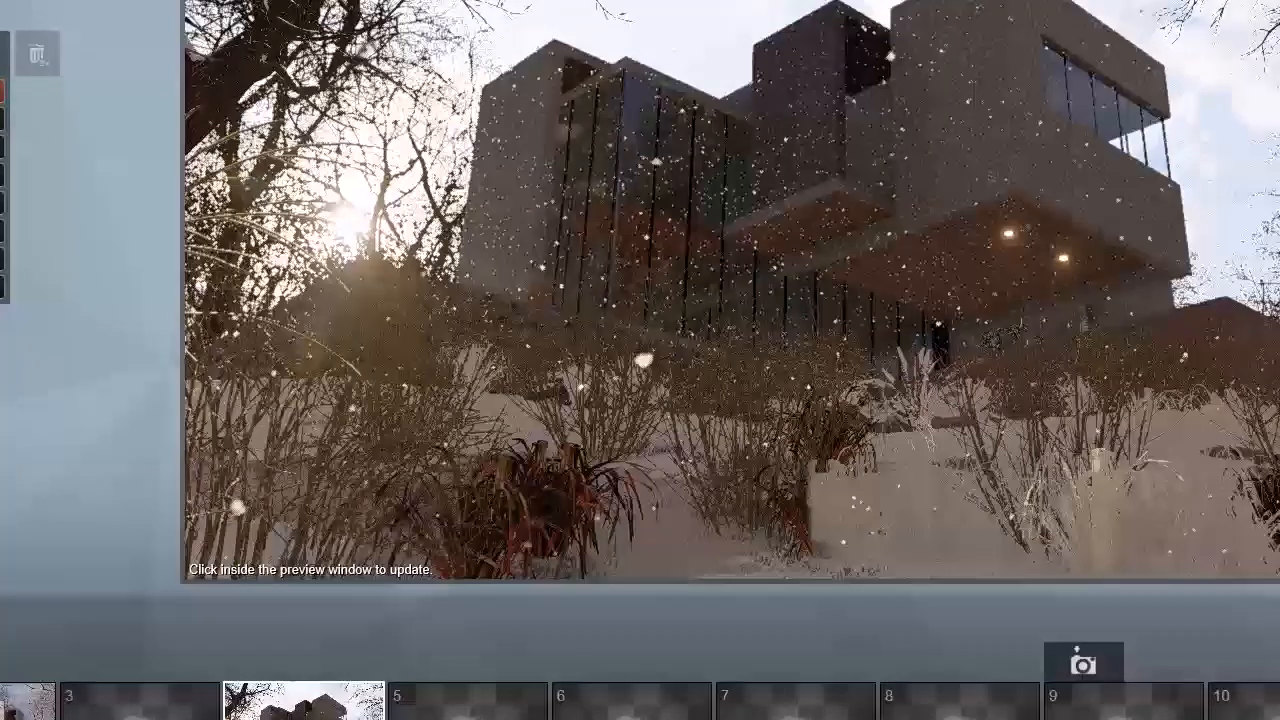
click(492, 443)
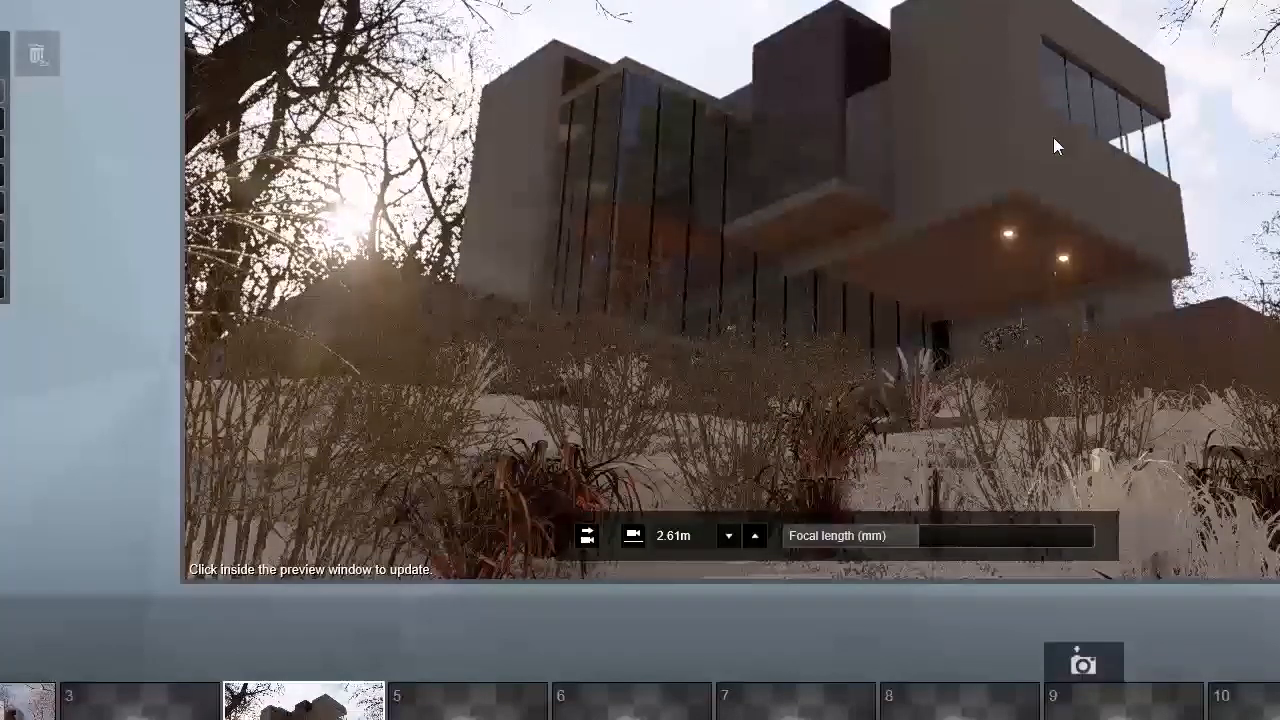
click(1056, 170)
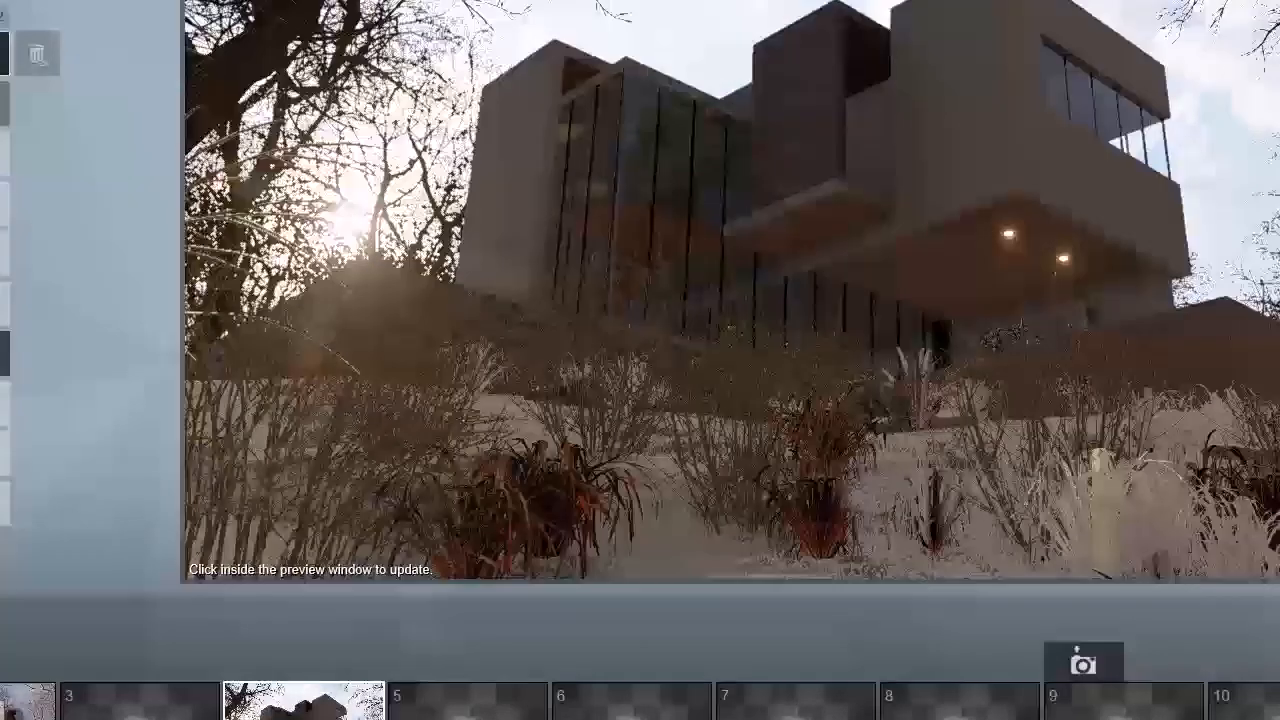
Step: Adjust the sky effect's sun direction and brightness so sunlight and branch shadows fall across the house's front walls
click(4, 154)
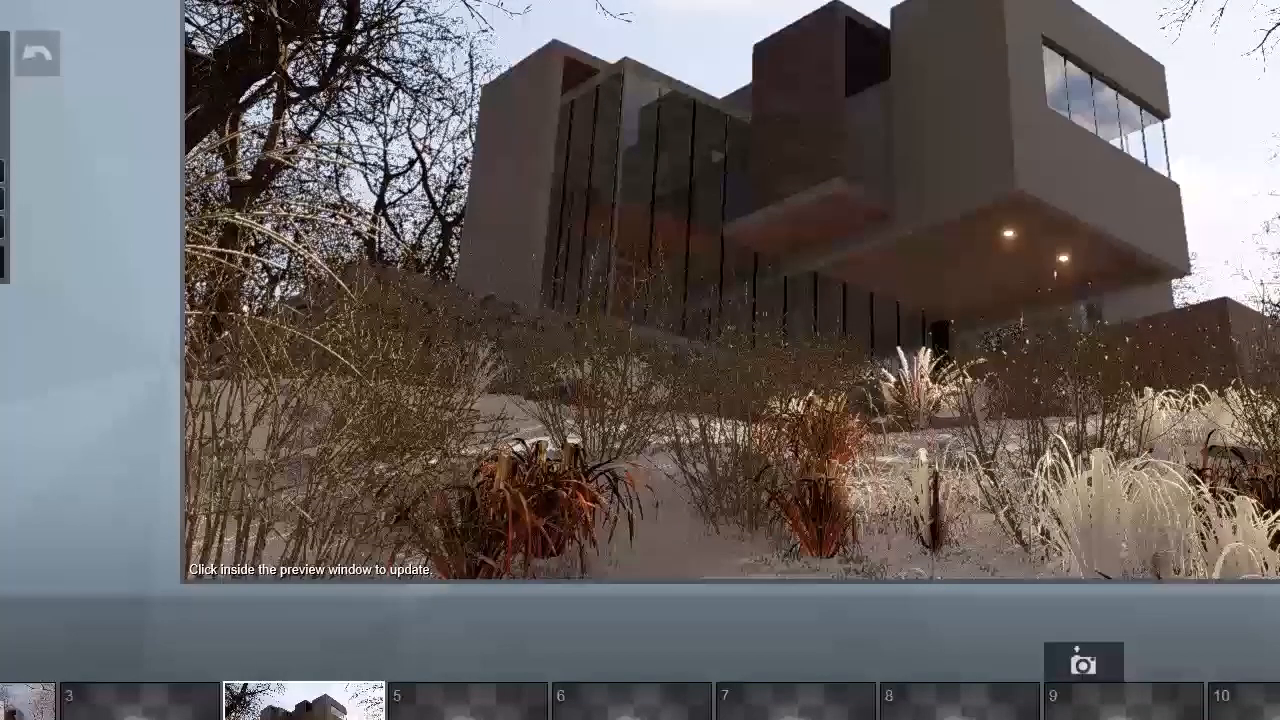
click(1107, 231)
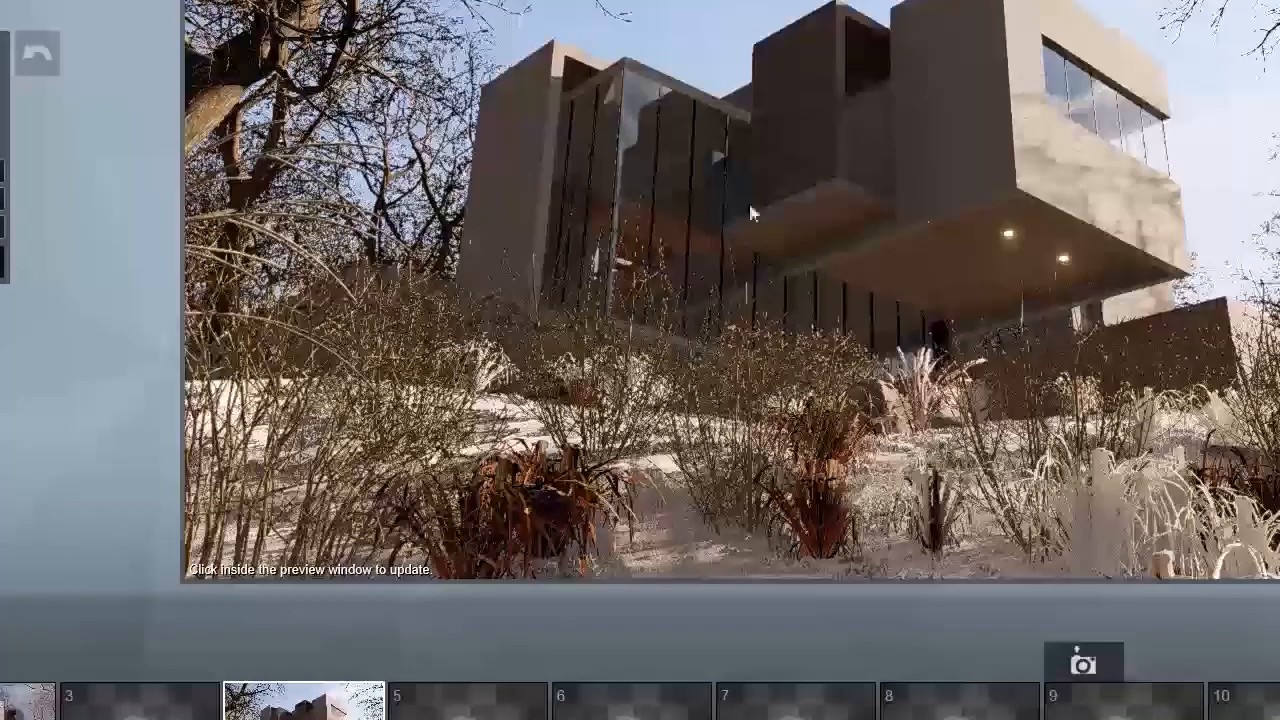
click(1140, 103)
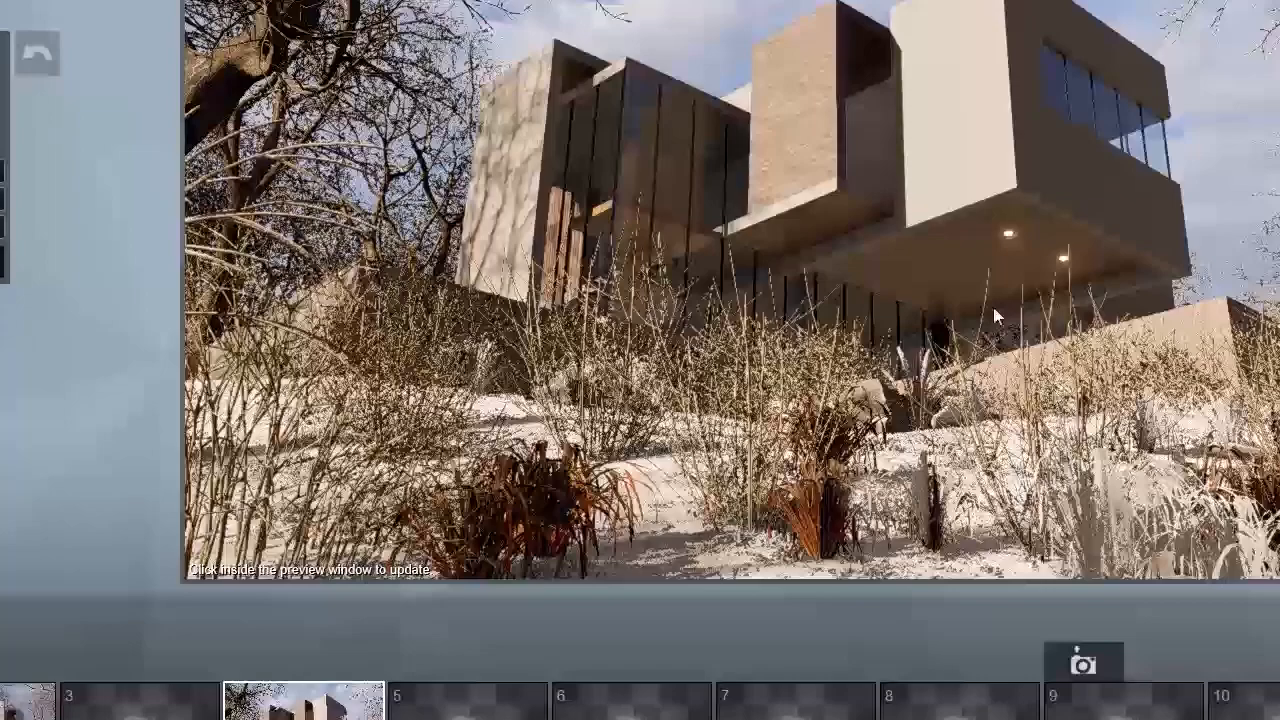
click(1025, 370)
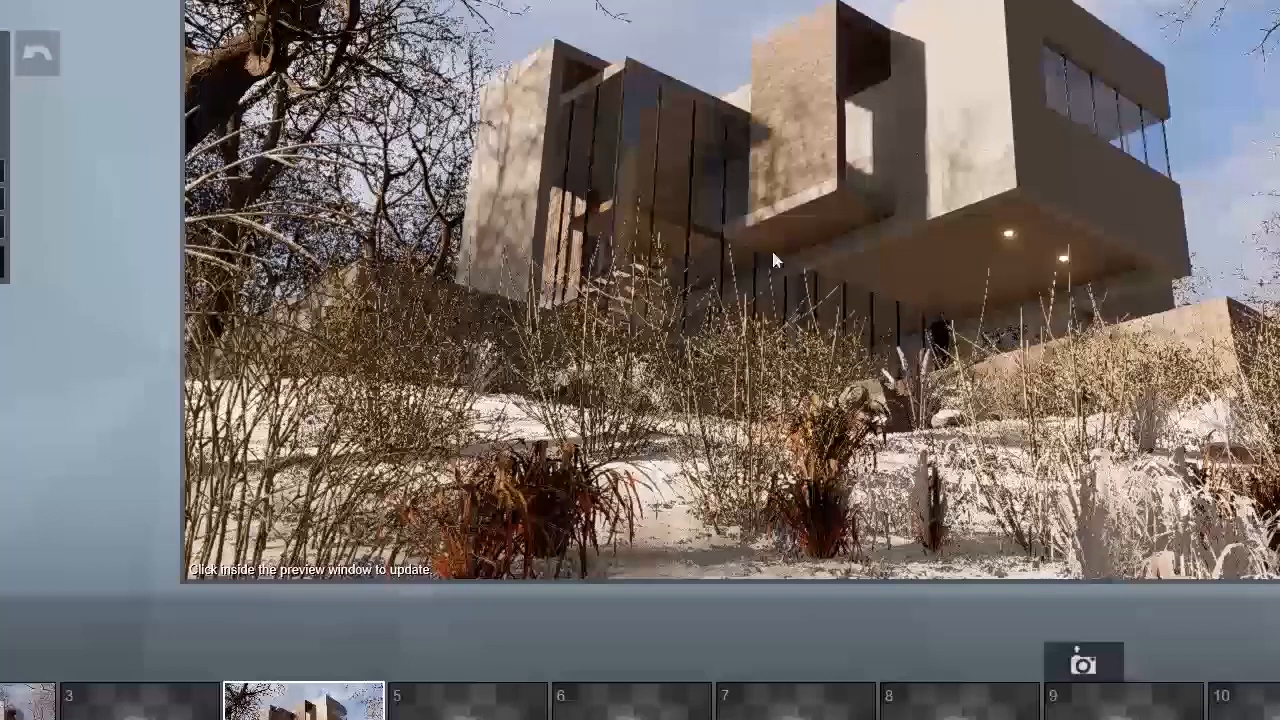
click(950, 222)
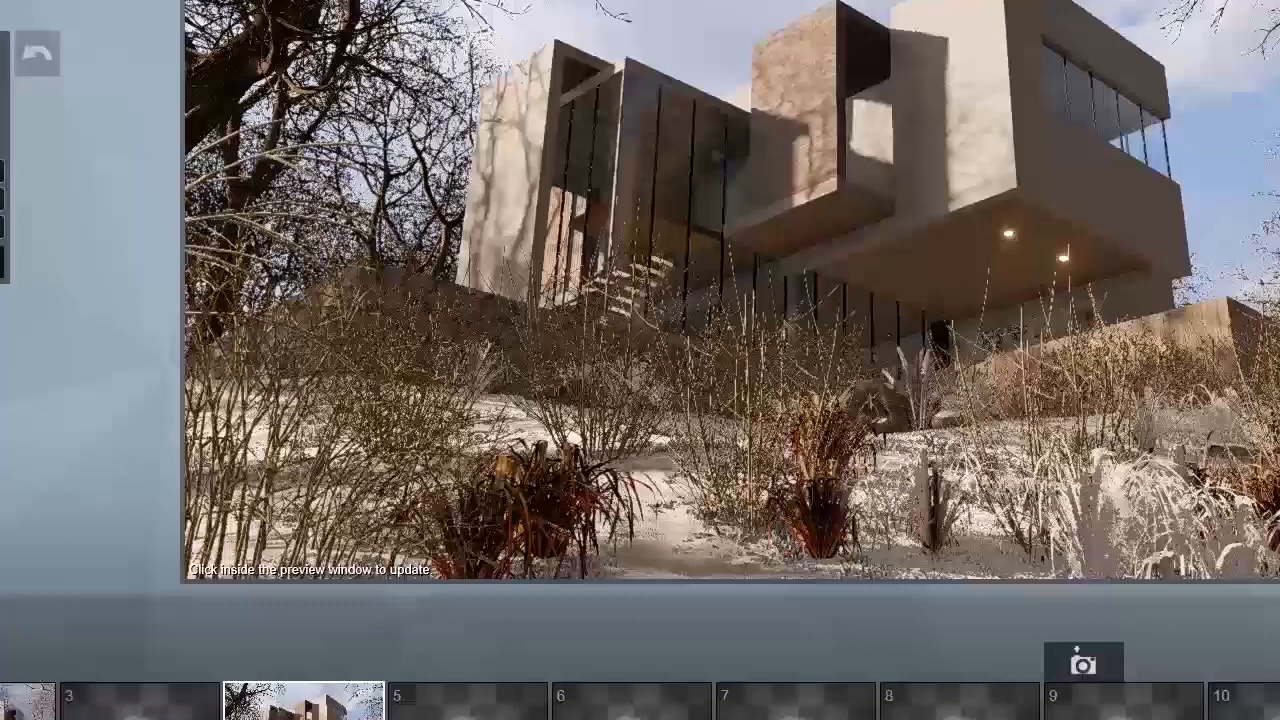
Step: Render the photo and save the image as 12
click(751, 193)
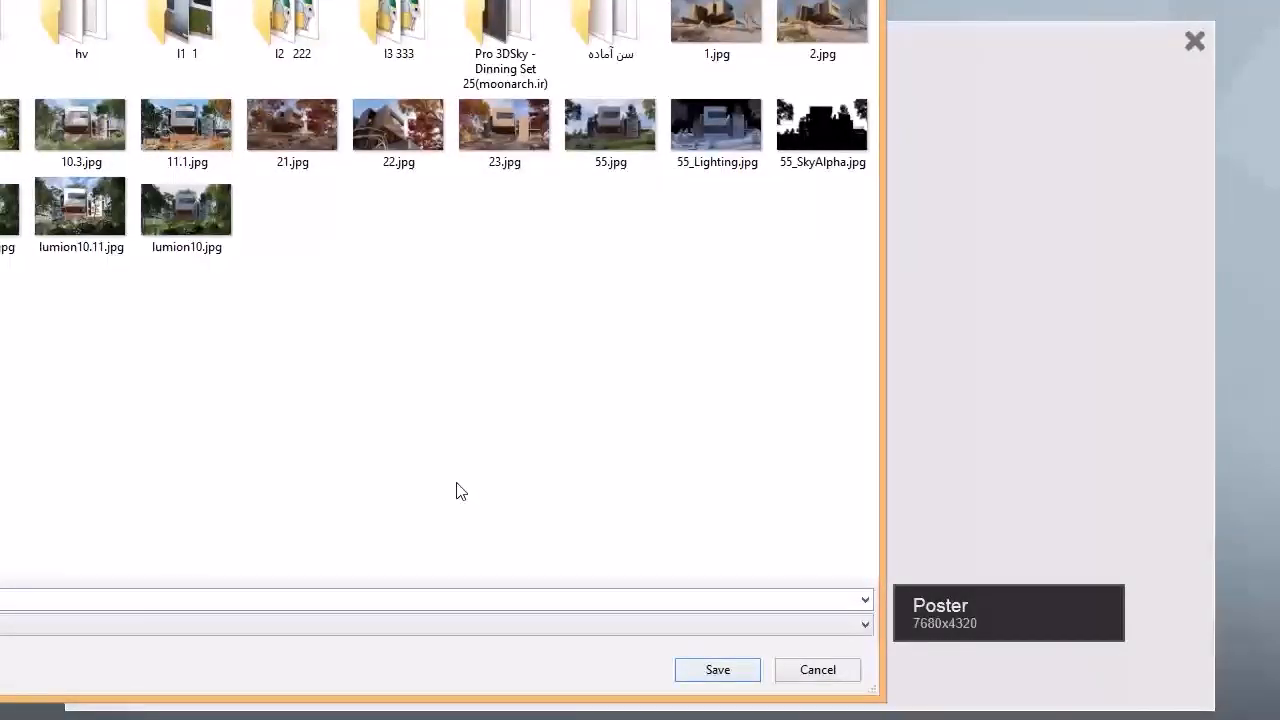
text(12)
key(Return)
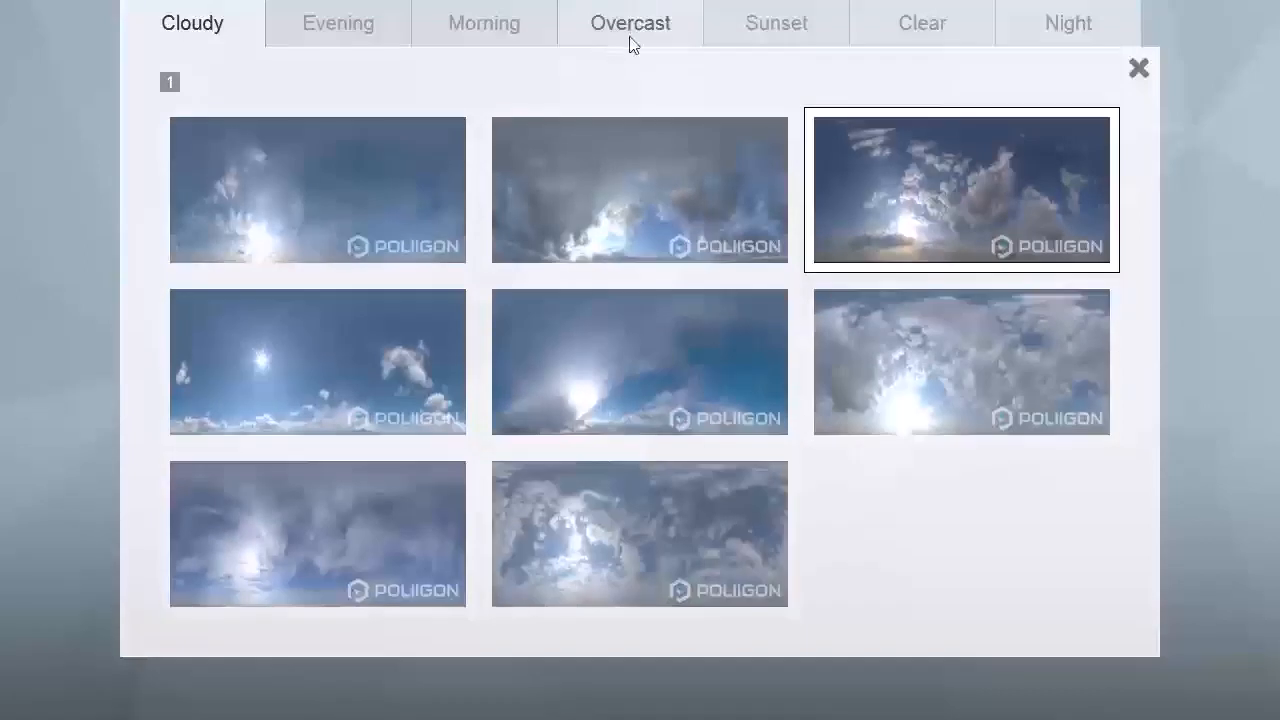
Step: Change the photo's sky to the first Morning preset and review the Advanced effects
click(485, 22)
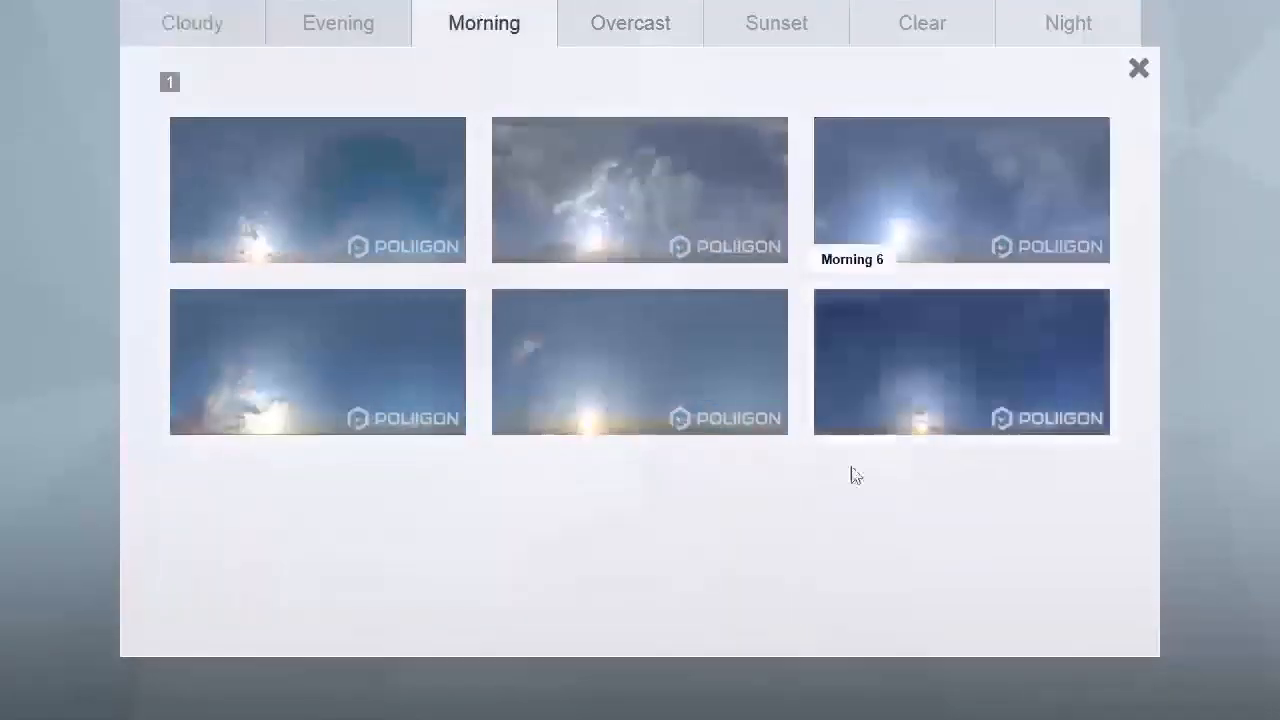
click(359, 218)
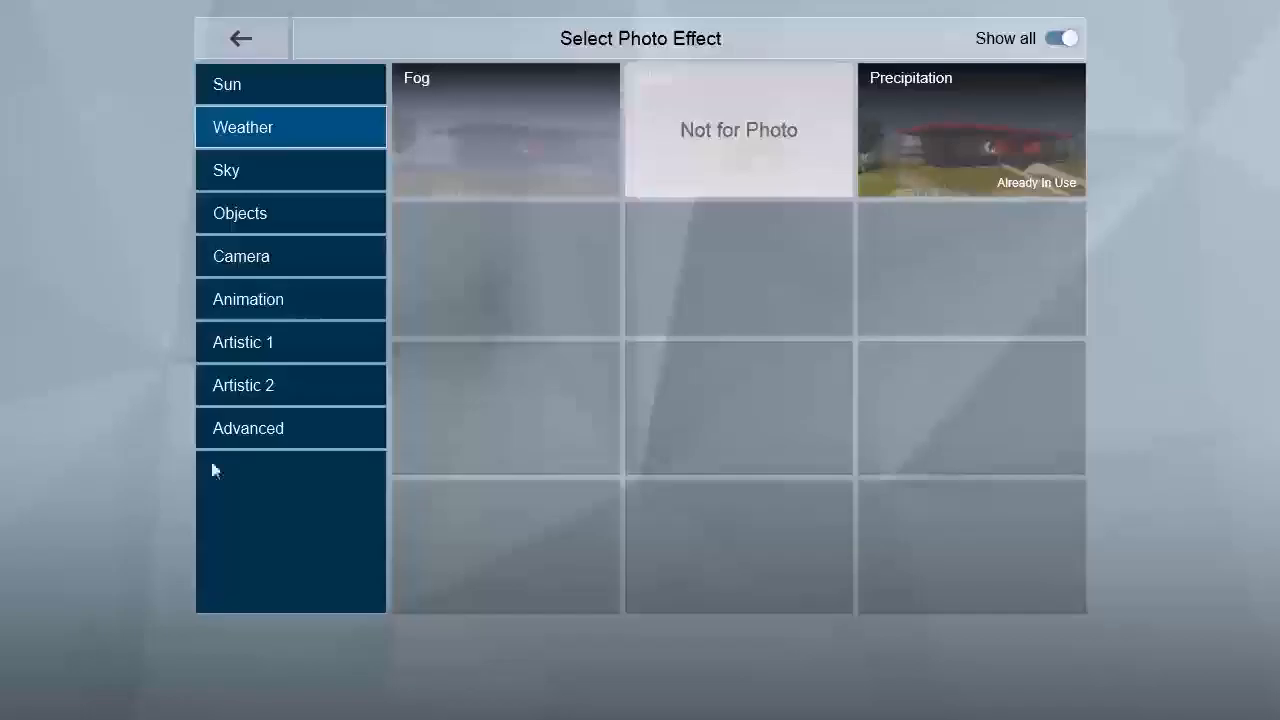
click(246, 429)
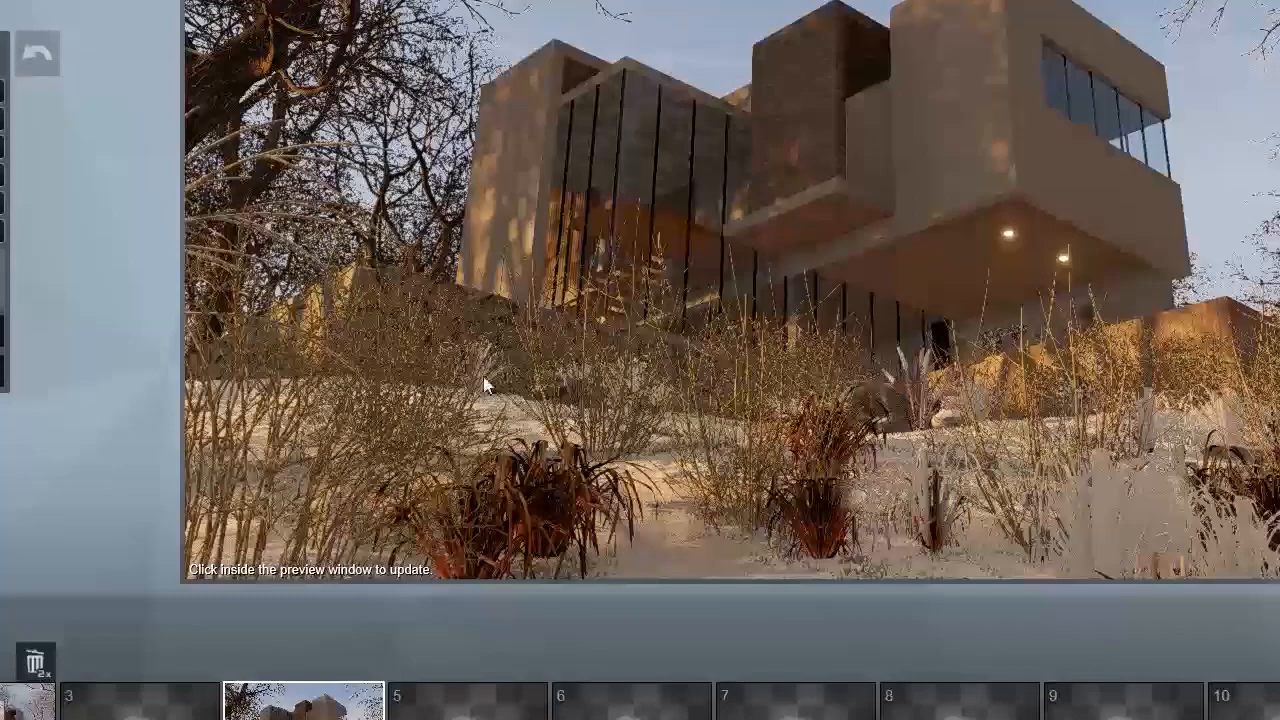
mouse_move(808, 246)
click(945, 380)
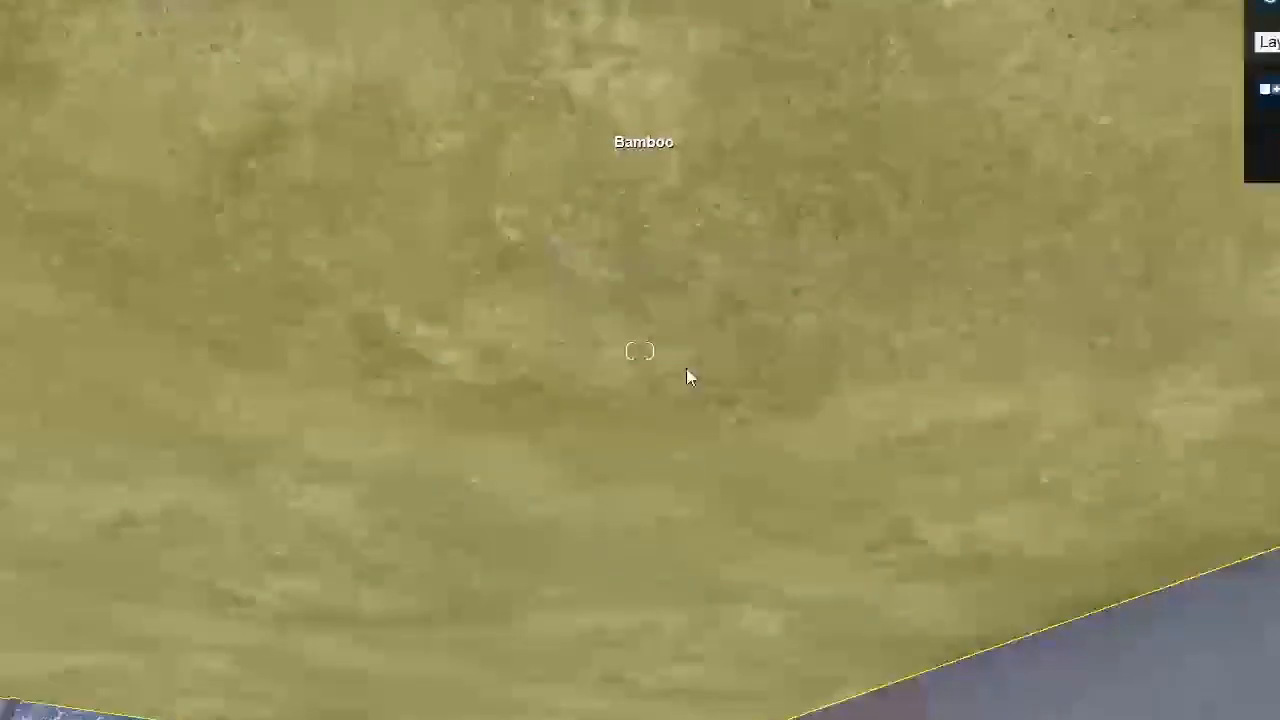
Step: Select the grey exterior wall material of the house and open its colour setting
scroll(687, 370, down, 4)
right_drag(688, 404, 690, 548)
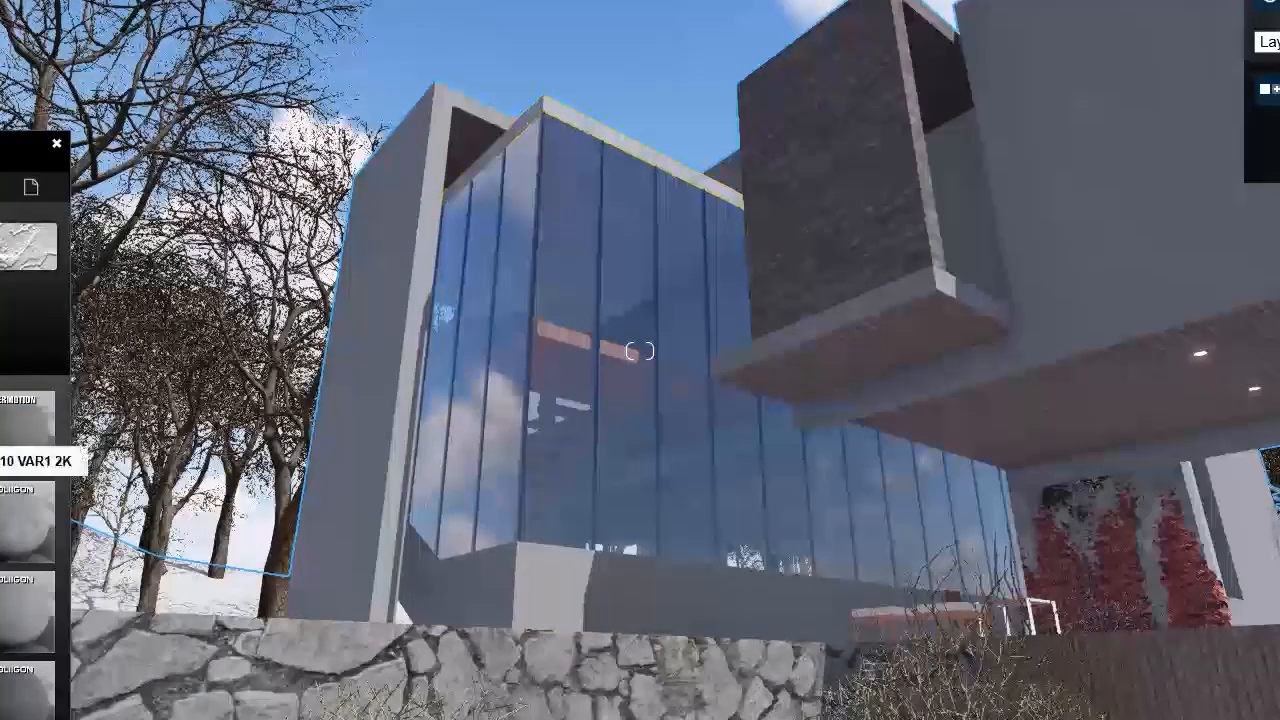
key(s)
right_drag(727, 402, 780, 515)
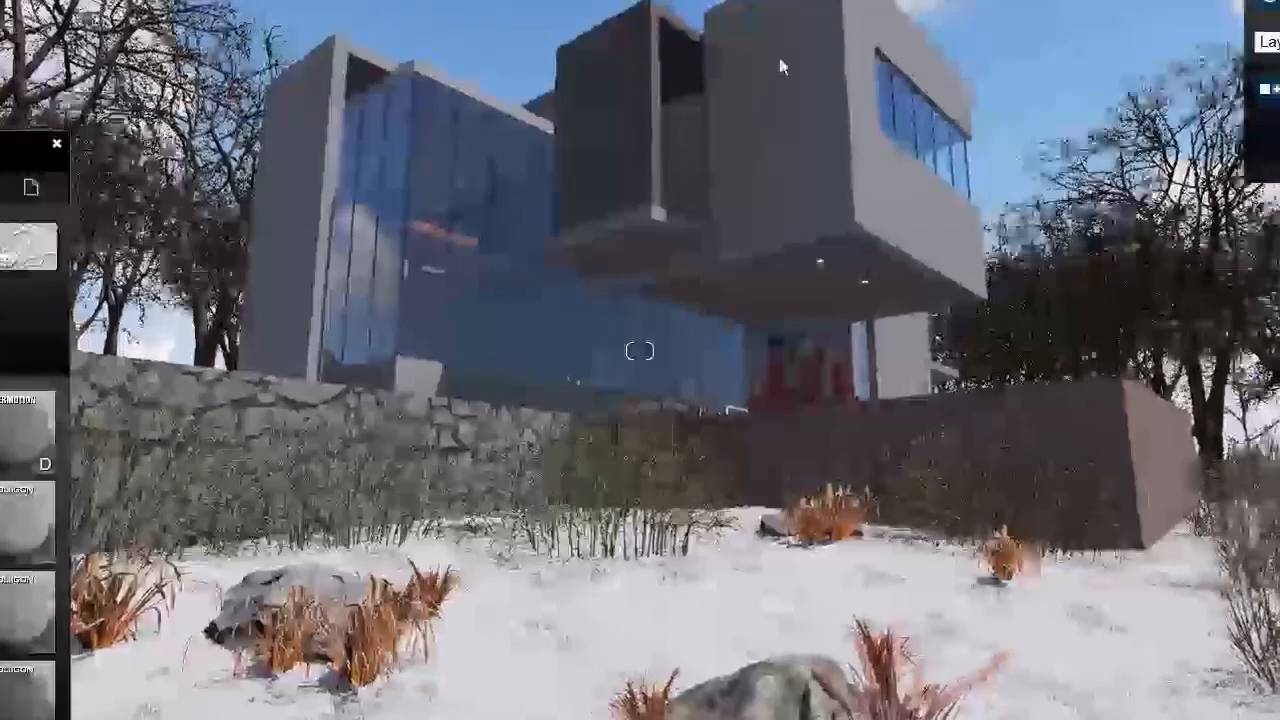
click(783, 58)
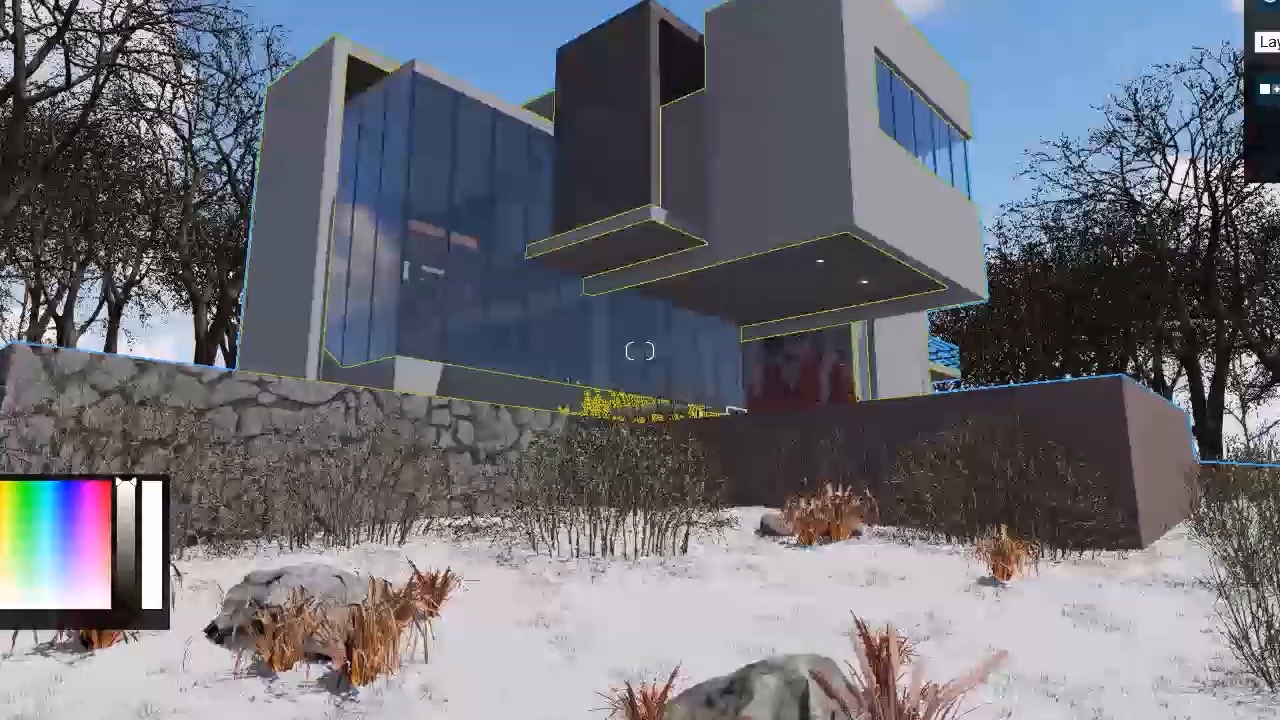
Step: Leave the material editor and place a copy of the large bare tree in the snow in front of the house
right_drag(904, 458, 961, 466)
right_drag(1112, 508, 483, 688)
key(w)
key(s)
key(s)
key(s)
right_drag(1110, 432, 1117, 495)
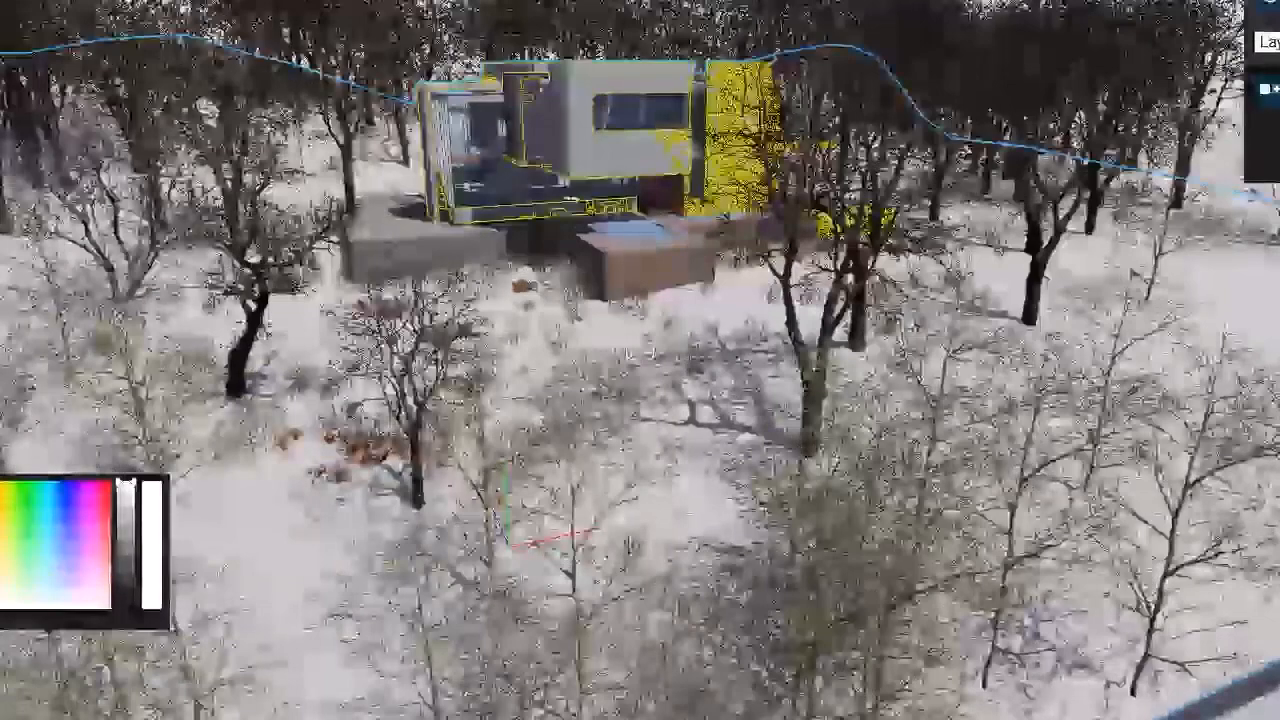
key(Escape)
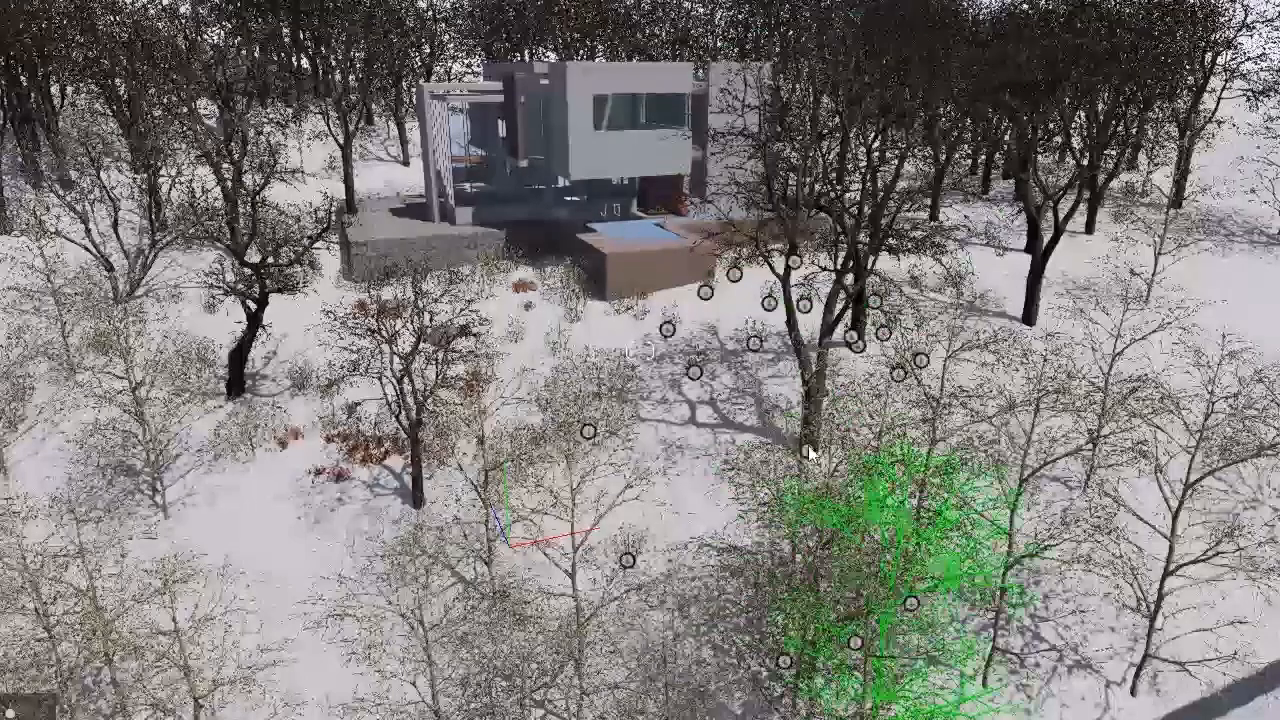
drag(797, 476, 567, 497)
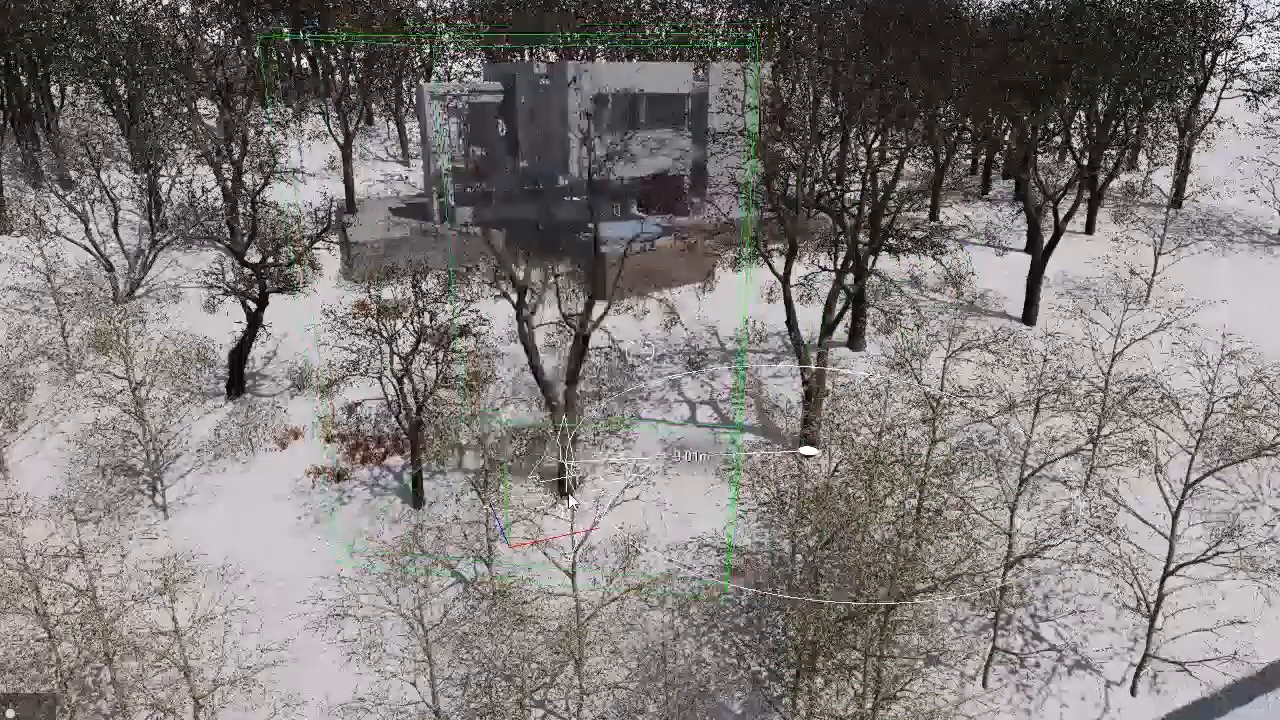
mouse_move(575, 500)
mouse_down()
mouse_move(673, 530)
mouse_move(716, 568)
mouse_move(698, 557)
mouse_up()
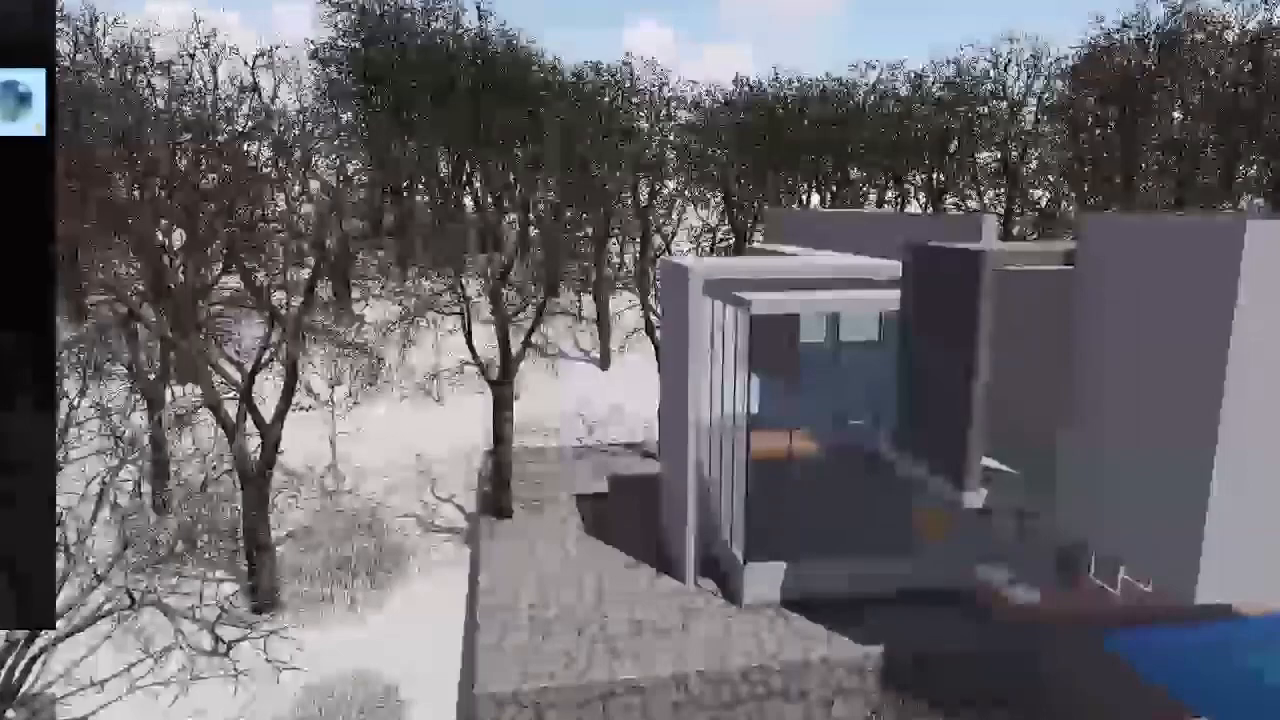
Step: Place a Reflection control object beside the glass facade, next to the terrace, and adjust its position
mouse_move(3, 113)
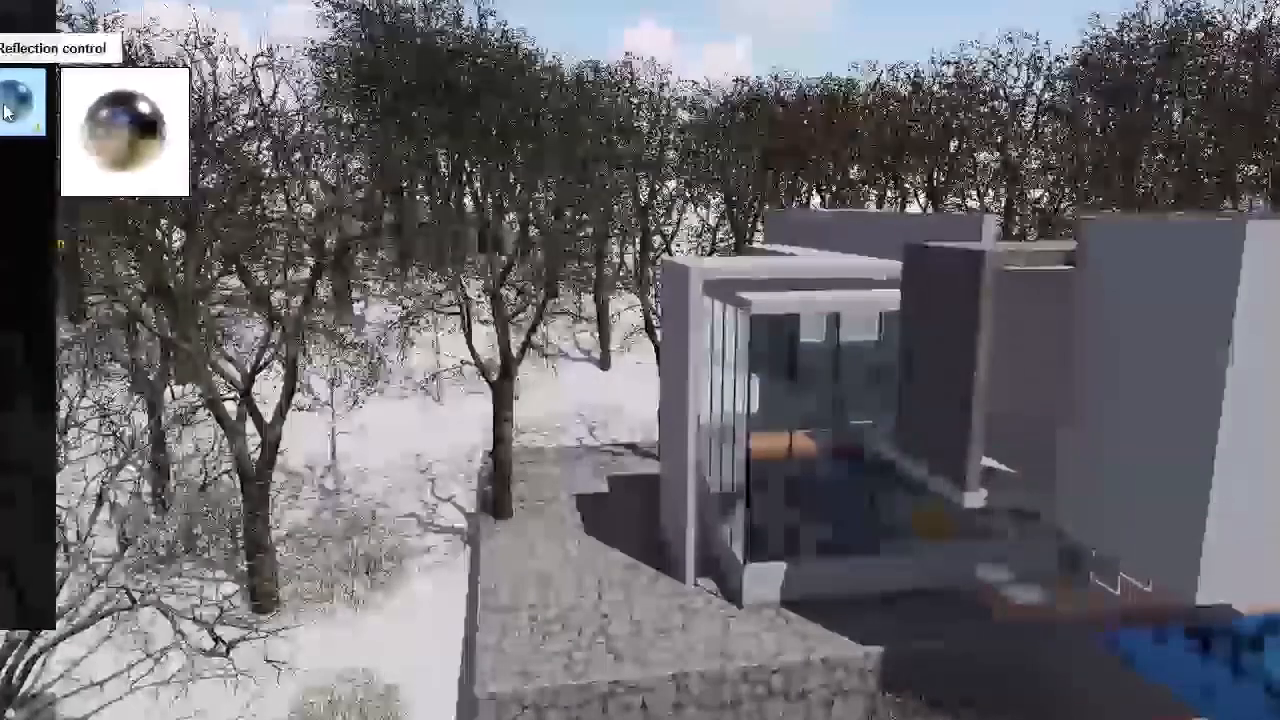
click(929, 571)
drag(901, 580, 879, 614)
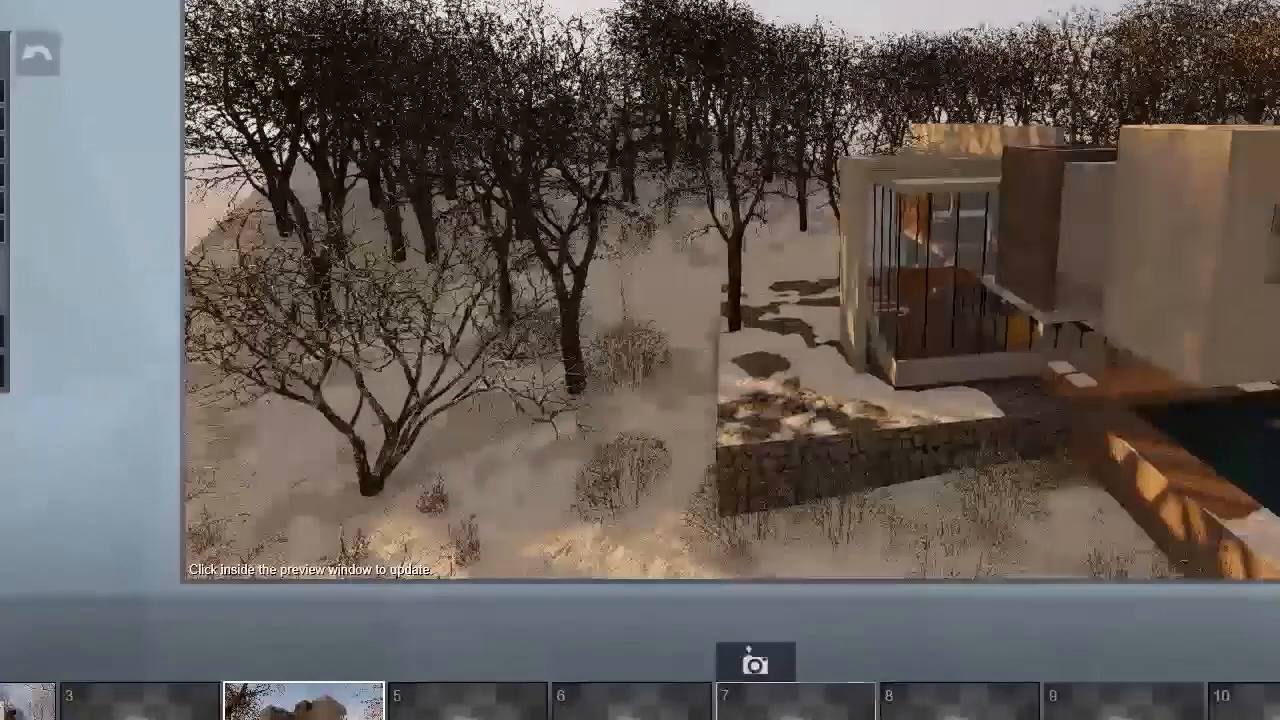
Step: Restore the saved camera view of photo 4 and return to its effects list
click(291, 661)
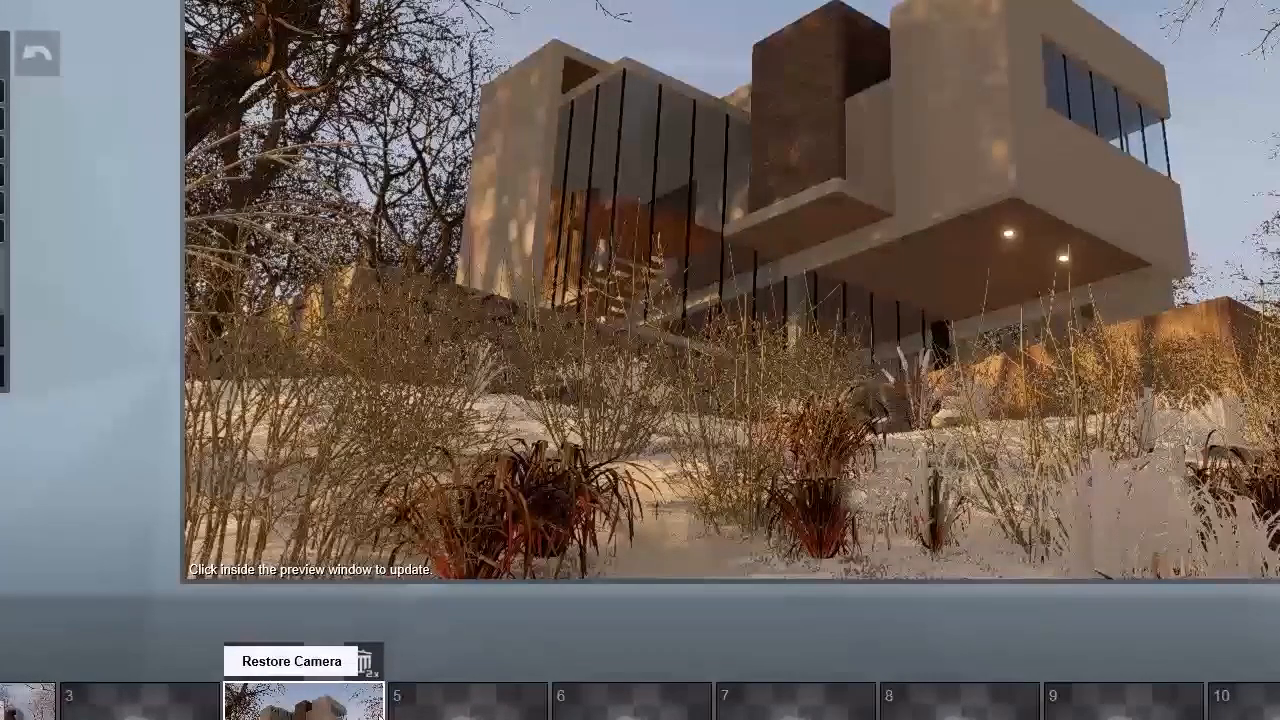
mouse_move(427, 663)
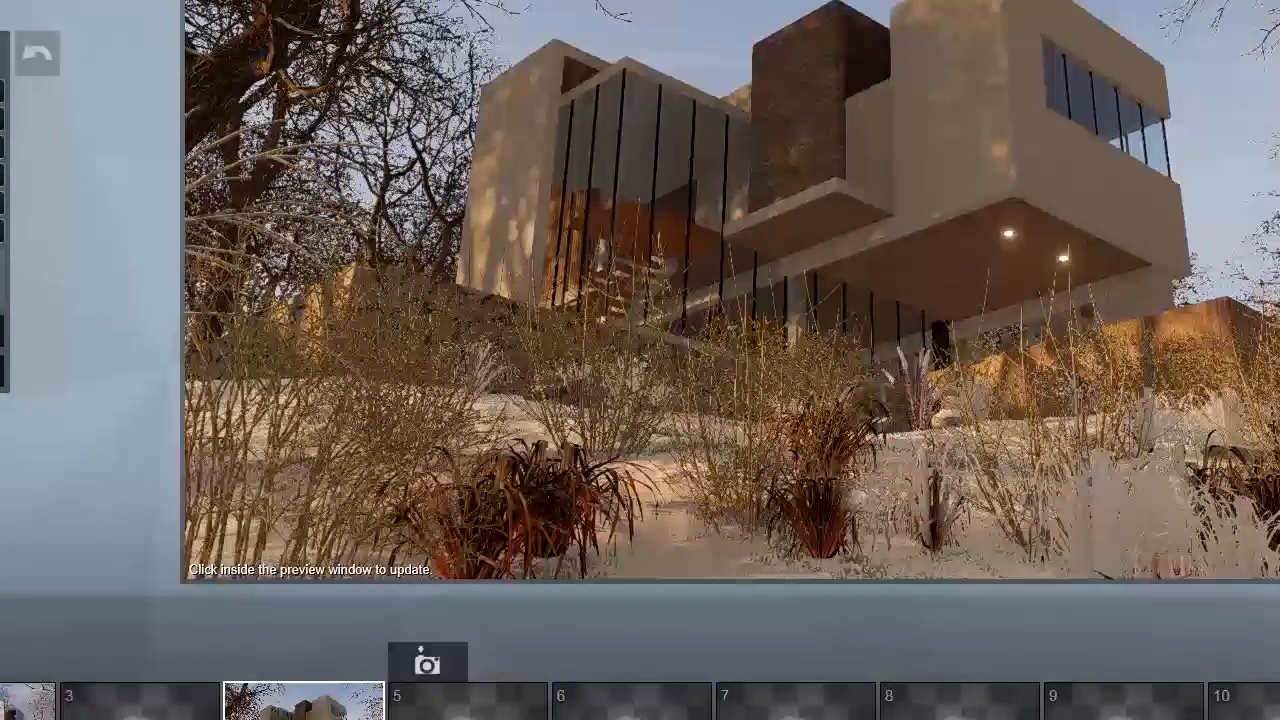
click(37, 54)
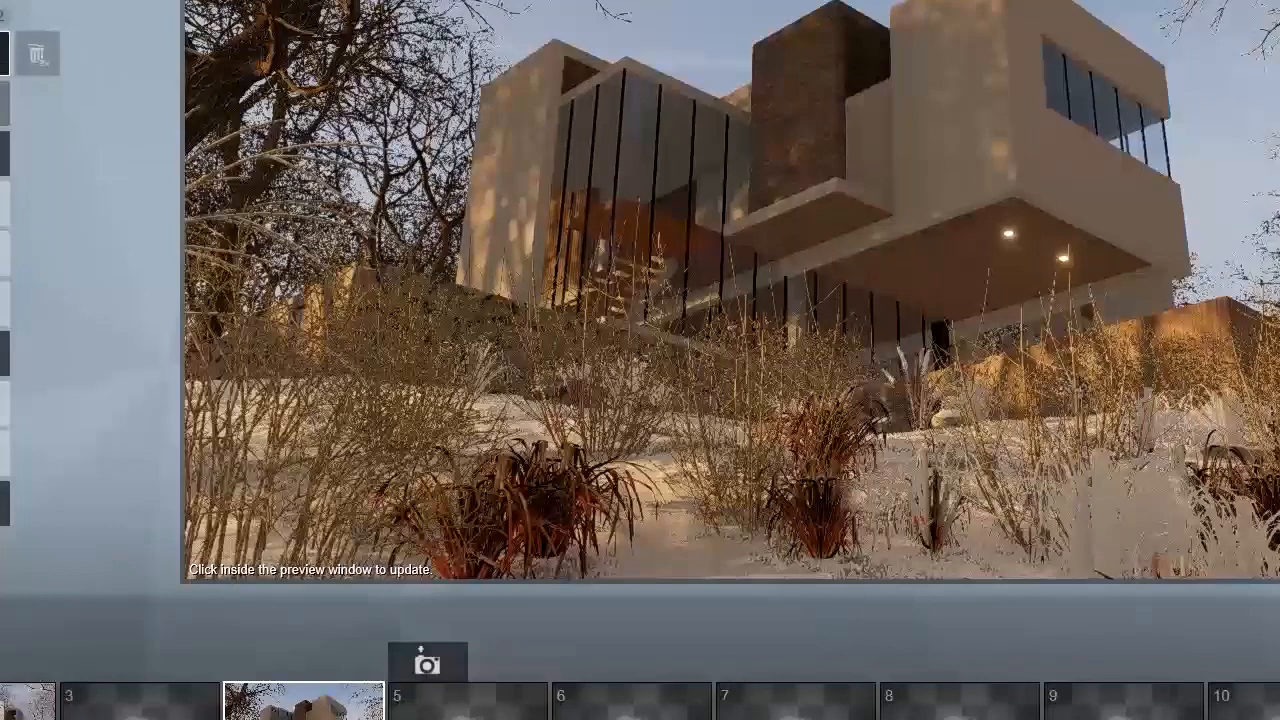
Step: Update the photo 4 preview and adjust the sun so warm light with tree shadows falls on the brick and upper concrete volumes
click(650, 340)
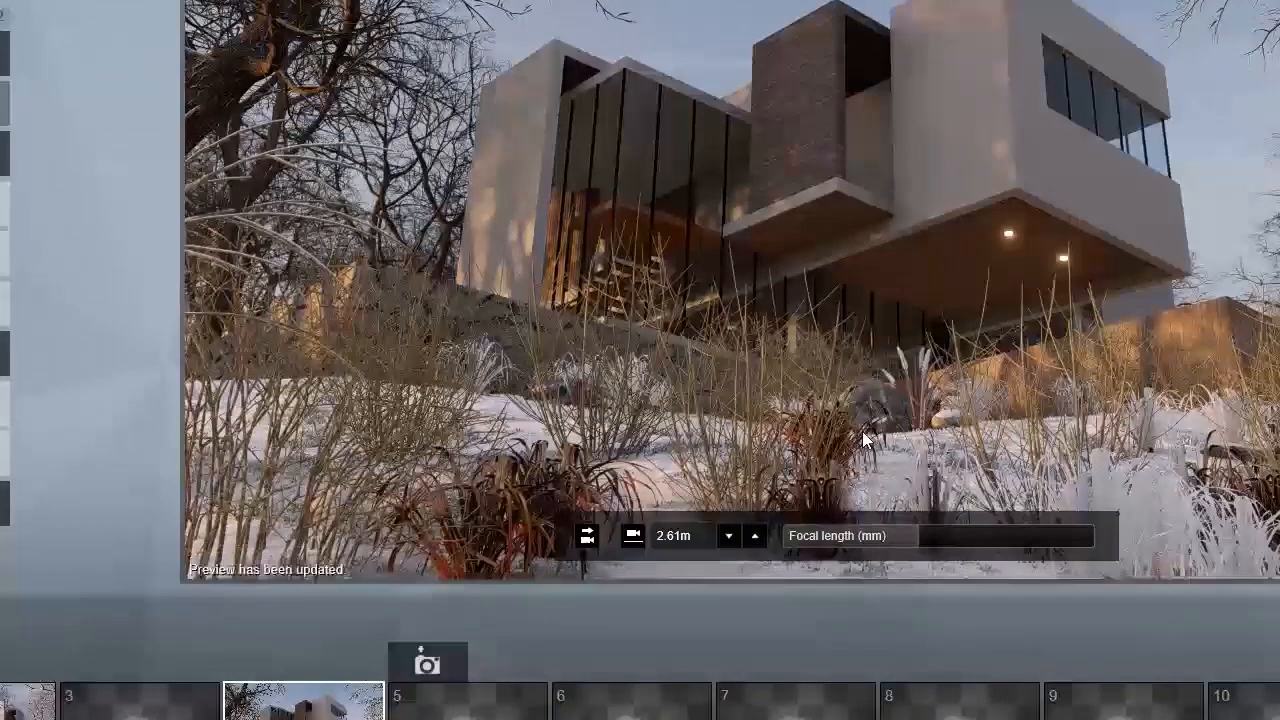
click(4, 154)
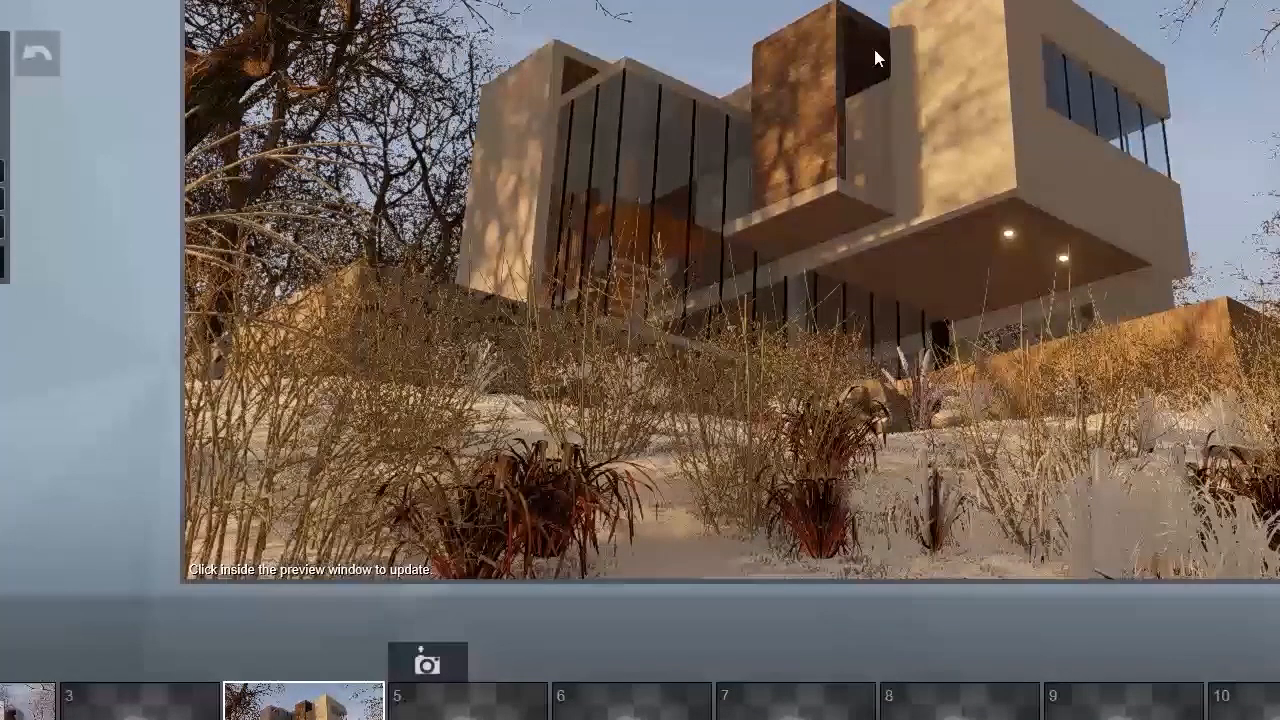
click(870, 64)
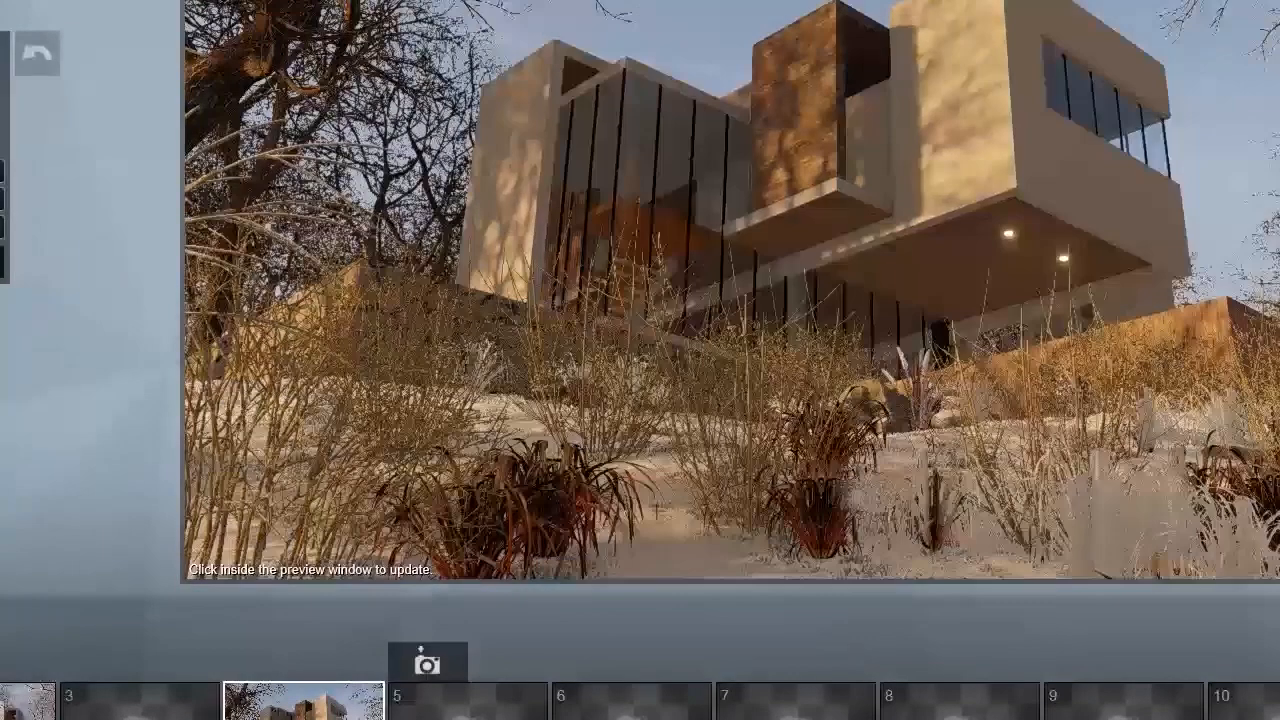
click(37, 53)
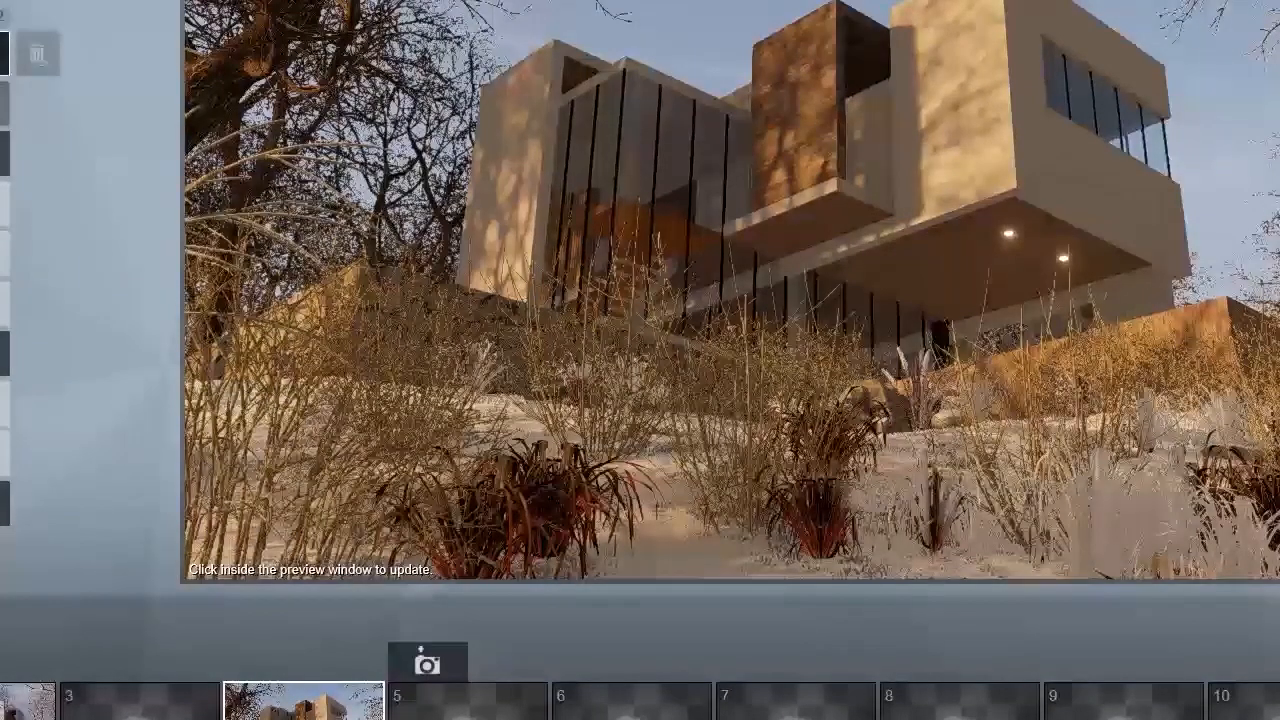
Step: Adjust the sky in photo 4 to a deeper blue with soft white clouds and update the preview
click(4, 53)
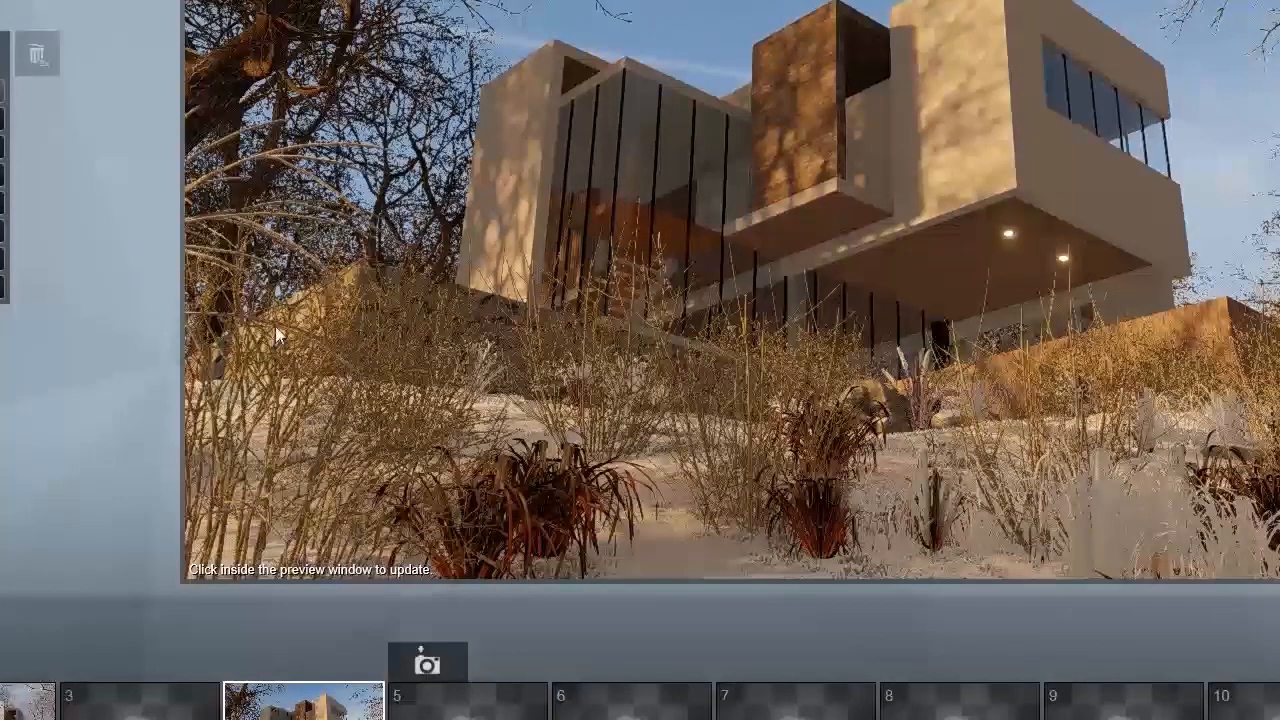
click(704, 137)
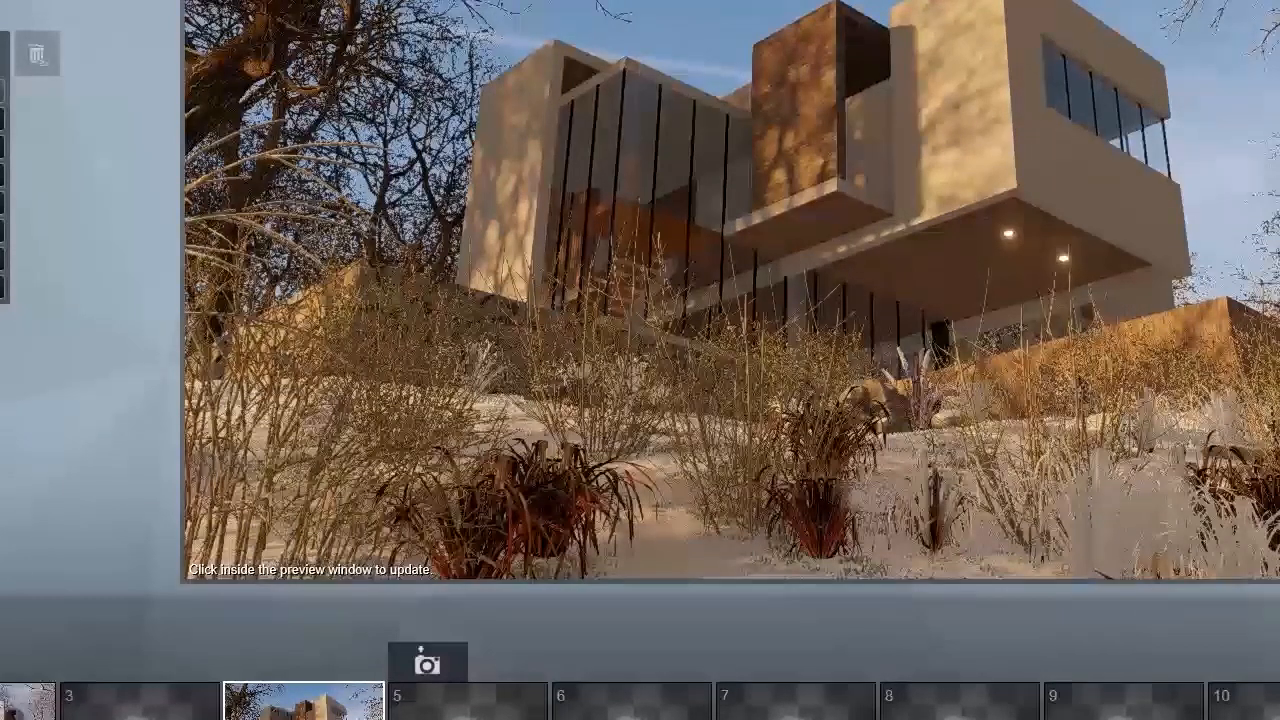
click(856, 113)
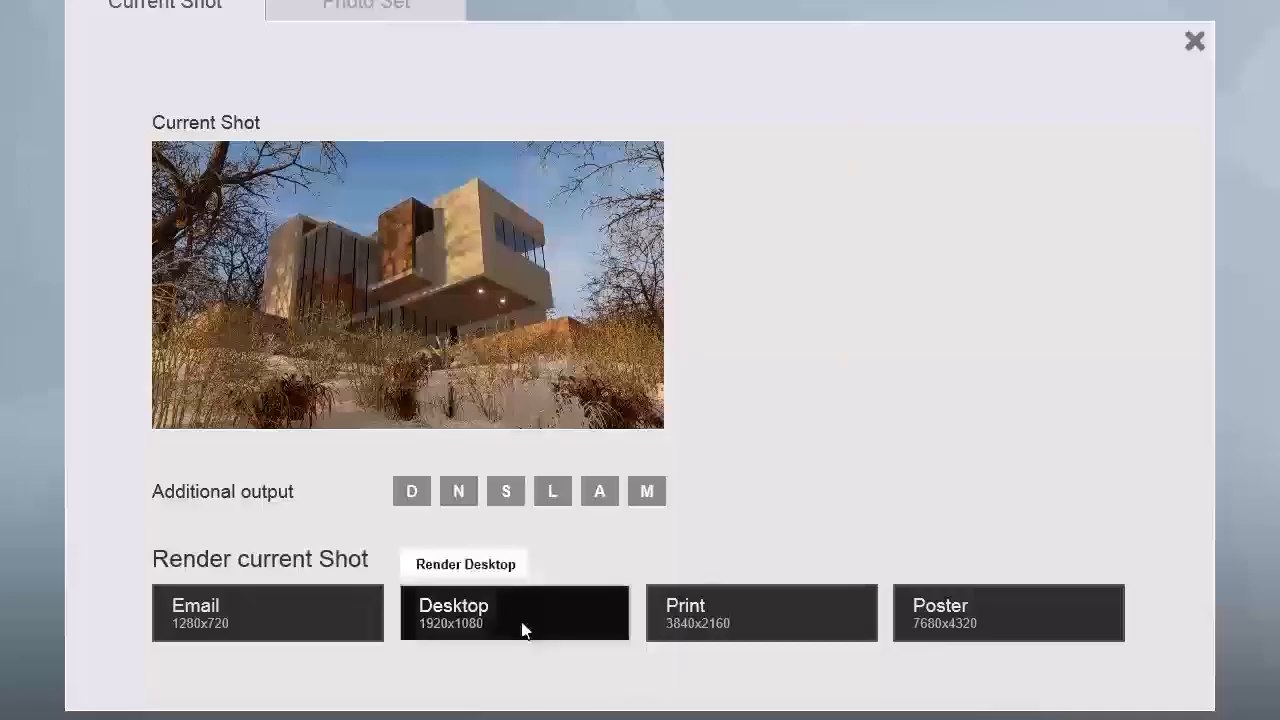
Step: Start the still image render of the photo and save the output file in the folder with the earlier renders
click(522, 629)
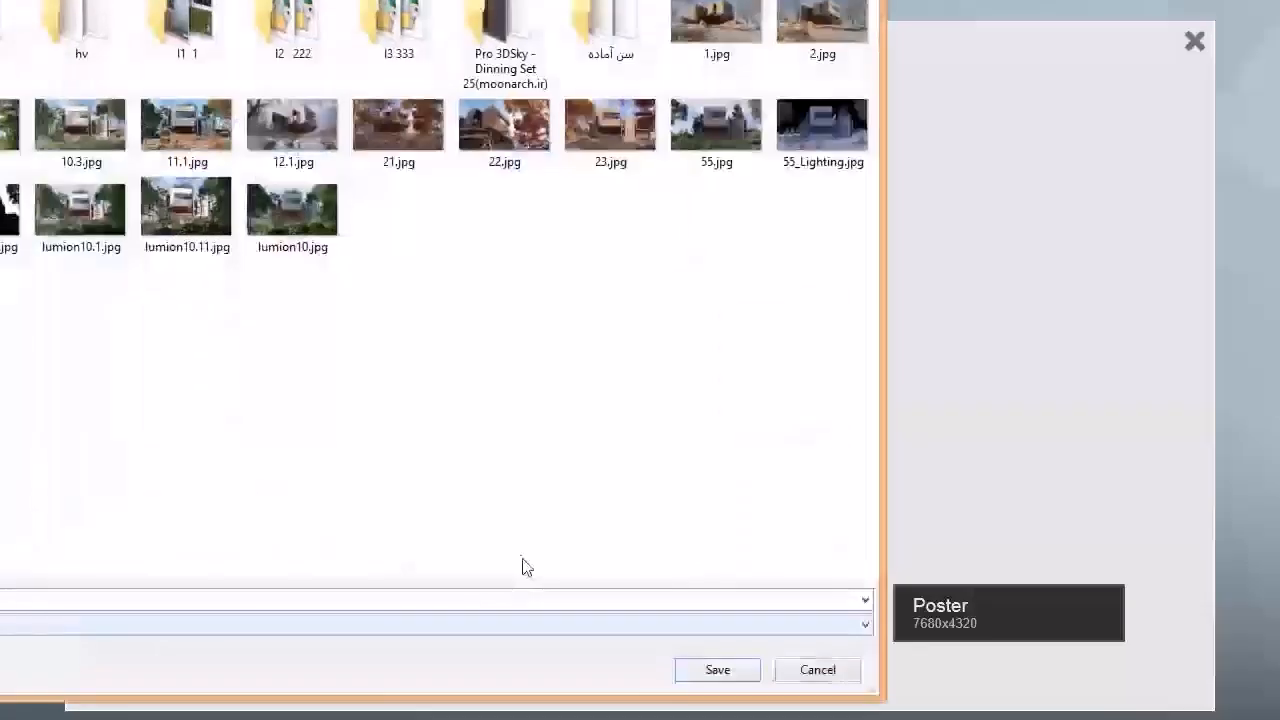
key(Return)
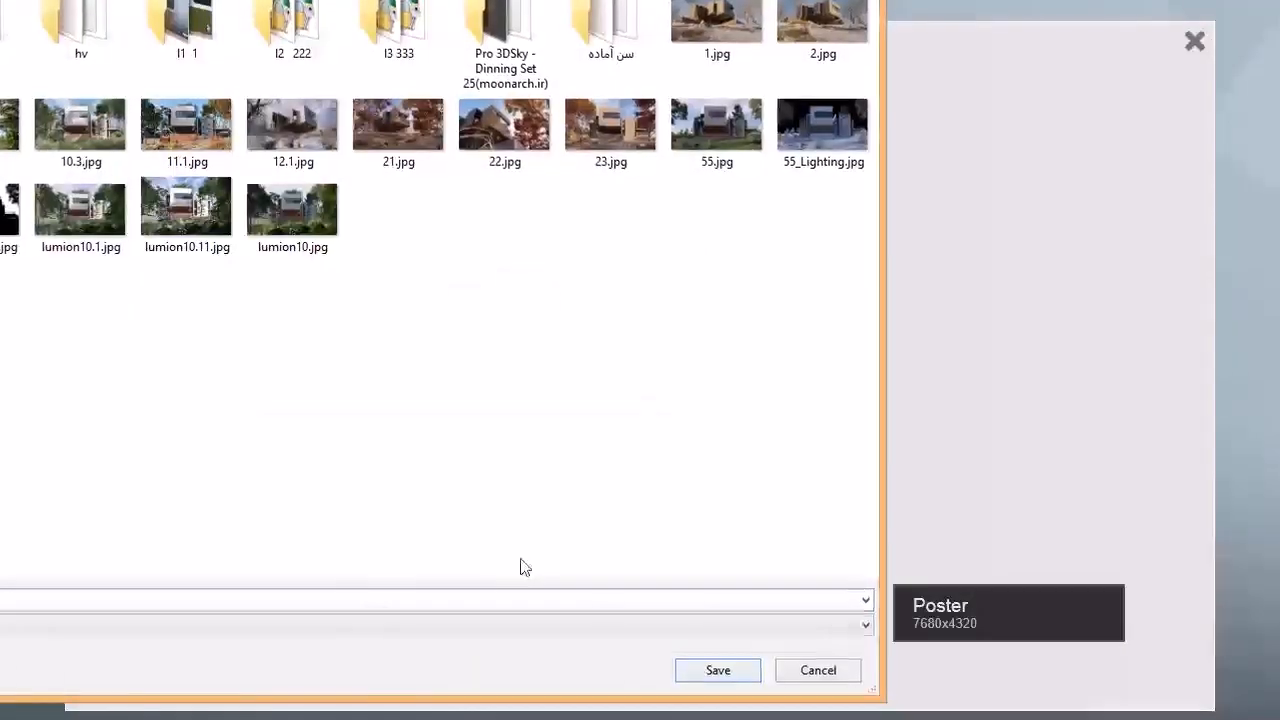
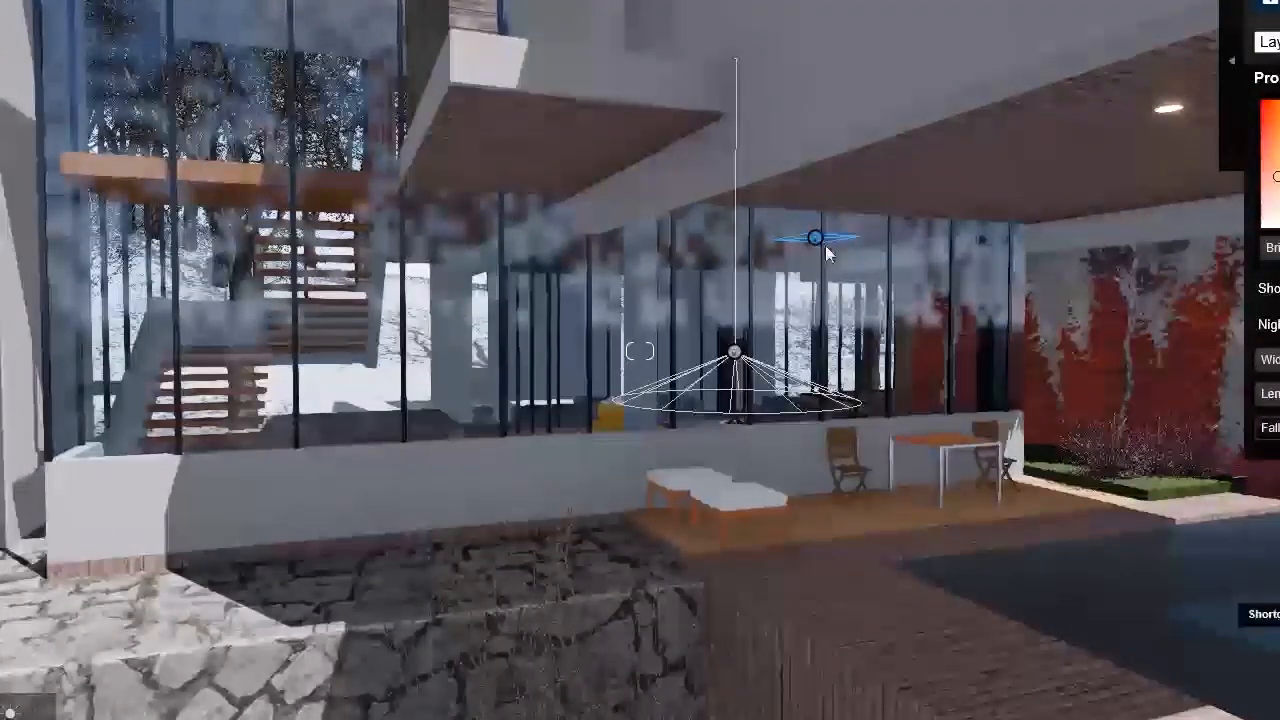
Step: Place another area light beside the staircase behind the tall glass facade
drag(819, 240, 226, 202)
right_drag(226, 202, 346, 152)
Step: Place an area light high in the recess between the brick volume and the large concrete wall
key(w)
key(a)
right_drag(582, 228, 590, 355)
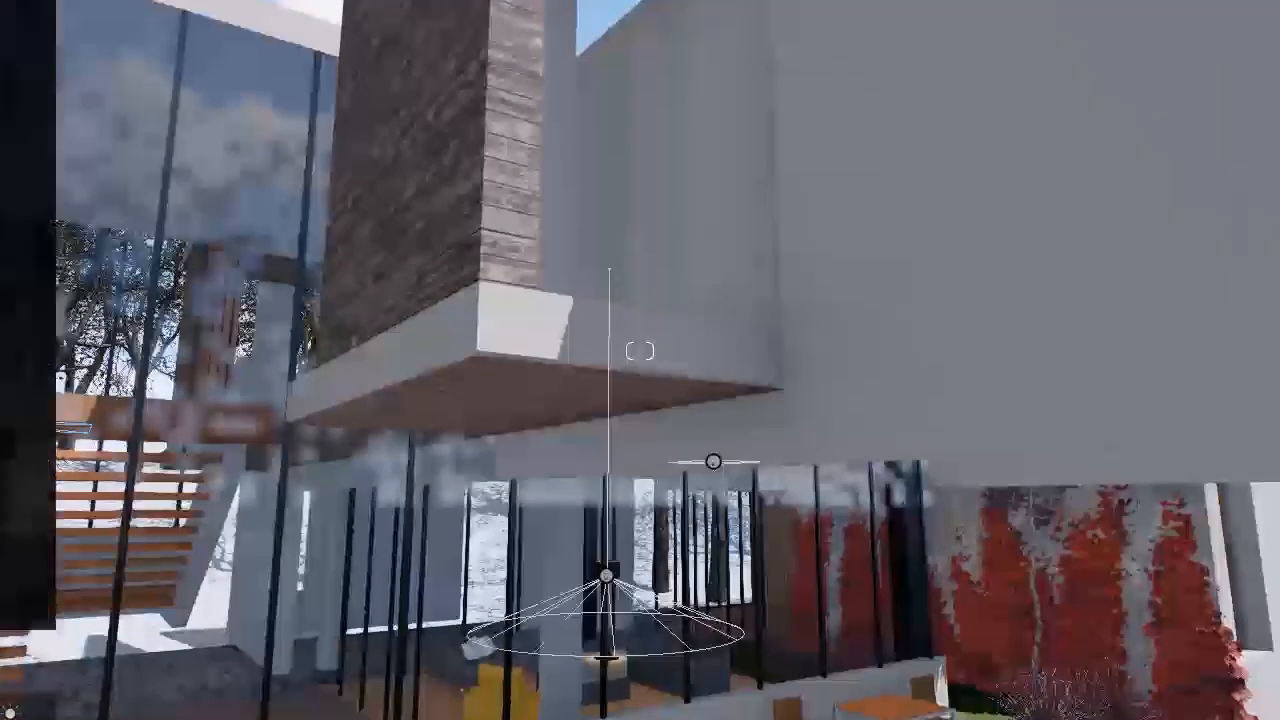
drag(124, 130, 587, 70)
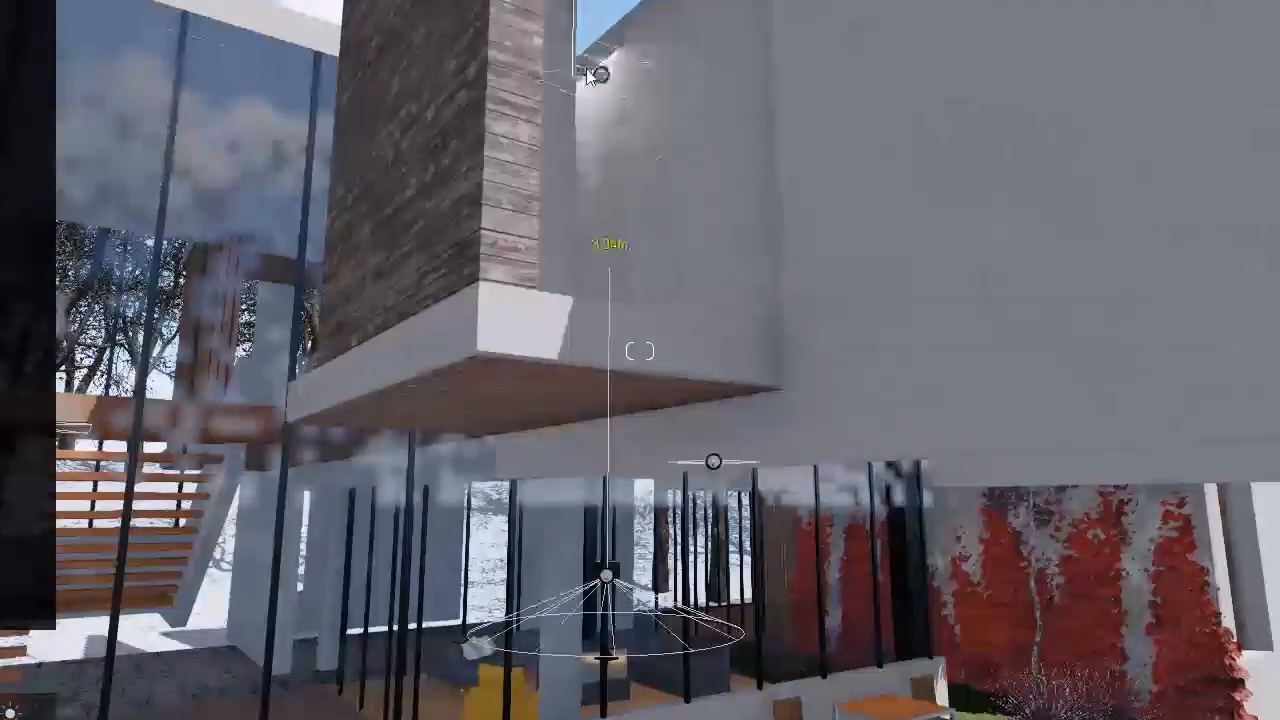
click(586, 68)
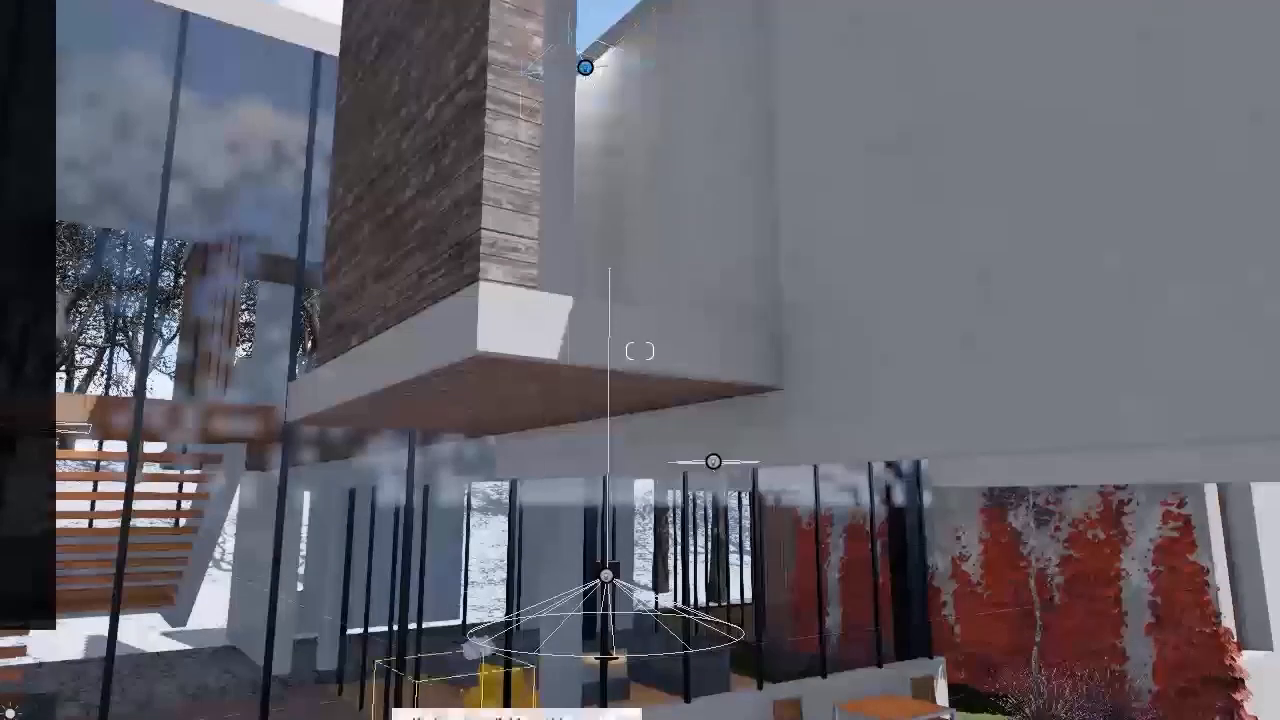
Step: Stand the new area light upright, brighten it and stretch it into a tall narrow strip
click(180, 719)
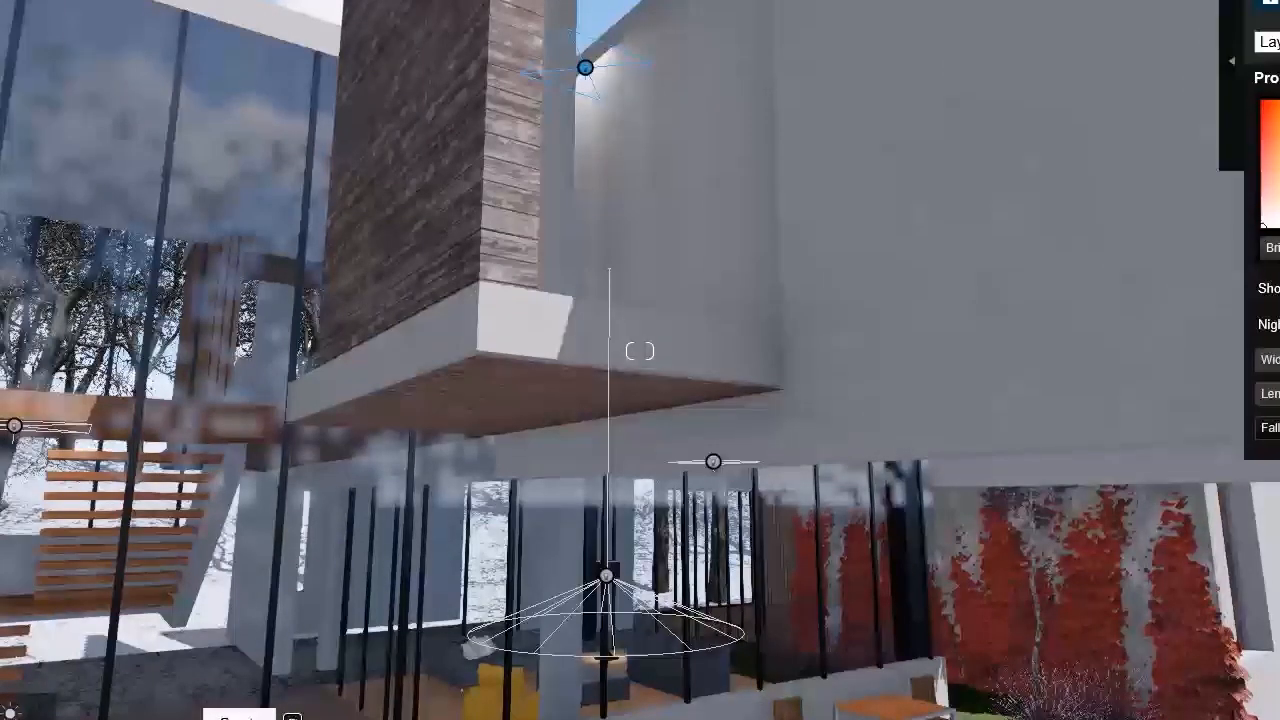
drag(1275, 248, 1279, 248)
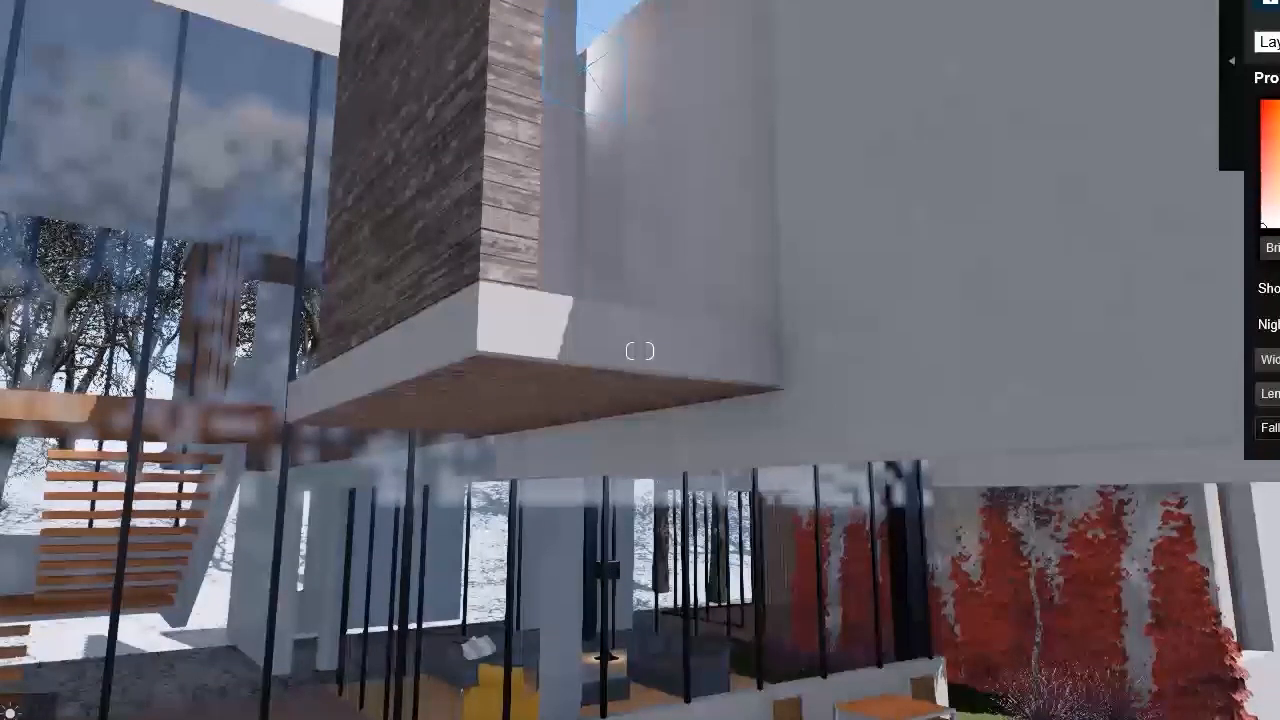
drag(1270, 360, 1279, 394)
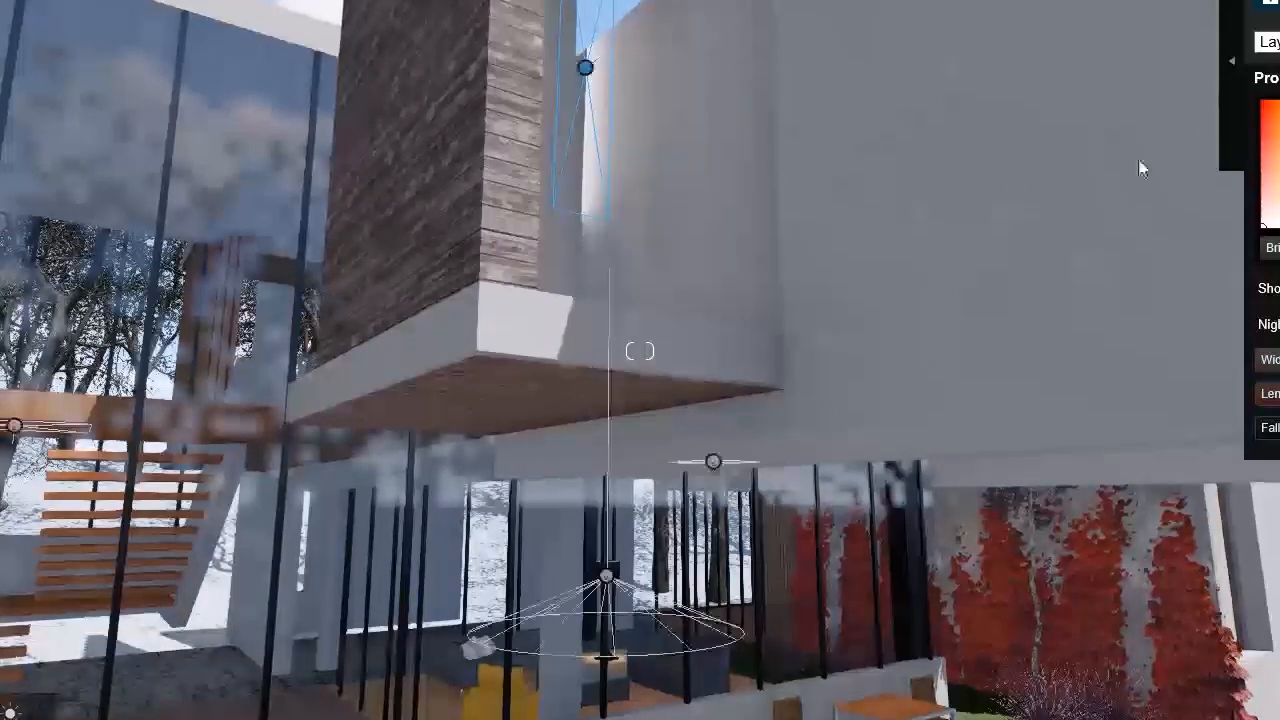
Step: Lower the strip light into the gap behind the brick volume and give it a warm tint
key(q)
key(d)
right_drag(681, 256, 698, 274)
key(w)
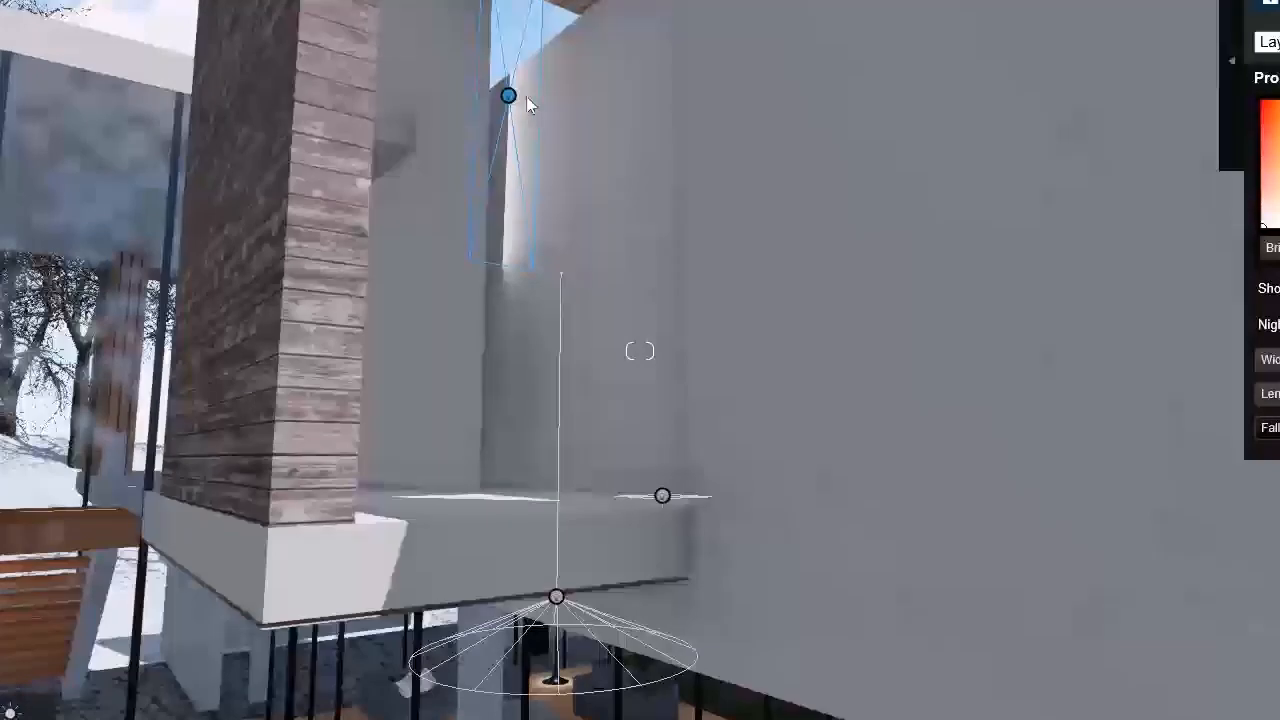
drag(508, 95, 492, 282)
key(w)
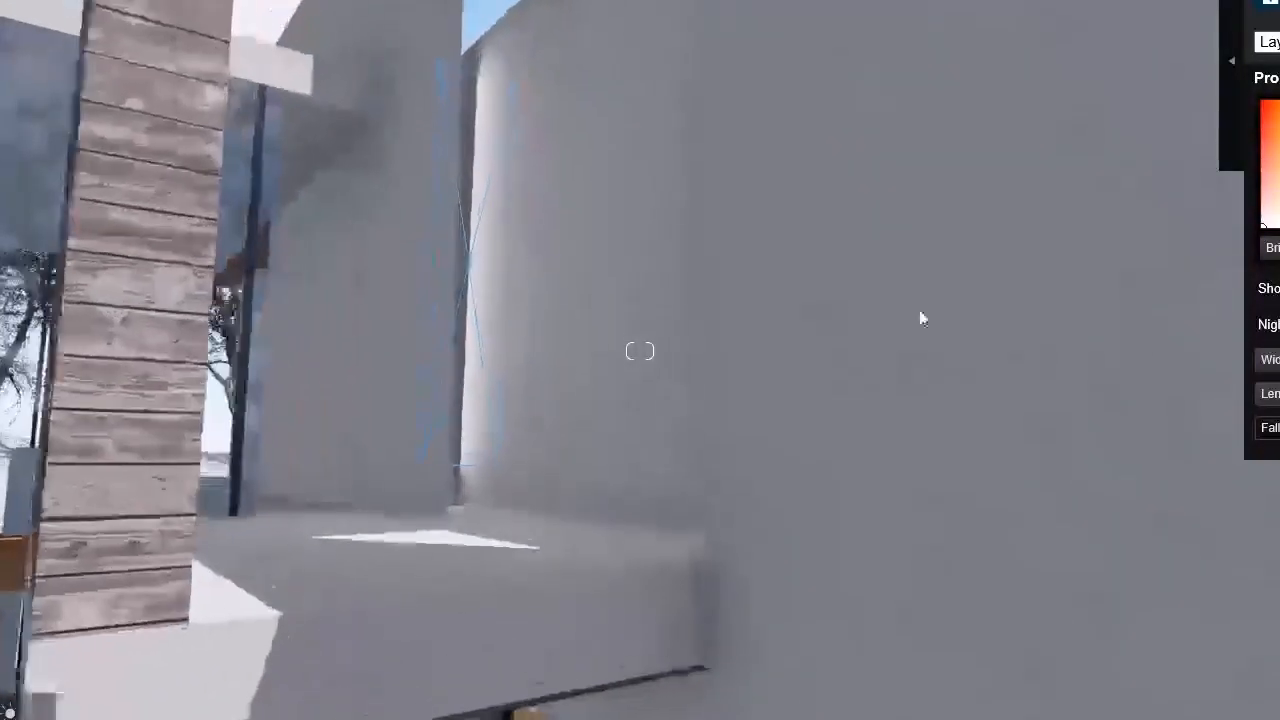
key(w)
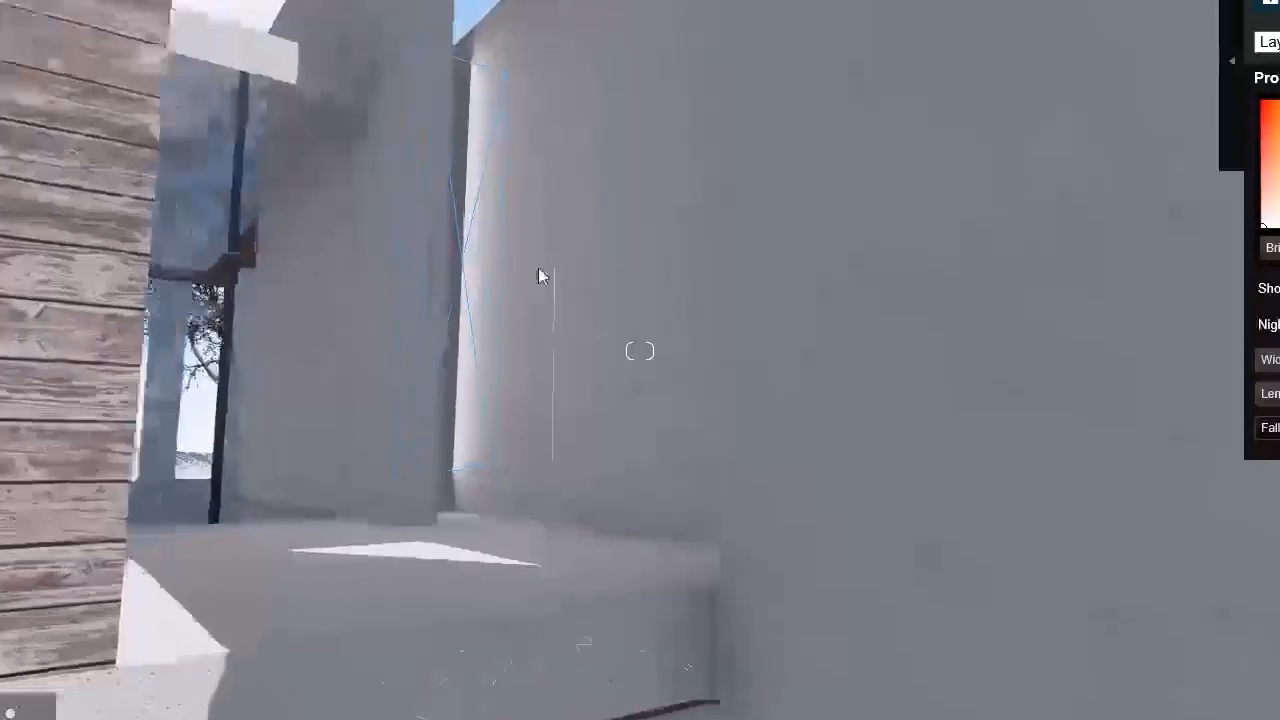
key(s)
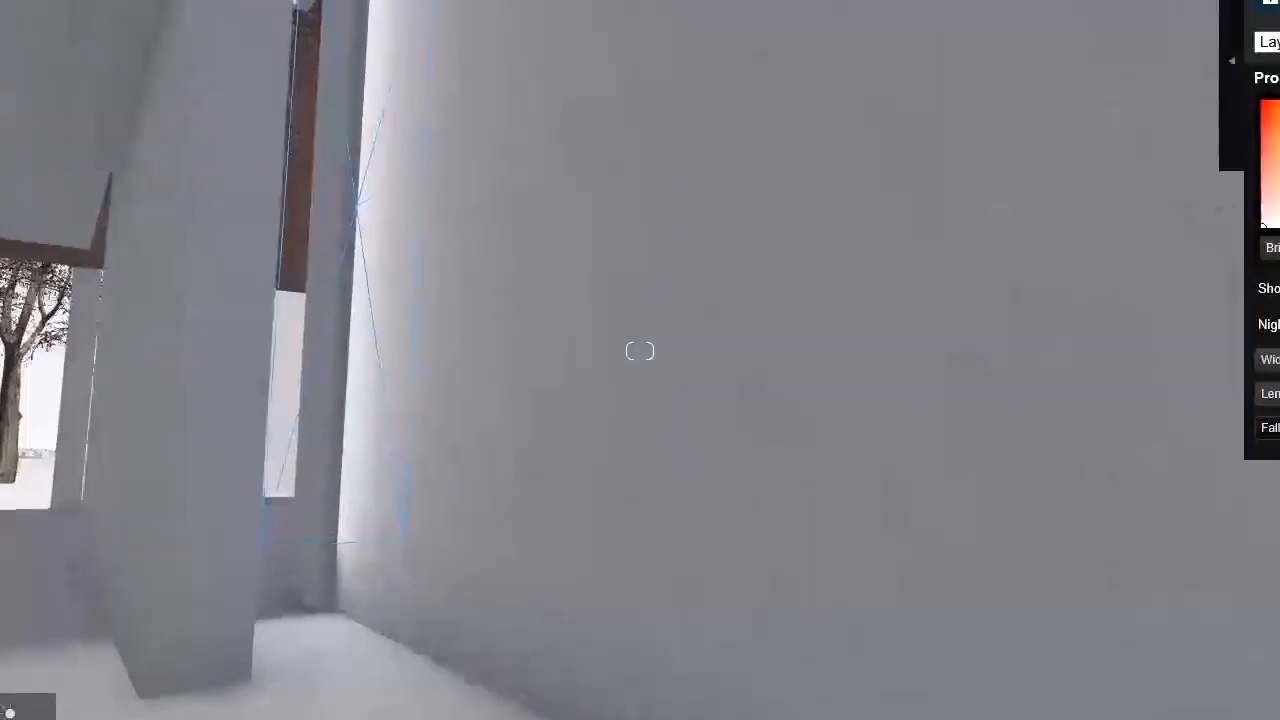
drag(355, 207, 322, 210)
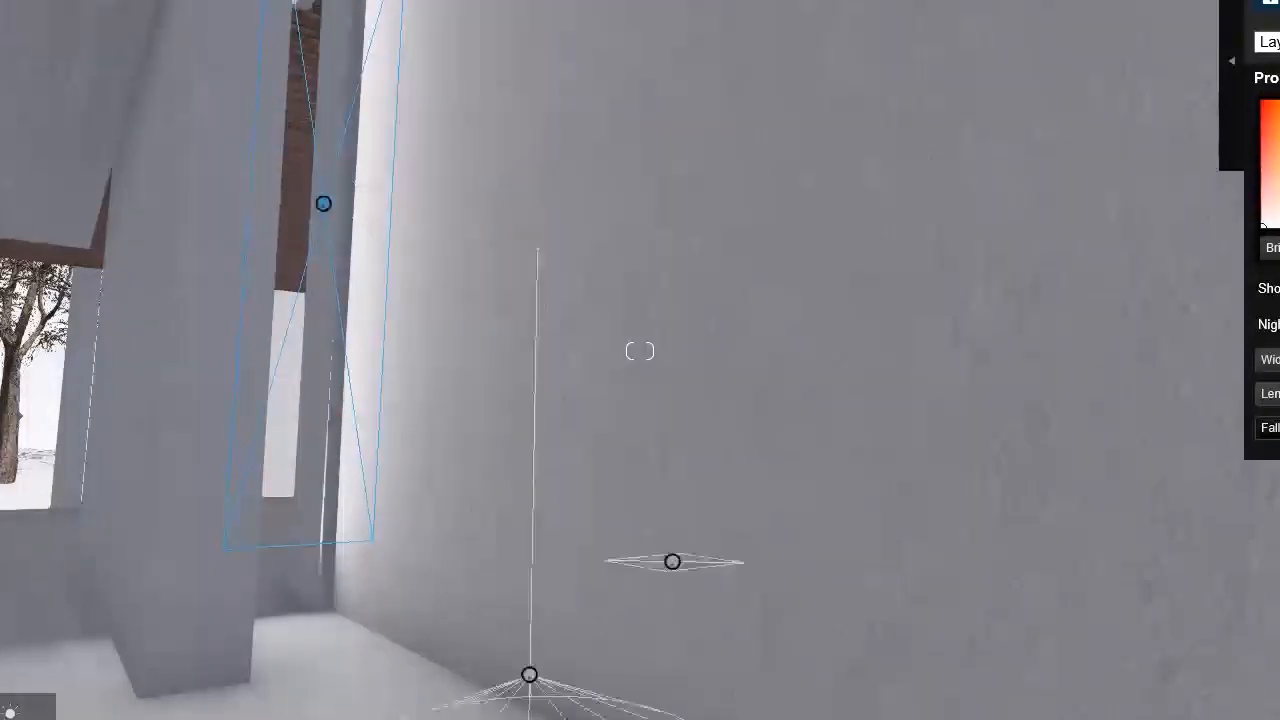
click(1268, 181)
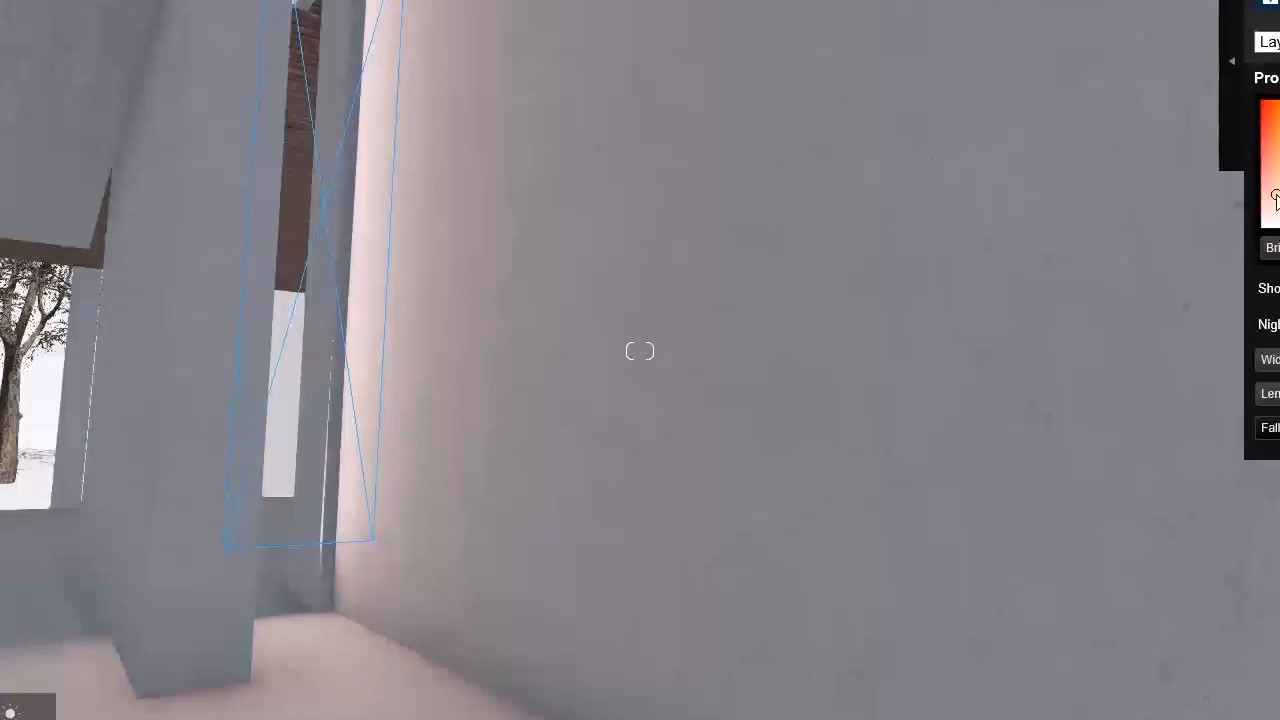
Step: Place an area light on the slatted wood ceiling of the empty upper-floor room
key(s)
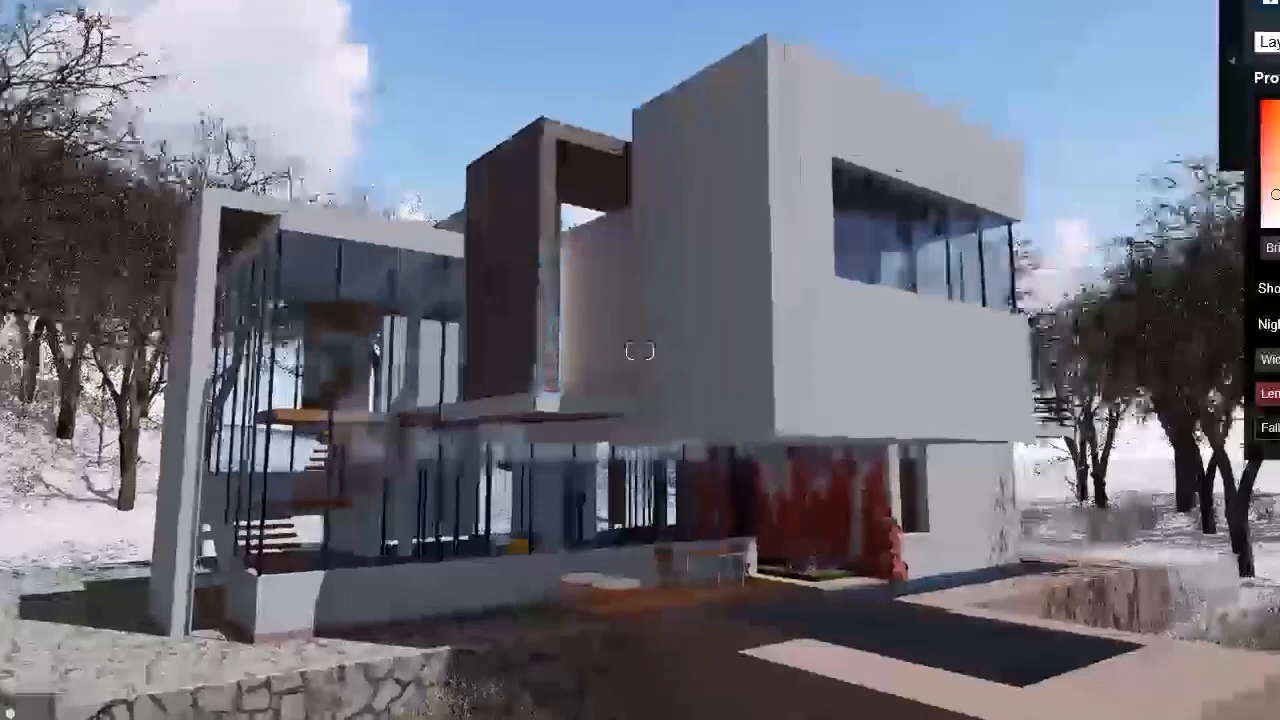
key(d)
right_drag(409, 278, 449, 328)
key(w)
key(q)
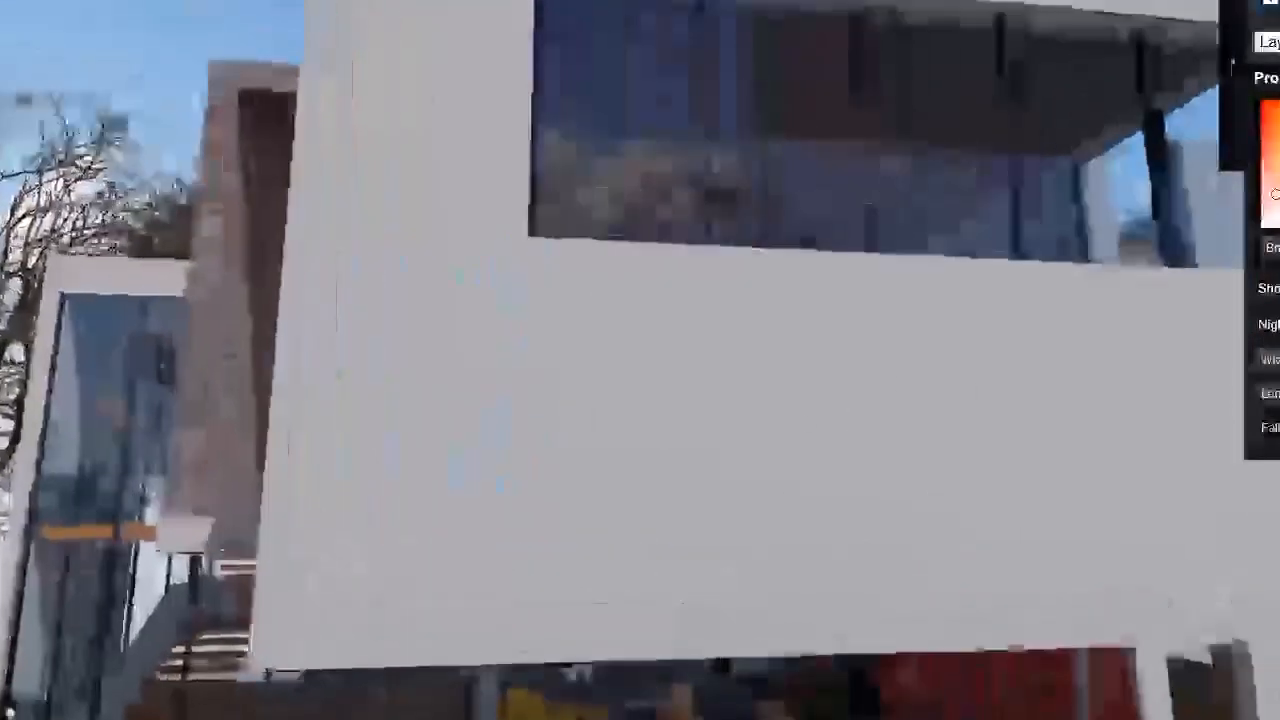
right_drag(897, 383, 1050, 408)
key(w)
right_drag(640, 360, 400, 415)
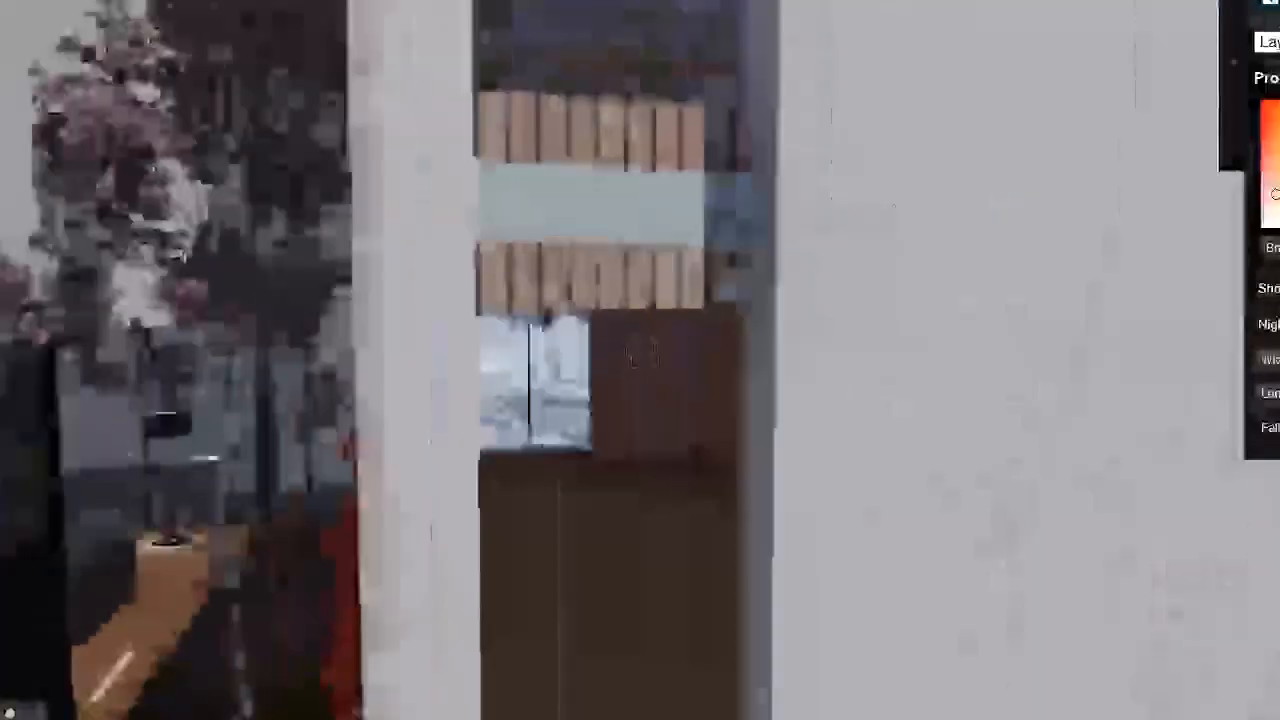
key(s)
right_drag(640, 350, 850, 350)
key(w)
key(w)
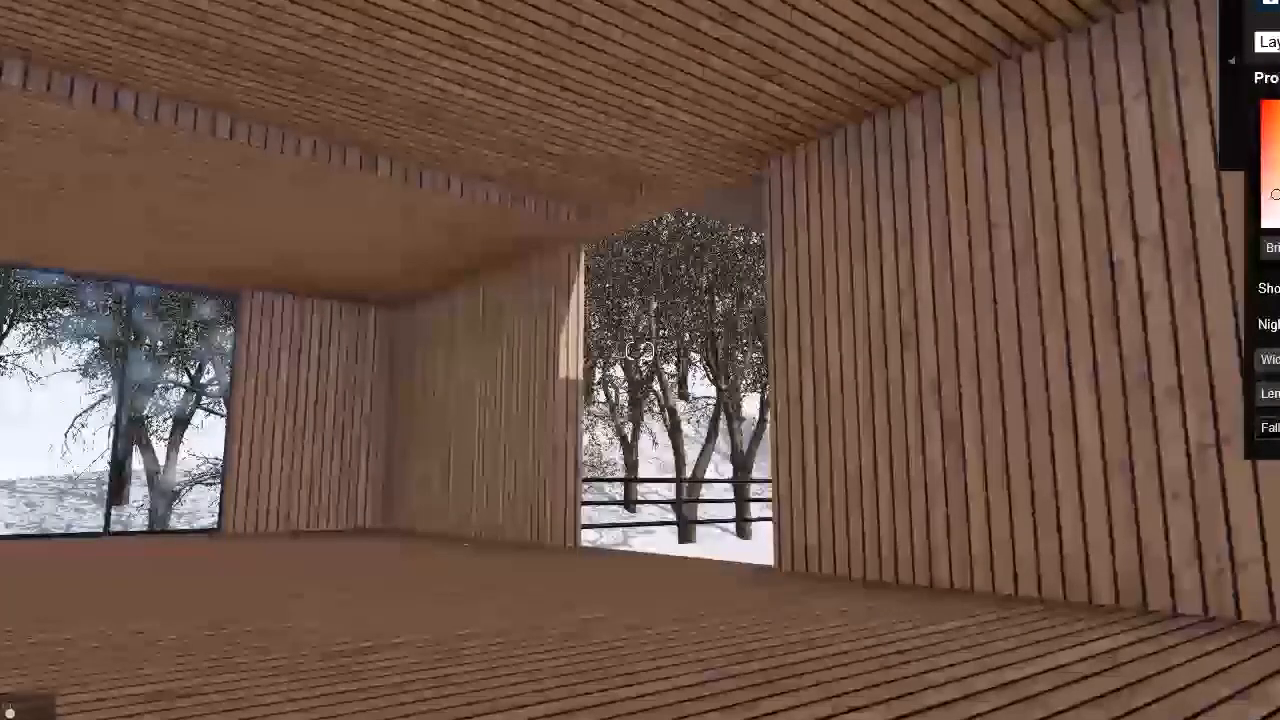
click(430, 188)
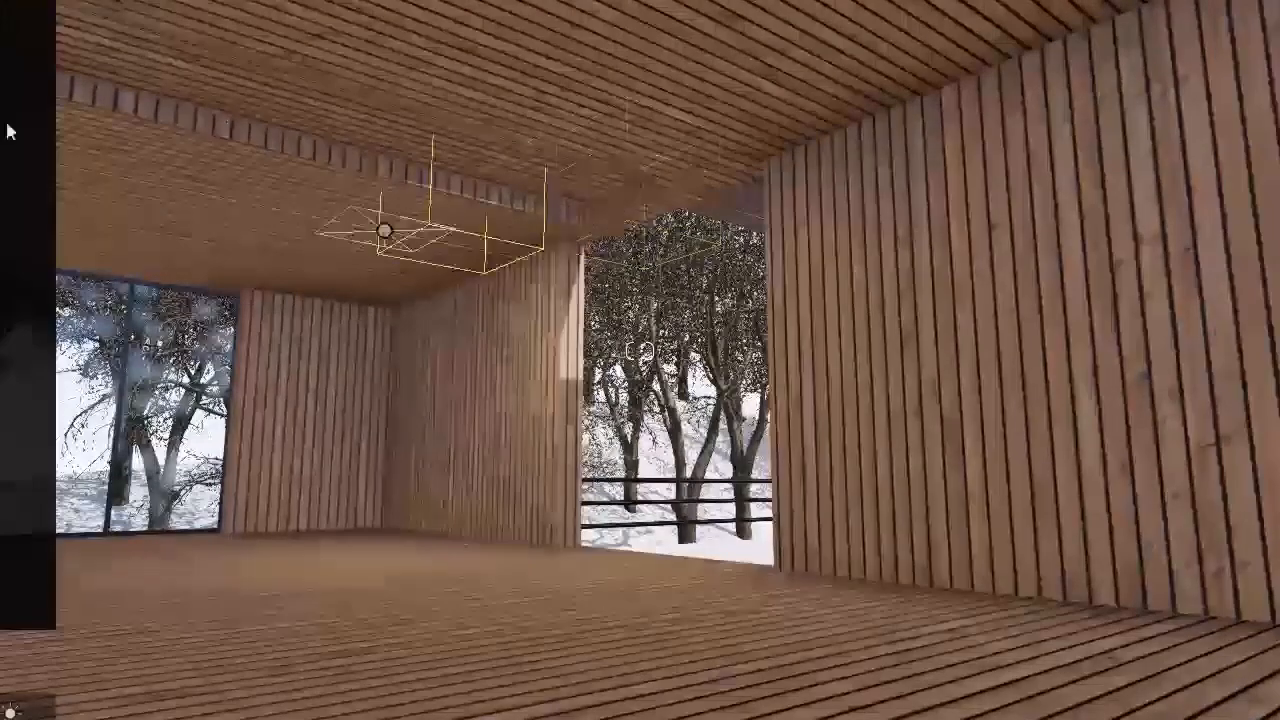
click(231, 97)
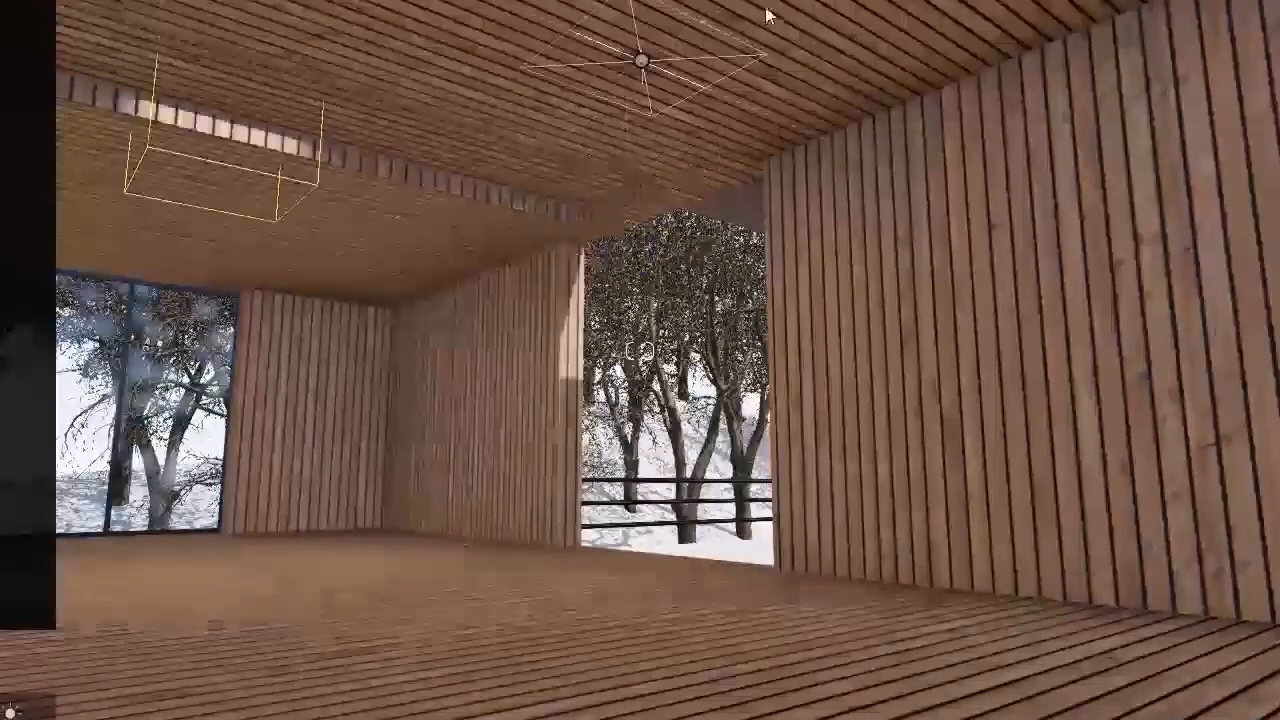
click(785, 6)
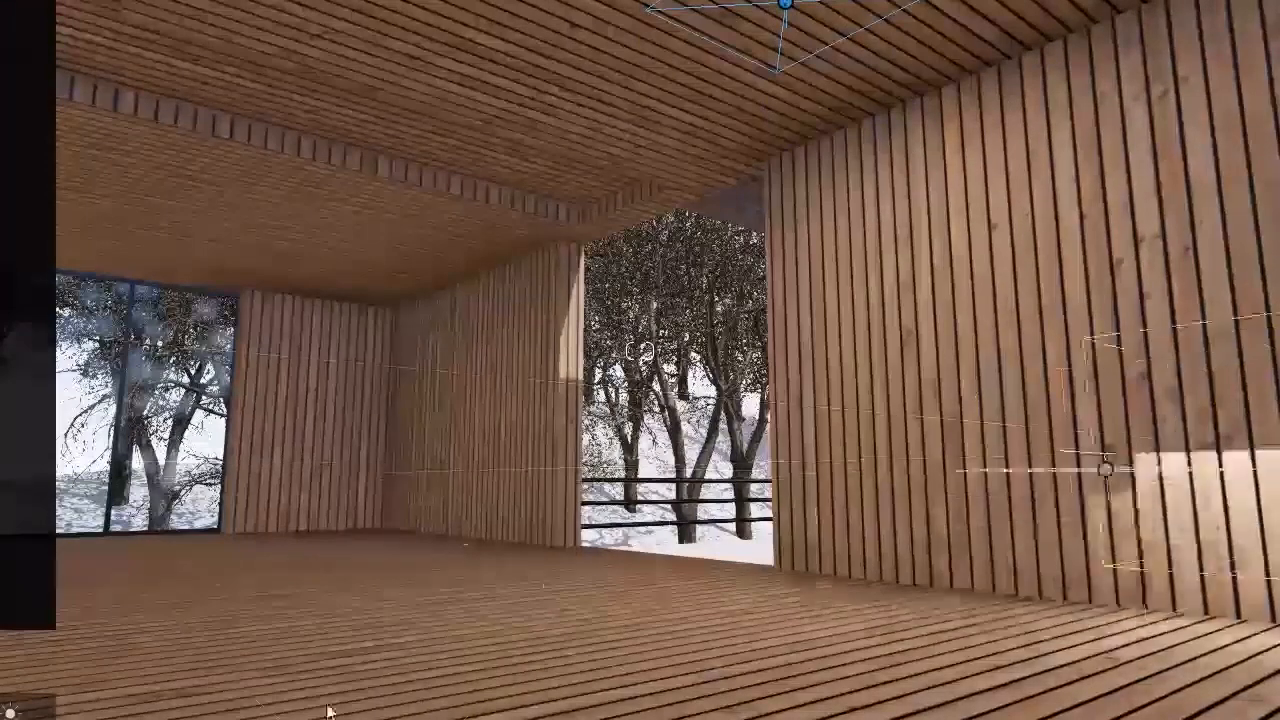
Step: Return to photo 4, restore its saved camera view and raise the camera to about 3.28 m
click(180, 714)
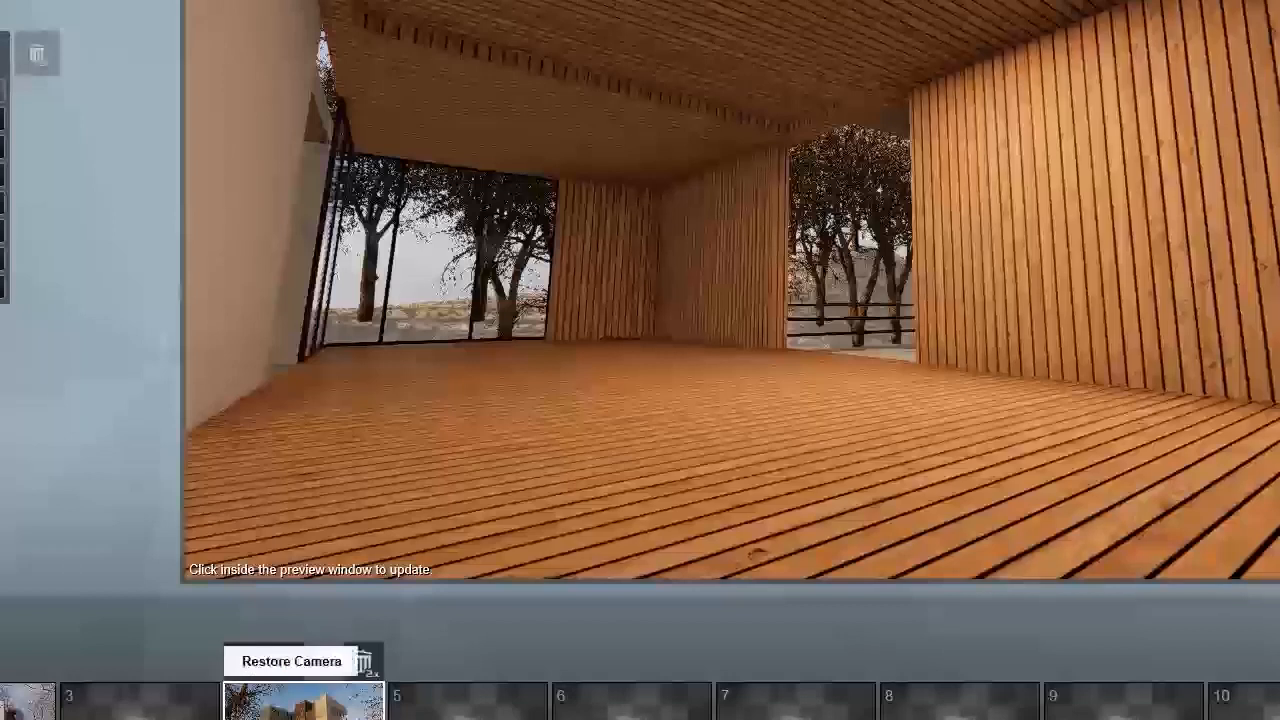
click(363, 662)
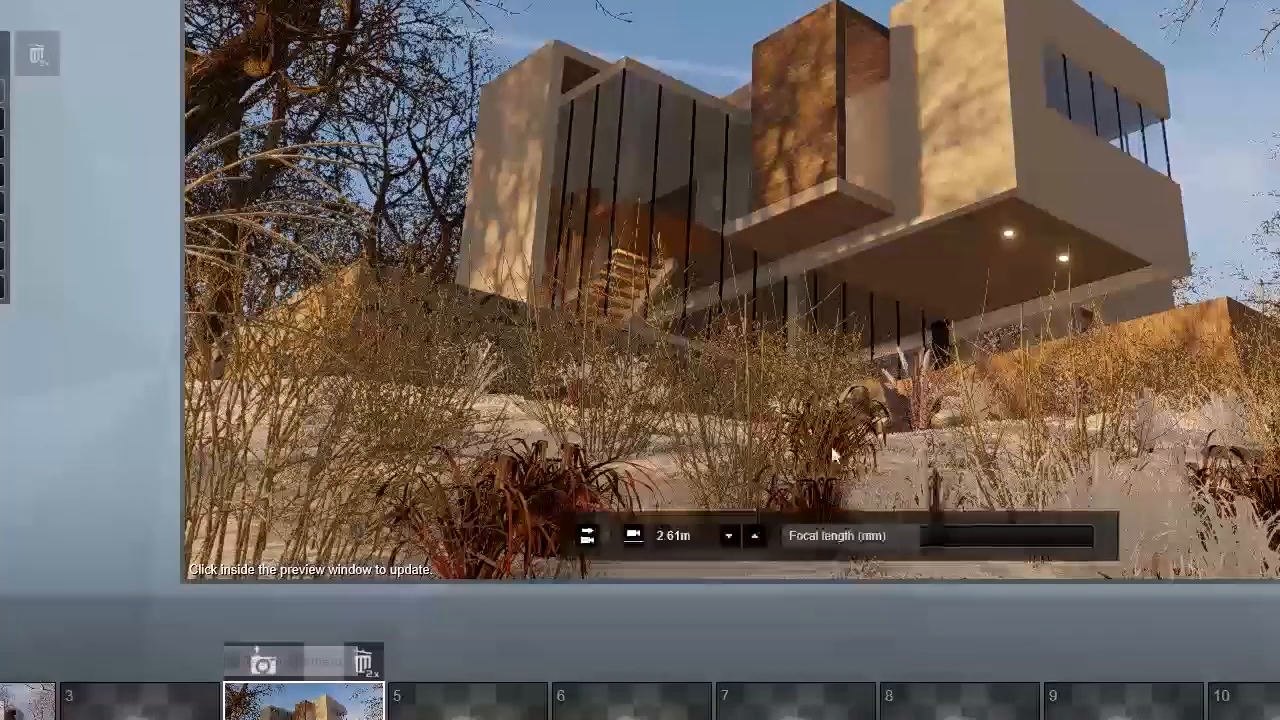
key(q)
key(q)
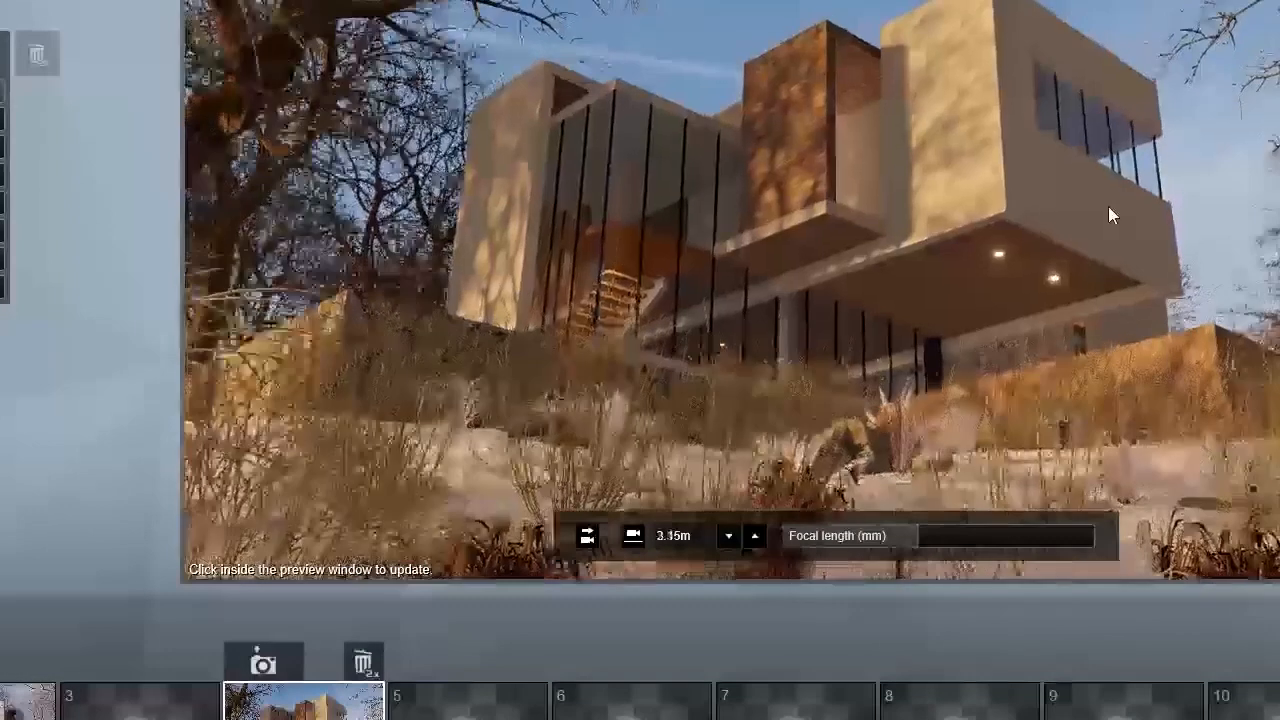
right_drag(1103, 215, 1100, 226)
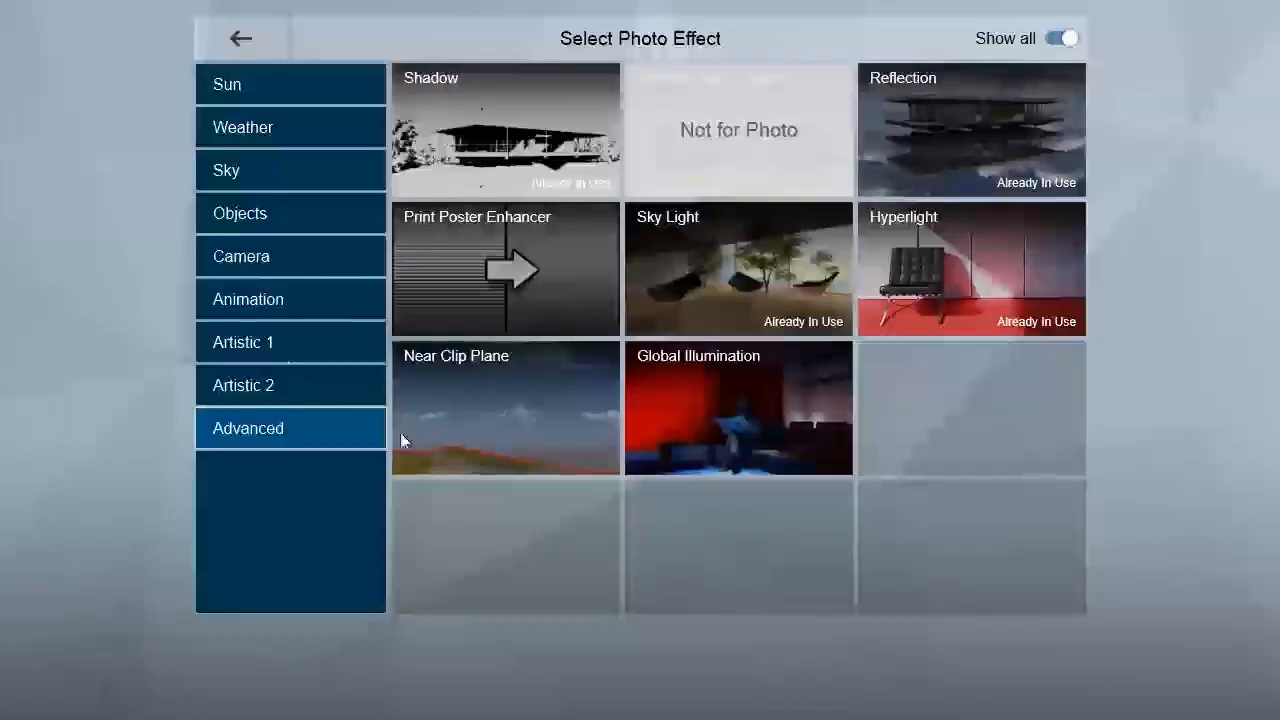
Step: Add the Depth of Field camera effect to photo 4
click(254, 262)
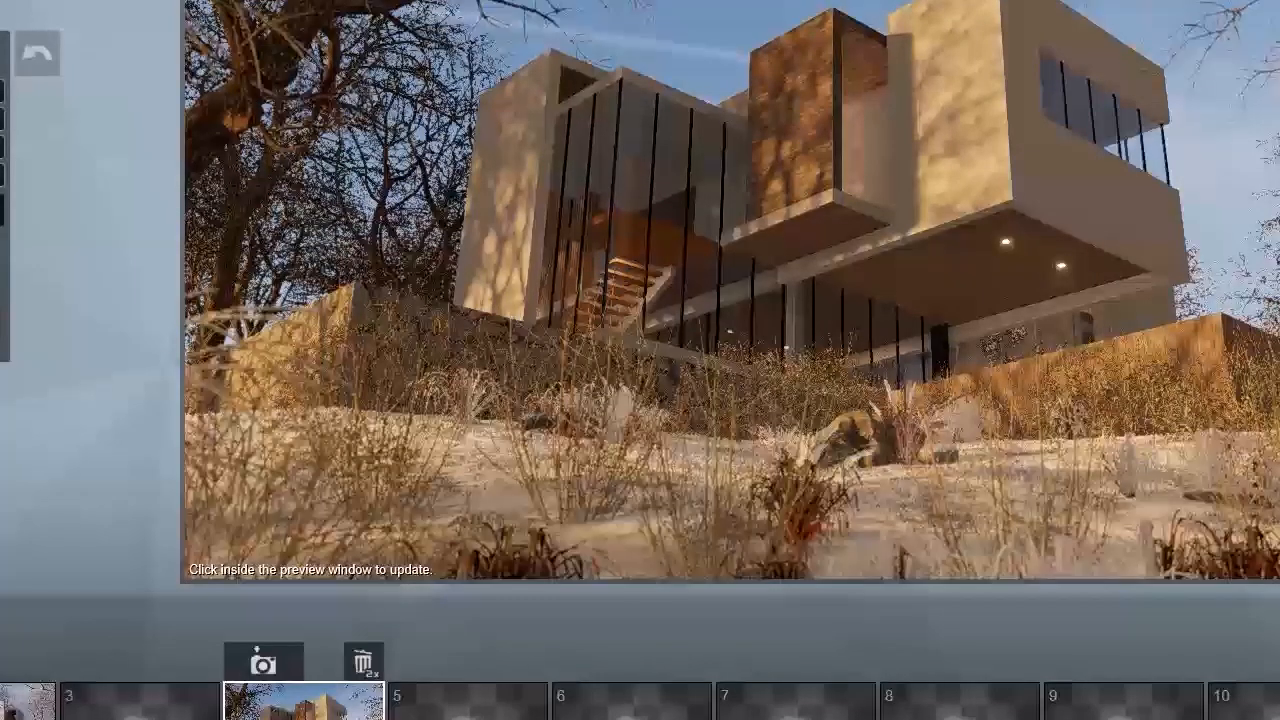
mouse_move(813, 463)
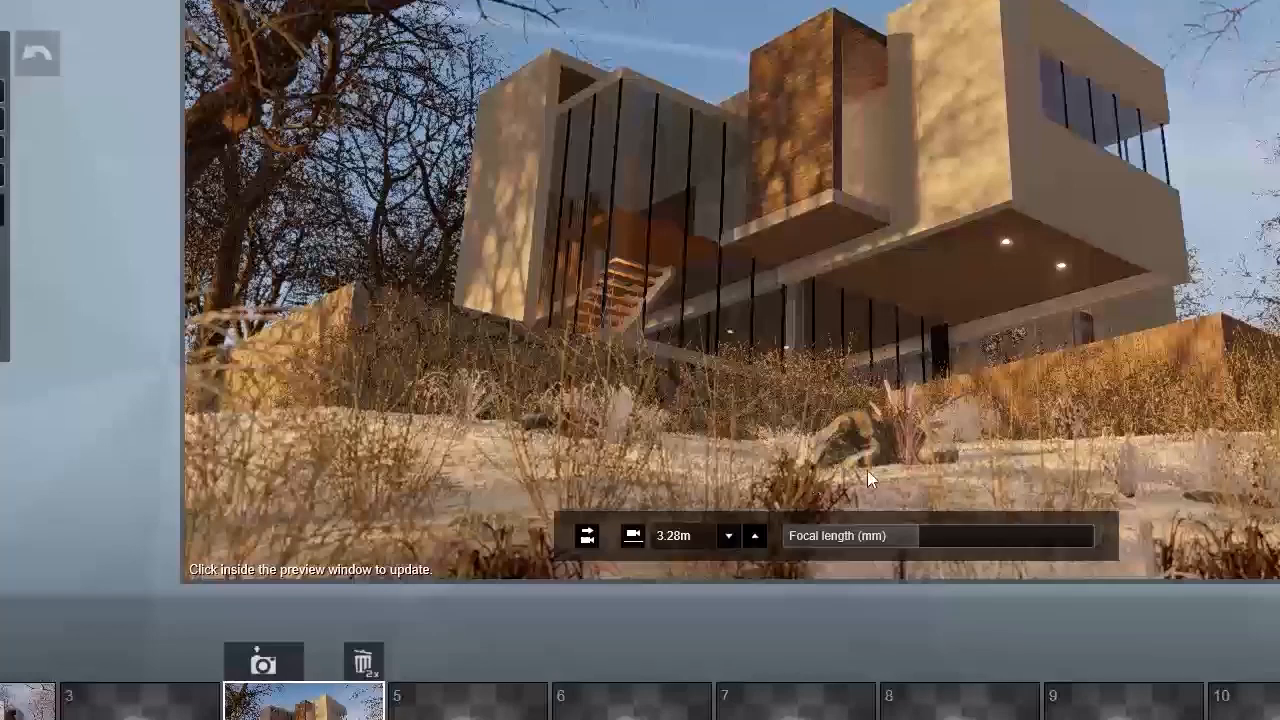
mouse_move(955, 390)
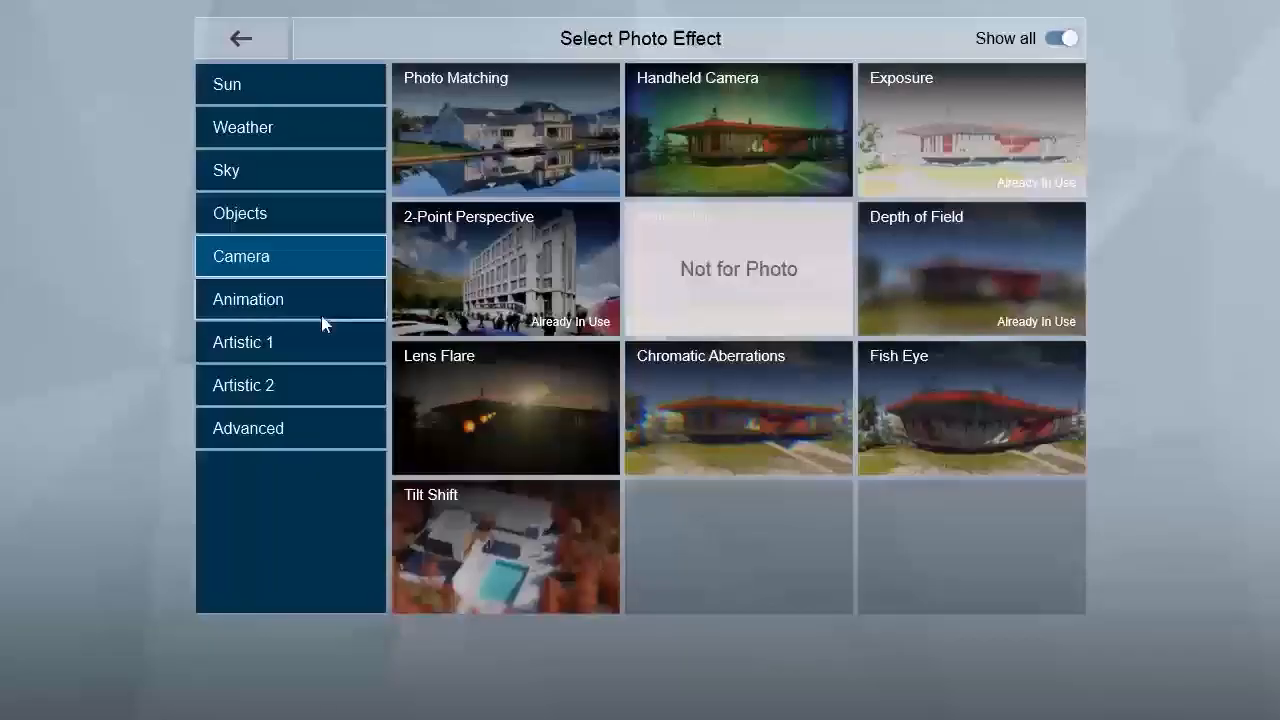
Step: Add the Real Skies effect to photo 4 with the Overcast 1 sky and update the preview
click(249, 171)
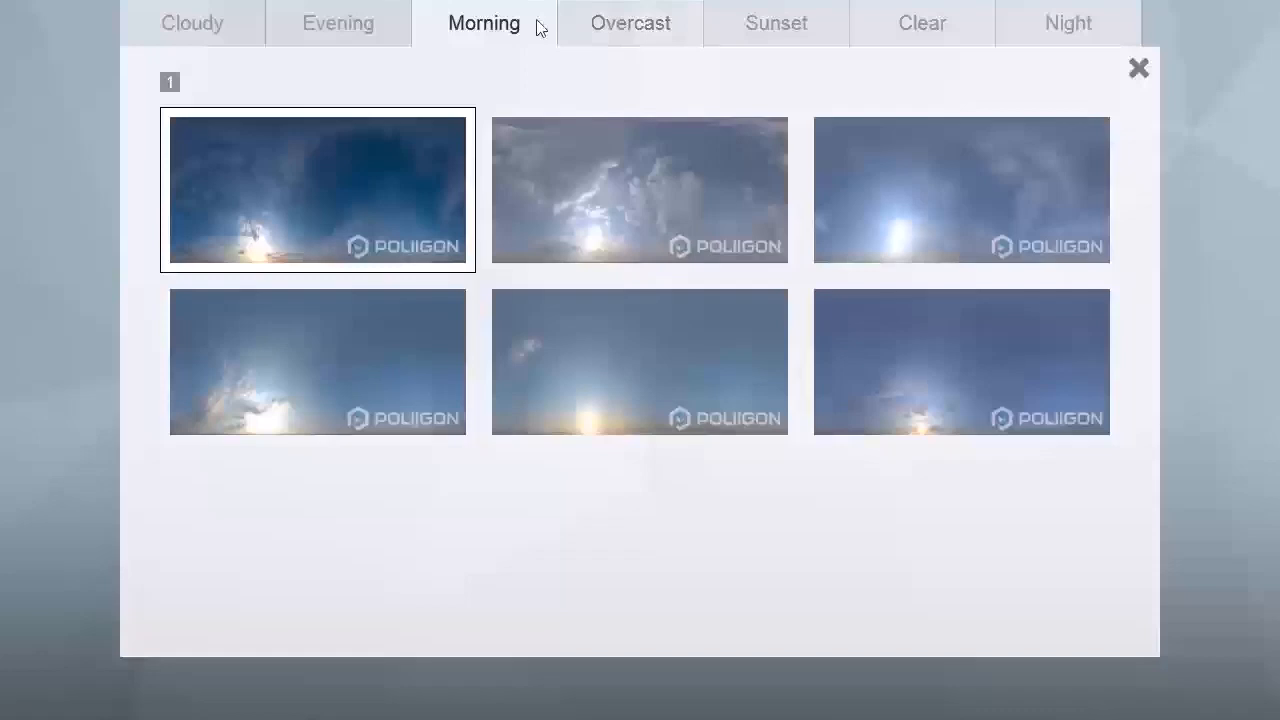
click(623, 22)
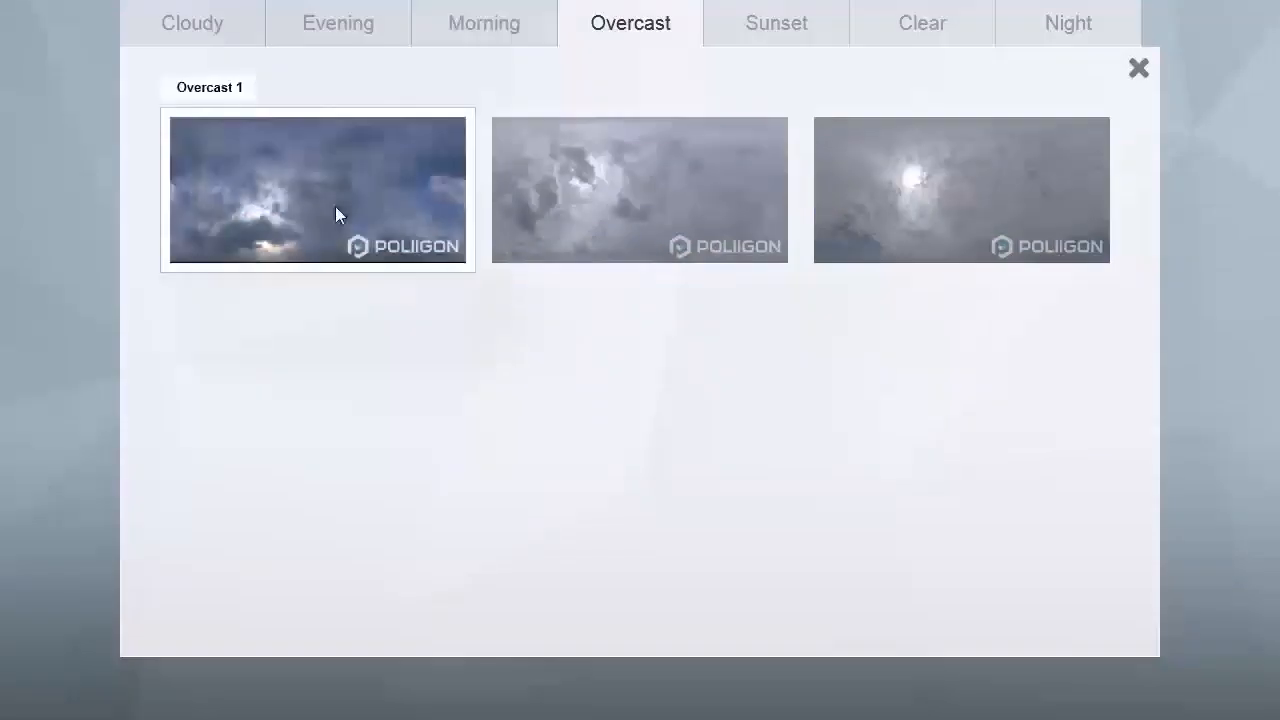
click(335, 206)
click(335, 206)
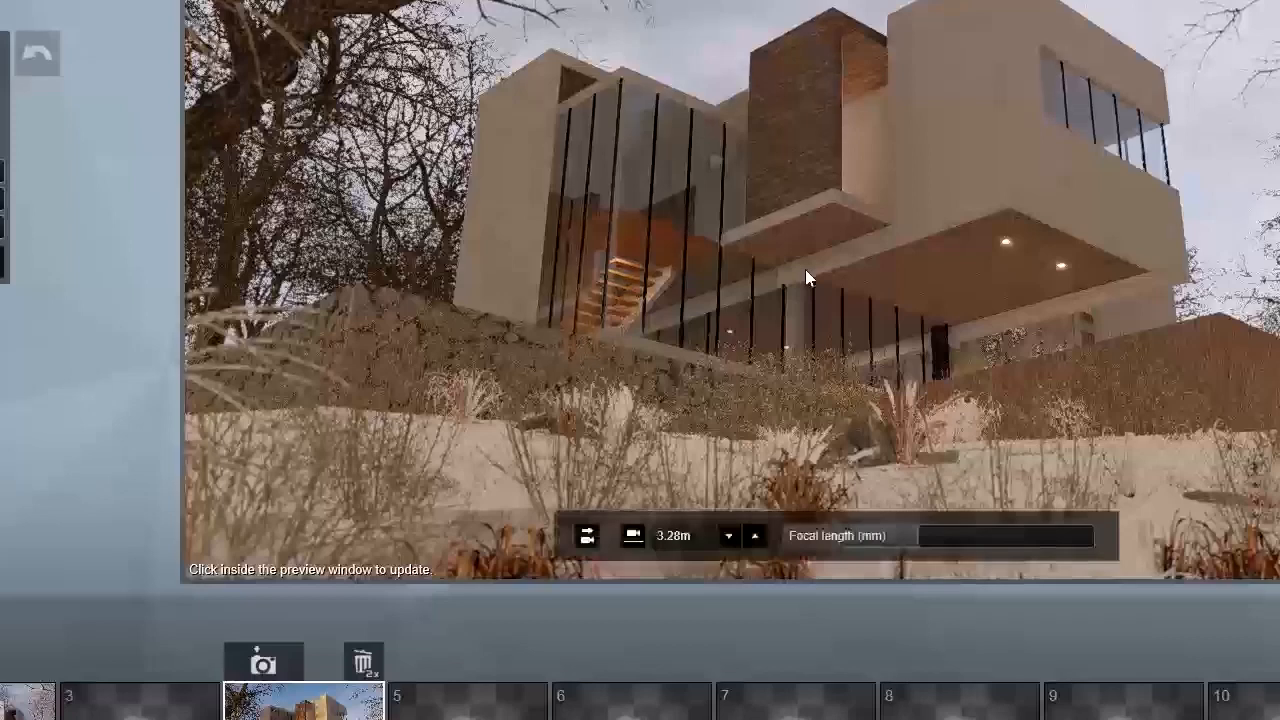
click(805, 269)
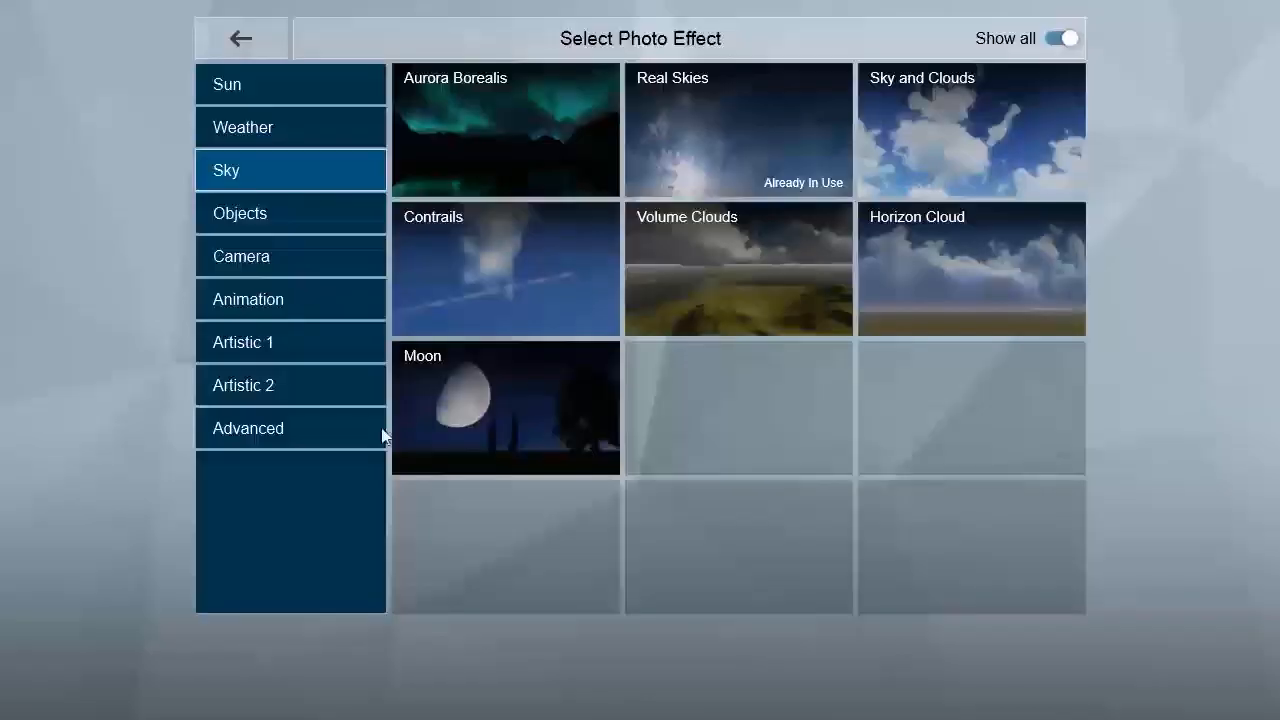
Step: Add an Artistic 1 effect to photo 4 and shift its colours to a darker, cold blue dusk look, updating the preview
click(315, 432)
click(297, 352)
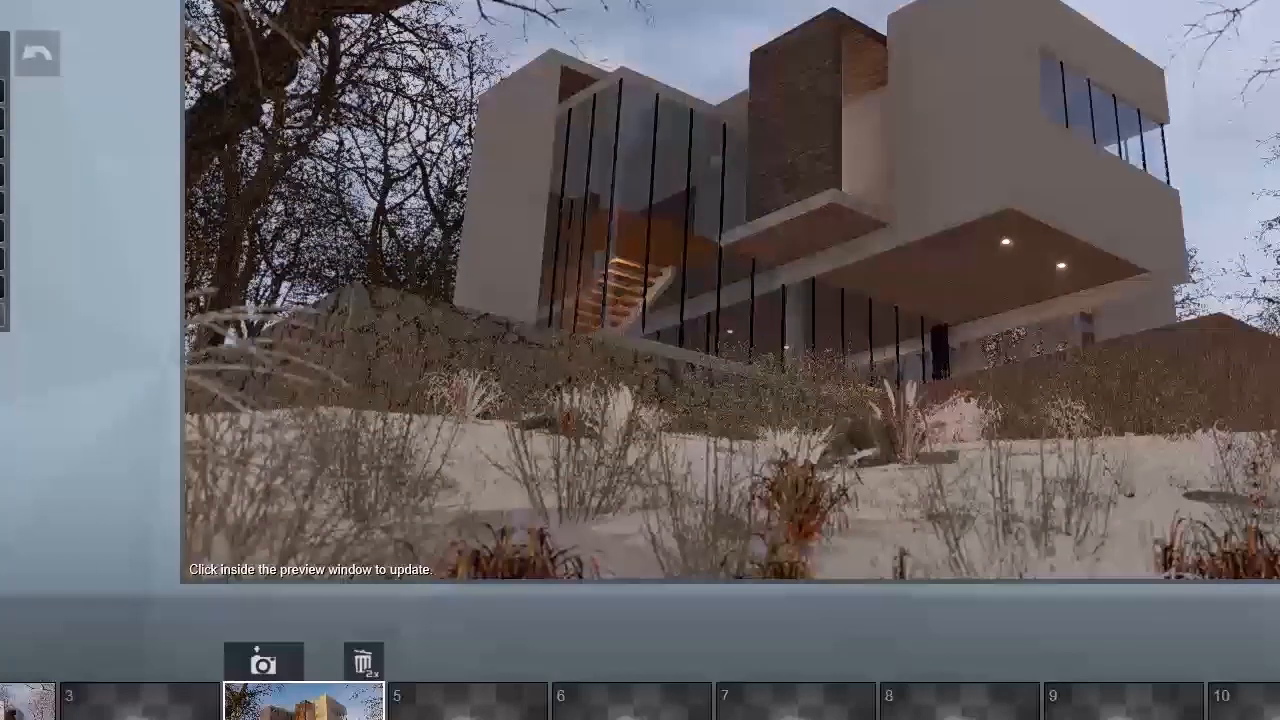
click(660, 180)
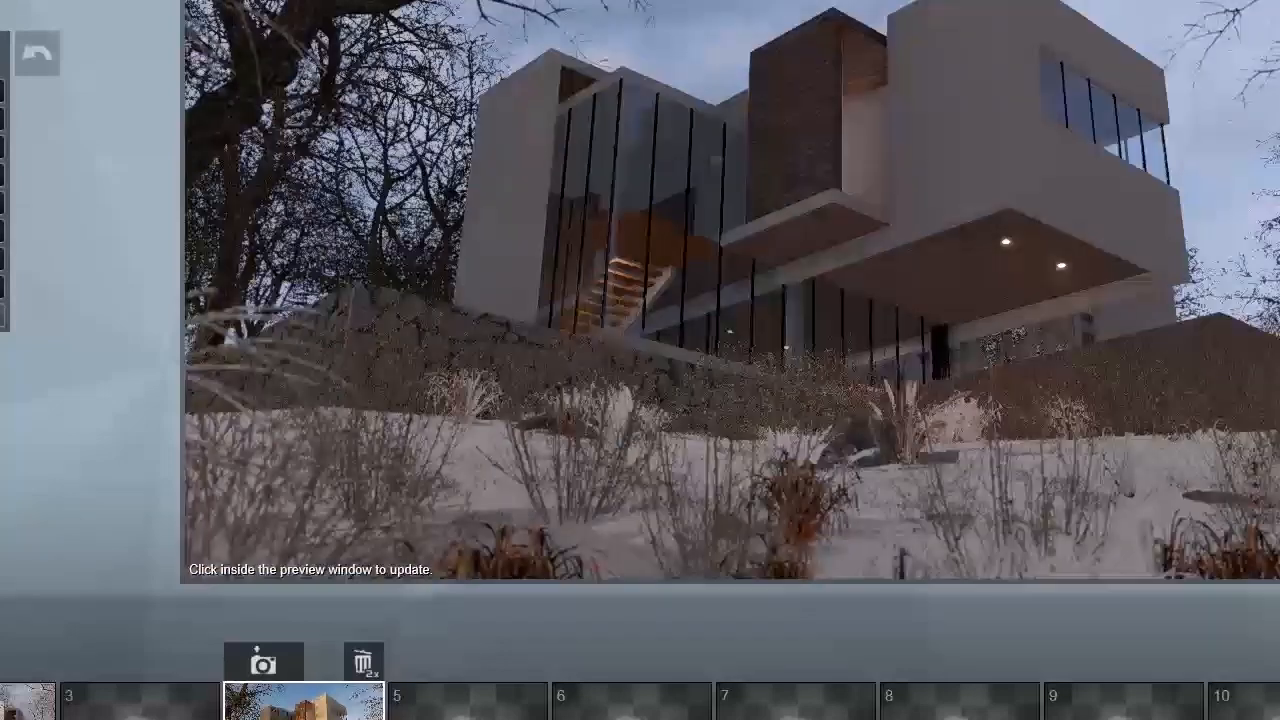
click(792, 214)
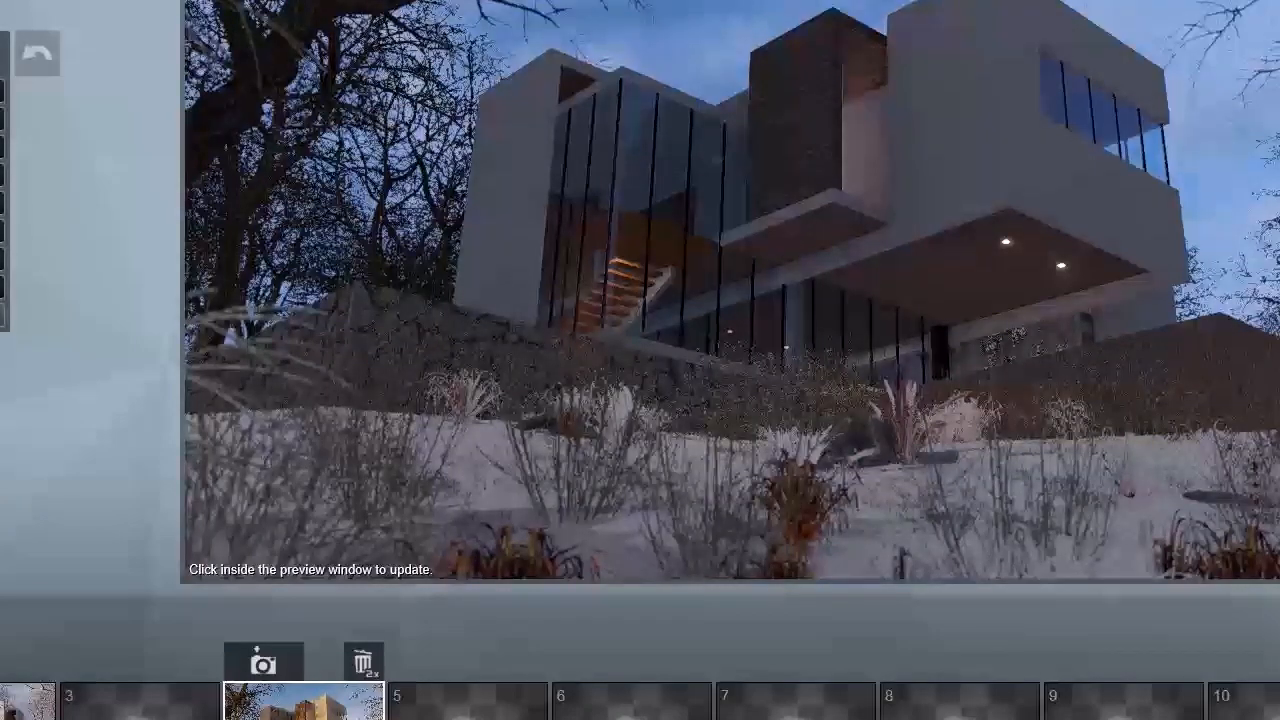
click(830, 158)
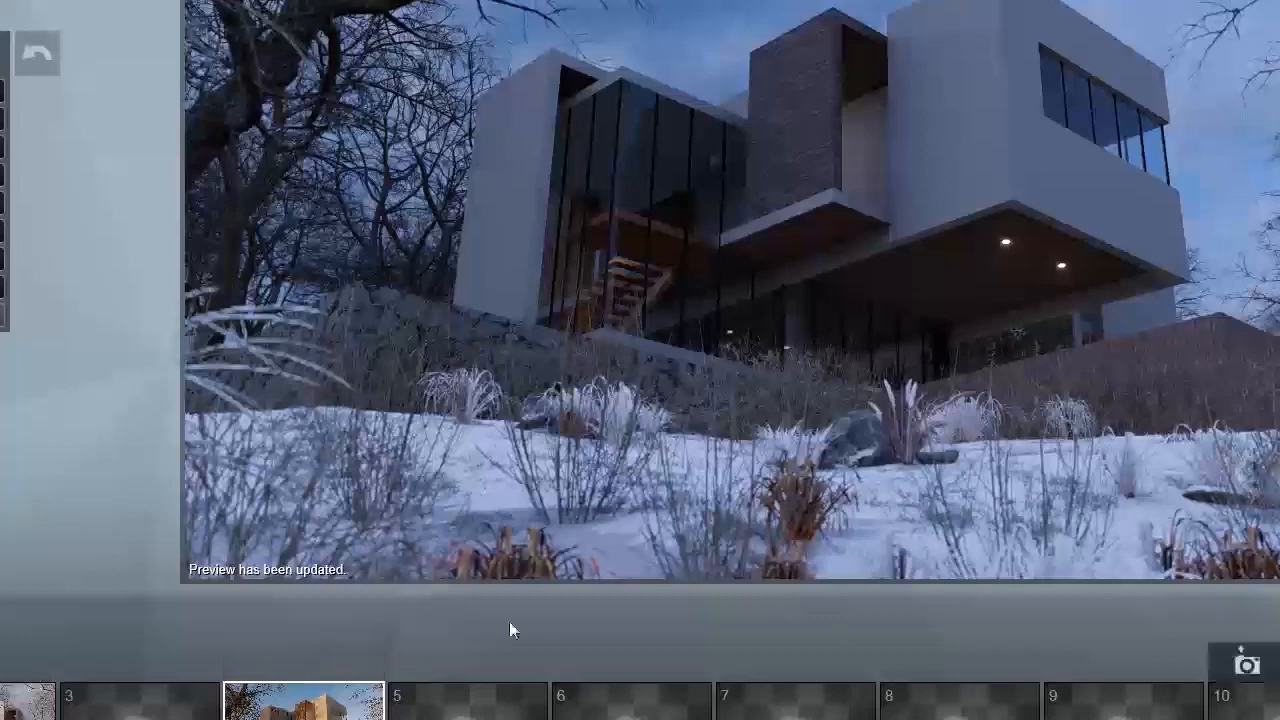
Step: Adjust the length of the ground-floor area light and the brightness of the vertical area light by the brick volume
click(263, 663)
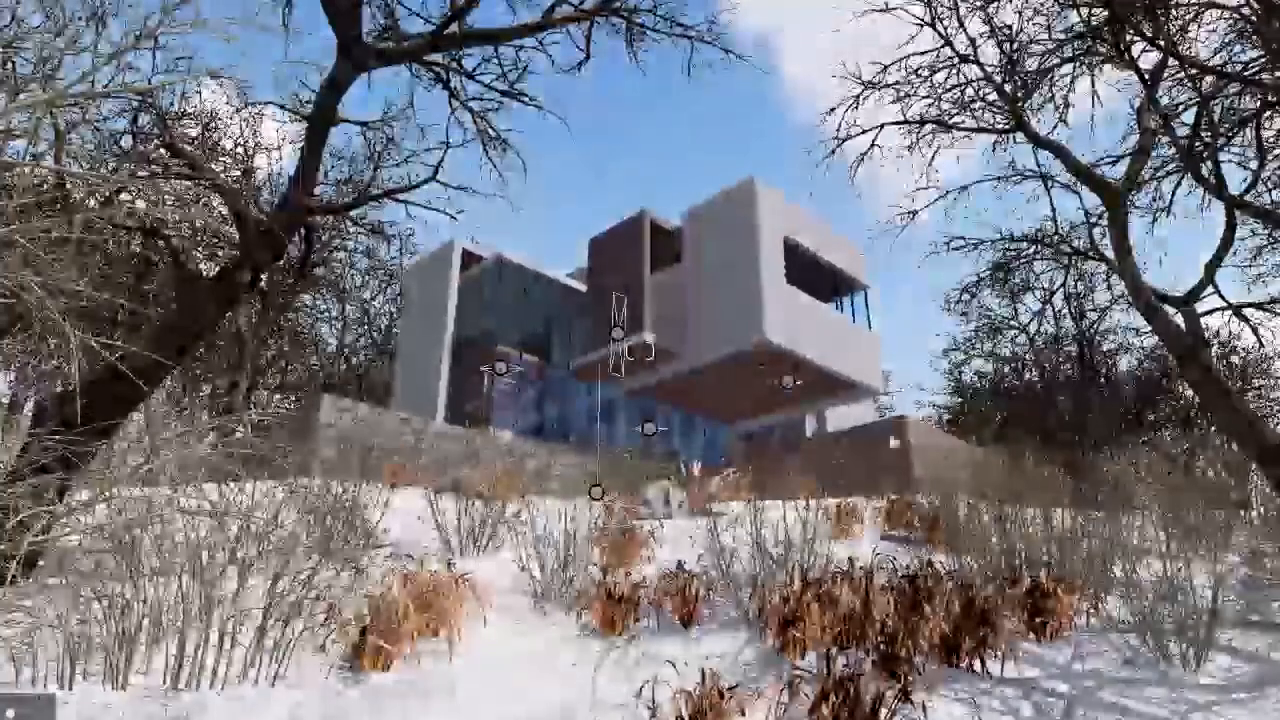
key(w)
key(w)
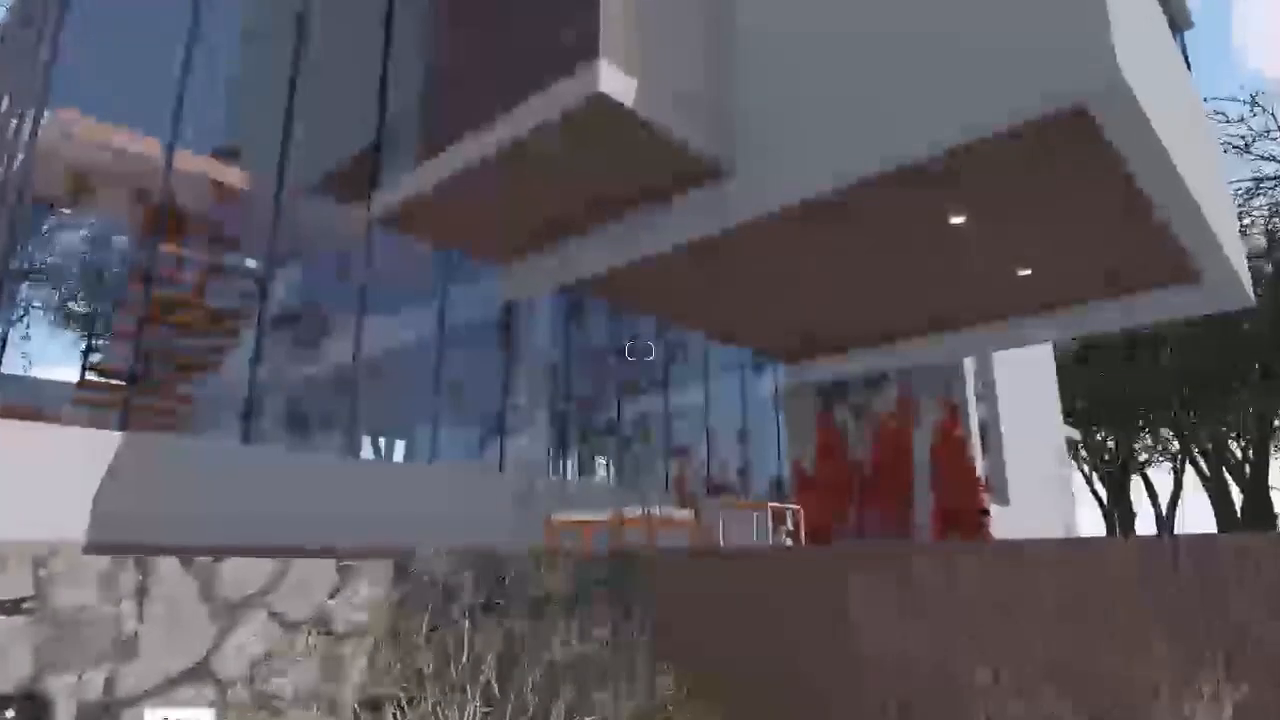
click(618, 375)
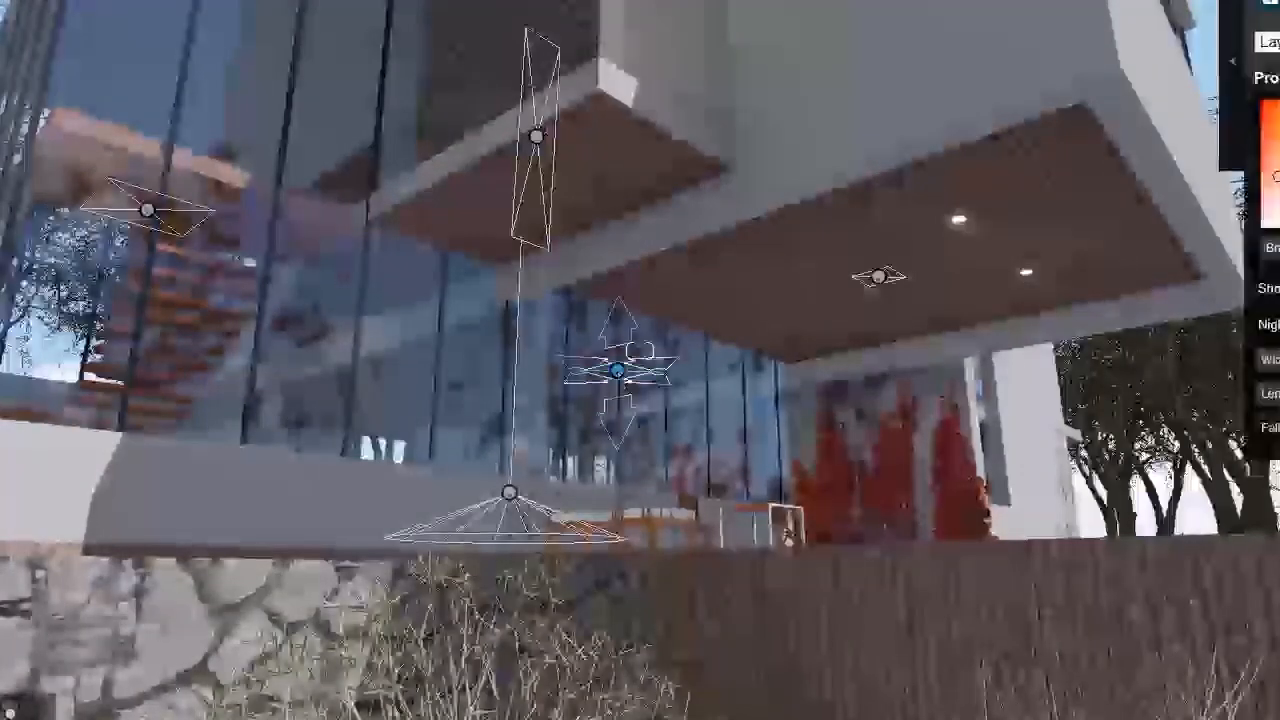
drag(1270, 393, 1279, 393)
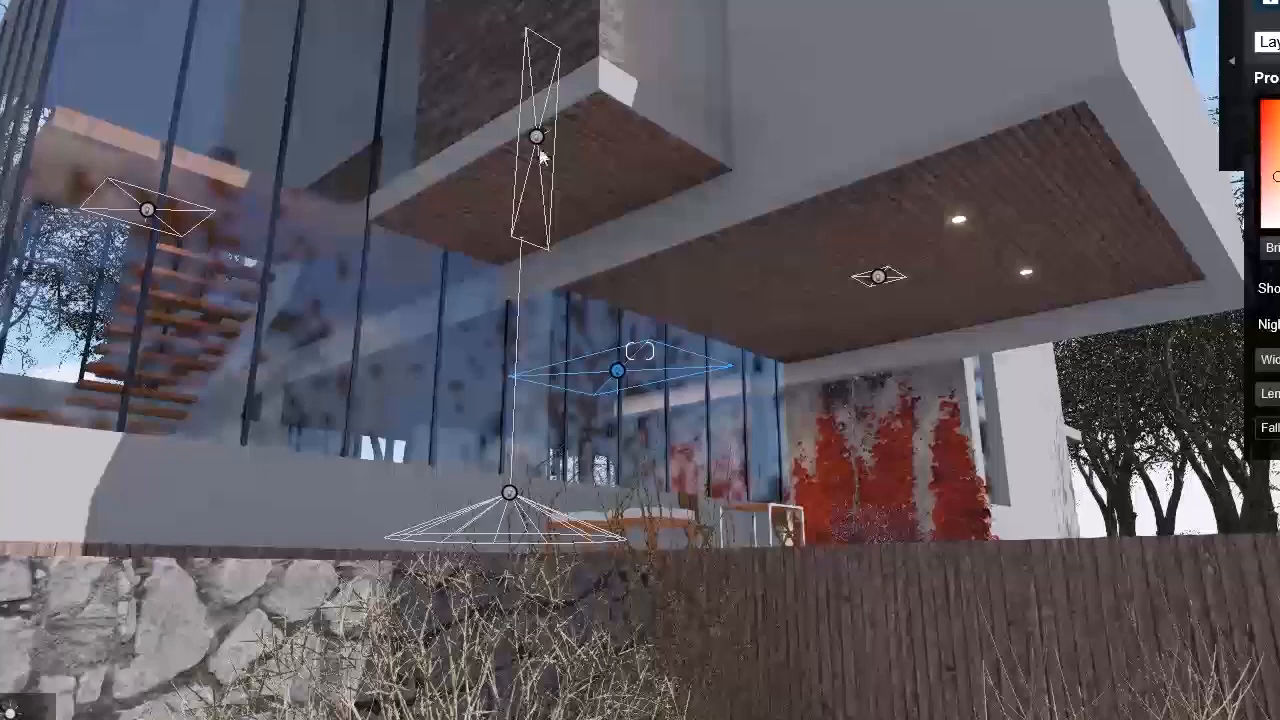
click(536, 140)
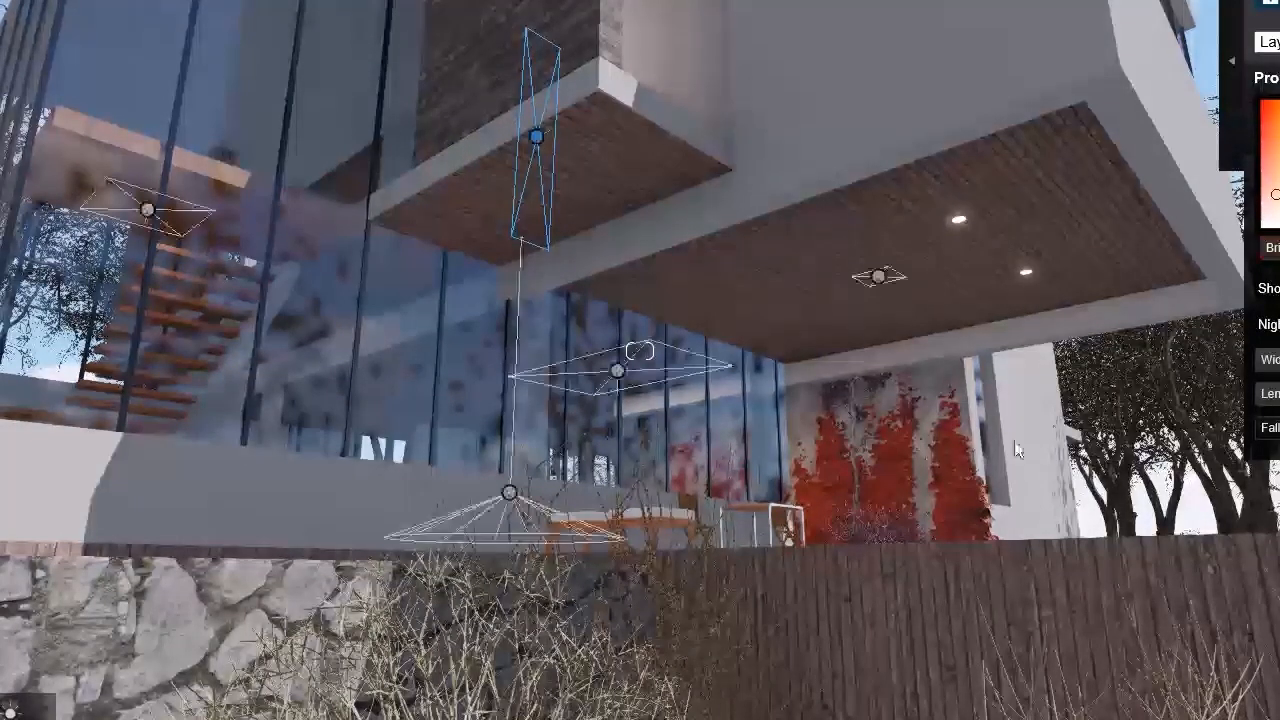
Step: Increase the width and length of the area light under the cantilevered wood ceiling
click(880, 276)
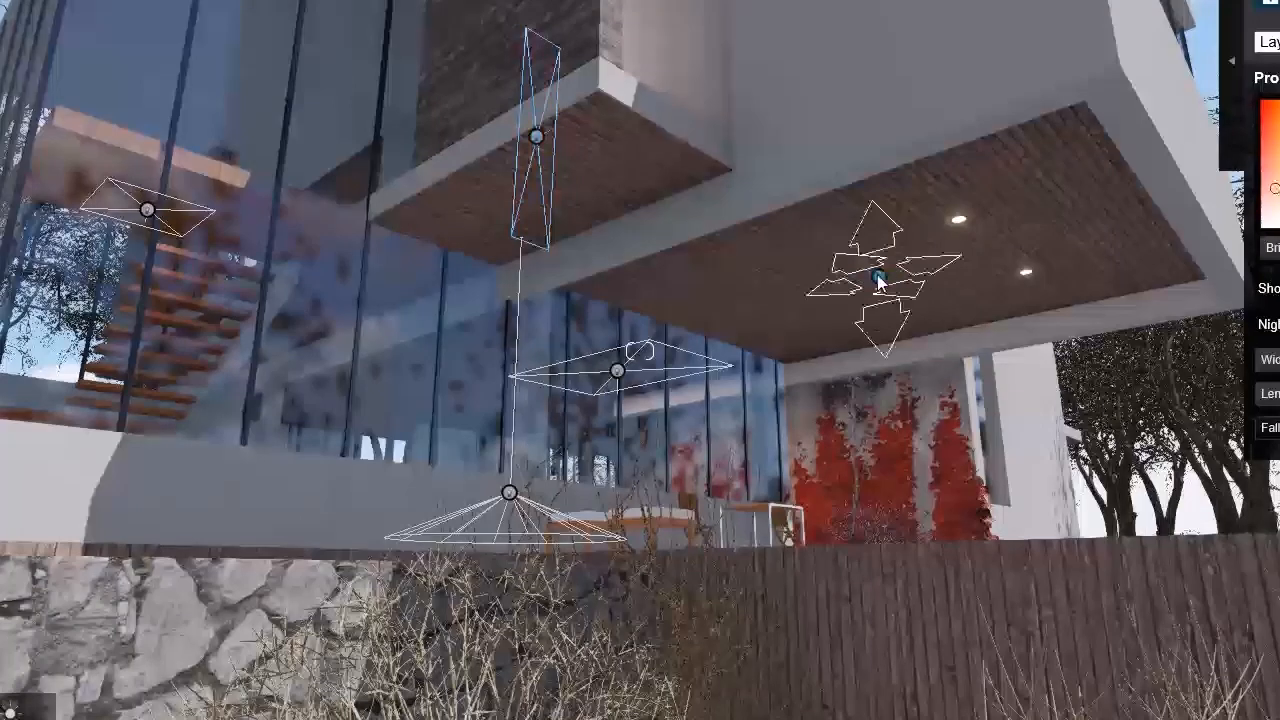
drag(1268, 360, 1278, 360)
drag(1268, 394, 1278, 394)
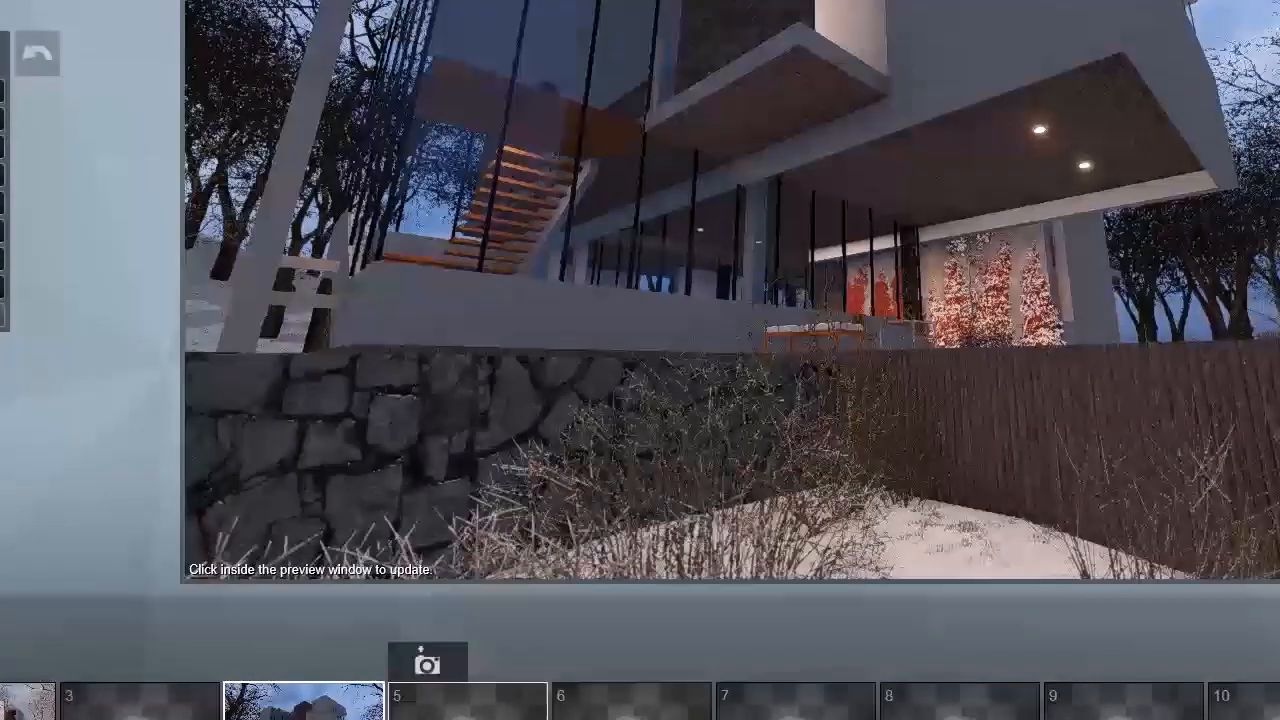
Step: Restore photo 4's saved camera view and update its preview to check the enlarged lights
click(270, 662)
mouse_move(935, 262)
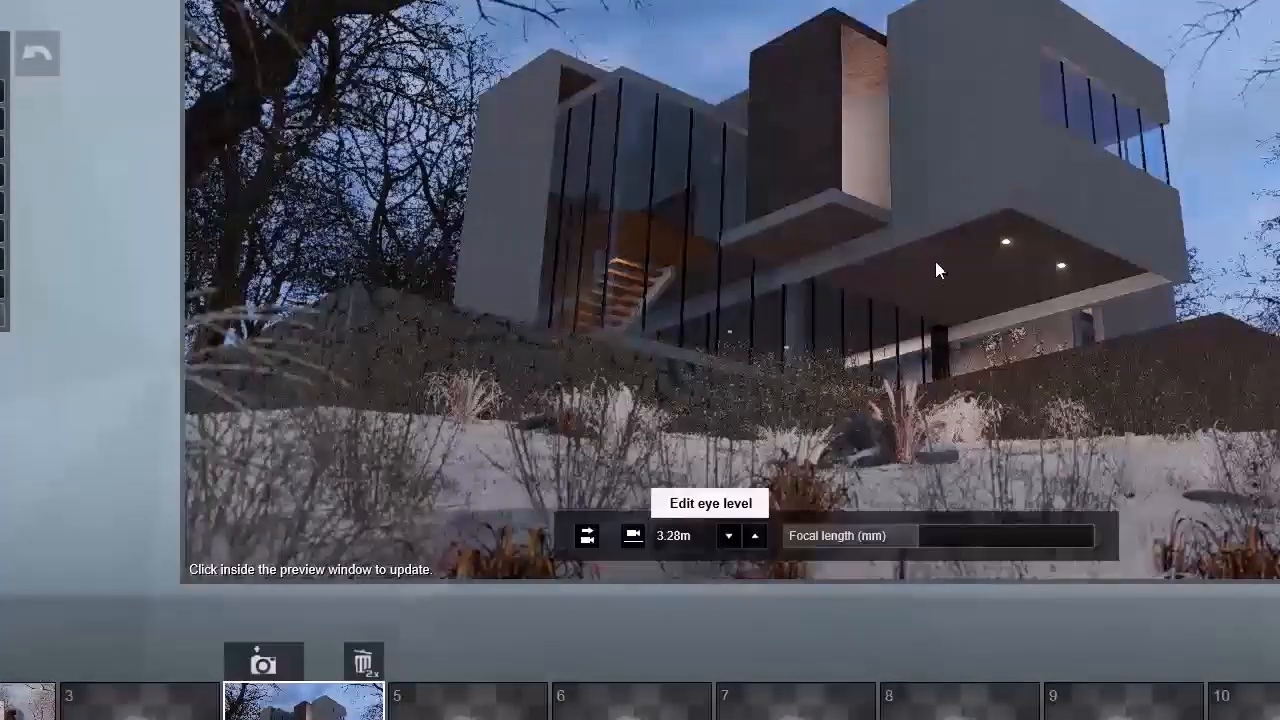
click(949, 312)
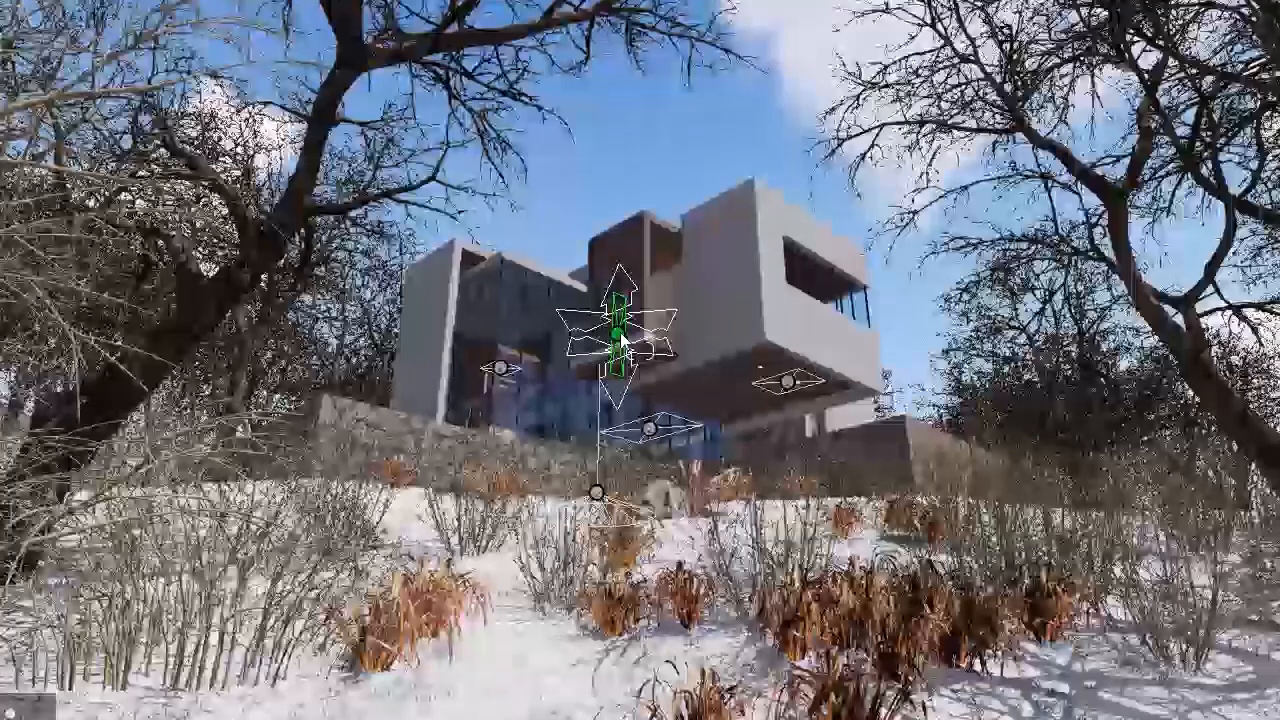
Step: Place an omni light beside the yellow armchair in the ground-floor living room, raise it, and refresh photo 4 from its saved camera view
click(622, 340)
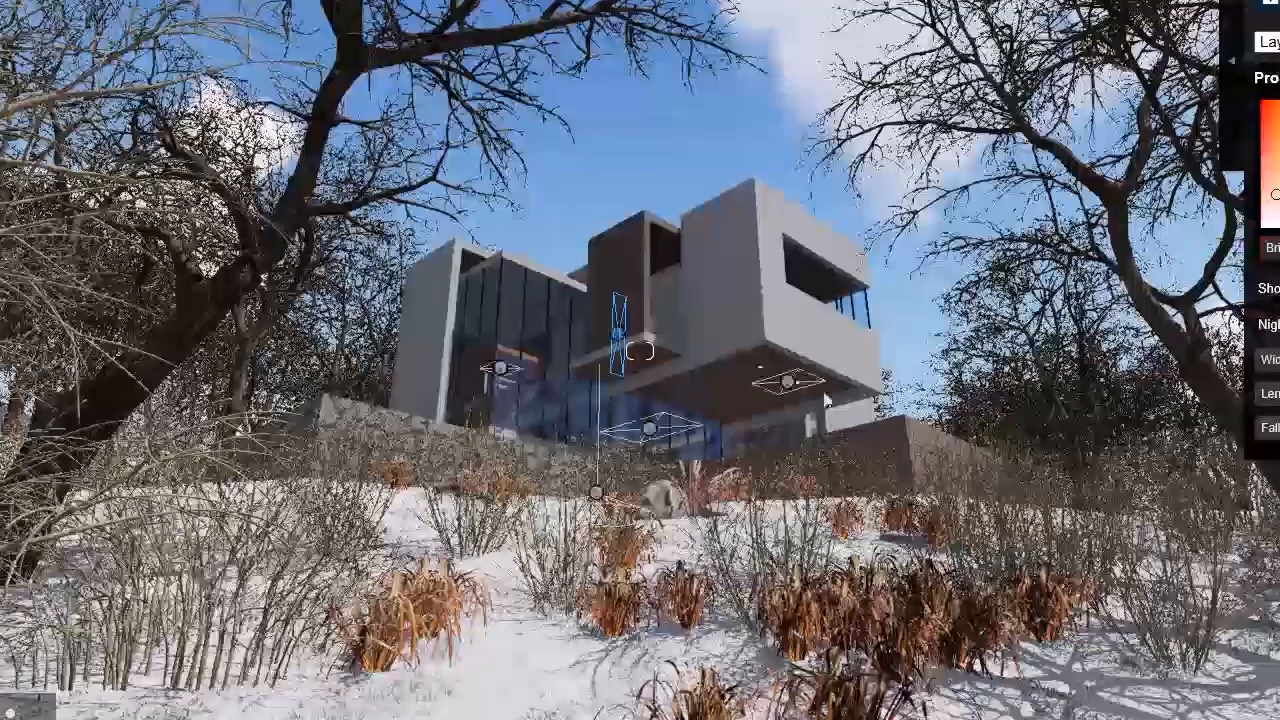
key(w)
right_drag(714, 426, 750, 464)
key(w)
key(w)
key(s)
right_drag(700, 503, 691, 480)
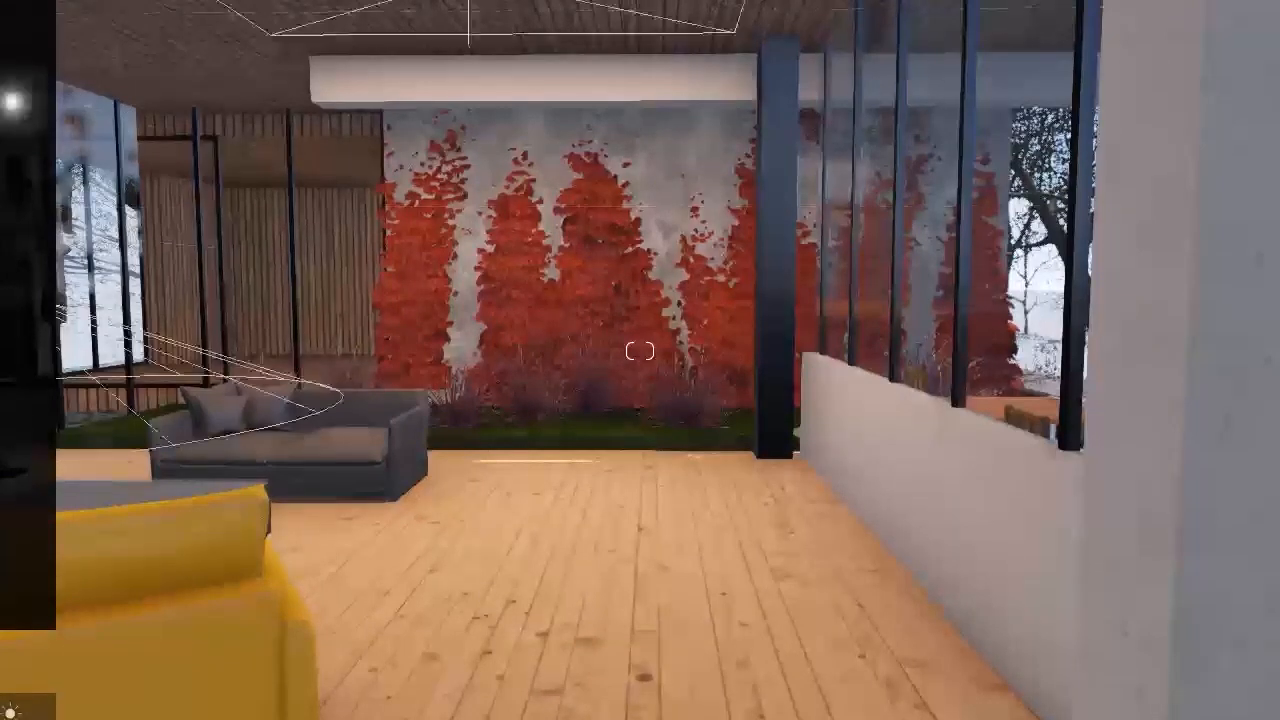
mouse_move(12, 102)
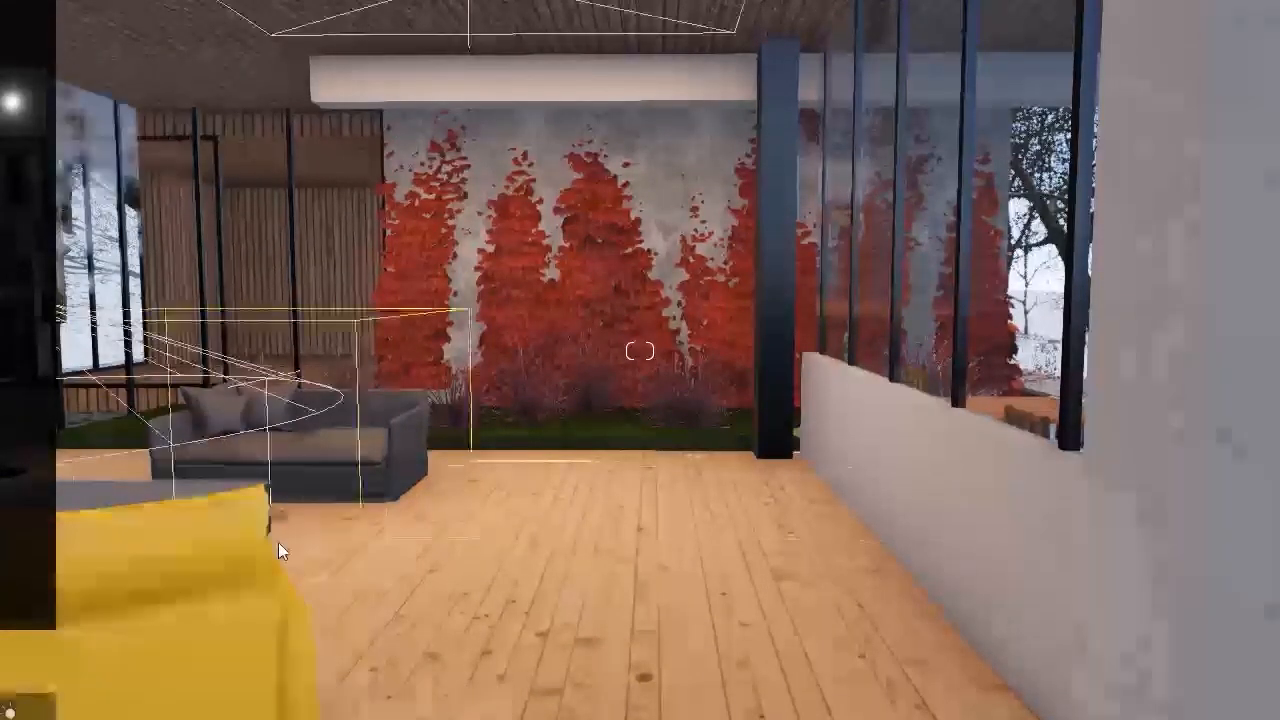
click(277, 542)
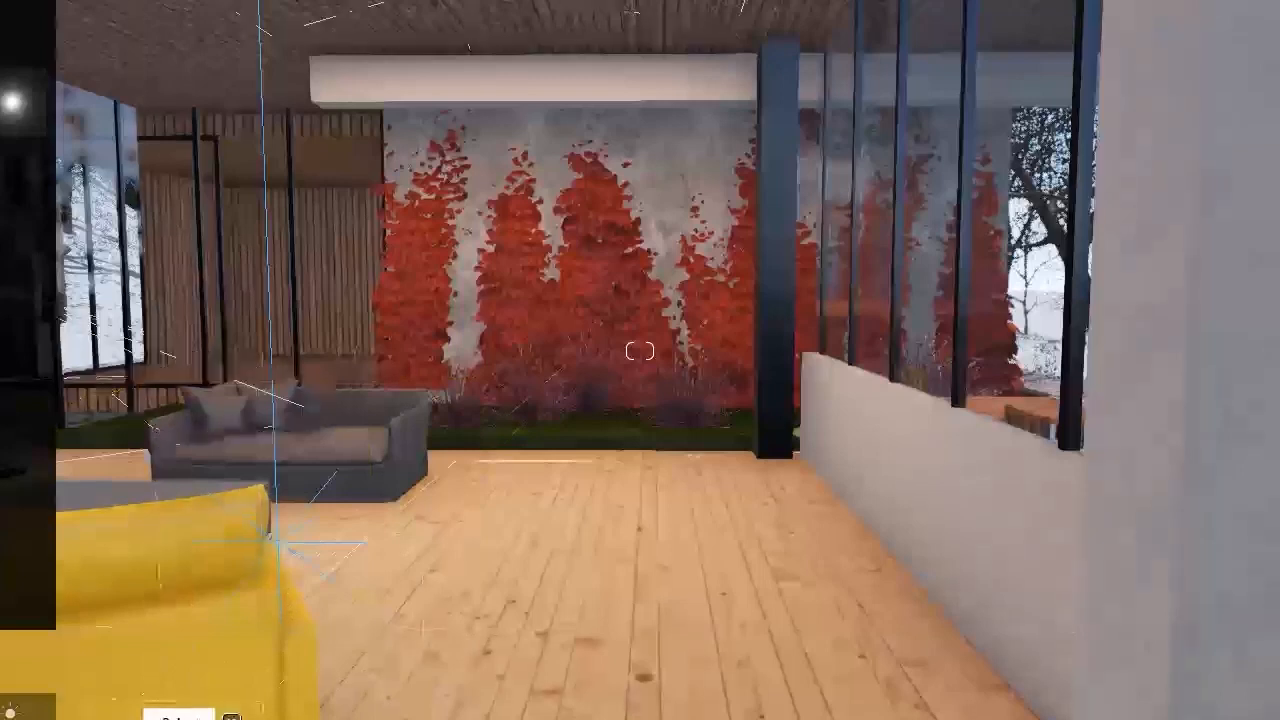
key(h)
drag(273, 542, 306, 365)
drag(267, 245, 266, 244)
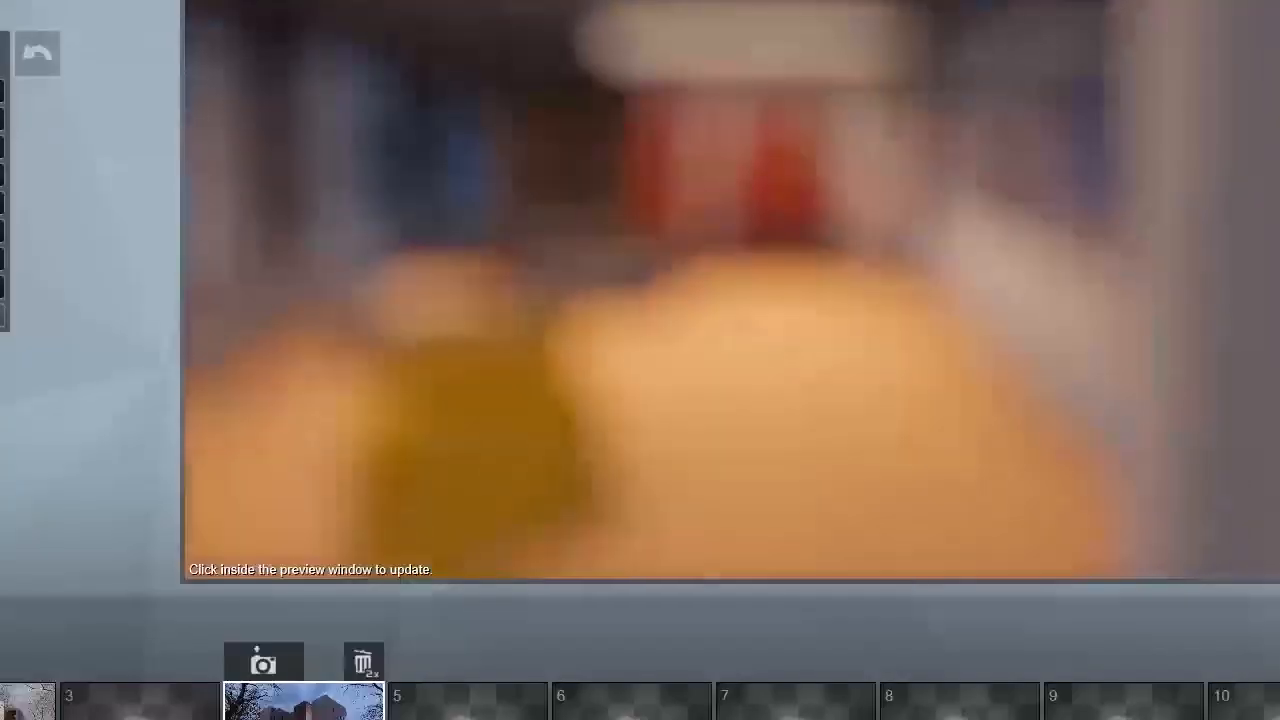
click(324, 661)
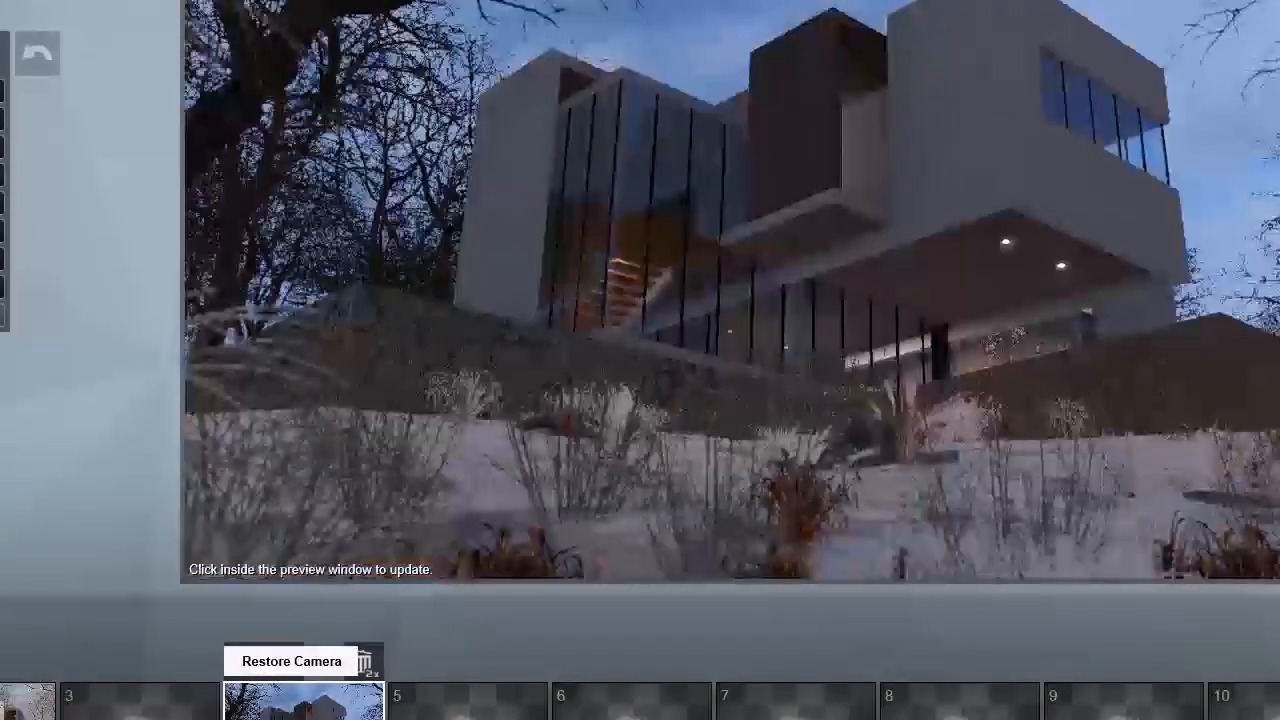
click(821, 439)
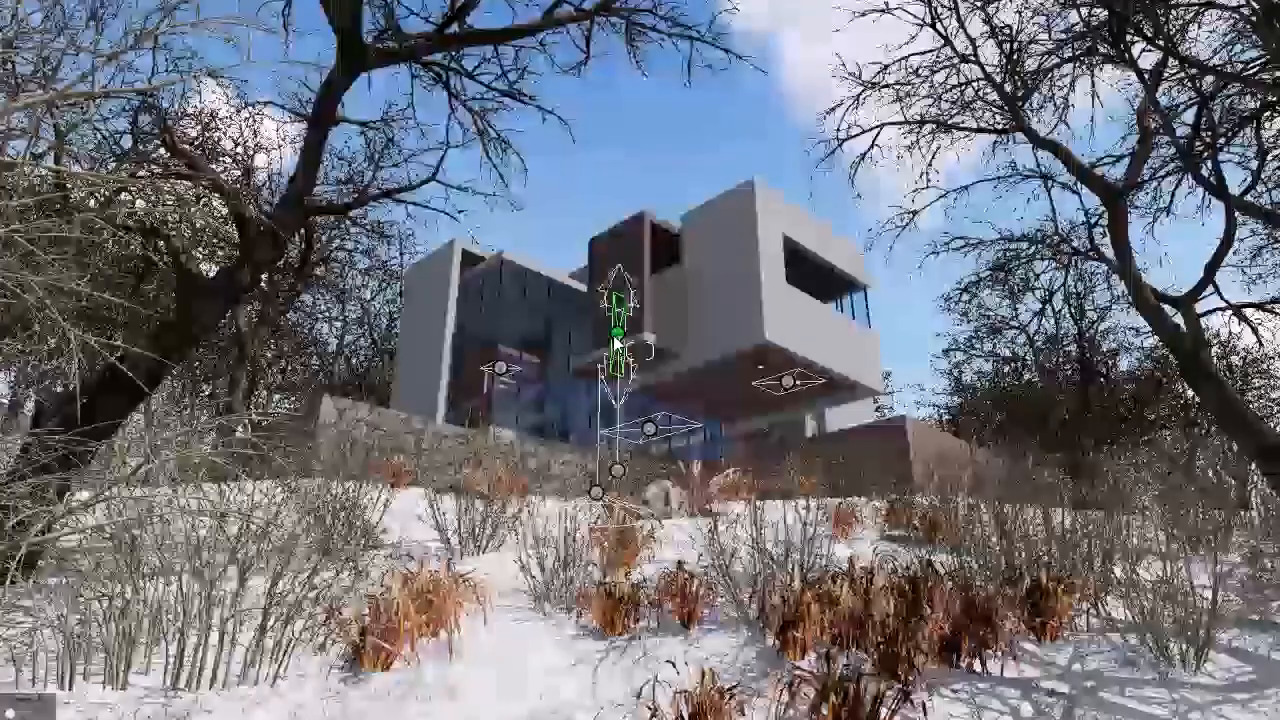
Step: Adjust the ground-floor area light's length and brightness, and tune the width, length and falloff of the staircase area light
click(617, 343)
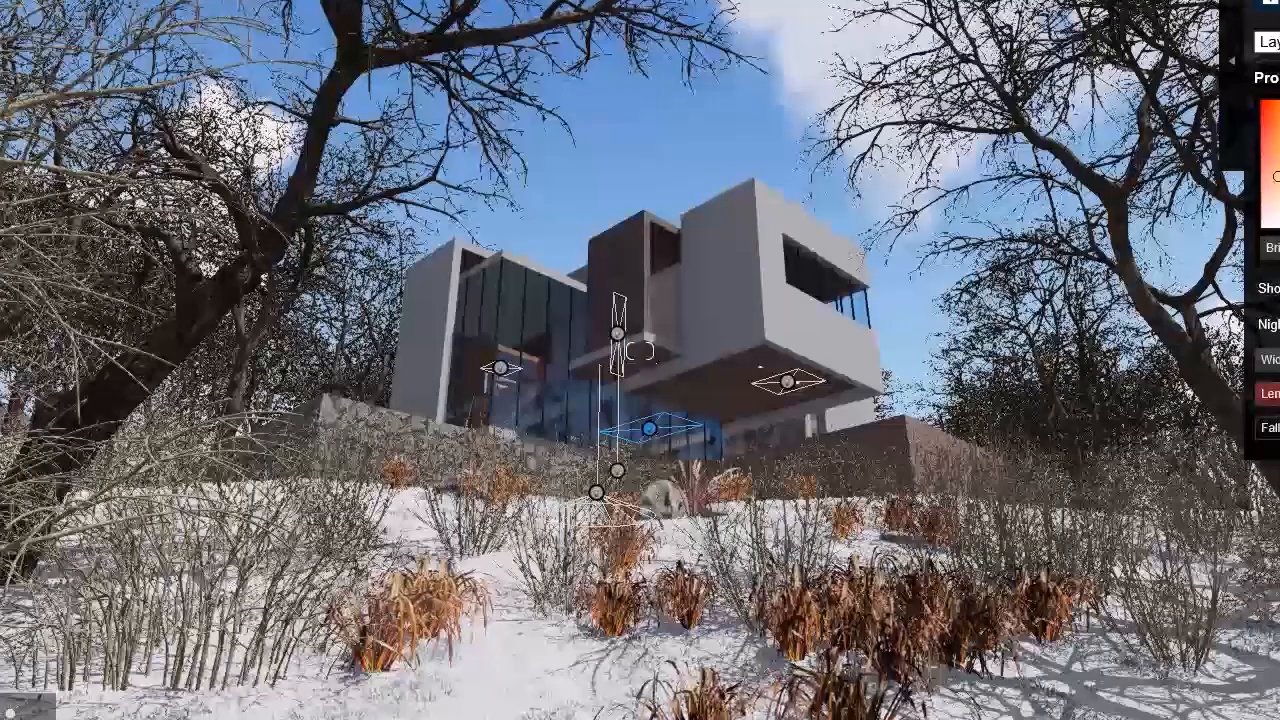
drag(1274, 248, 1279, 248)
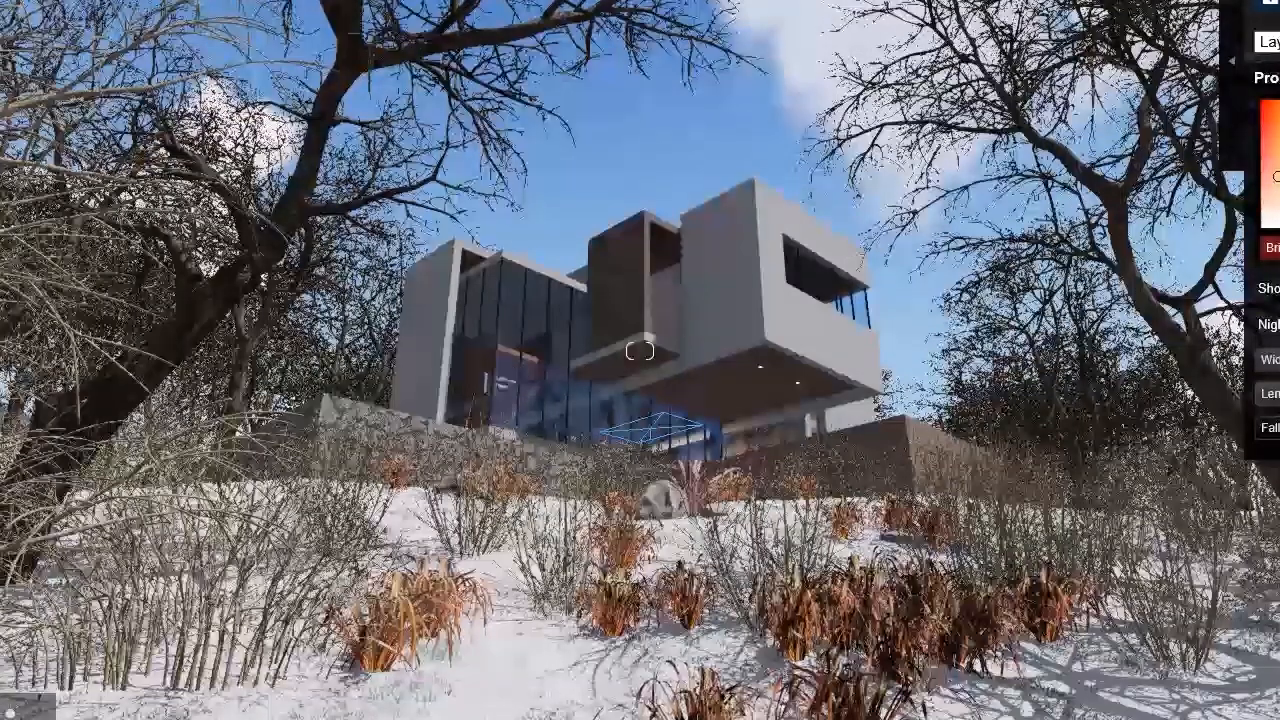
click(506, 378)
click(1278, 427)
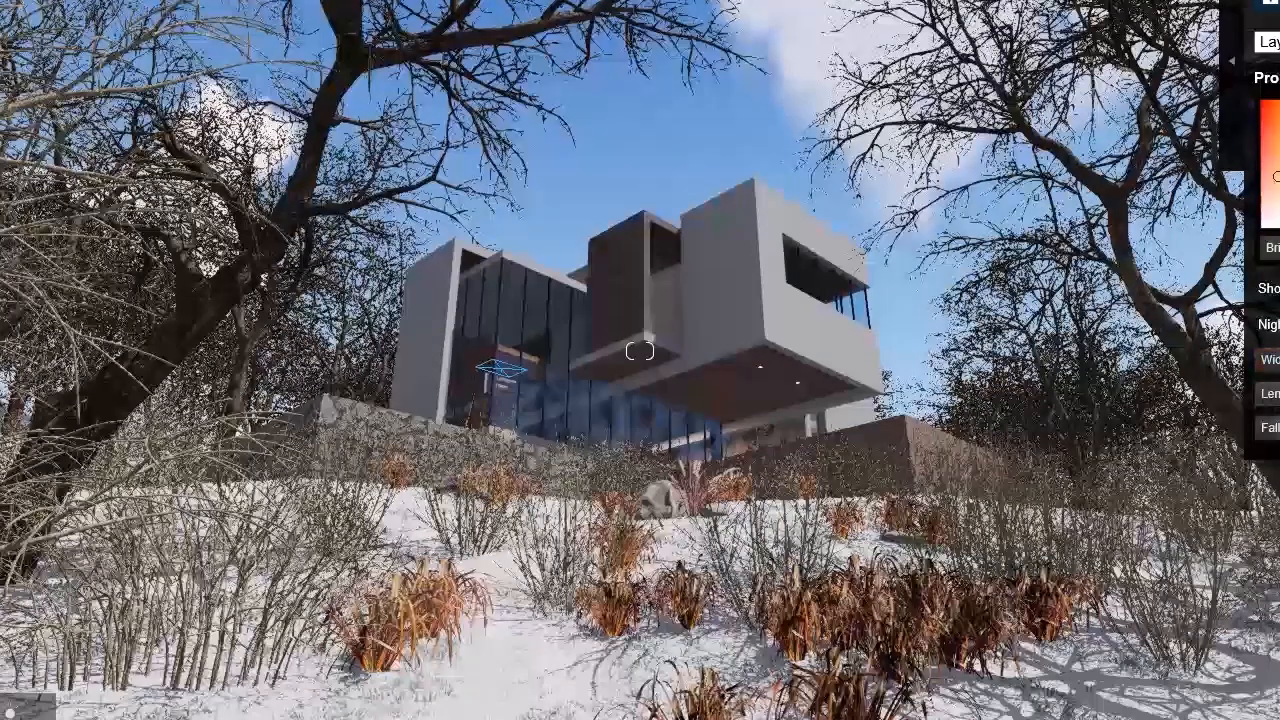
click(1278, 394)
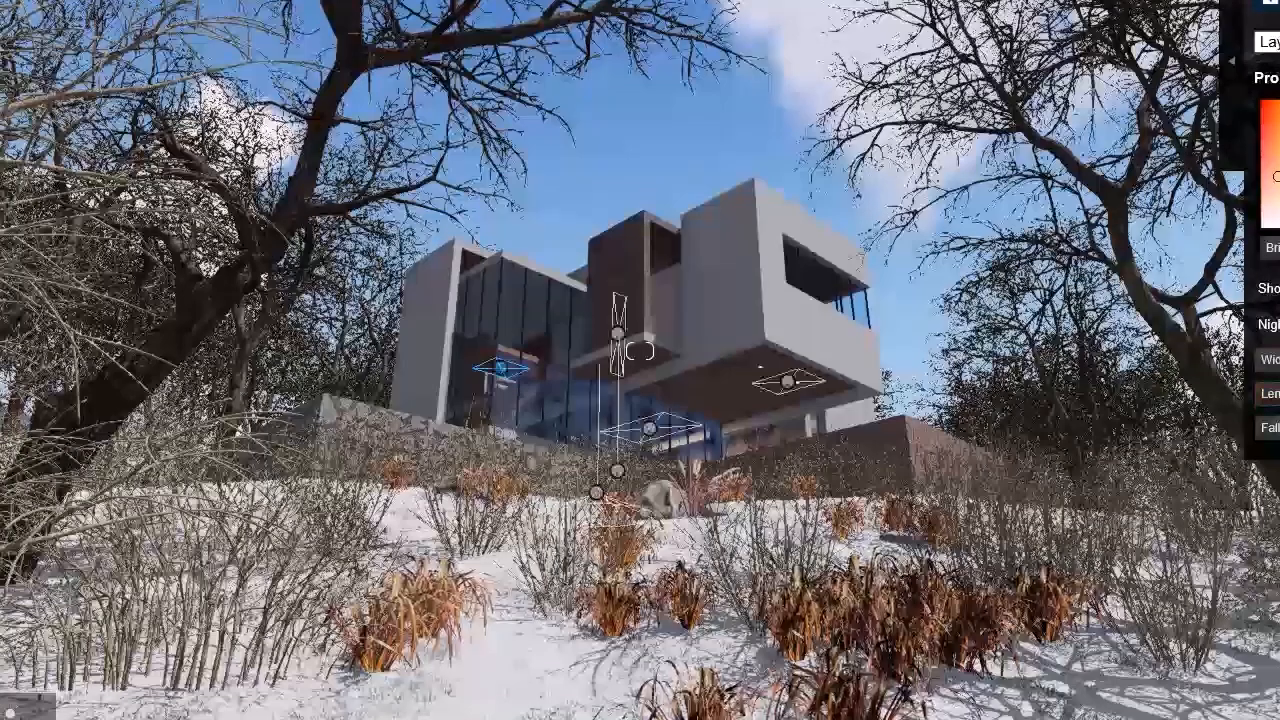
Step: Increase the falloff of the area light under the cantilever, and update photo 4's preview from its restored camera view
click(787, 382)
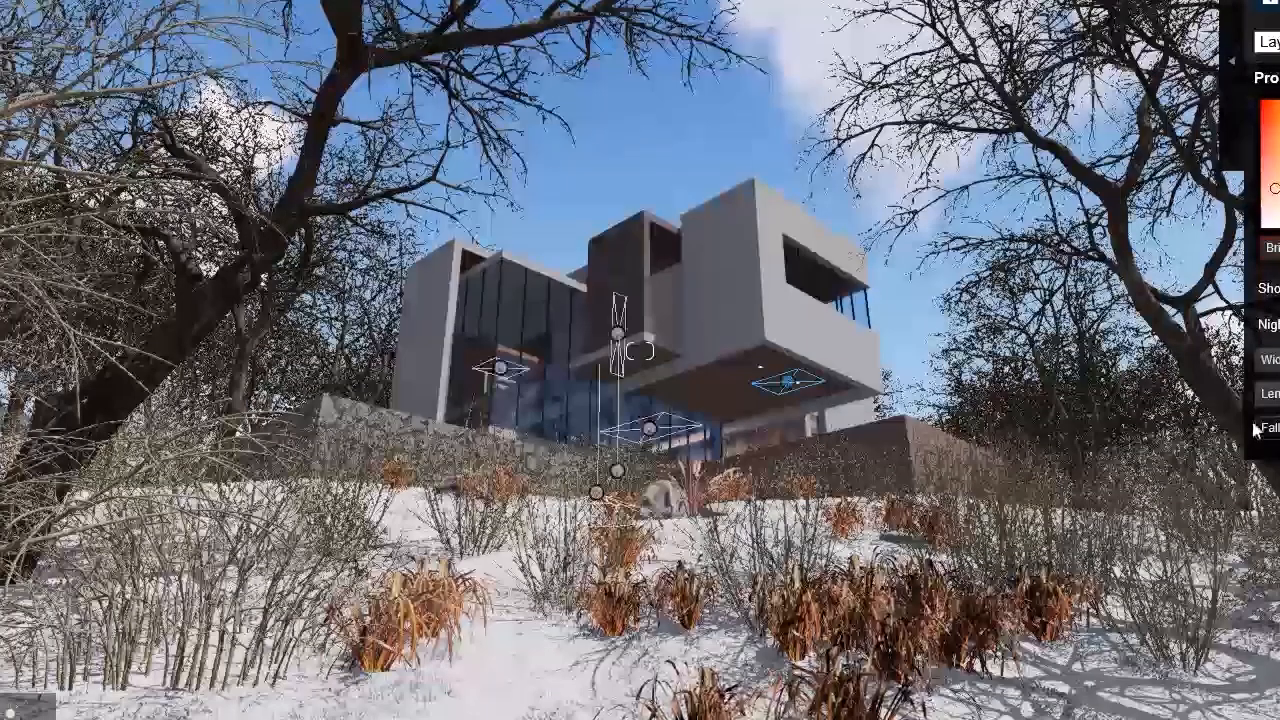
drag(1270, 428, 1279, 428)
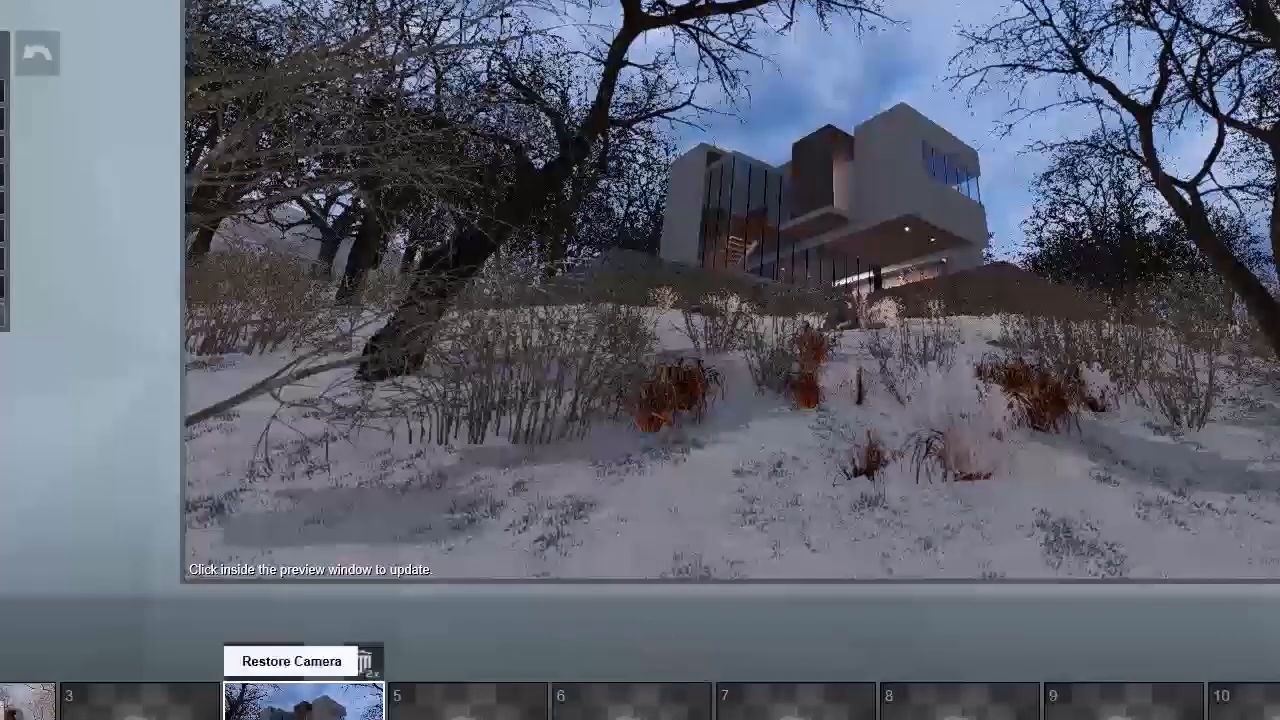
click(291, 661)
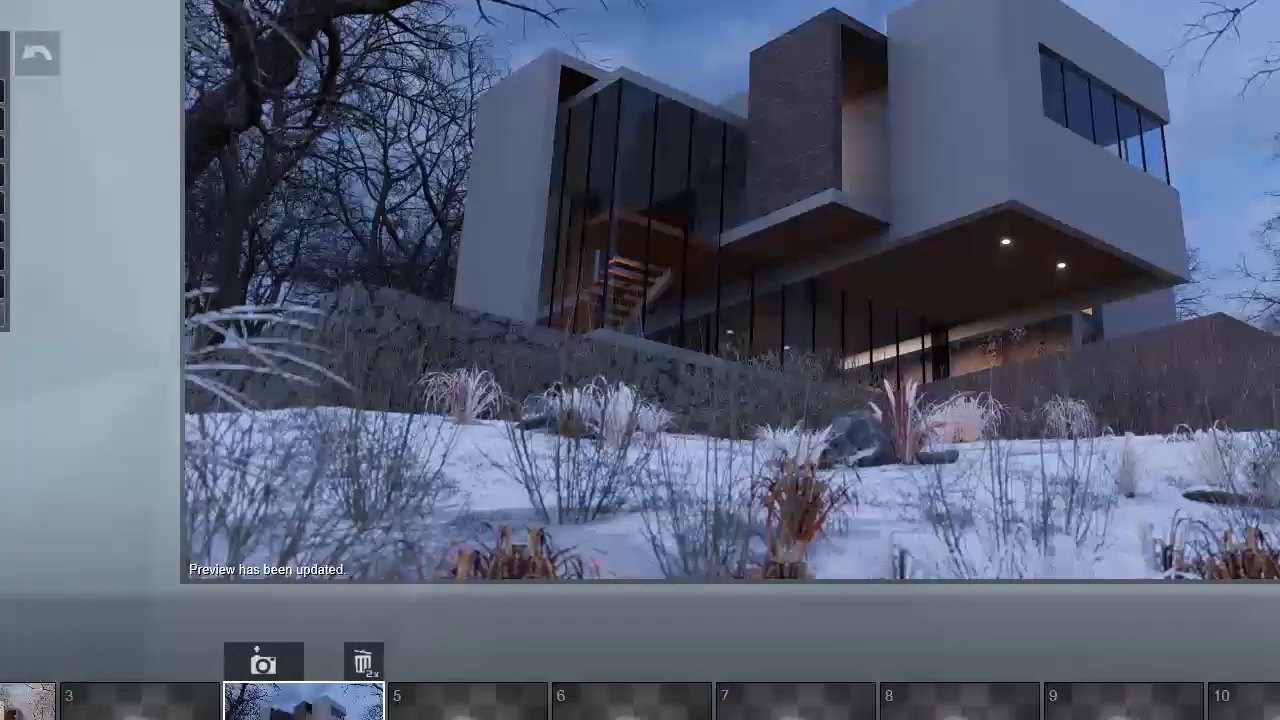
mouse_move(983, 278)
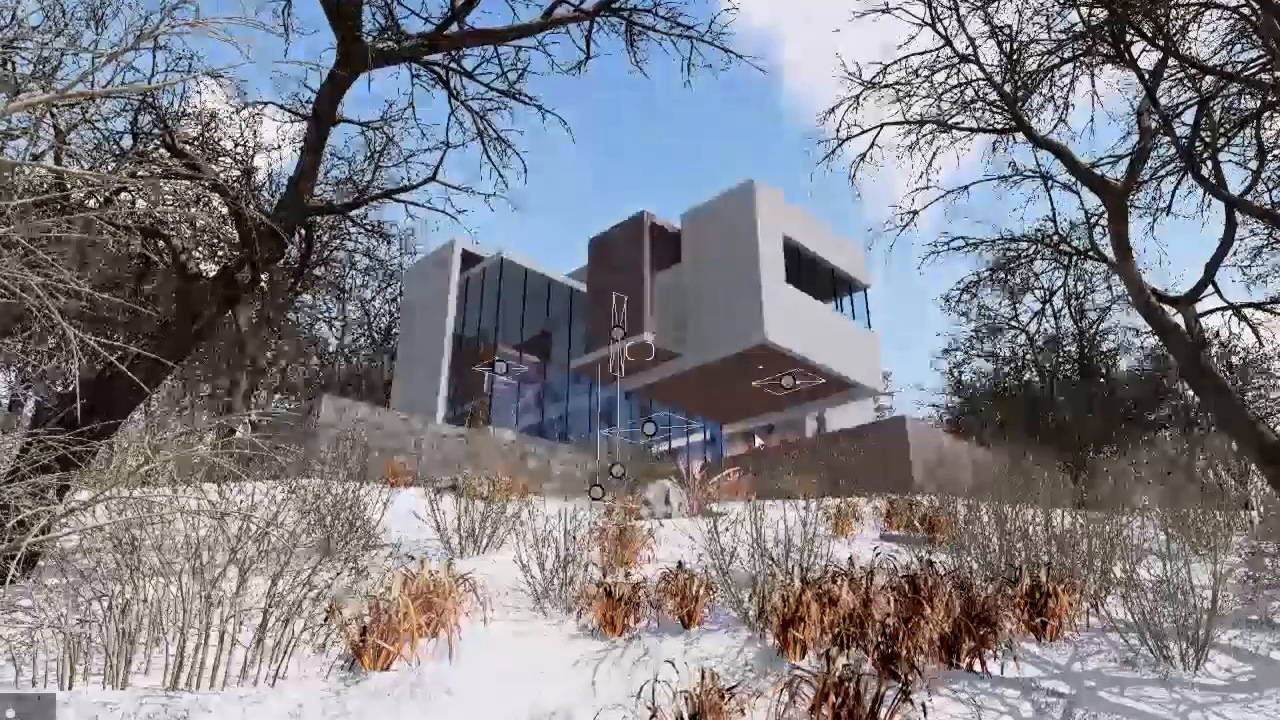
Step: Place an omni light in front of the white upper volume, adjust its brightness and reposition it along the facade
scroll(755, 415, up, 3)
key(w)
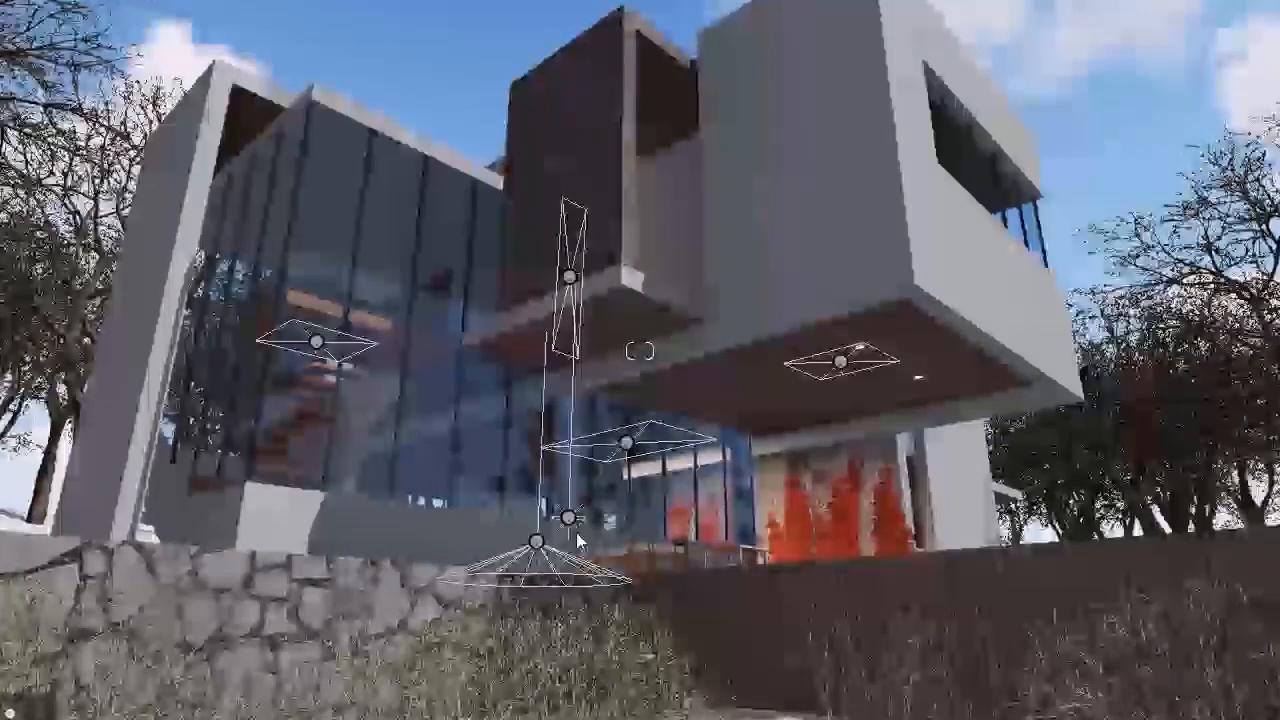
click(784, 122)
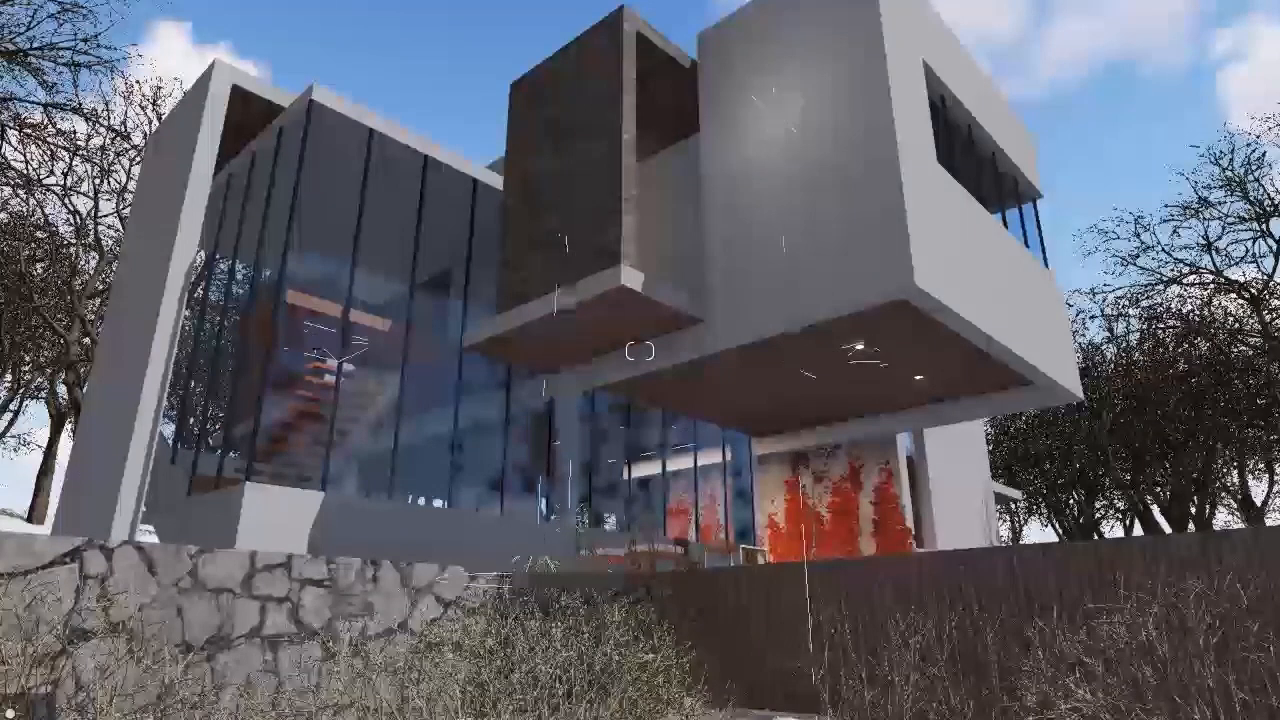
click(795, 130)
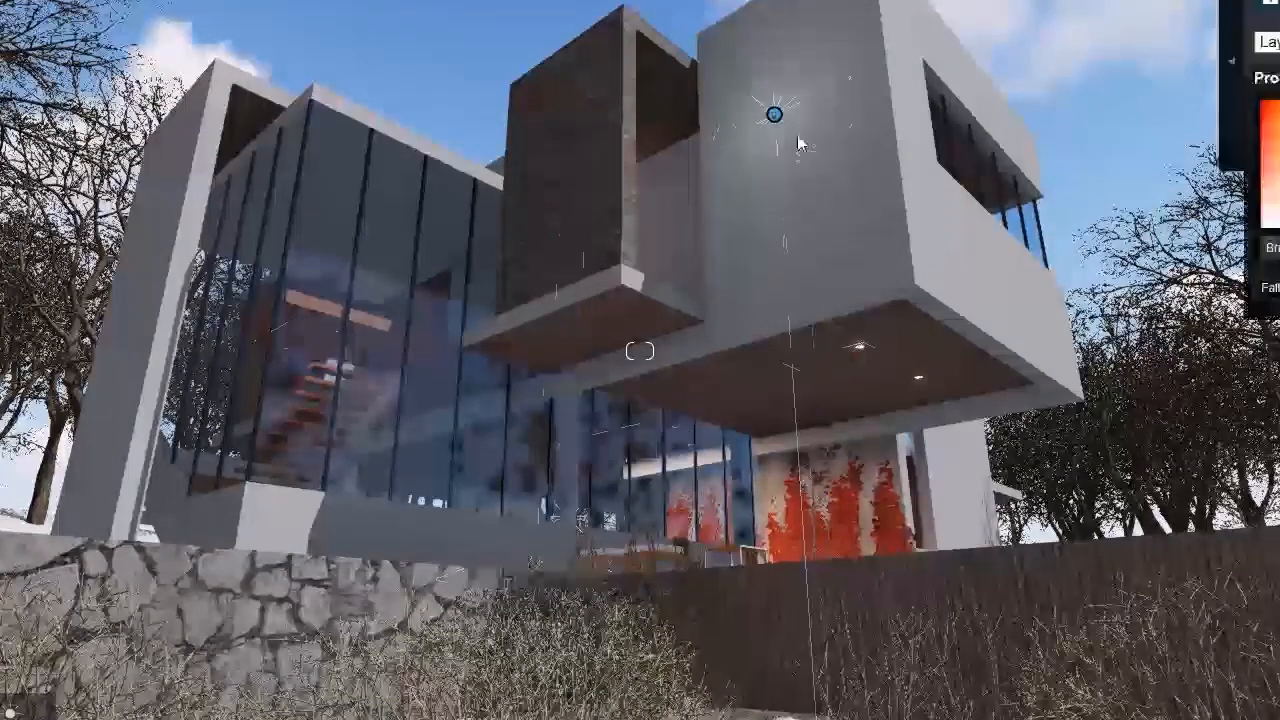
drag(795, 130, 898, 186)
drag(1272, 248, 1278, 248)
drag(900, 187, 870, 213)
right_drag(870, 213, 850, 105)
Step: Look at the upper volume up close, and return photo 4 to its saved camera view to check the facade lighting
key(w)
right_drag(855, 440, 1020, 453)
key(s)
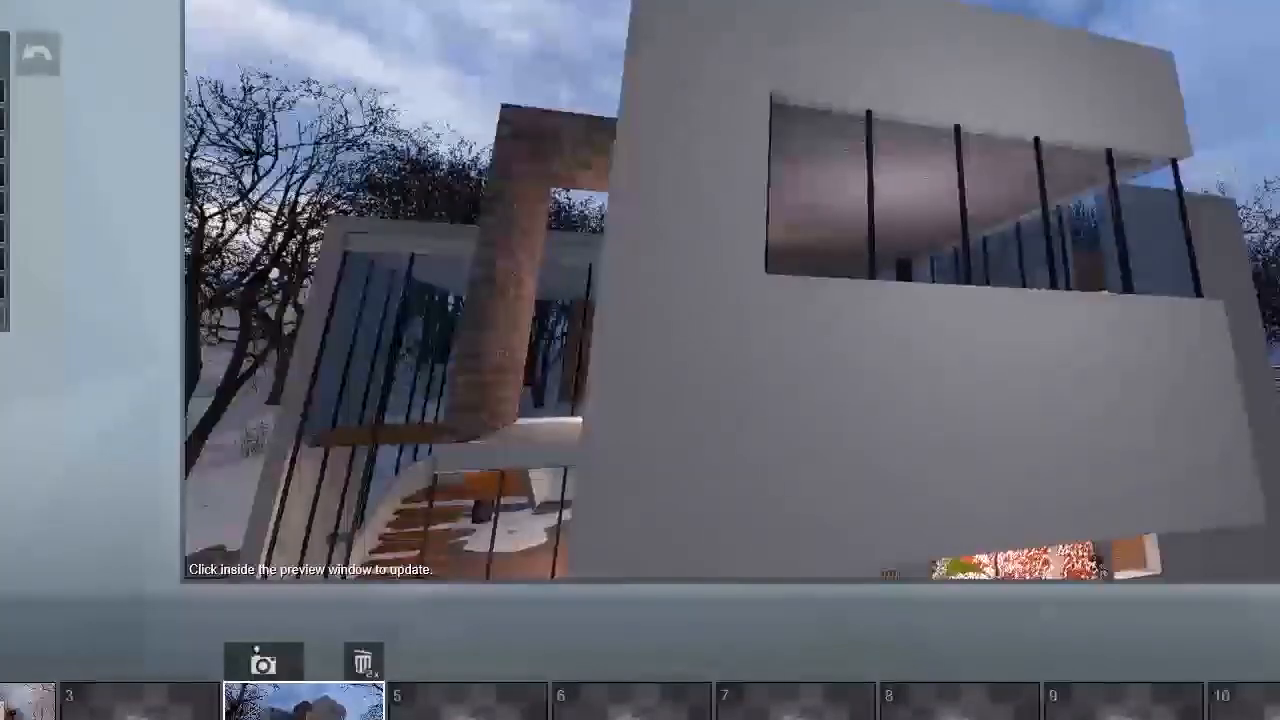
click(300, 700)
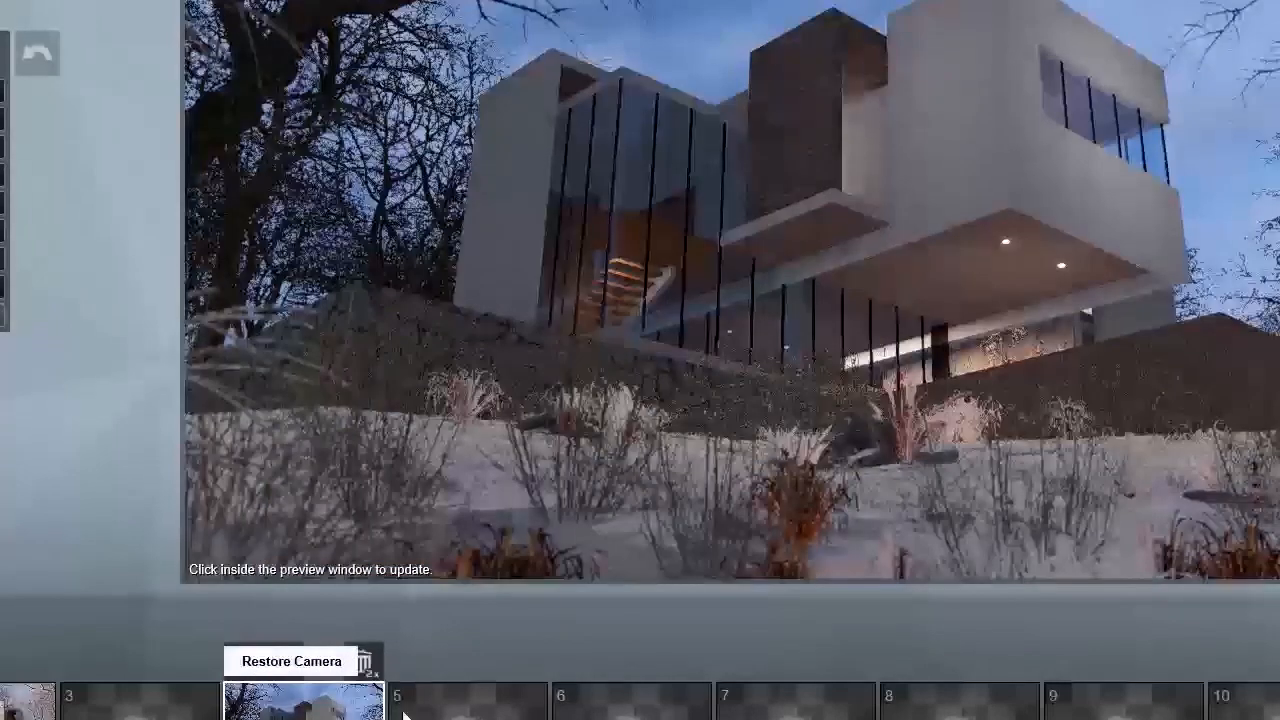
click(1258, 330)
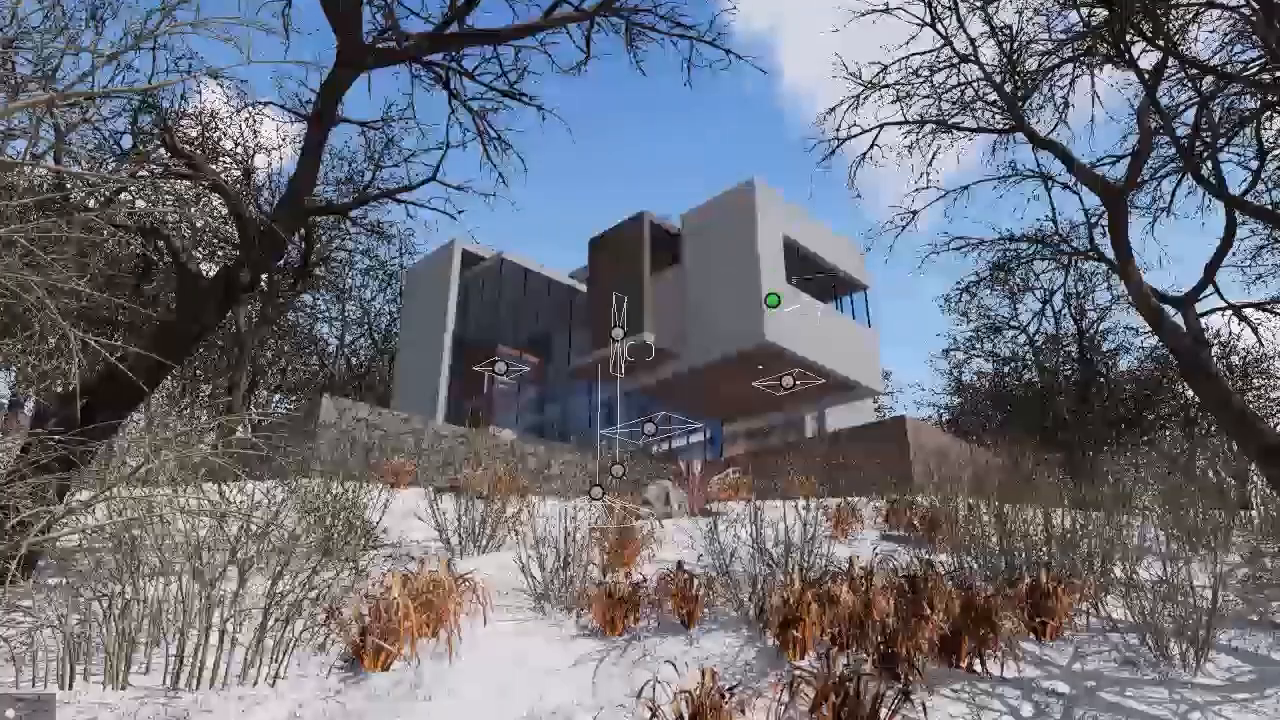
Step: Place an area light under the wooden ceiling inside the room of the white upper volume
key(w)
right_drag(771, 303, 860, 290)
key(w)
right_drag(654, 386, 597, 376)
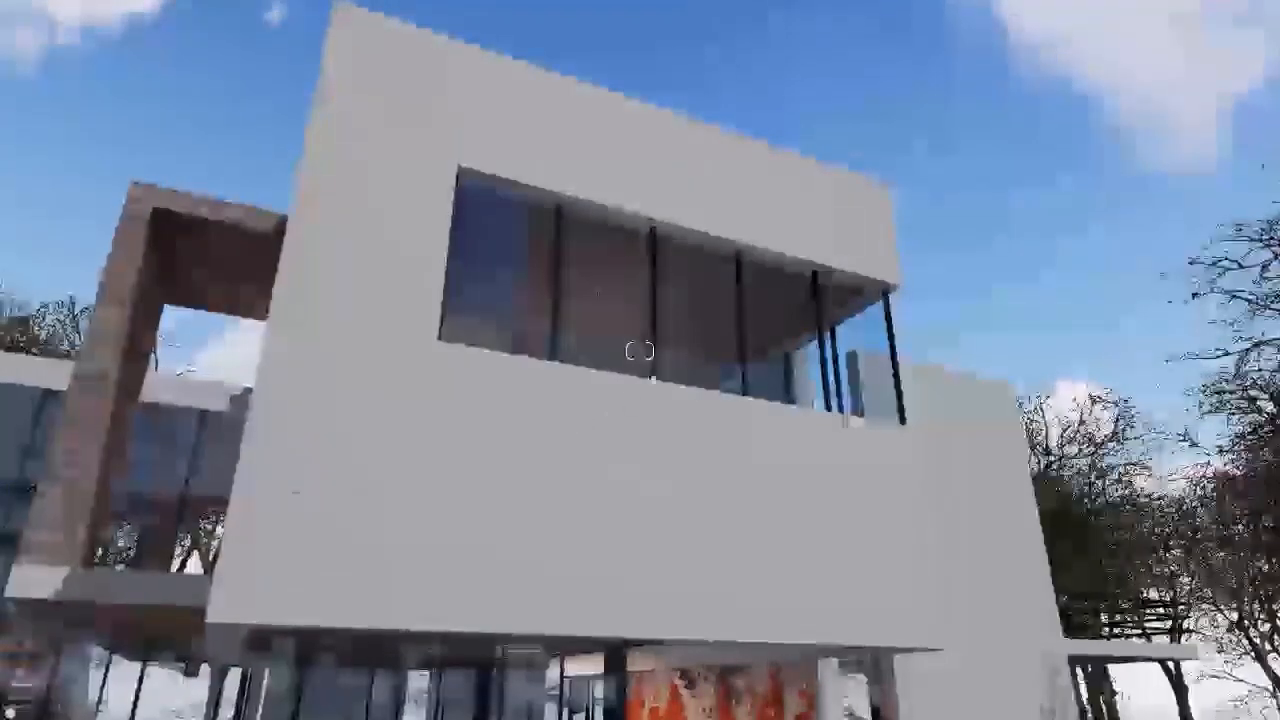
key(w)
right_drag(646, 353, 630, 405)
key(w)
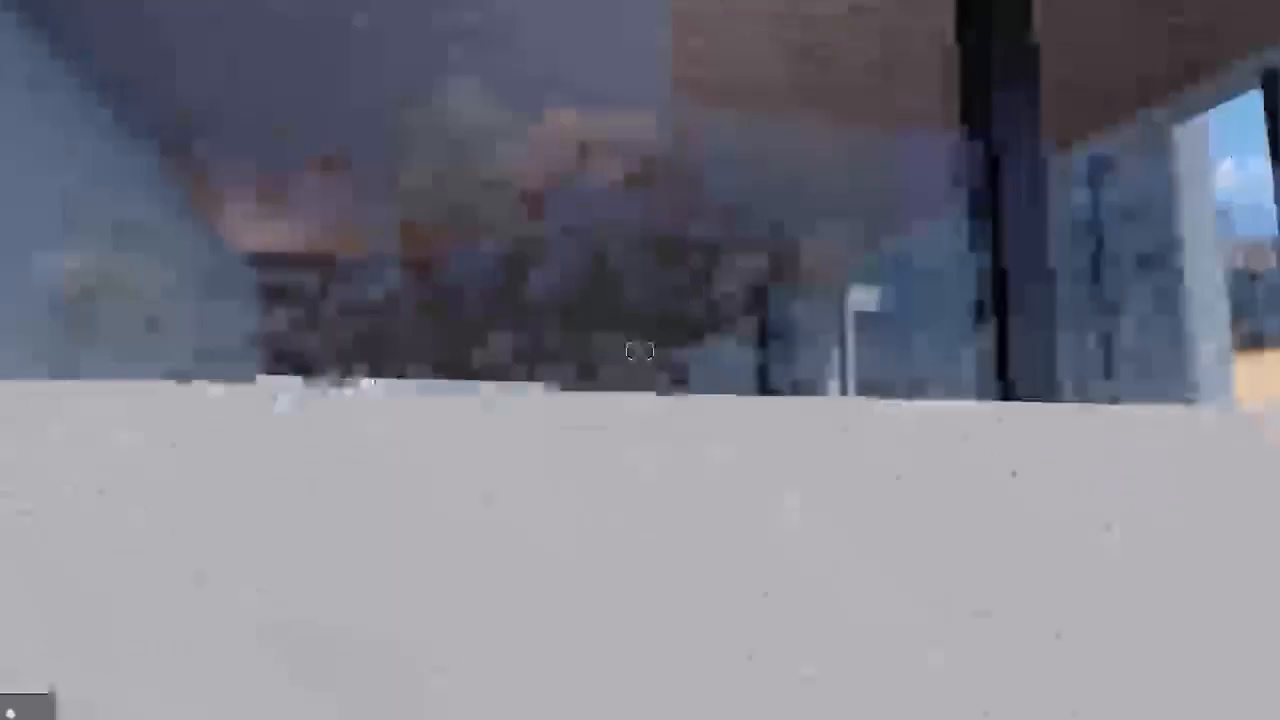
right_drag(640, 350, 605, 362)
key(w)
right_drag(652, 520, 630, 618)
click(359, 718)
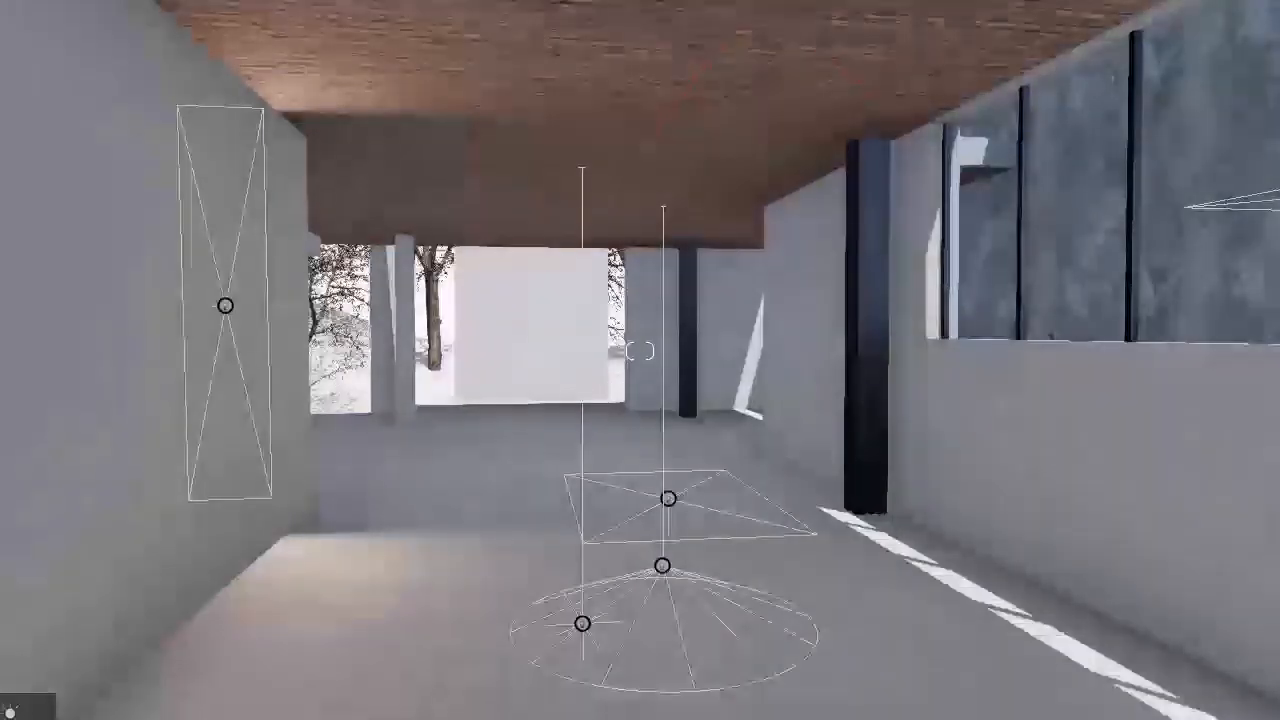
click(12, 714)
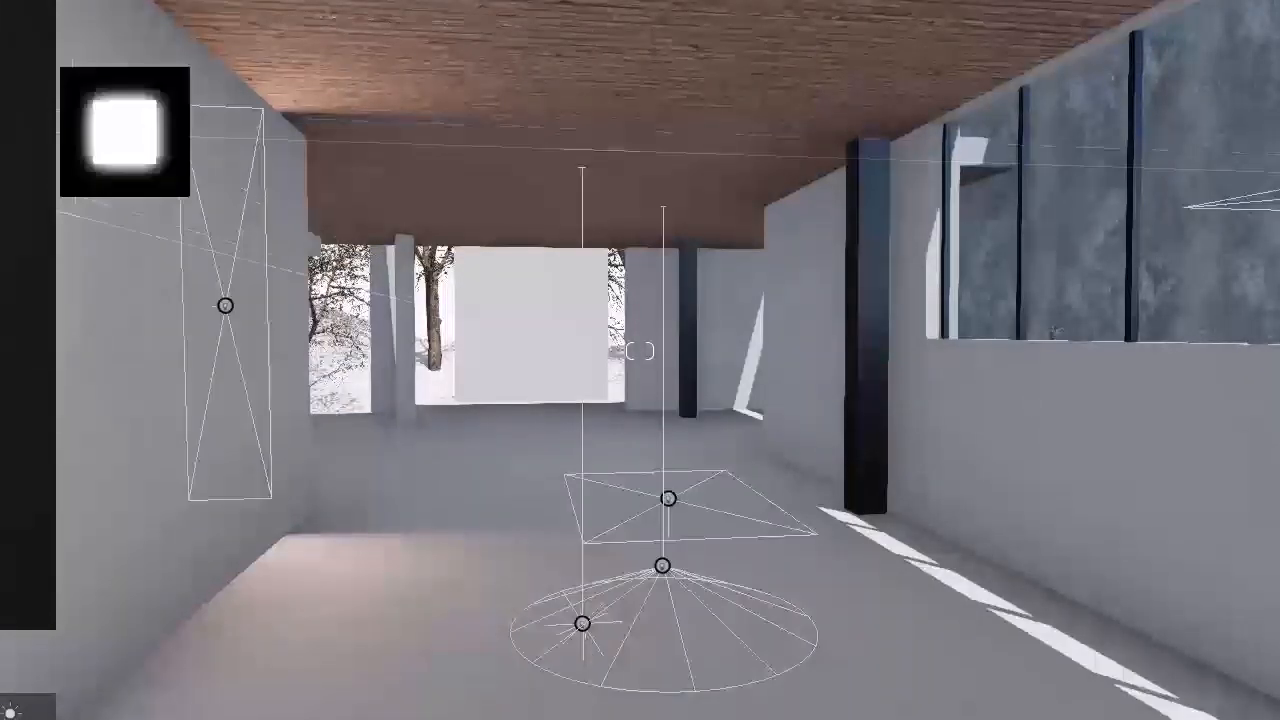
click(28, 132)
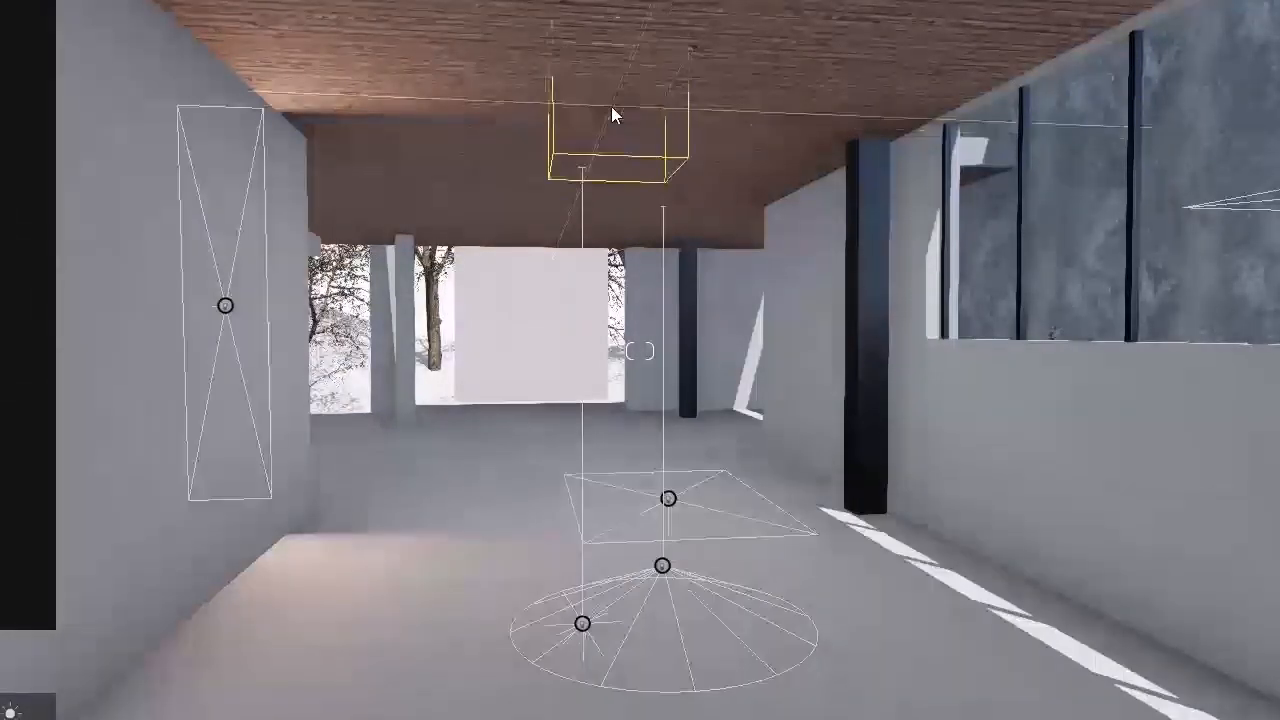
click(610, 106)
Step: Rotate the new area light upright and lower it from the ceiling toward the middle of the room
click(240, 719)
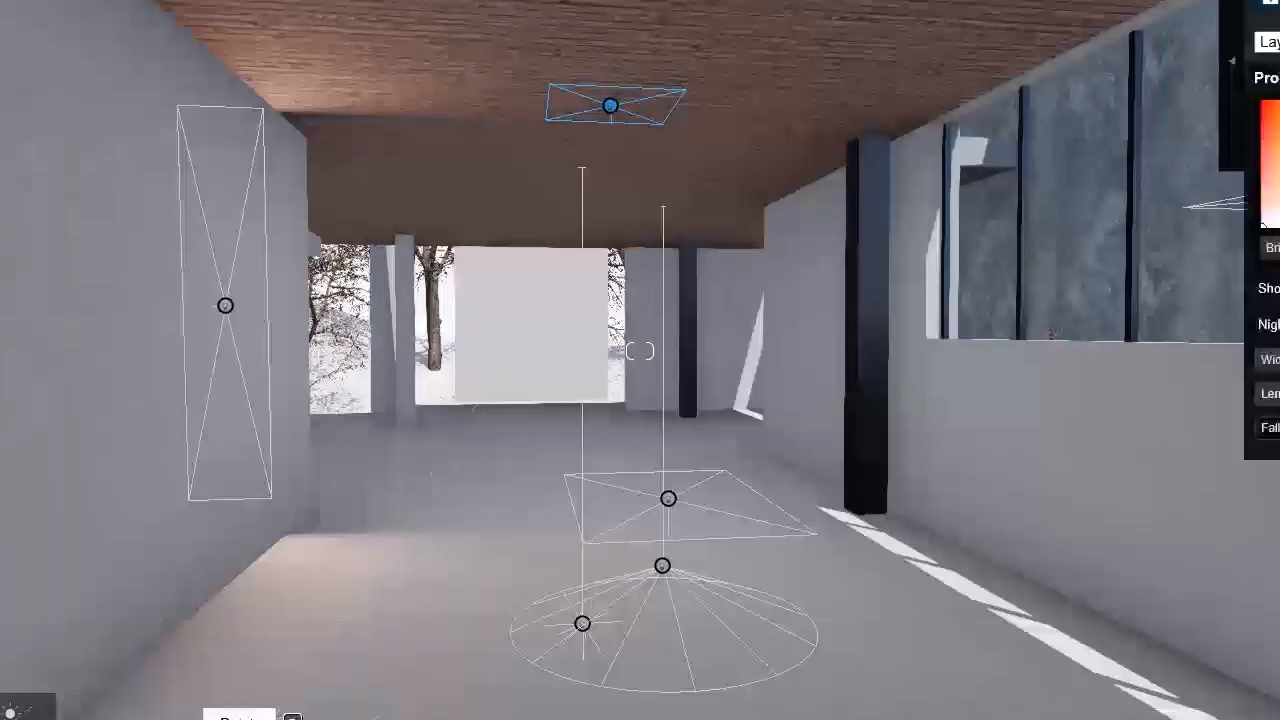
drag(610, 106, 610, 172)
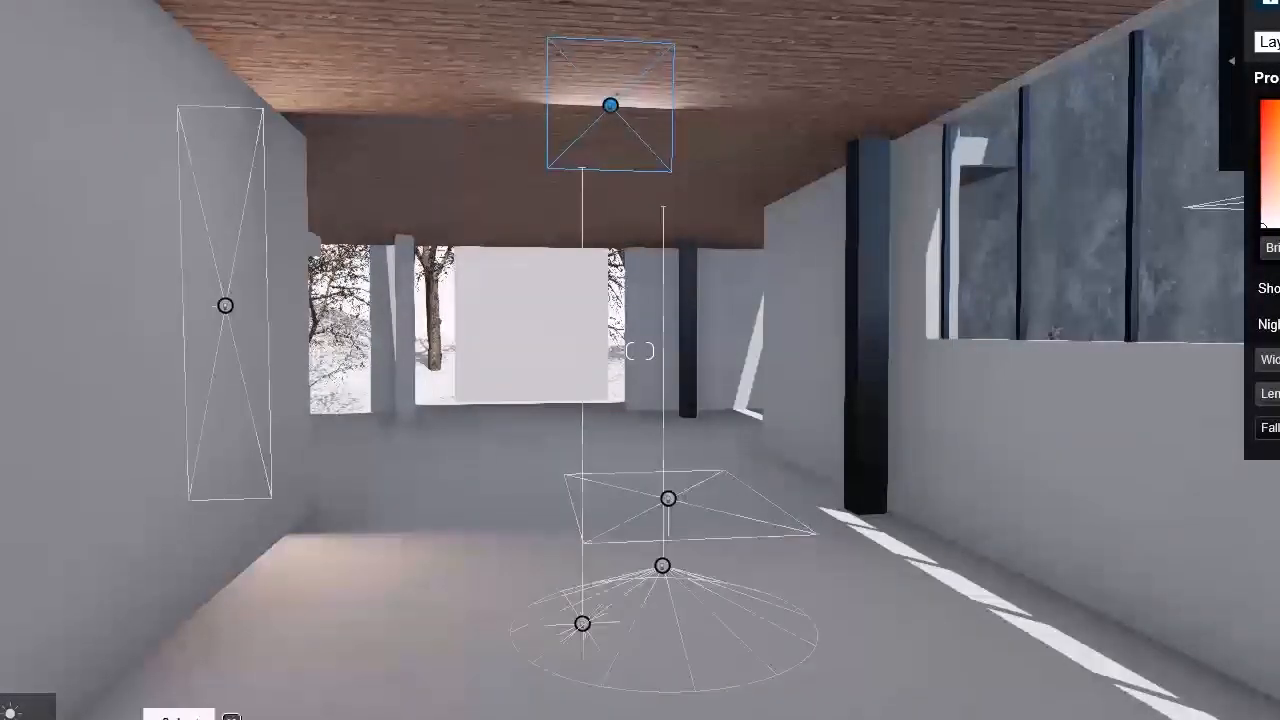
drag(610, 107, 591, 206)
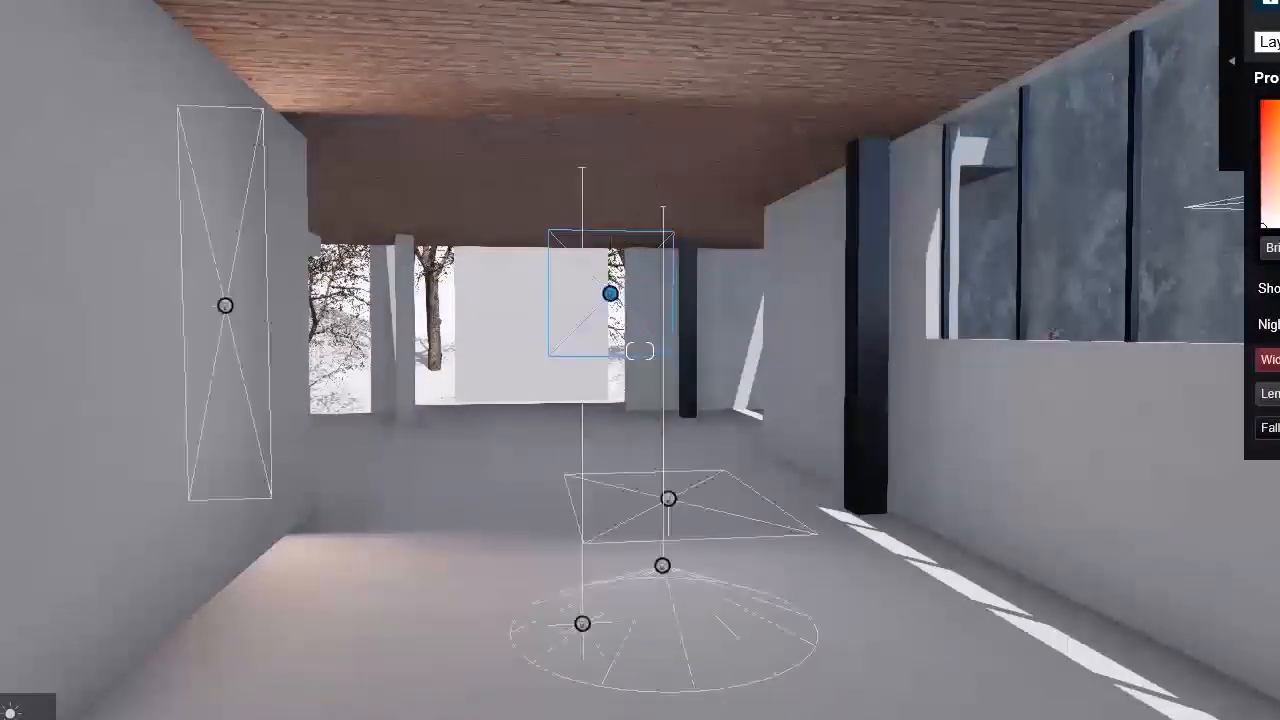
Step: Adjust the upright area light's size, color and brightness, and restore photo 4's saved camera to check the effect
drag(1270, 394, 1279, 428)
drag(1279, 200, 1276, 190)
drag(1272, 248, 1279, 248)
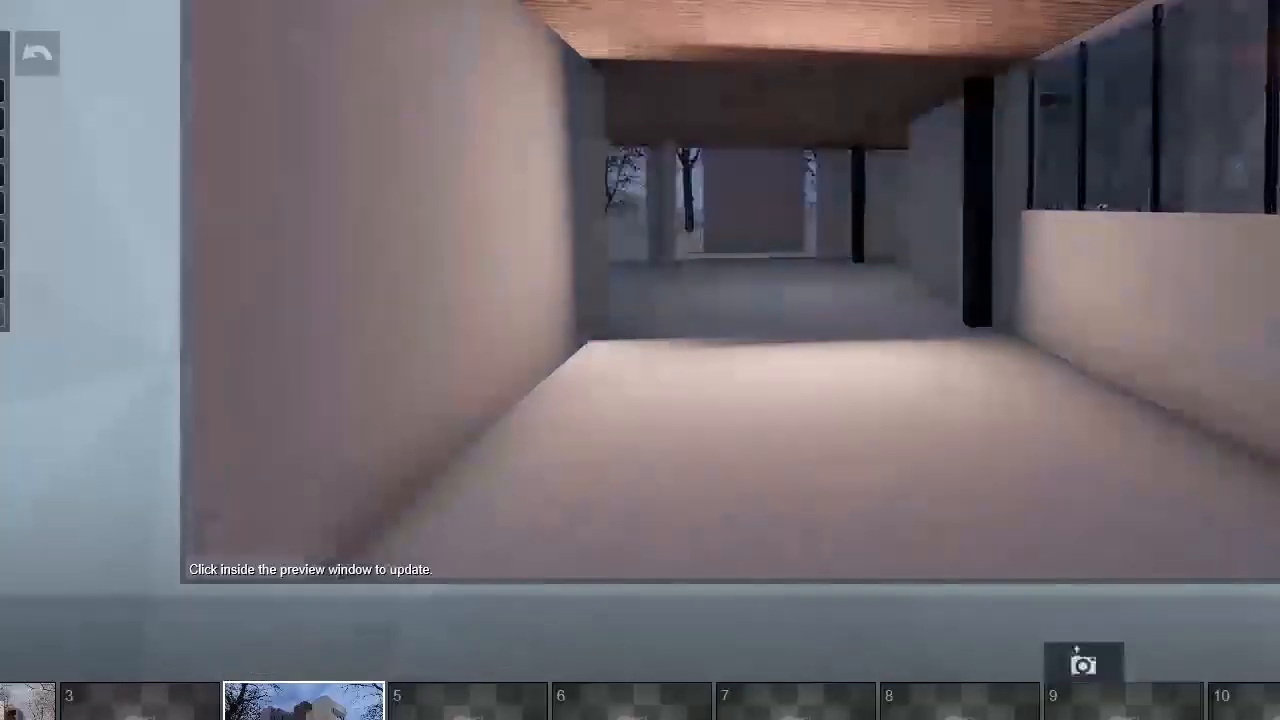
click(291, 661)
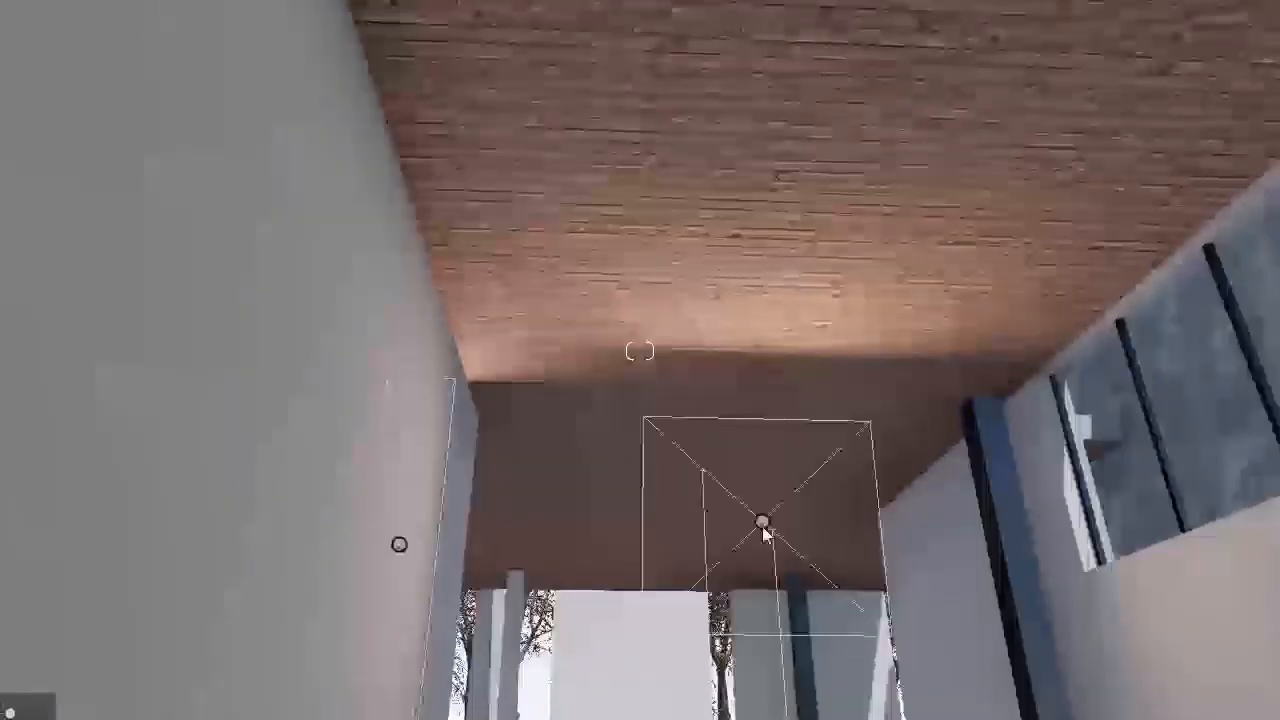
Step: Reposition the area light inside the upper room, and return photo 4 to its saved camera view
click(763, 521)
drag(757, 432, 812, 222)
right_drag(812, 222, 857, 246)
drag(473, 371, 380, 557)
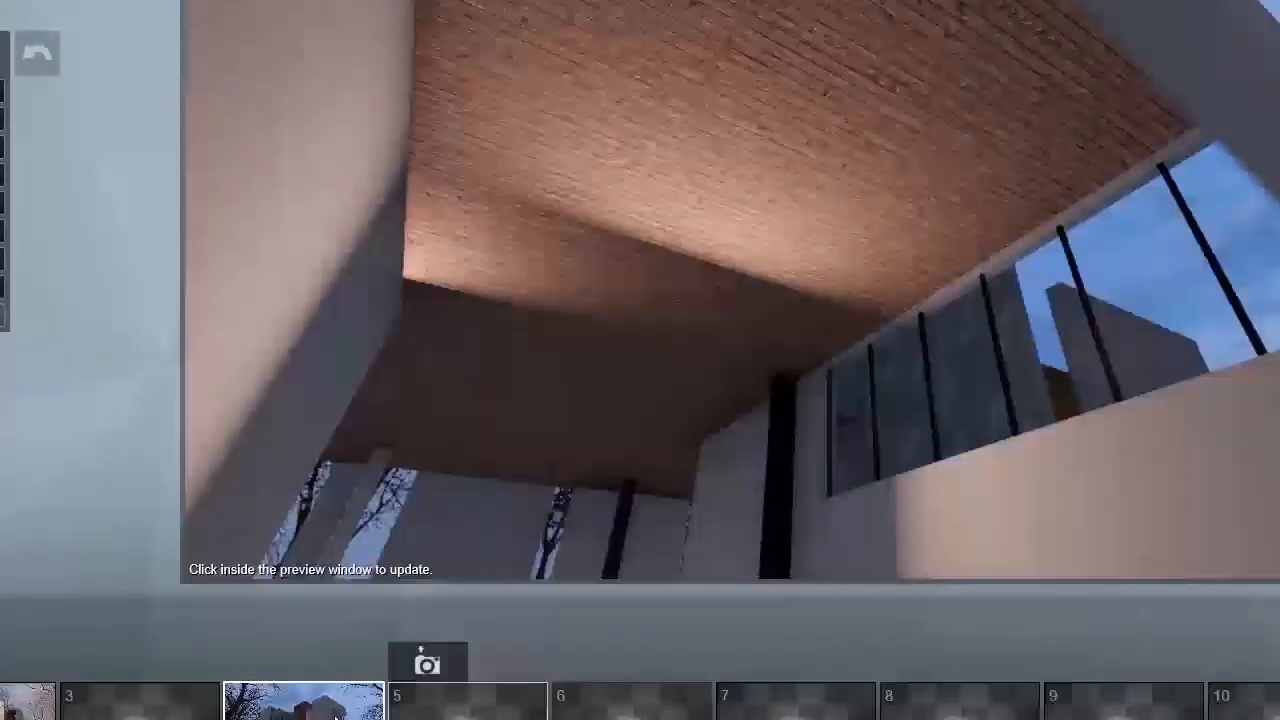
click(291, 661)
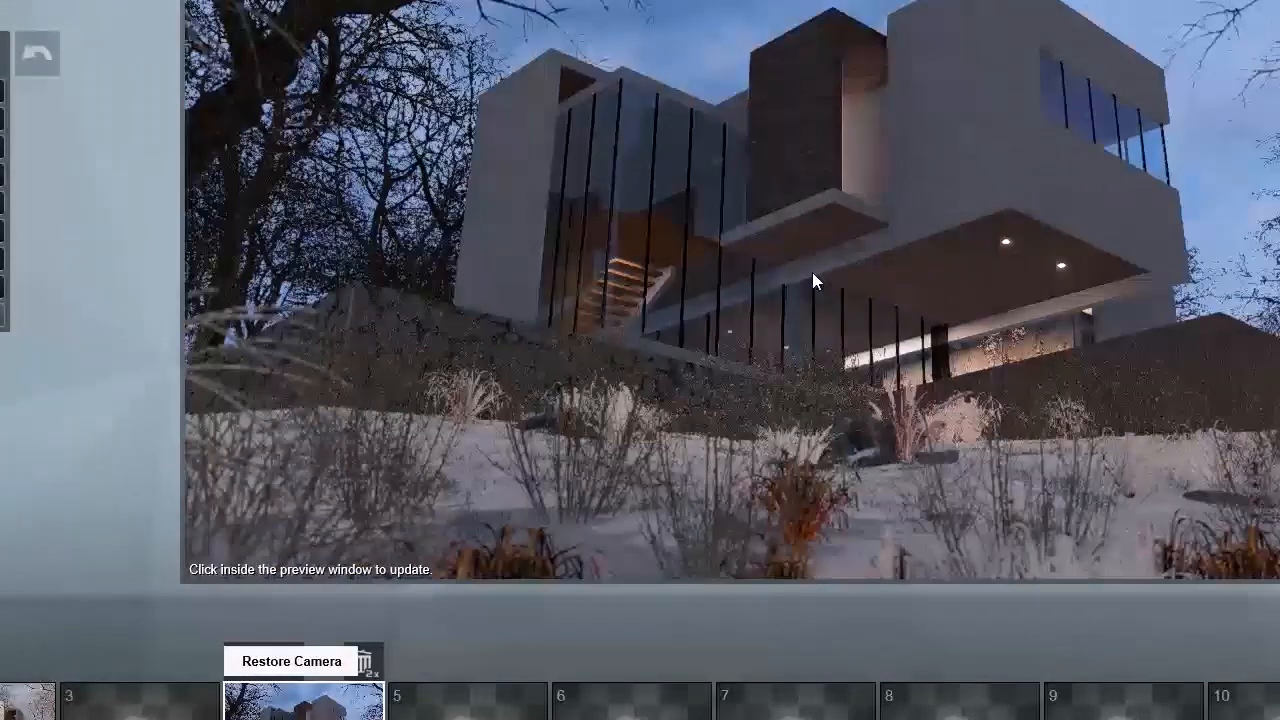
Step: Update photo 4's preview to examine the dusk brightness of the house and its lights
click(997, 218)
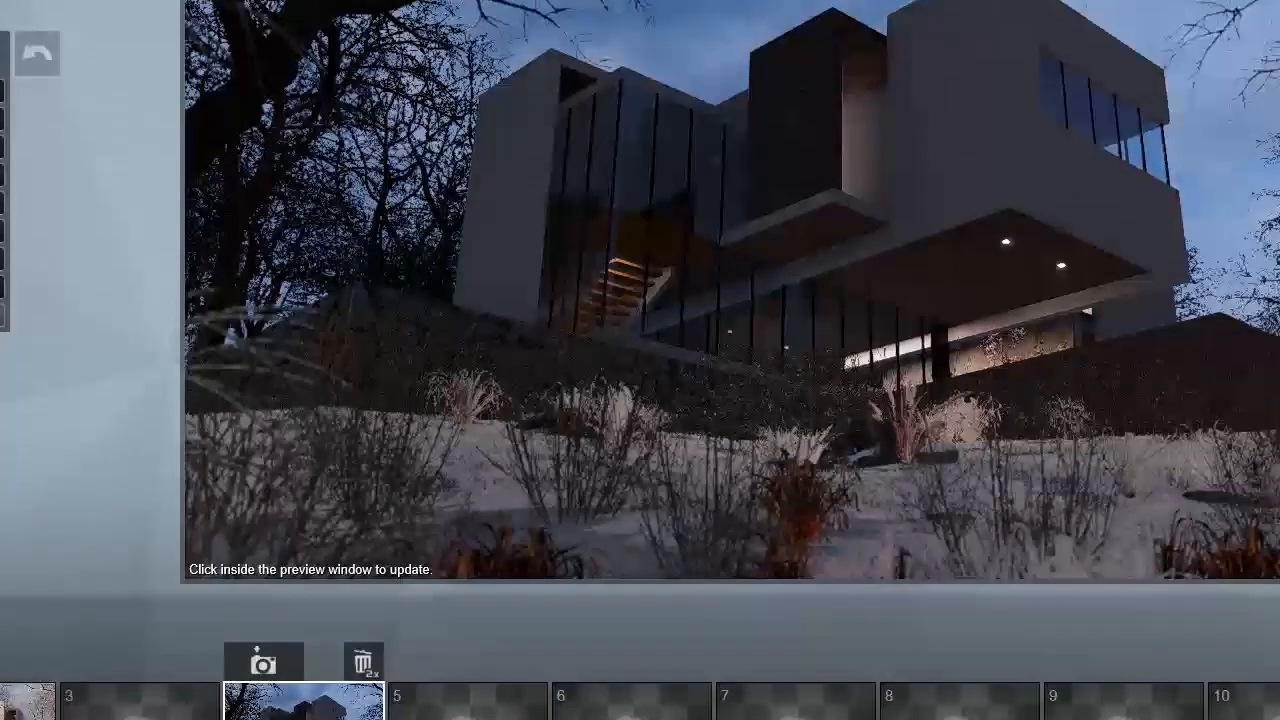
click(1108, 204)
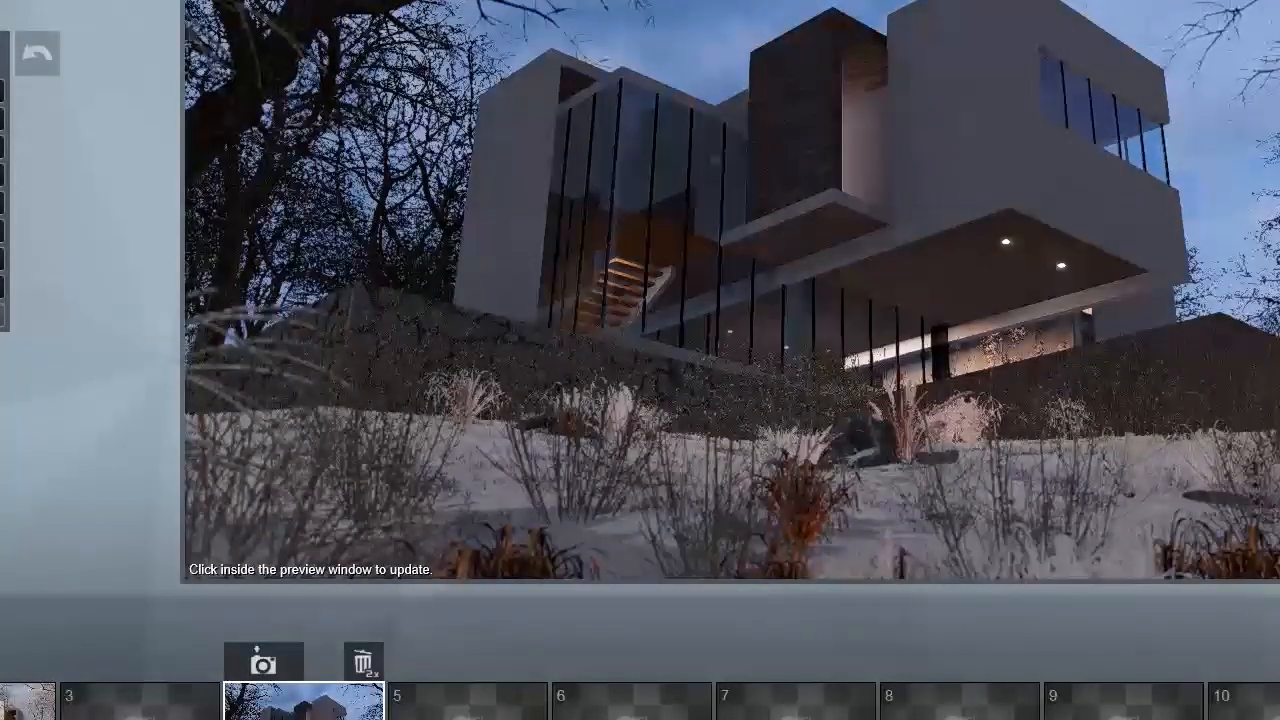
click(825, 272)
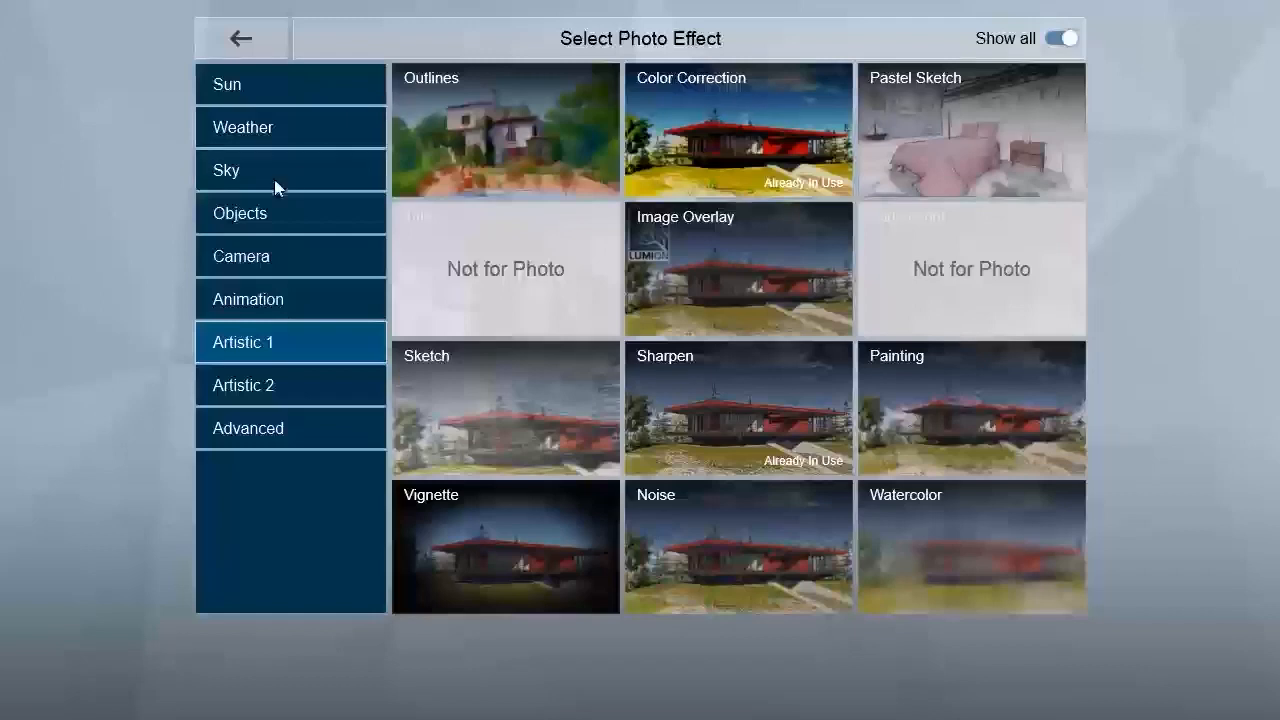
Step: Add falling snow to photo 4 with a Weather effect and update its preview
click(271, 128)
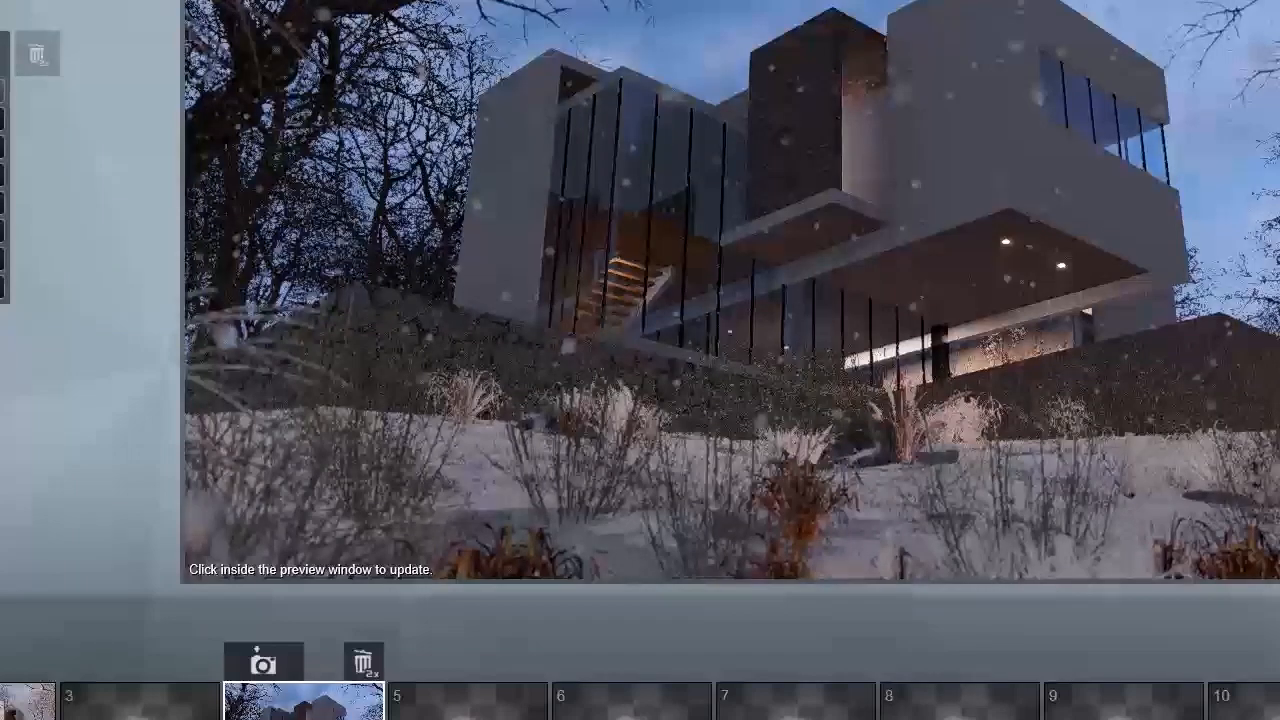
click(989, 271)
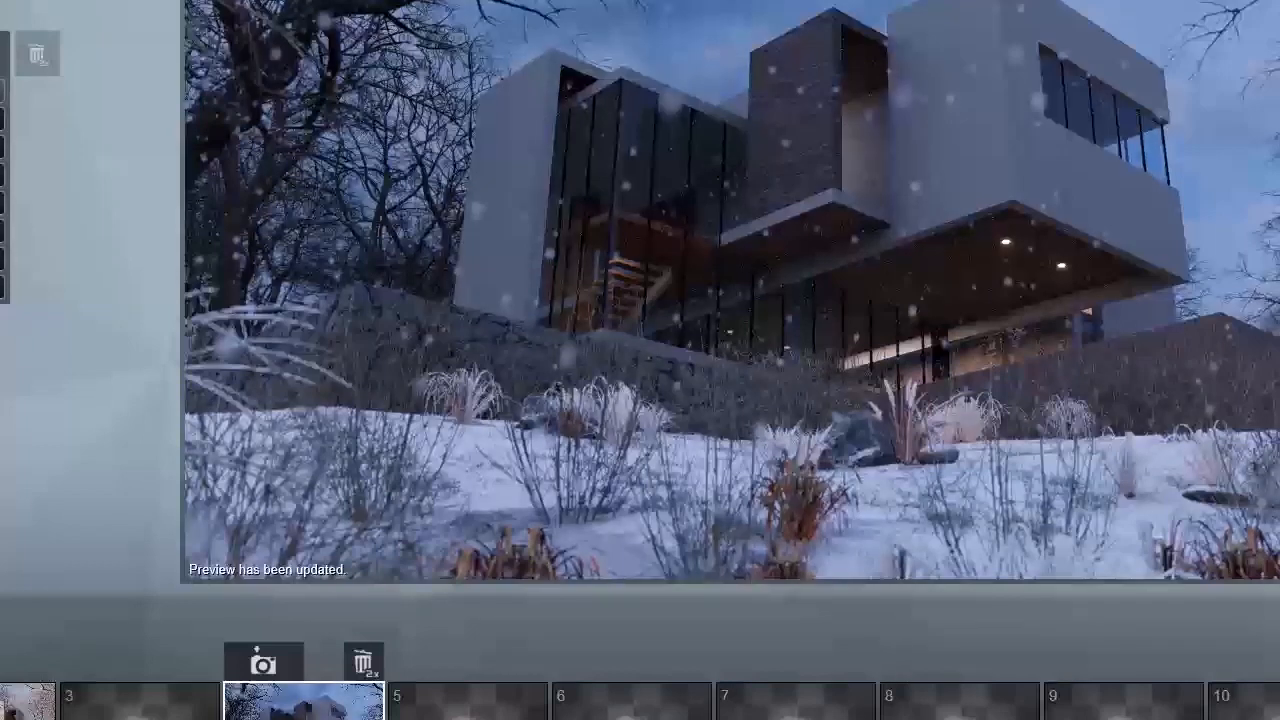
mouse_move(1097, 251)
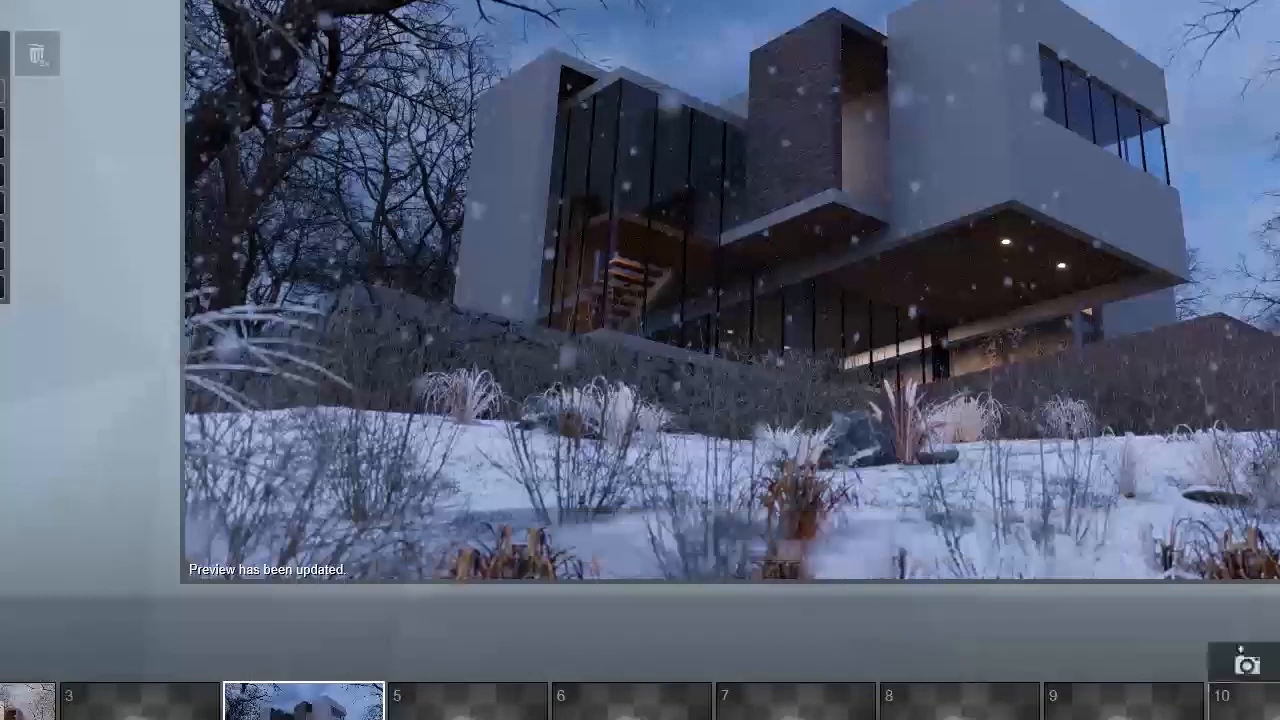
Step: Render photo 4 and save it as 12.3.jpg
click(1252, 662)
click(561, 626)
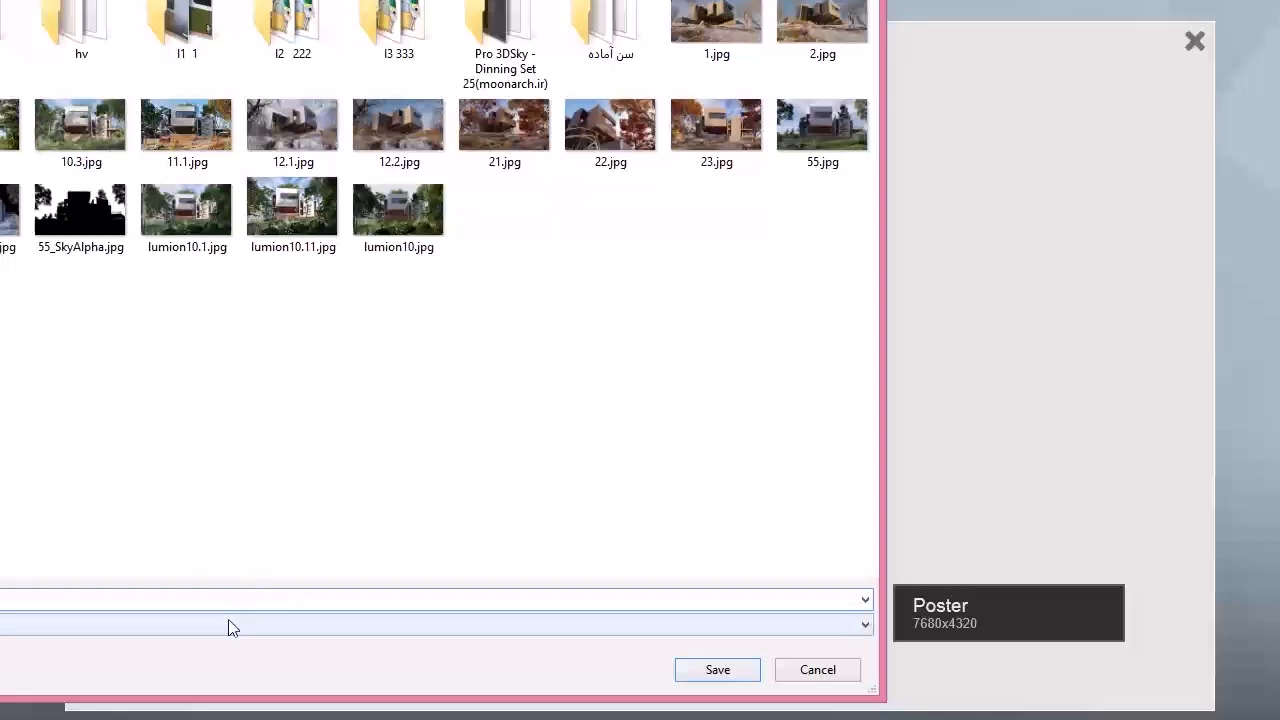
click(176, 601)
text(lu)
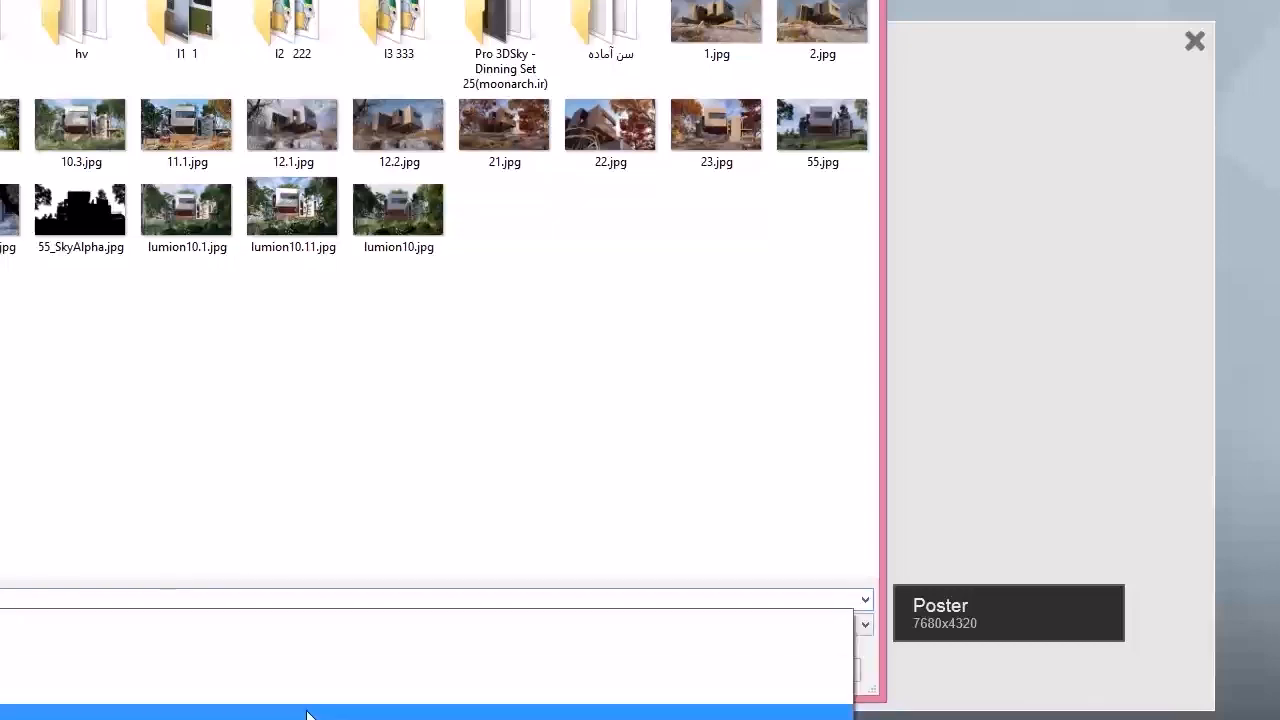
key(Return)
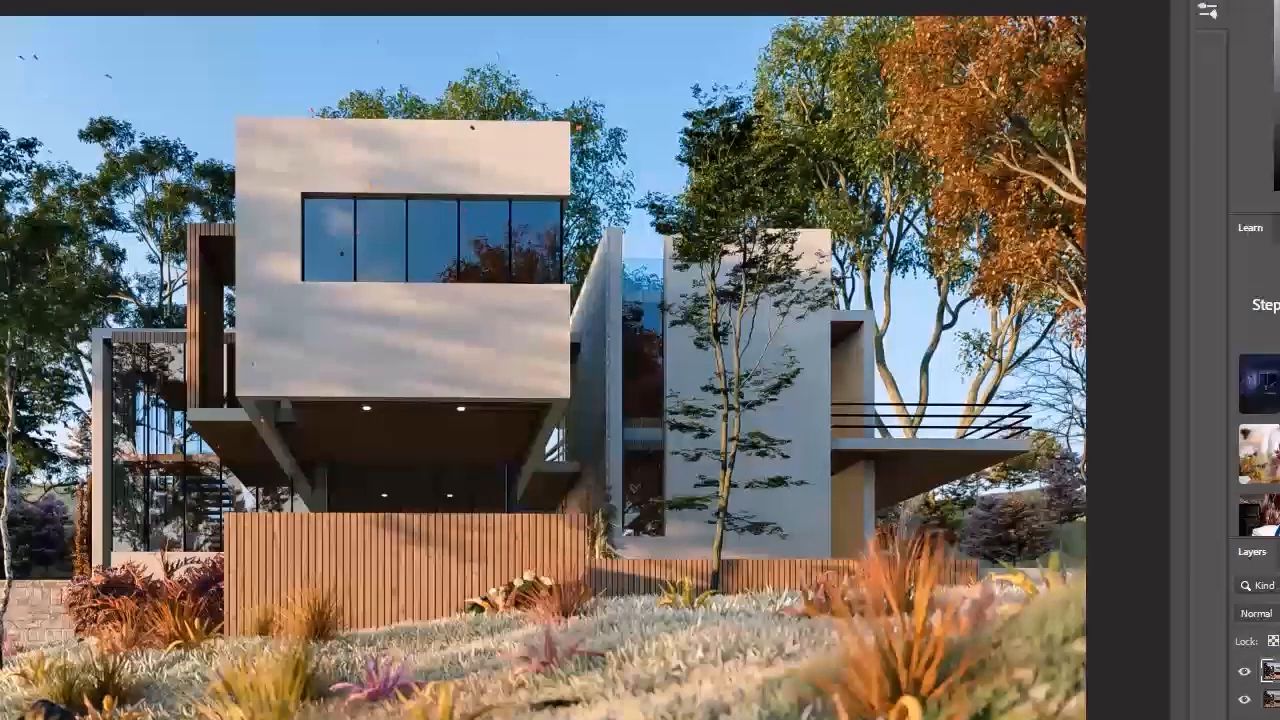
Step: Switch to Photoshop, open 12.3.jpg and crop narrow strips off its left and right edges
key(ctrl+o)
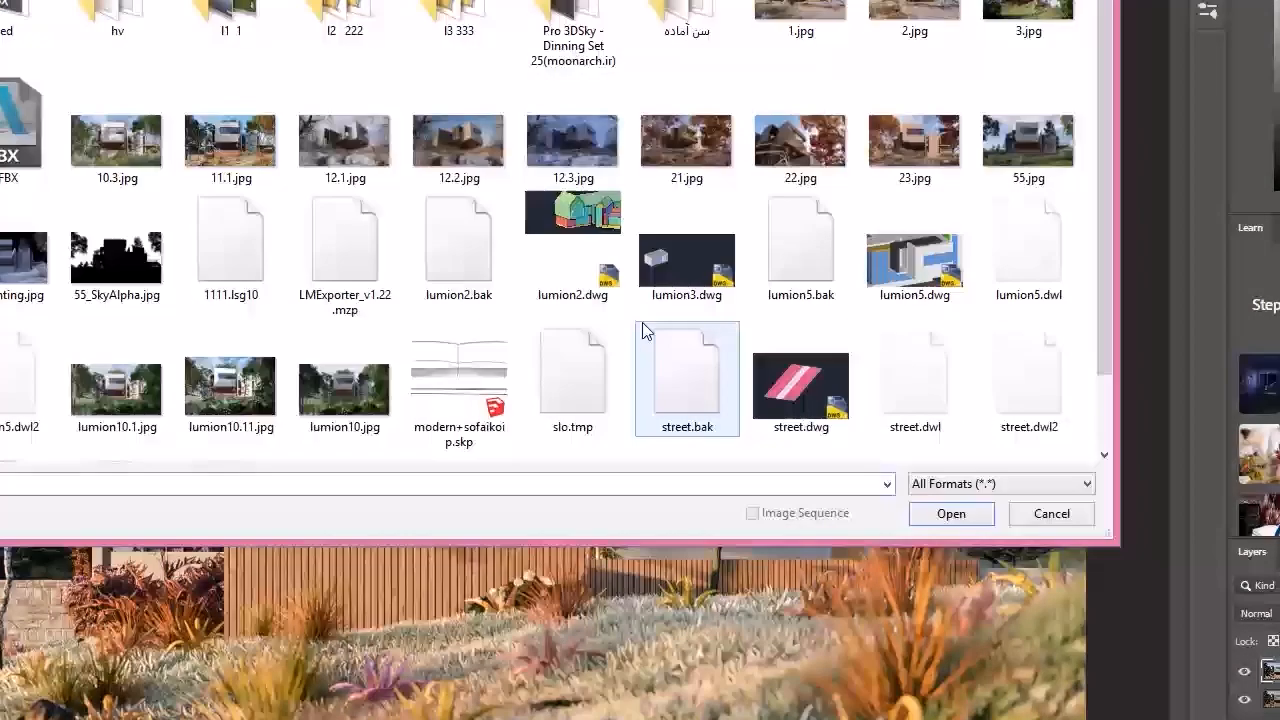
double_click(574, 152)
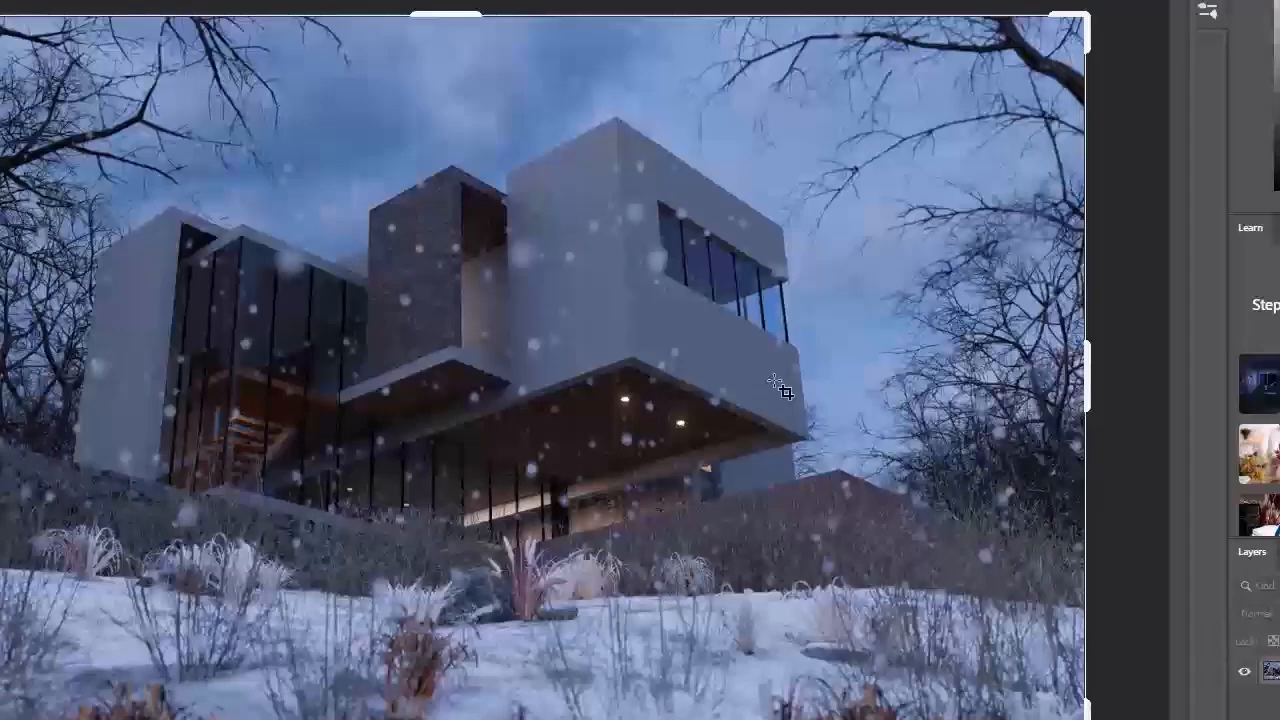
drag(0, 375, 32, 375)
drag(1058, 398, 1036, 392)
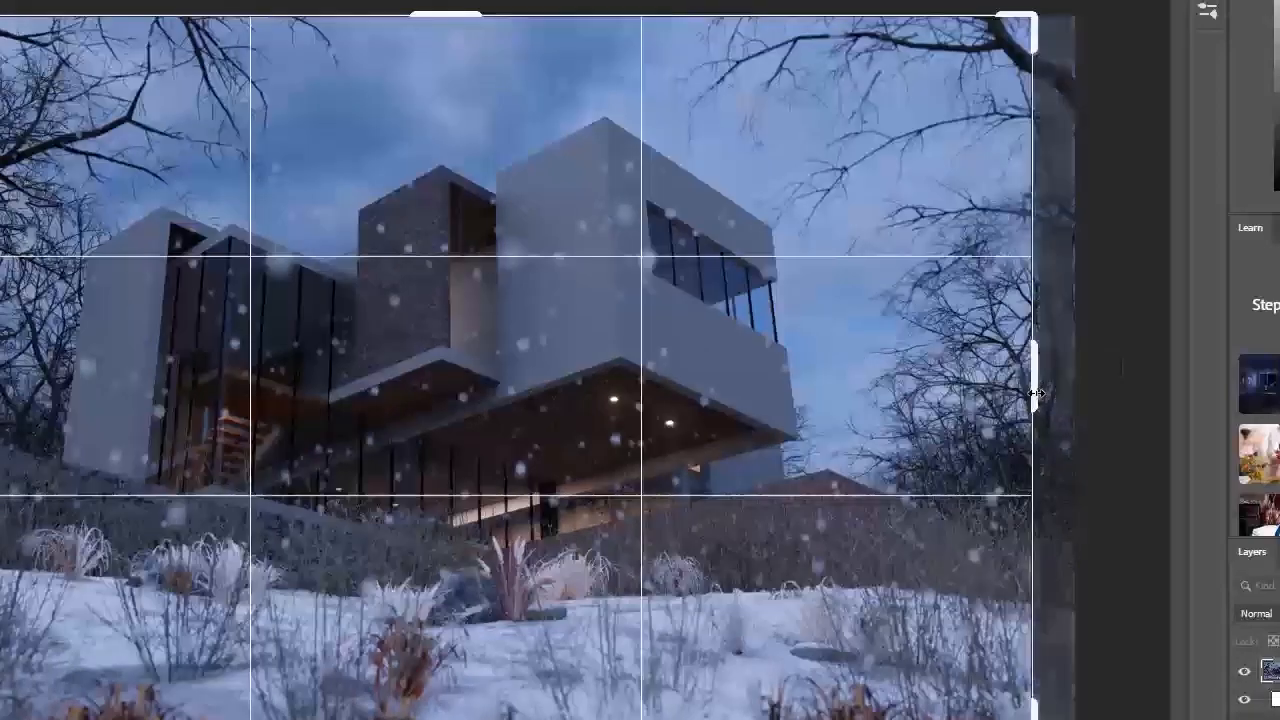
key(Return)
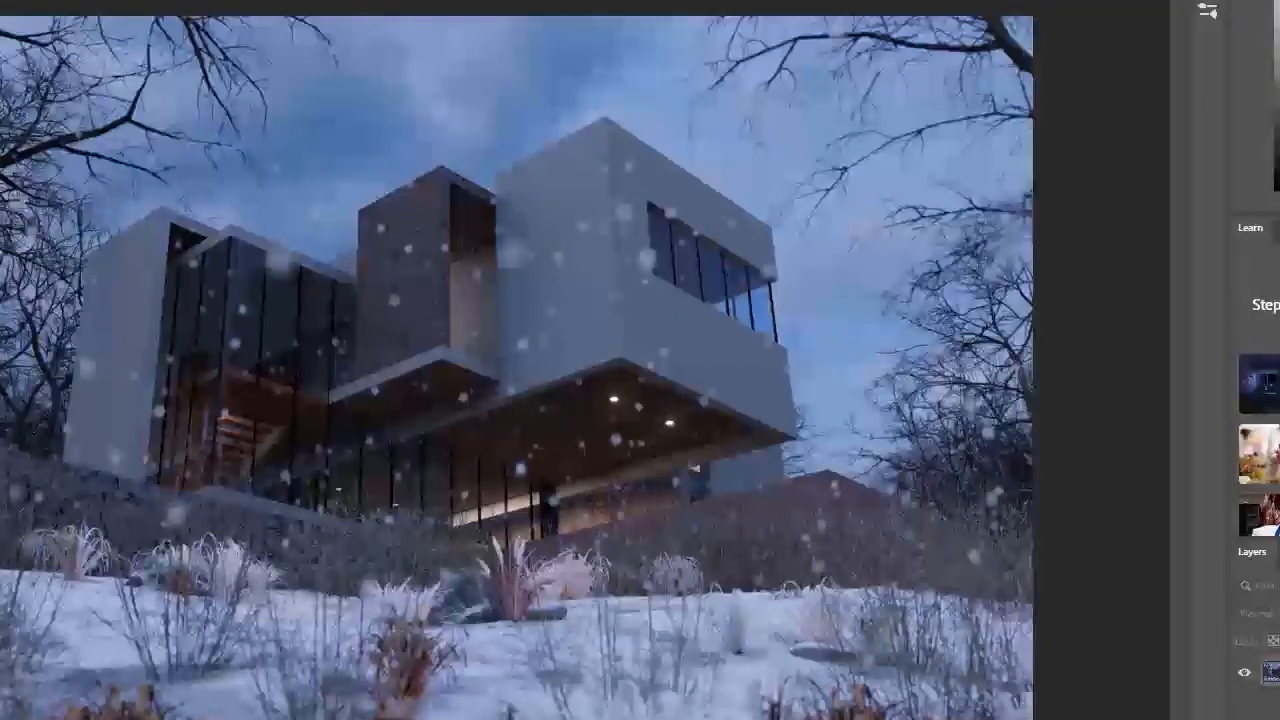
Step: Start the Camera Raw Filter on the snowy render and set temperature to -8 and tint to +8
click(0, 0)
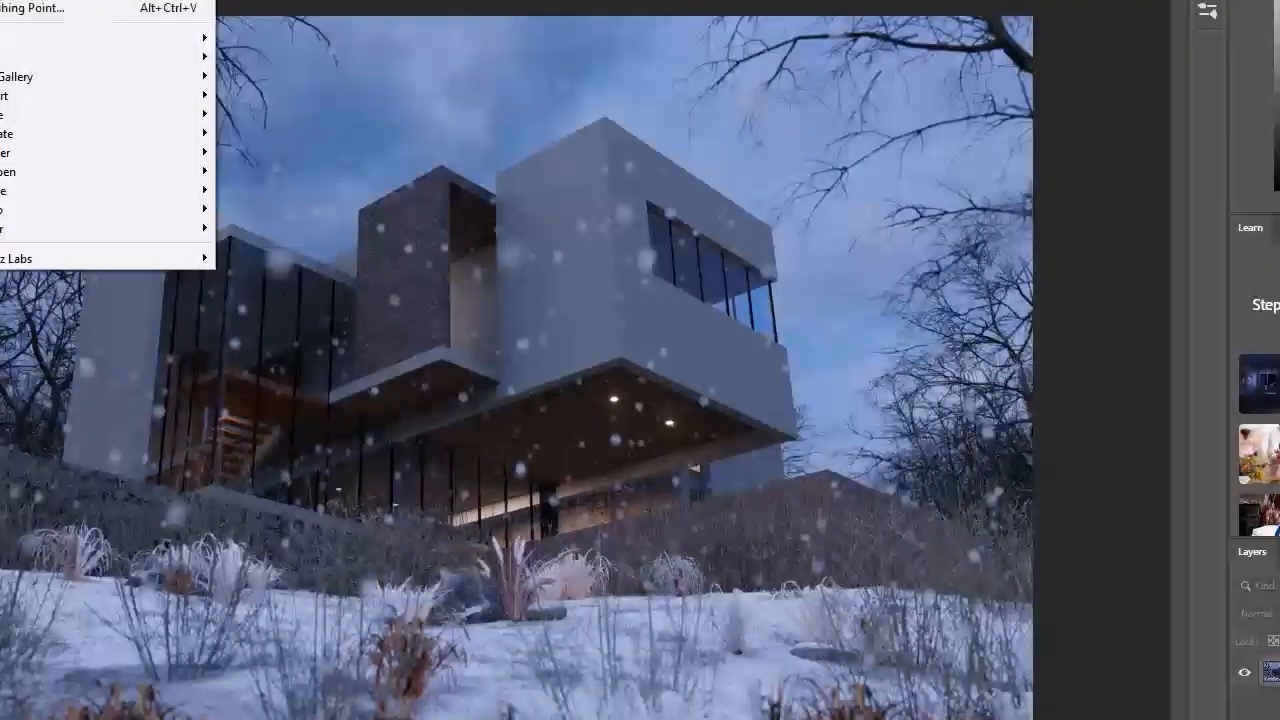
click(60, 0)
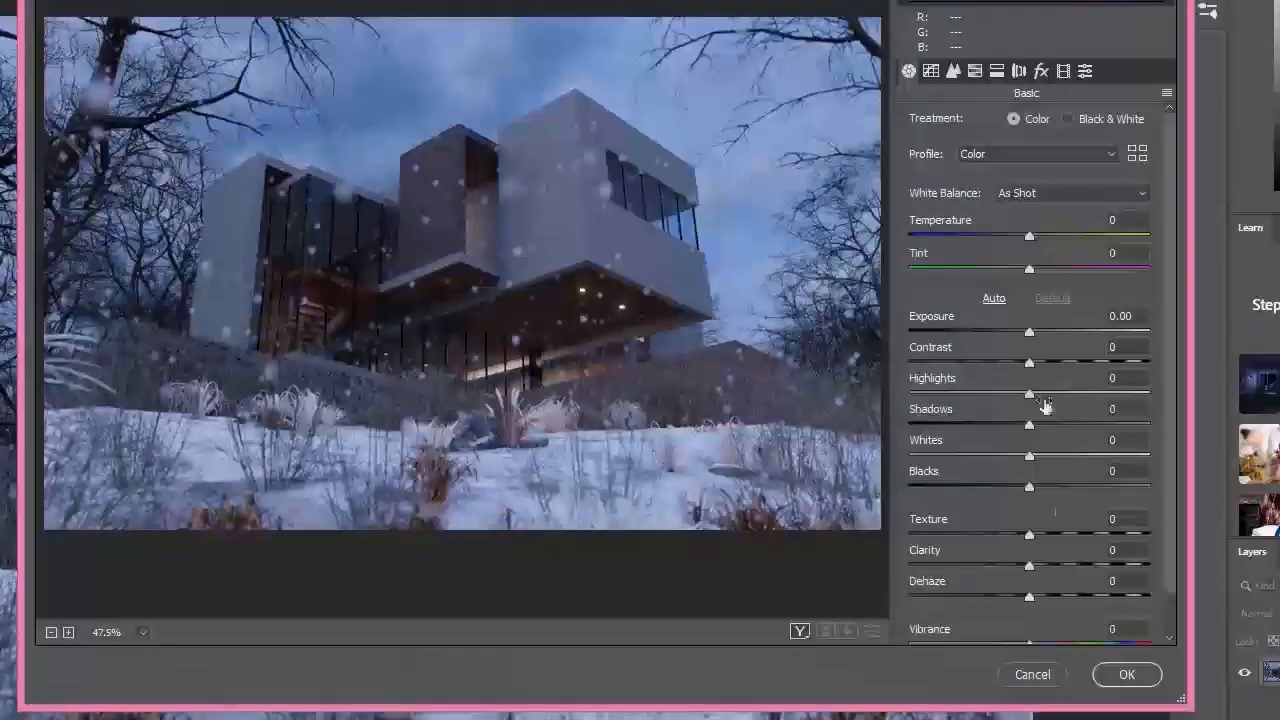
click(1028, 333)
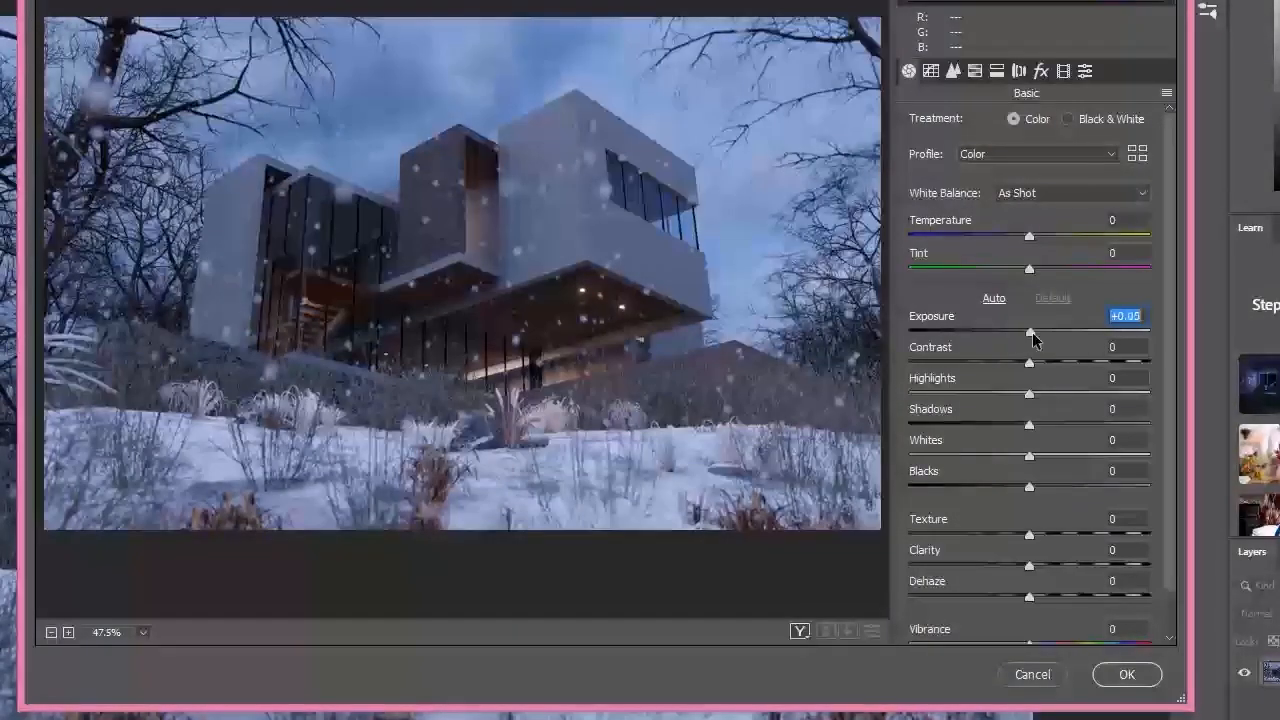
drag(1031, 238, 1044, 272)
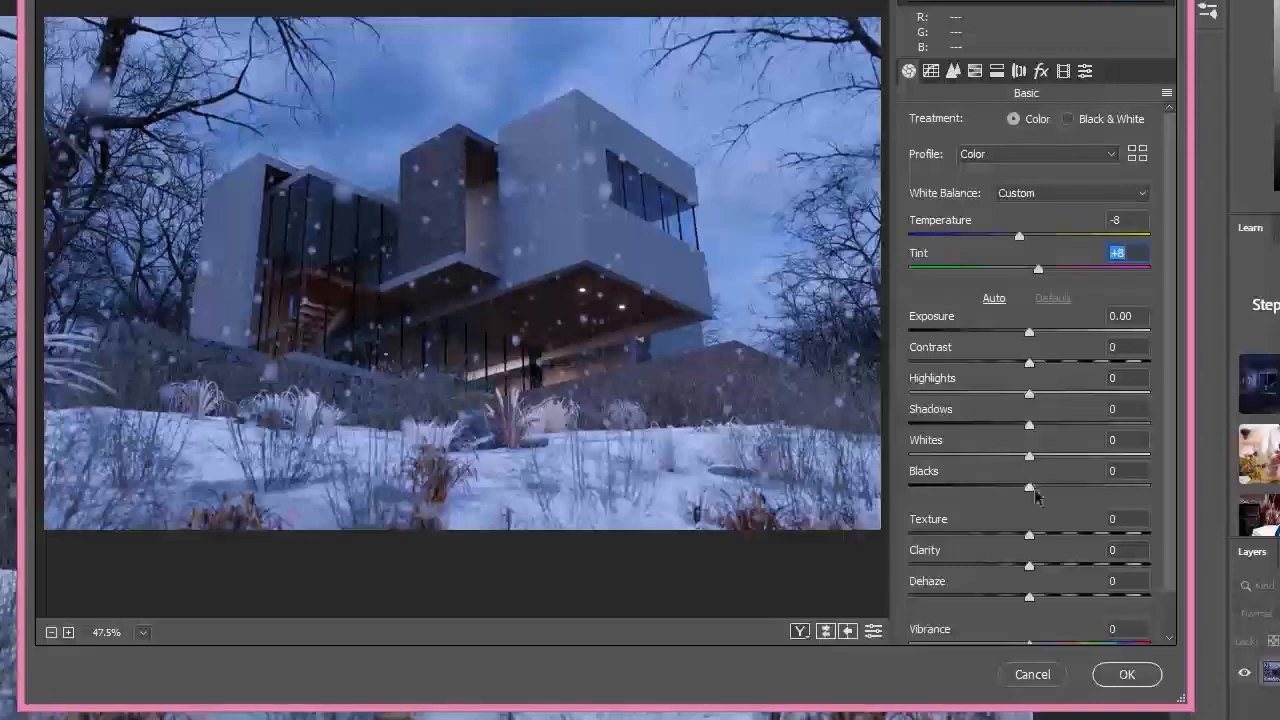
Step: Set the render's shadows to +52, whites to +21, exposure to +0.10 and contrast to +2
drag(1034, 426, 1095, 425)
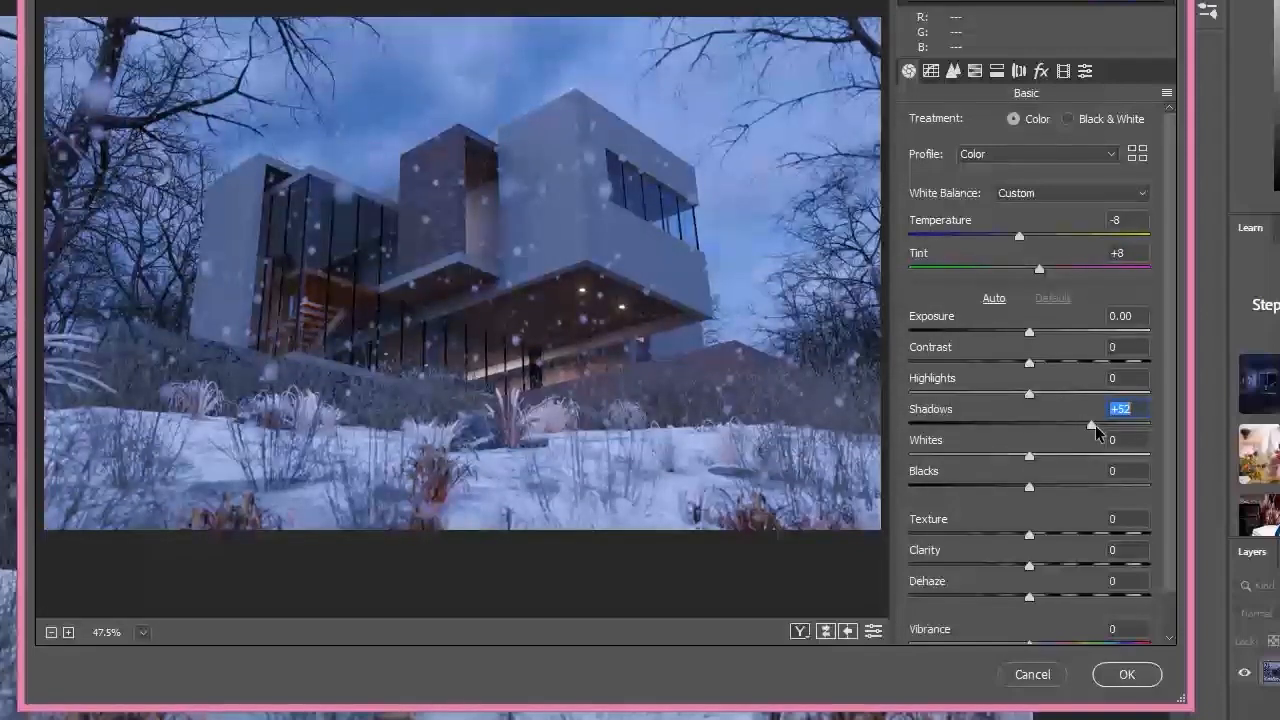
drag(1029, 457, 1057, 462)
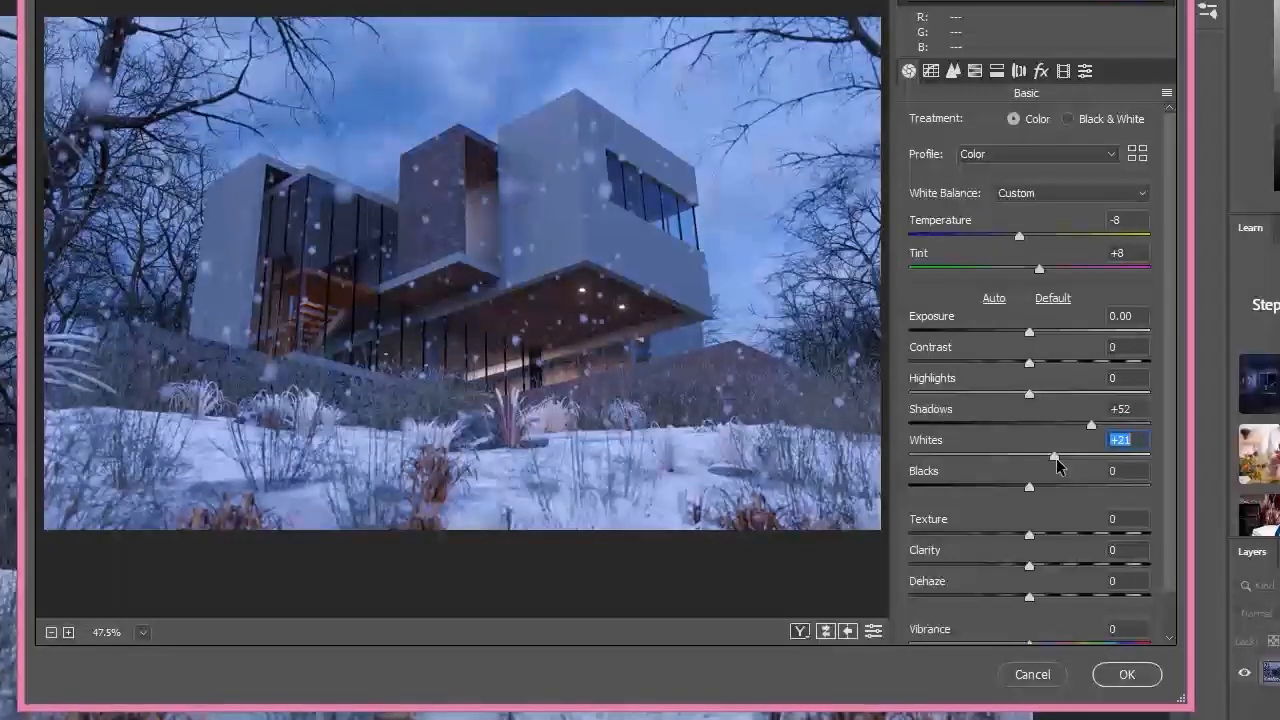
drag(1029, 331, 1037, 369)
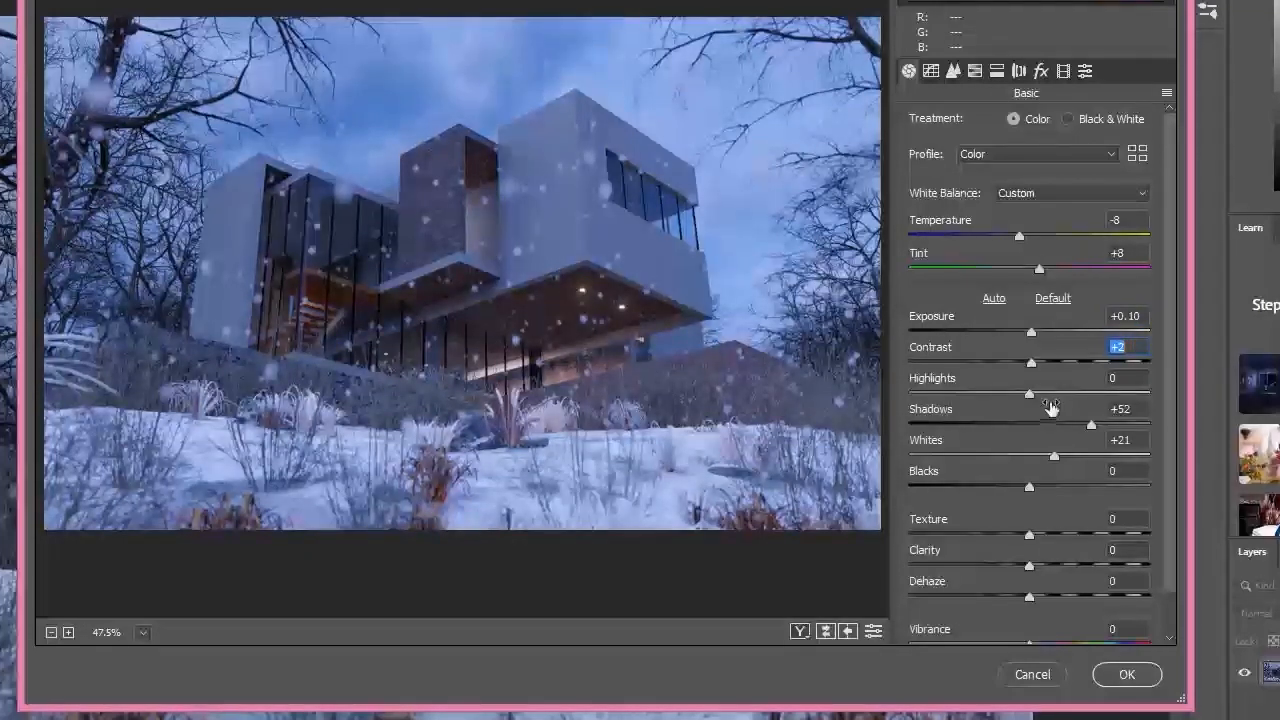
Step: Set the render's texture, clarity and dehaze to +4 each, and lower its vibrance to -13
click(1033, 538)
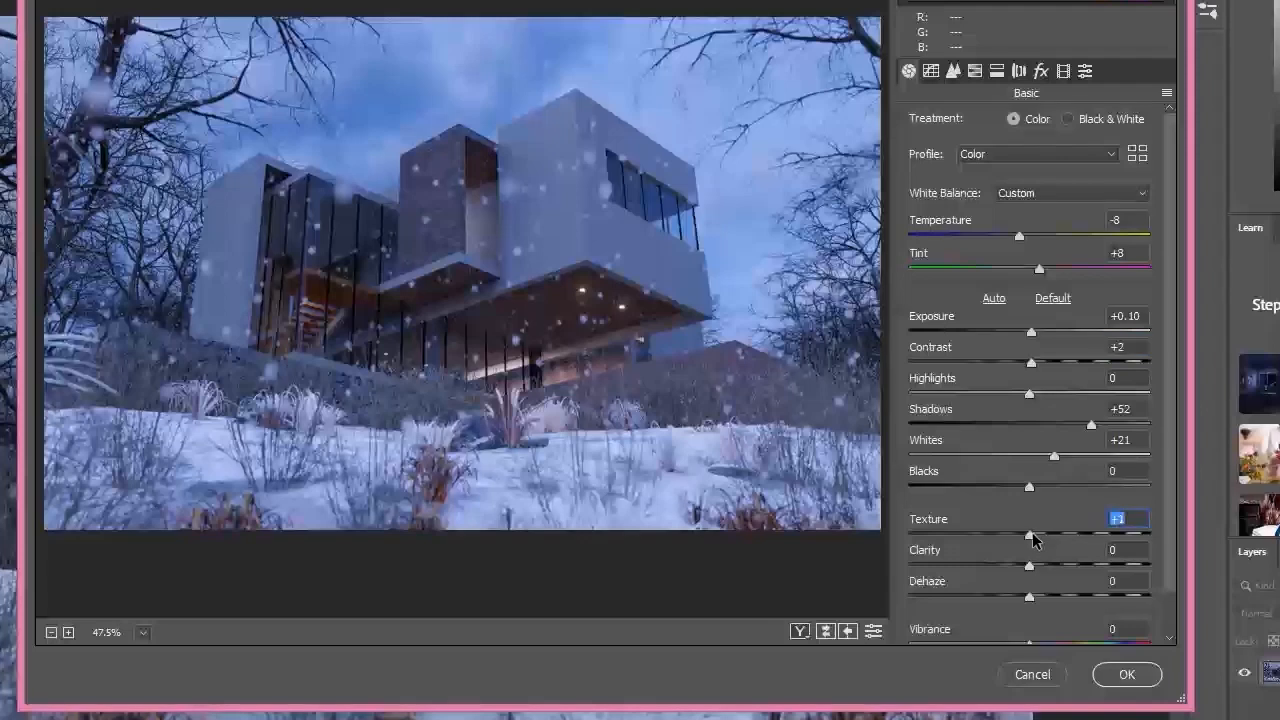
click(1039, 547)
drag(1134, 518, 1100, 531)
text(4)
key(Tab)
text(4)
key(Tab)
text(4)
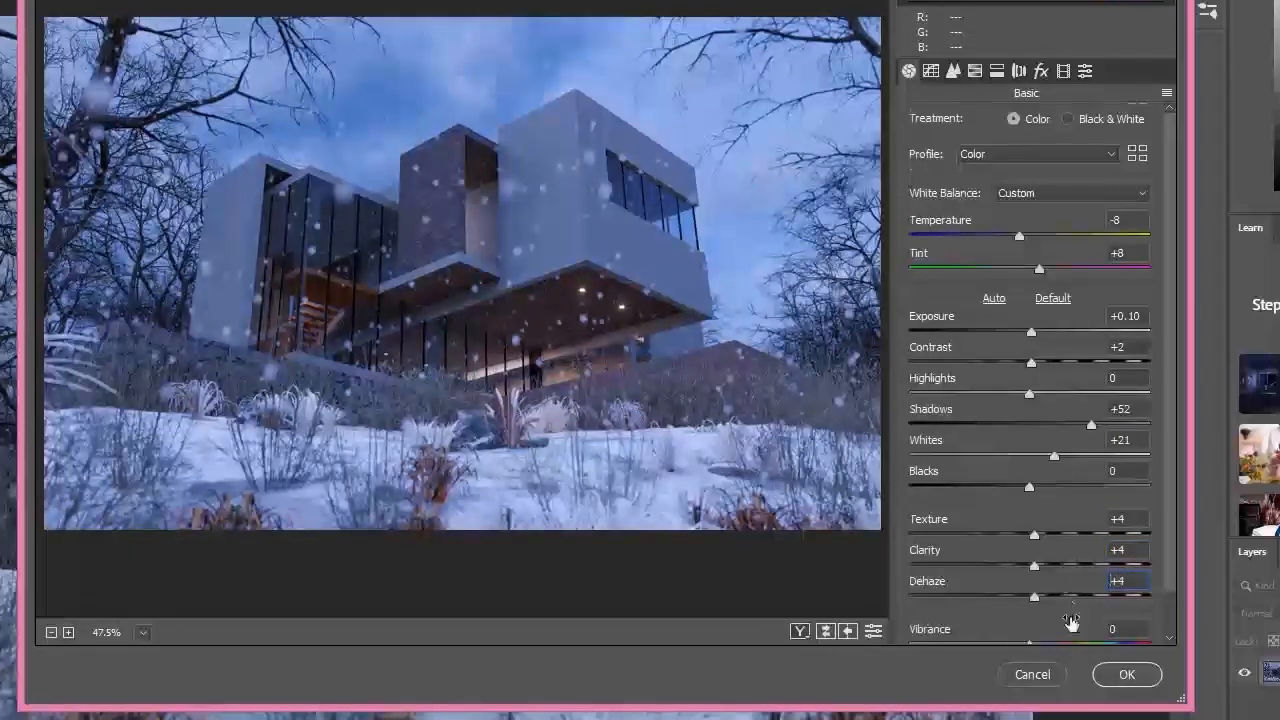
scroll(1062, 612, down, 1)
mouse_move(1030, 598)
mouse_down()
mouse_move(988, 597)
mouse_move(1051, 598)
mouse_move(1017, 599)
mouse_up()
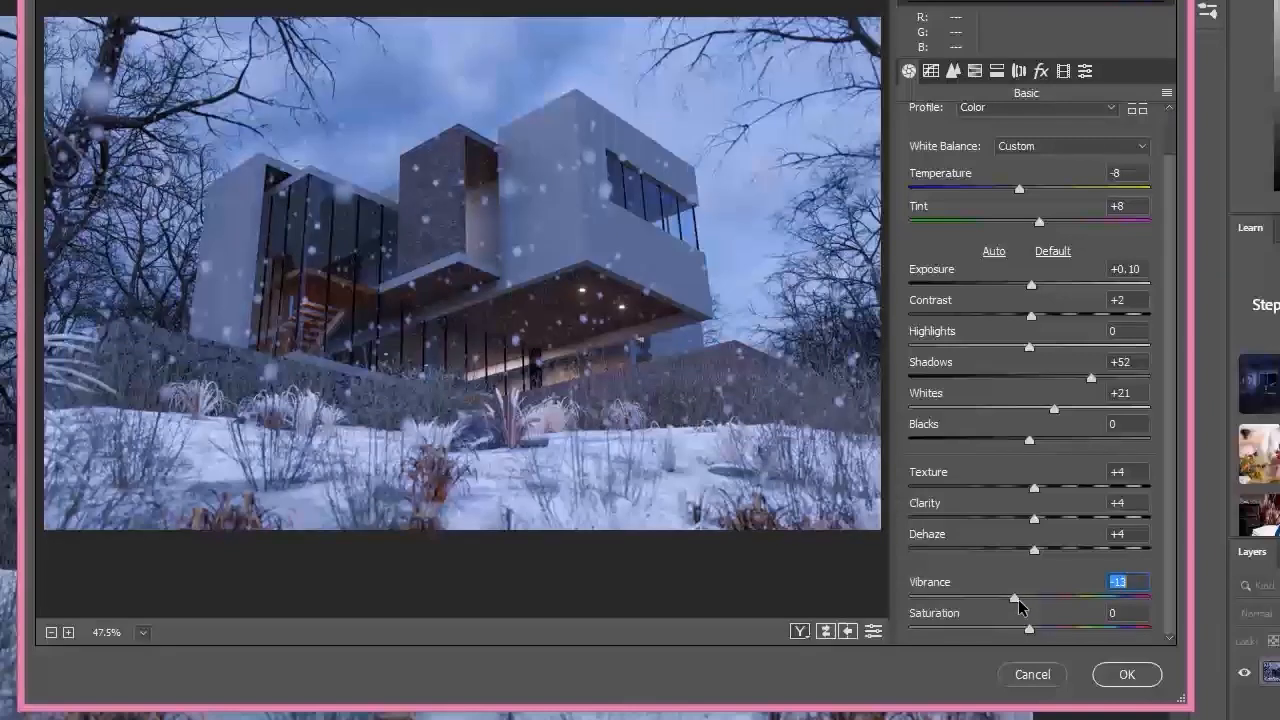
Step: Set the snowy dusk render's temperature to -5, tint to +15, vibrance to -7 and saturation to -9
mouse_move(1019, 189)
mouse_down()
mouse_move(1001, 194)
mouse_move(1060, 226)
mouse_move(1005, 190)
mouse_up()
drag(1005, 190, 1028, 193)
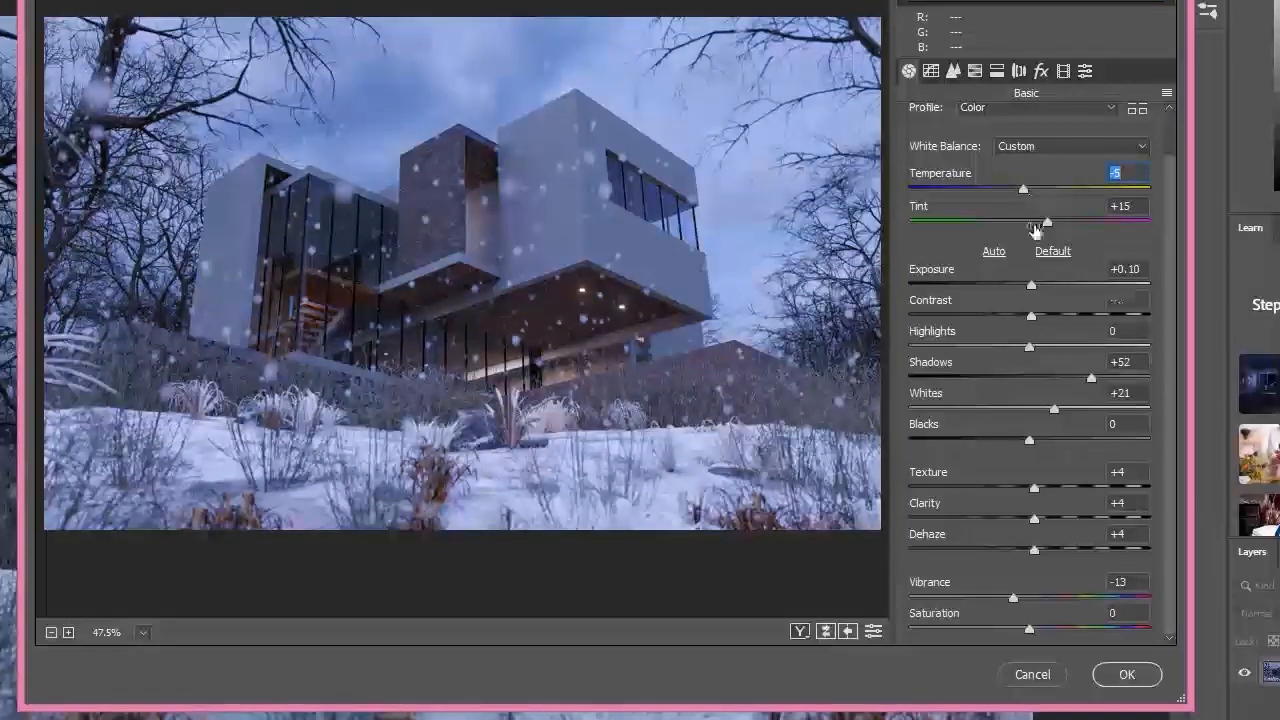
drag(1014, 598, 1018, 635)
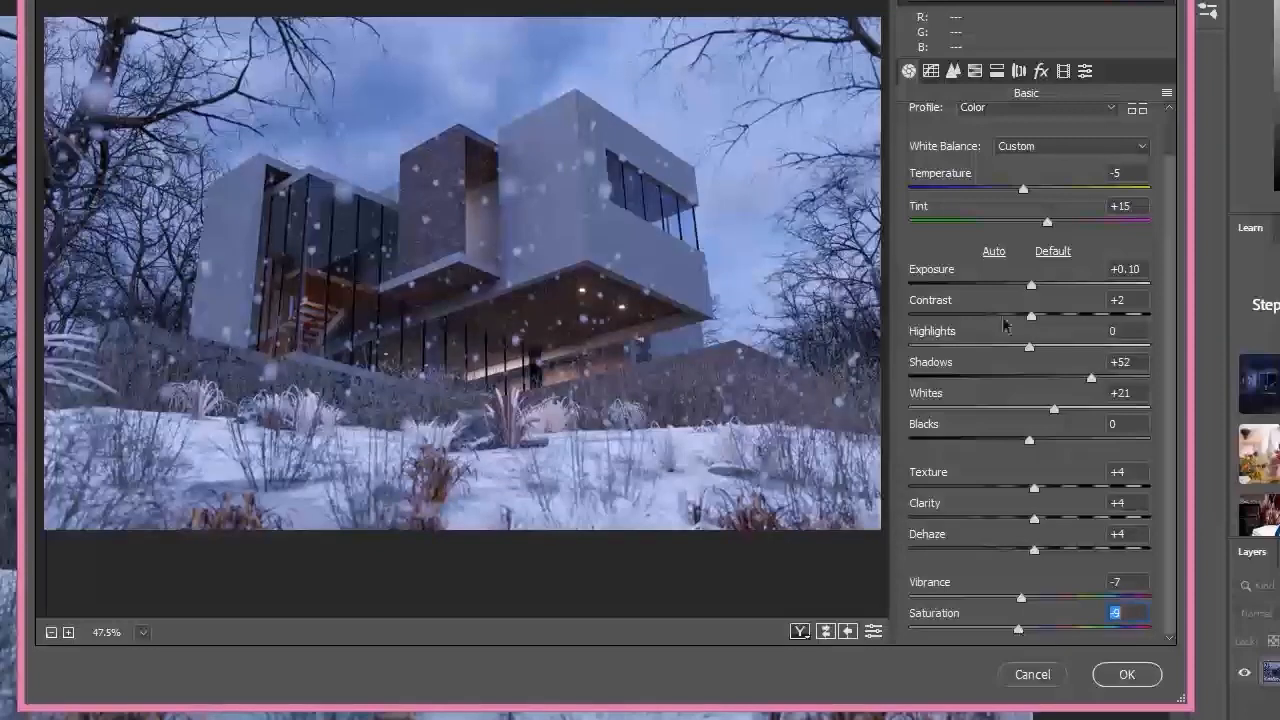
Step: Adjust the parametric tone curve to highlights +18, lights +9, darks +19 and shadows +25, and apply the filter
click(931, 71)
click(953, 71)
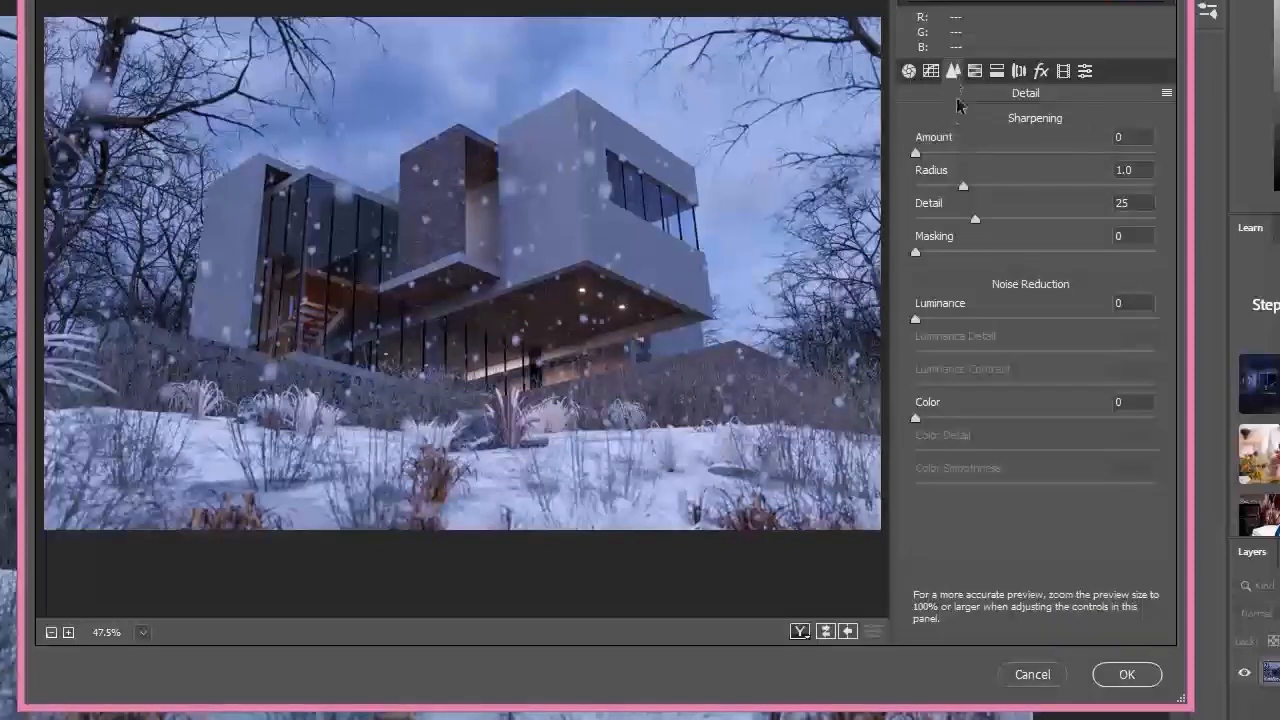
click(975, 71)
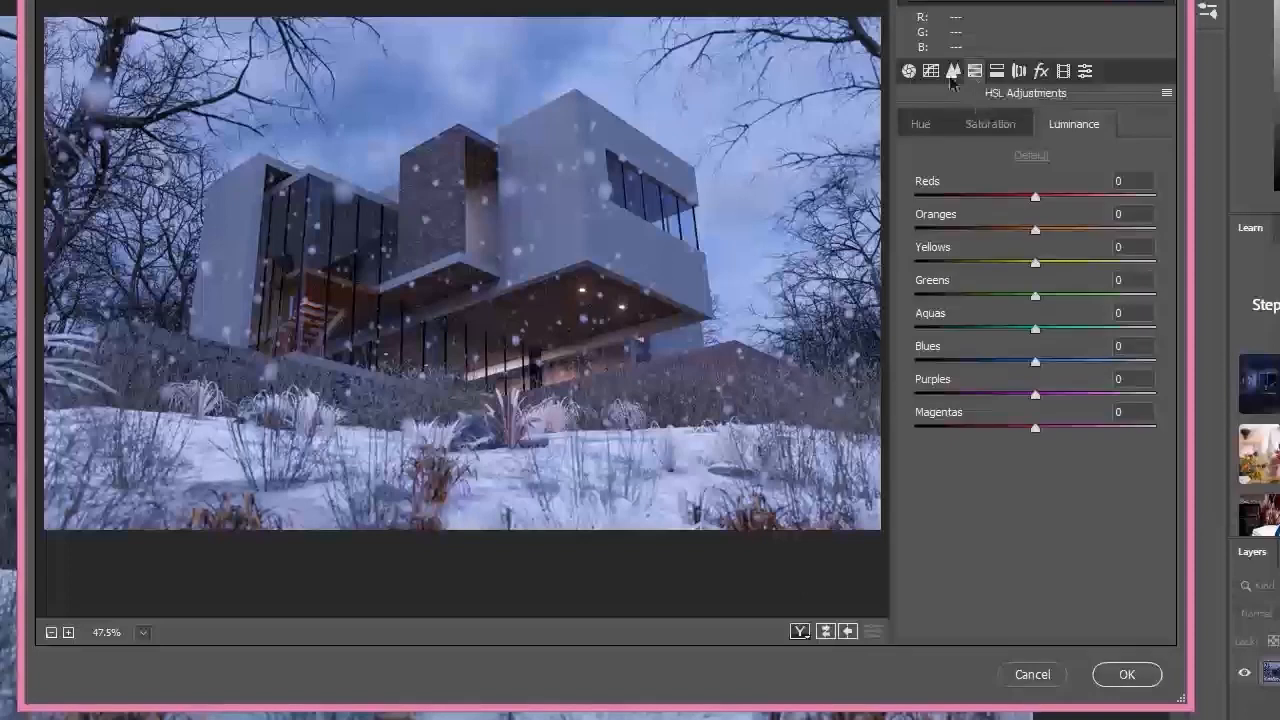
click(931, 71)
click(936, 124)
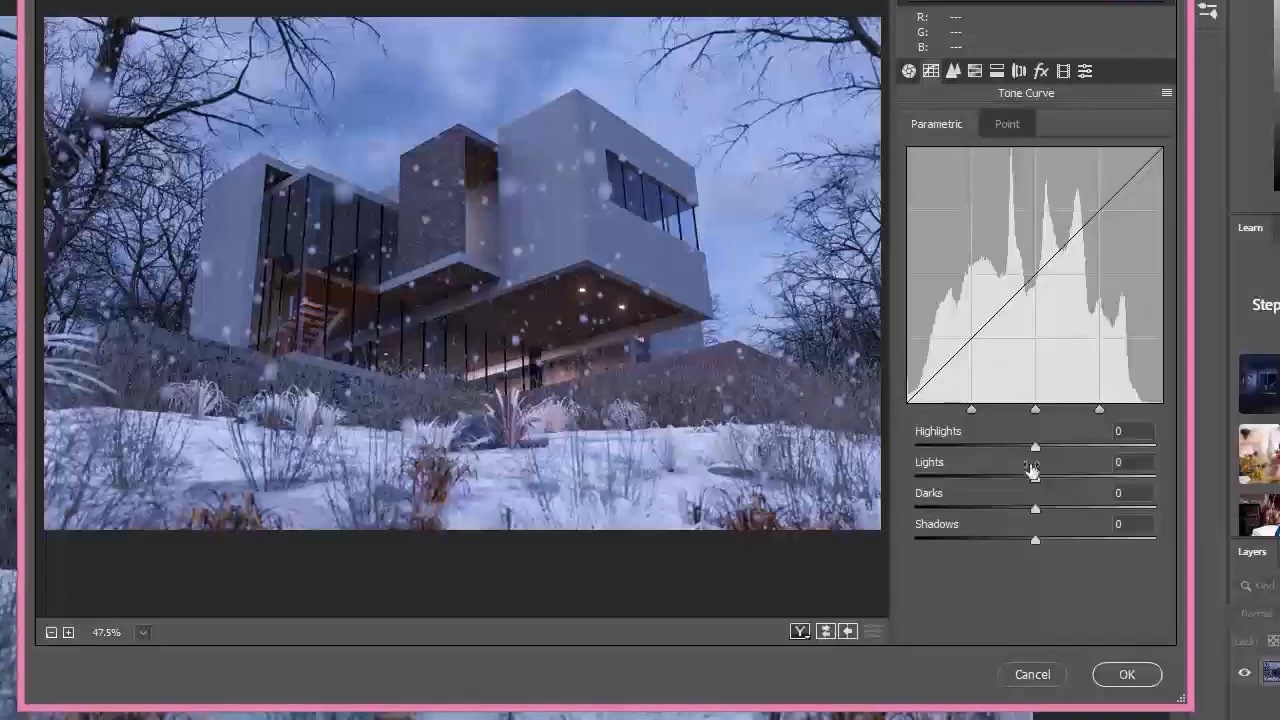
drag(1038, 450, 1060, 511)
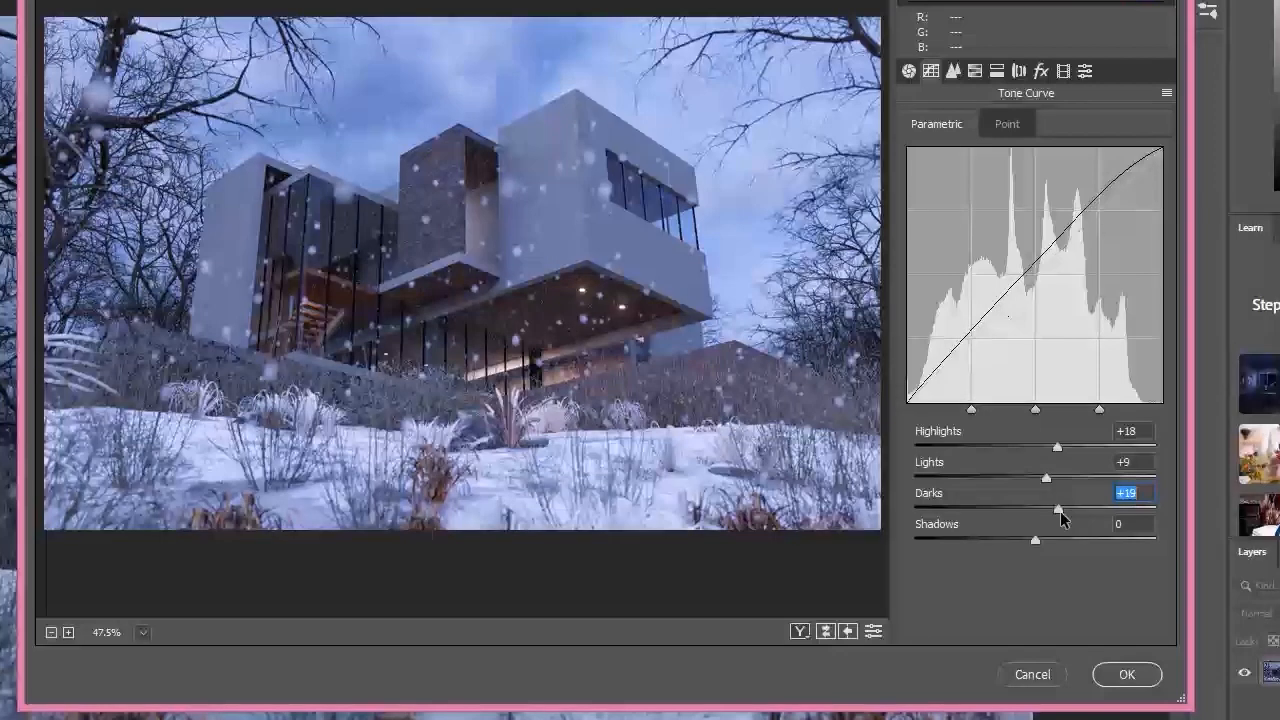
mouse_move(1045, 537)
mouse_down()
mouse_move(1054, 543)
mouse_move(1024, 547)
mouse_move(1067, 545)
mouse_up()
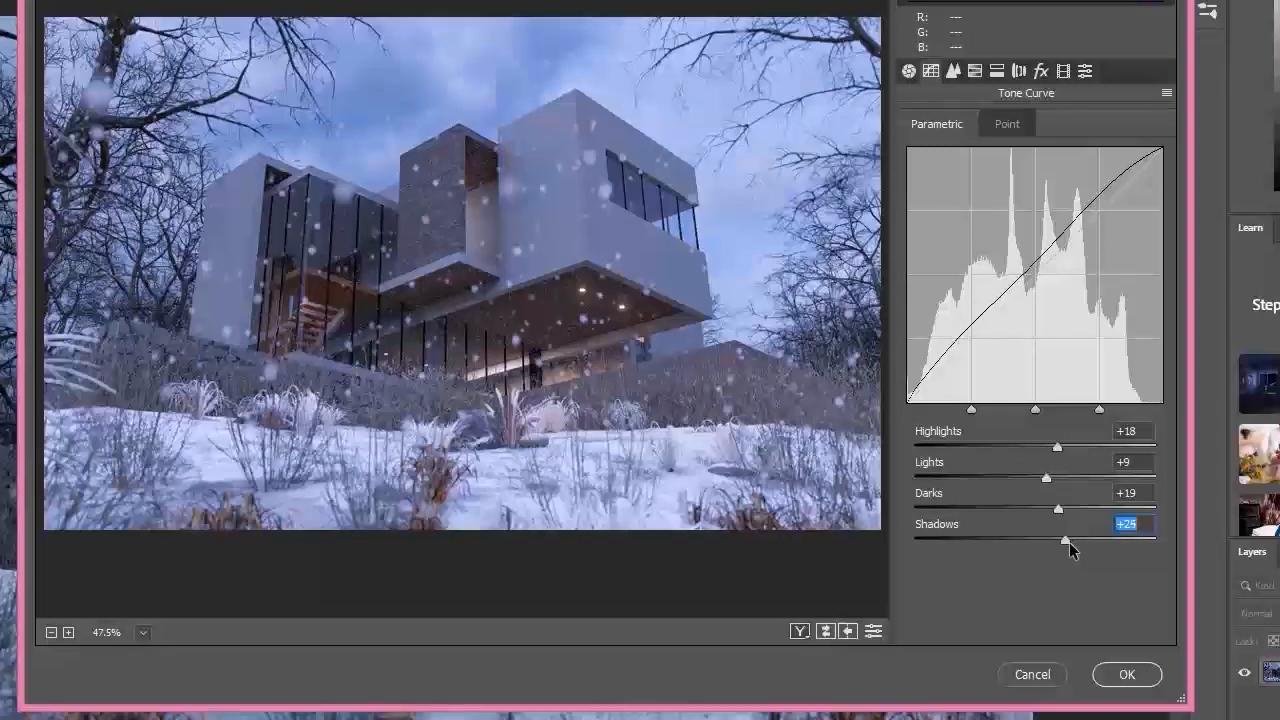
click(1127, 674)
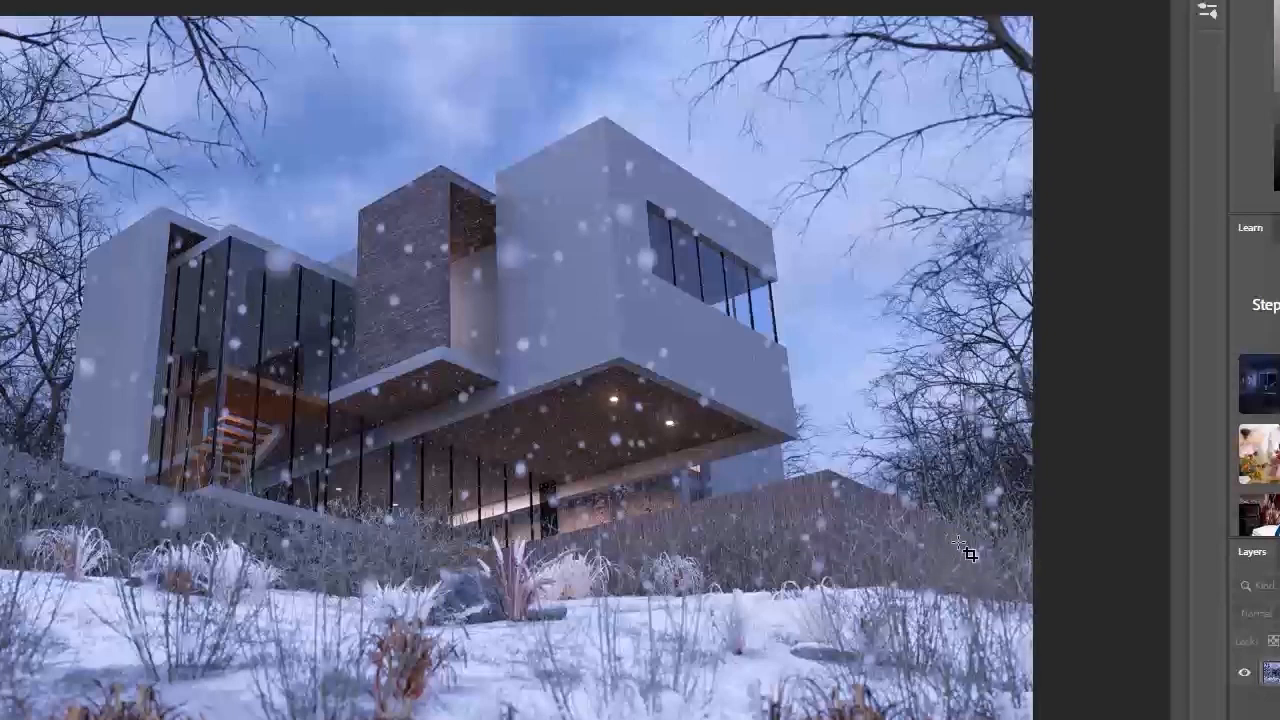
Step: Apply the Camera Raw Filter again with a post-crop vignette of amount -21 and feather 63
click(0, 0)
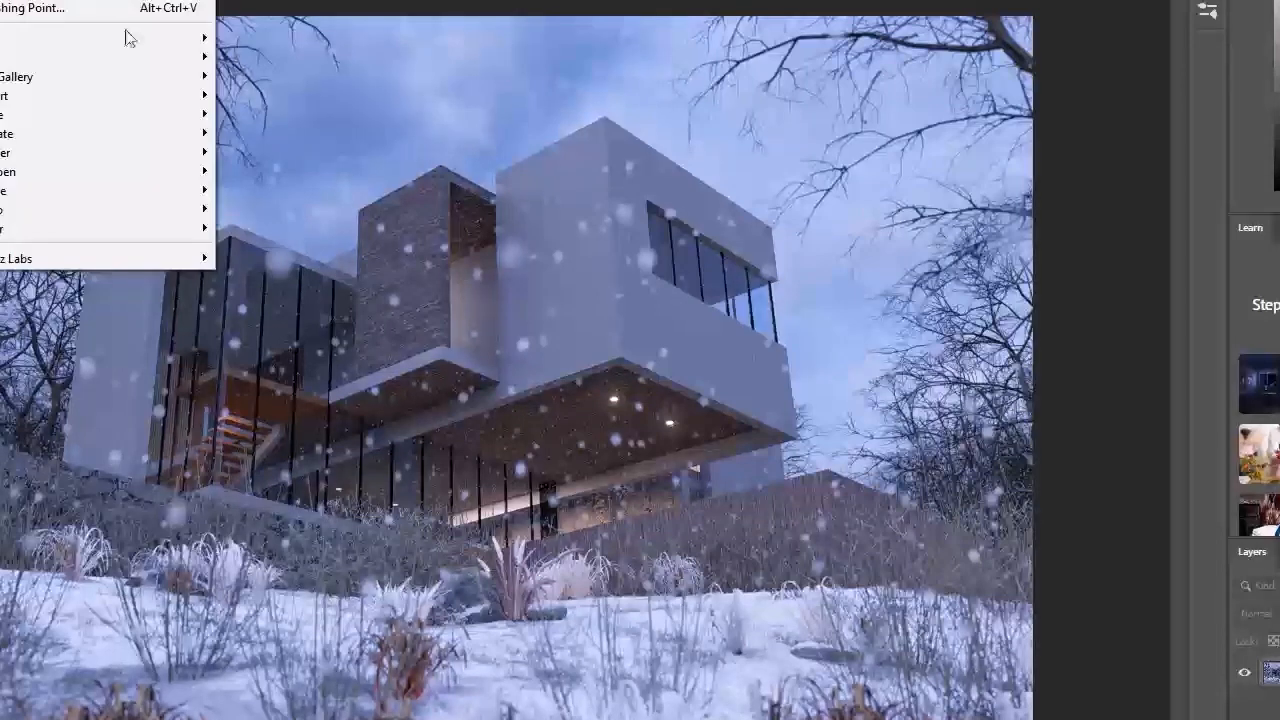
click(40, 0)
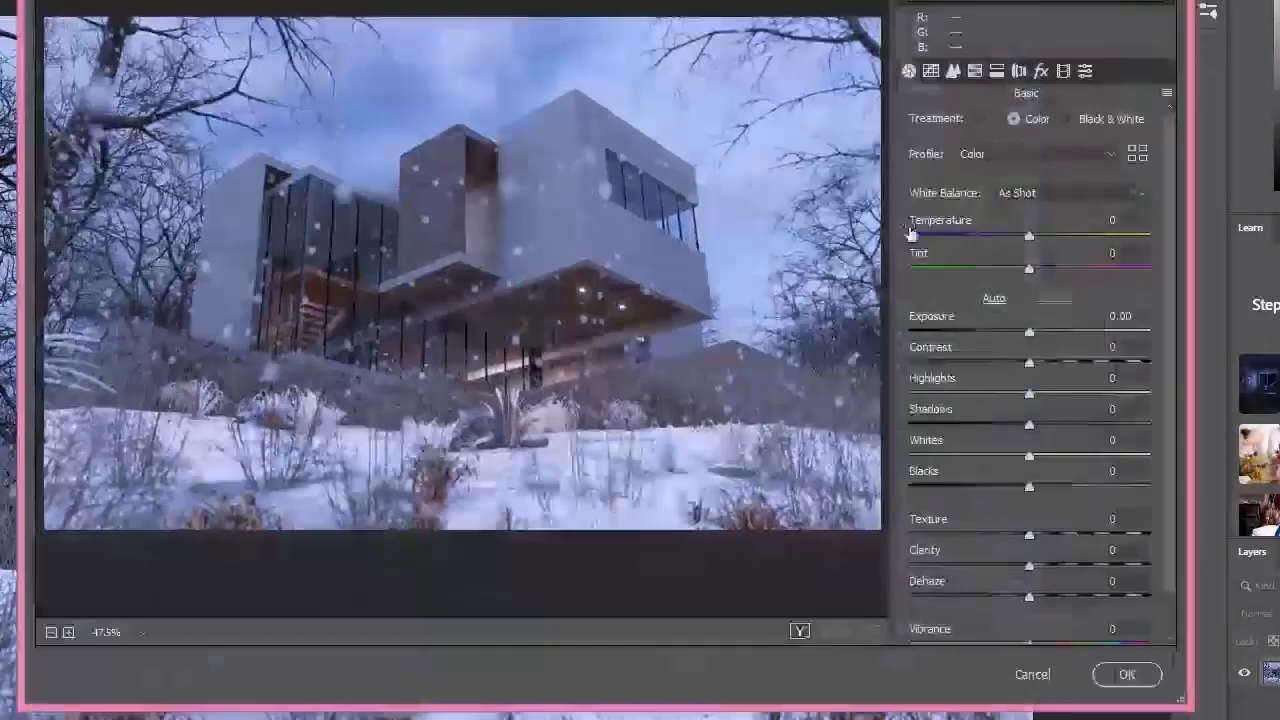
click(974, 70)
click(996, 70)
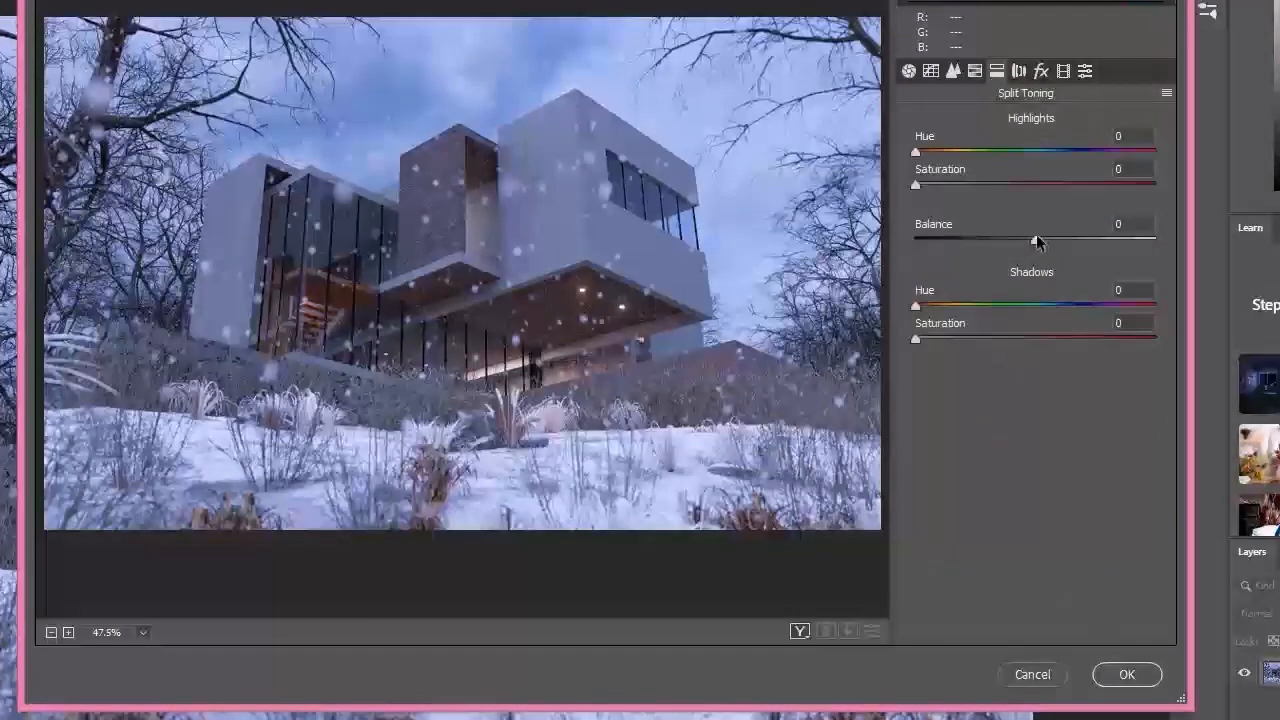
click(1019, 70)
drag(1036, 449, 943, 455)
click(1040, 72)
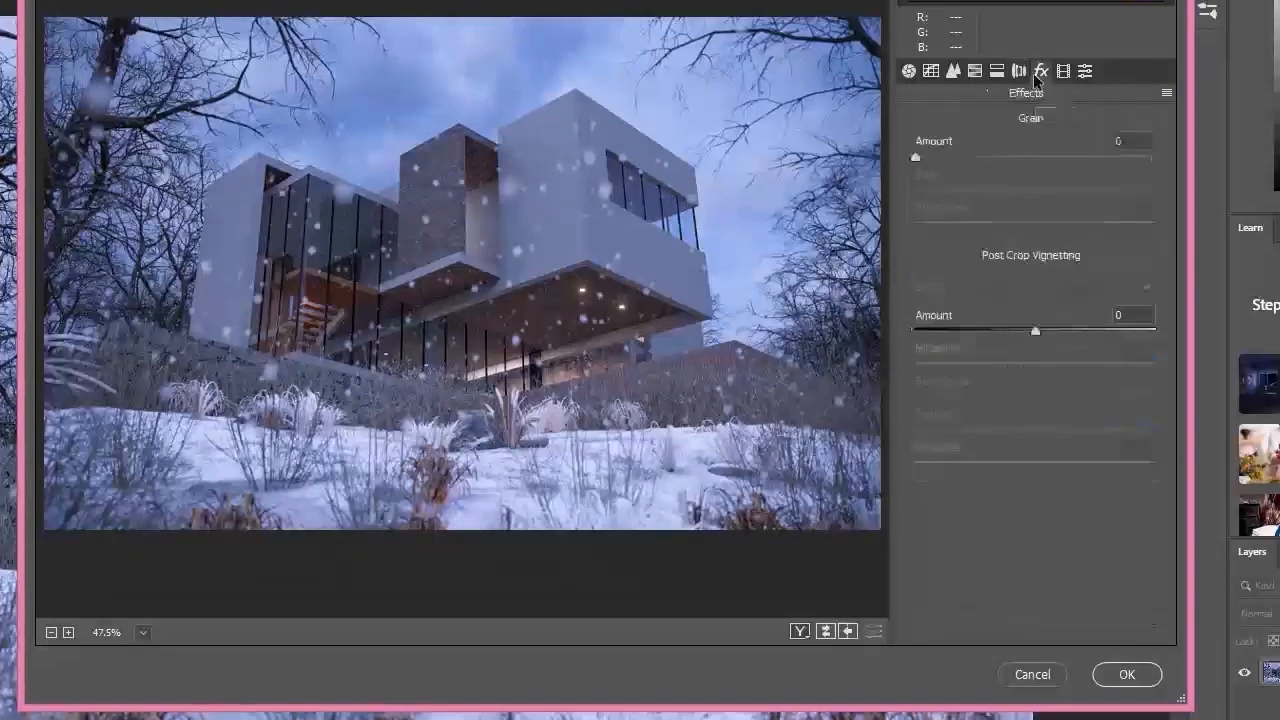
drag(1034, 329, 1010, 333)
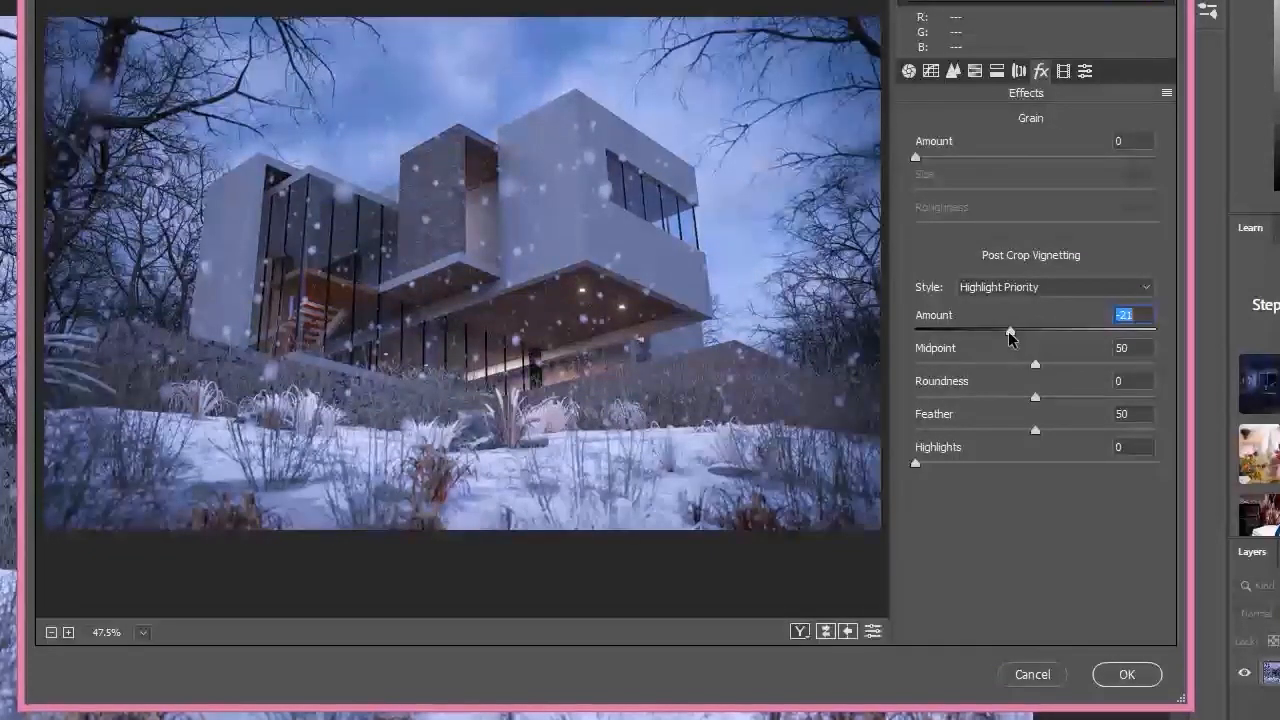
drag(1037, 431, 1065, 433)
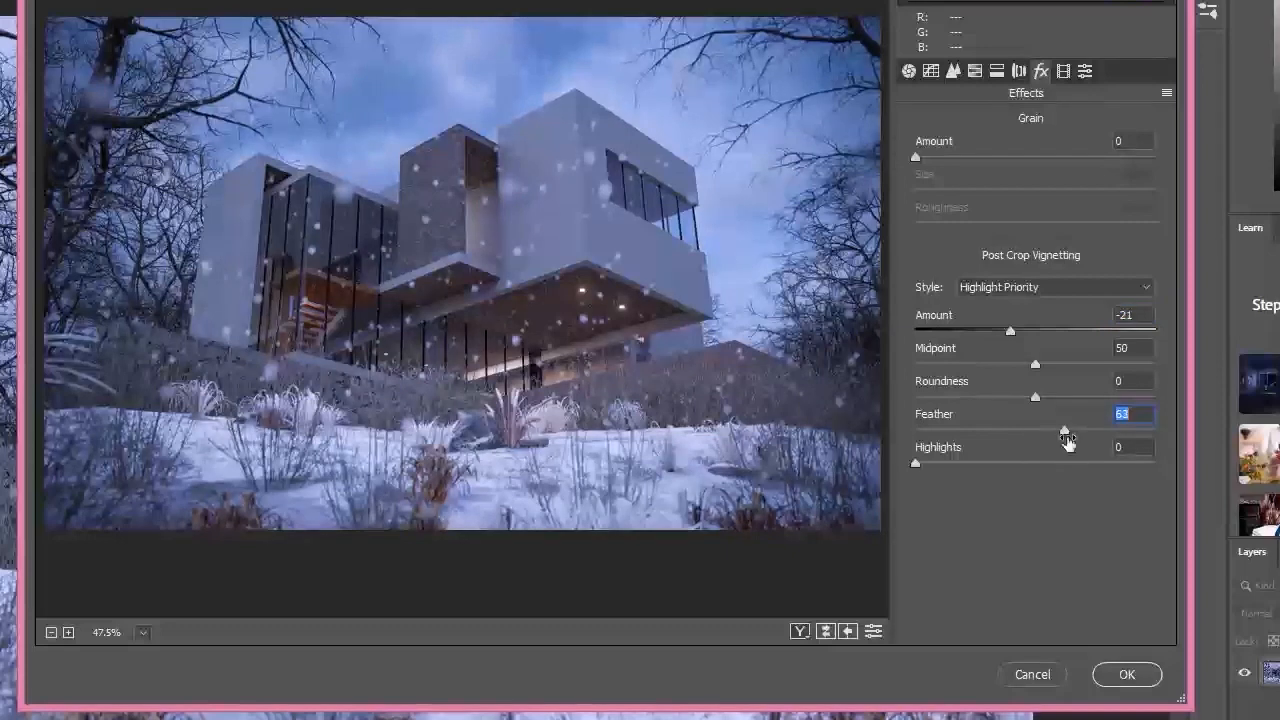
click(1129, 675)
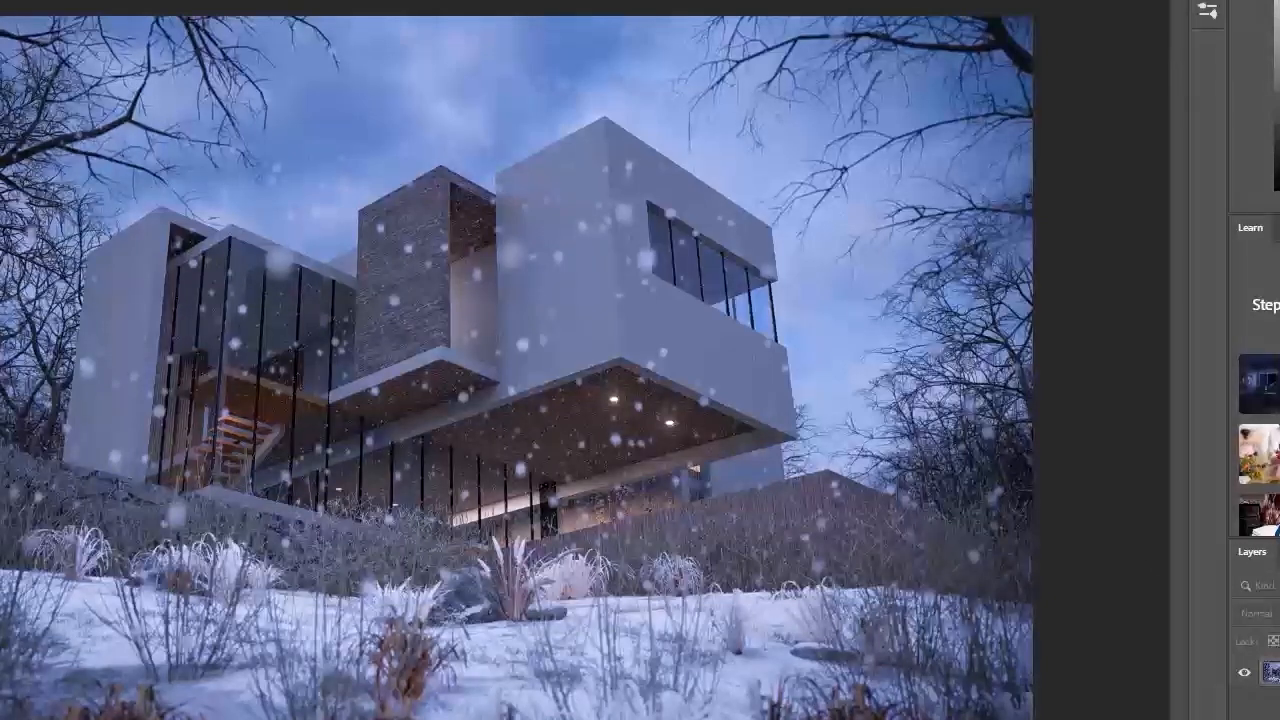
Step: Compare the originally opened image with the final edited state through the document history
click(1207, 1)
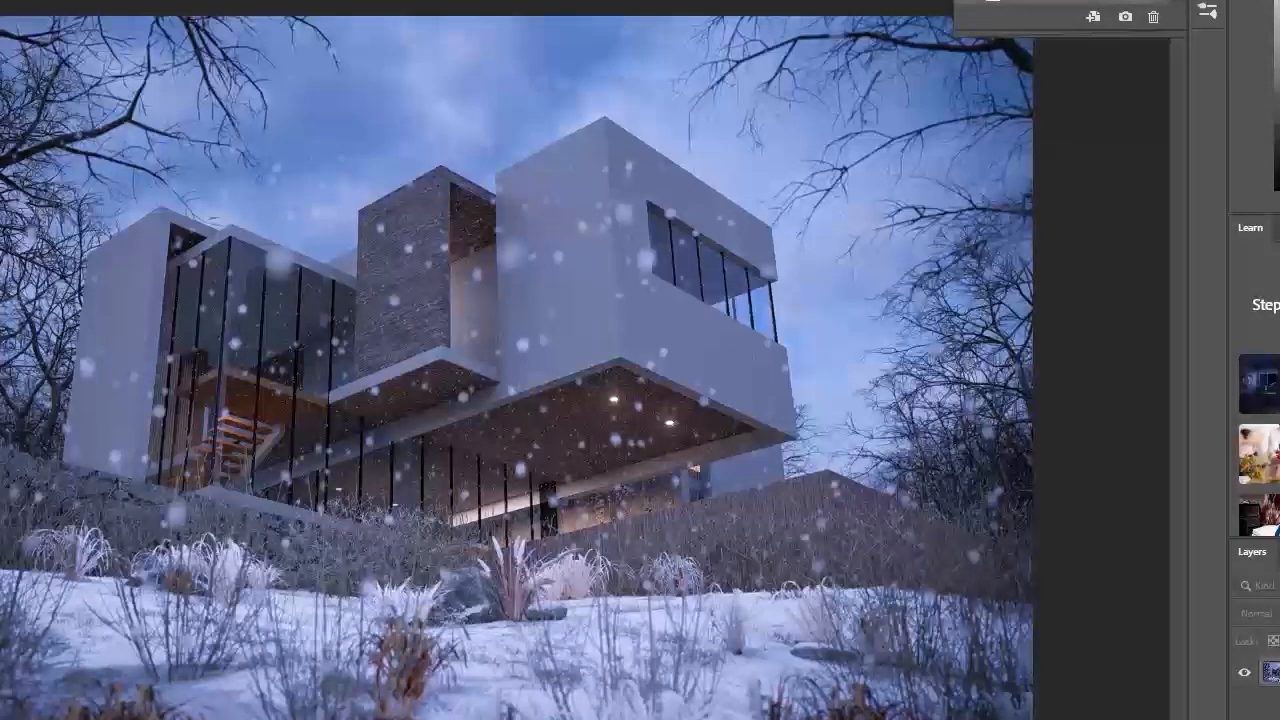
click(1012, 1)
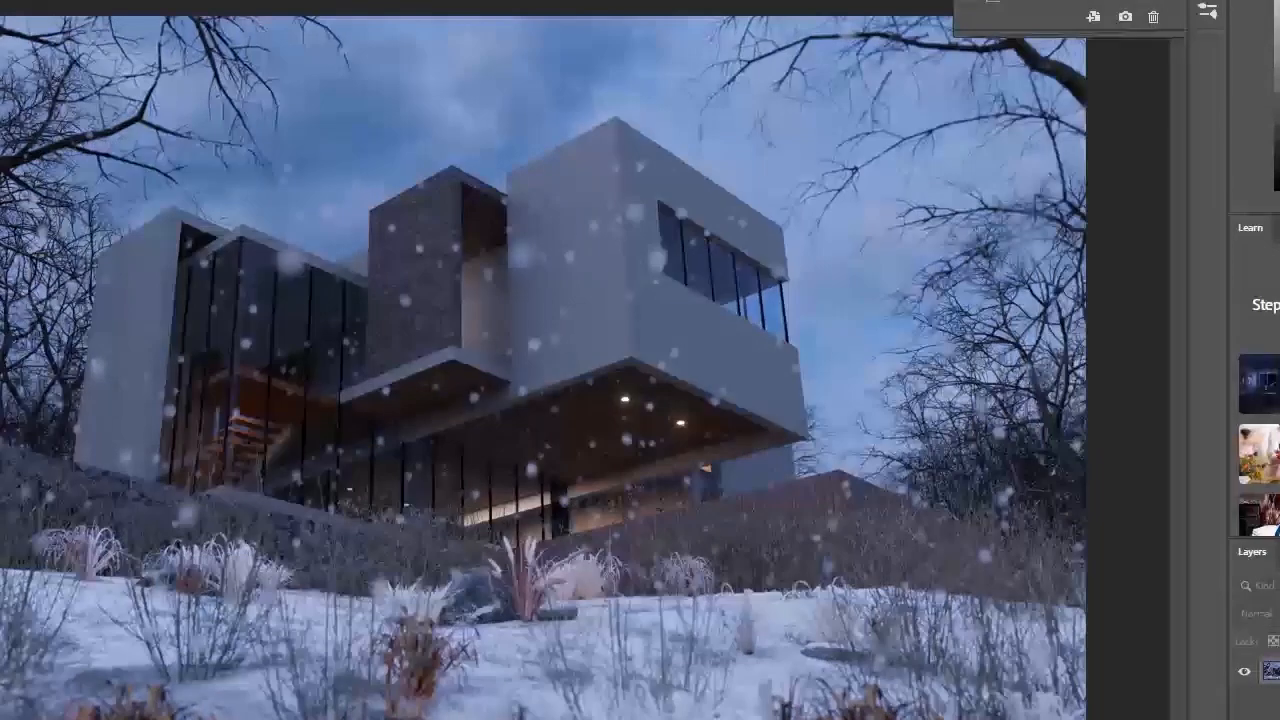
click(1058, 1)
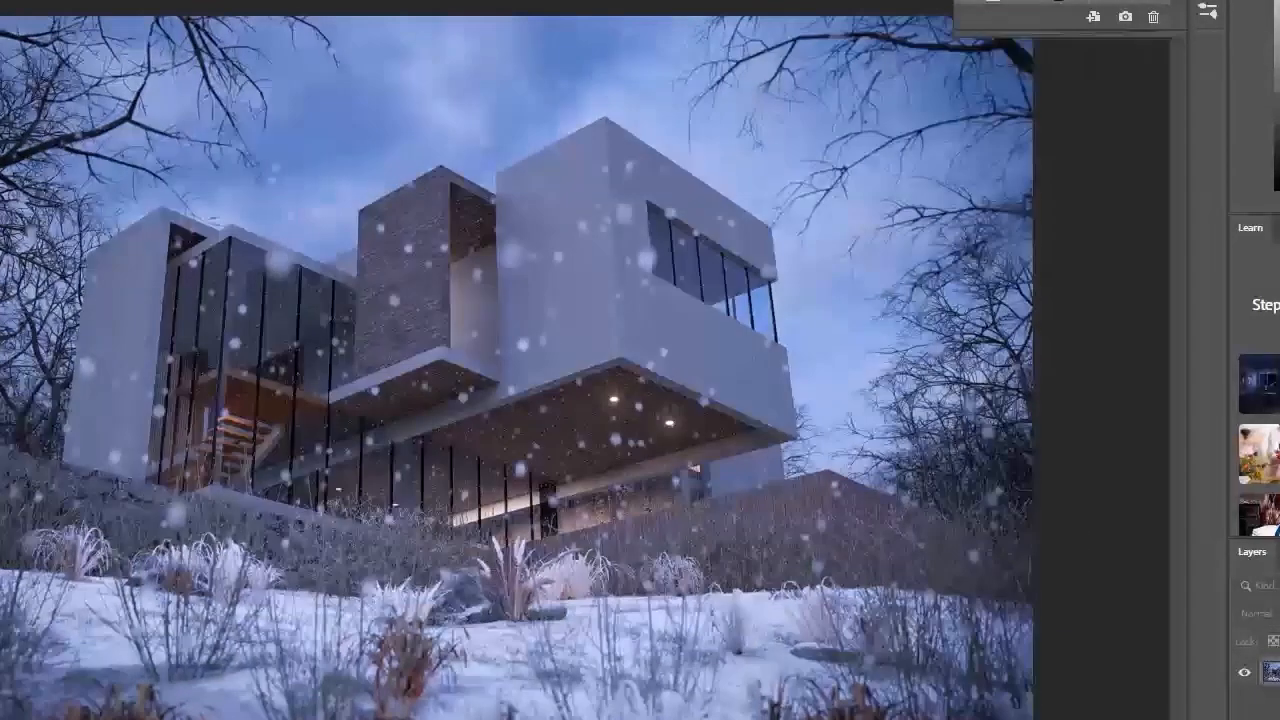
click(1190, 1)
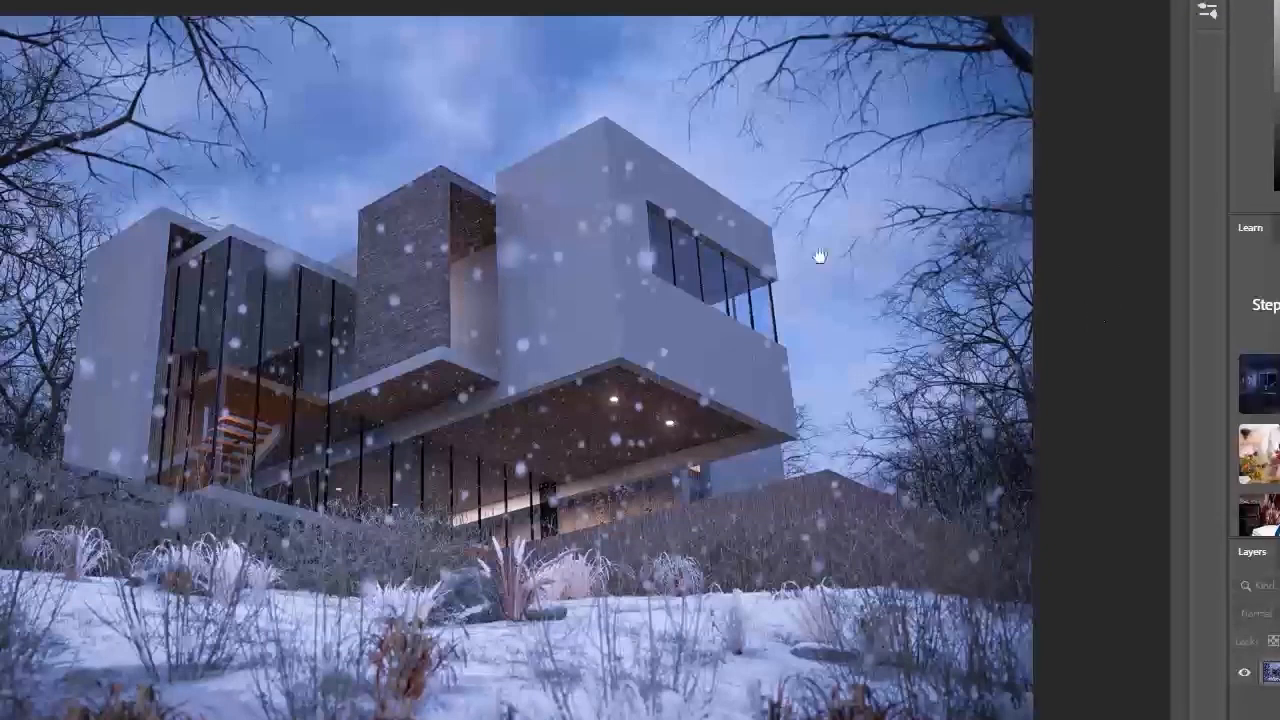
key(ctrl+t)
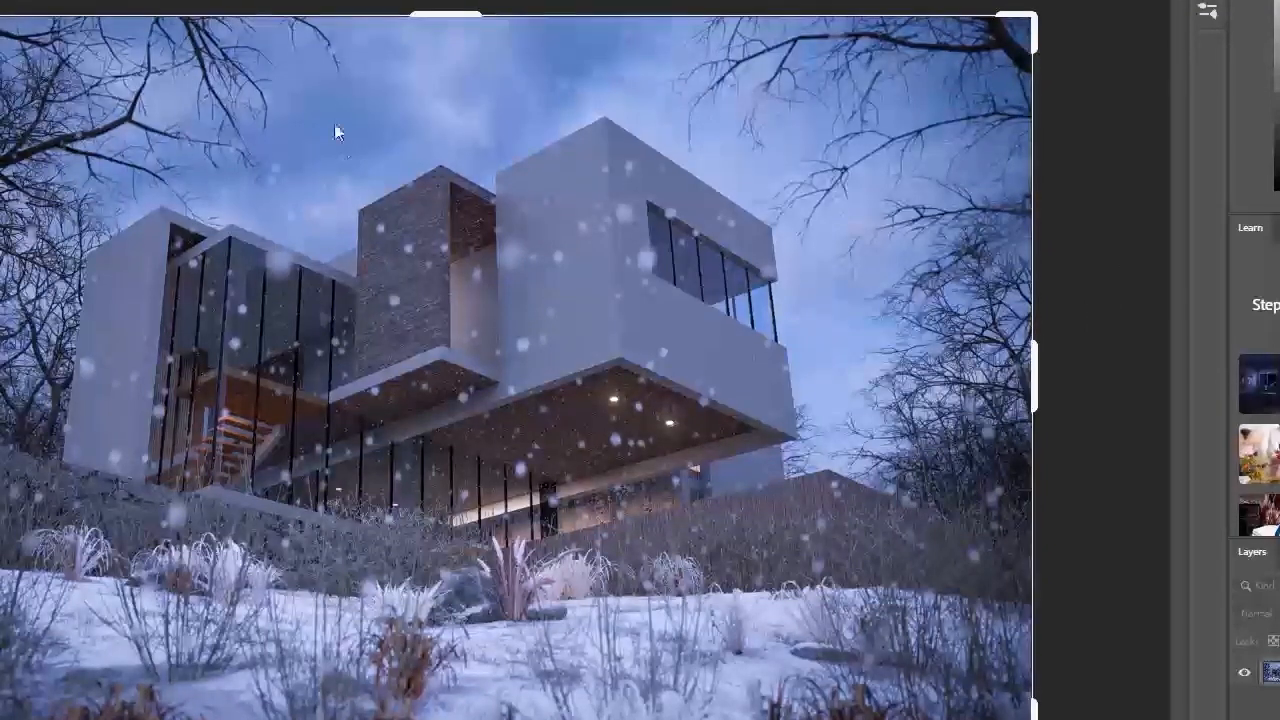
click(332, 166)
key(Return)
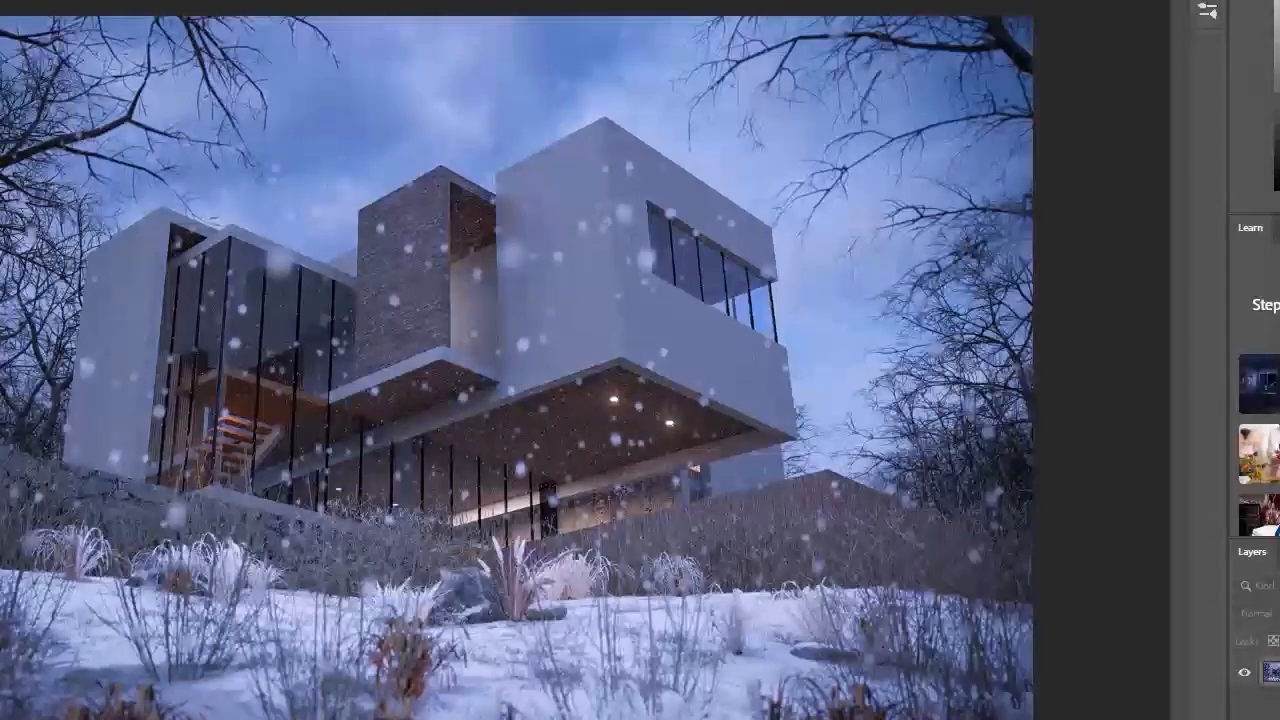
Step: Open the sunlit winter render 12.2.jpg and leave its crop frame unchanged
key(ctrl+o)
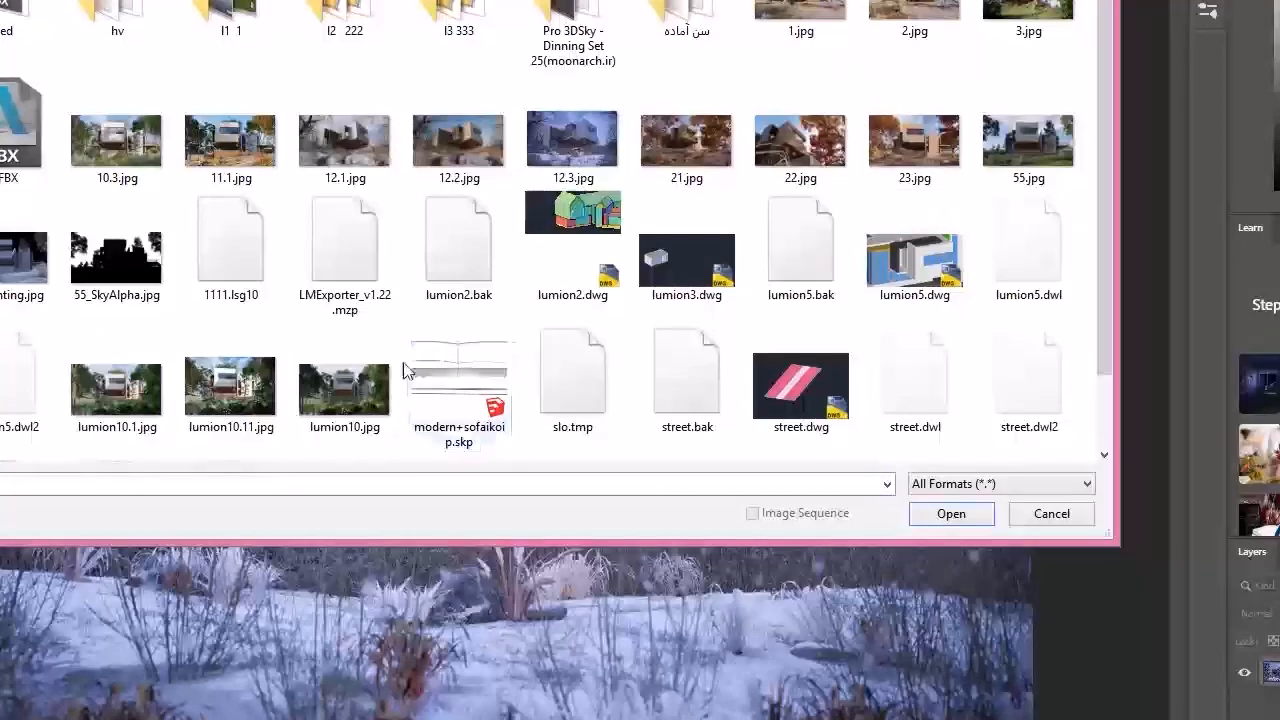
double_click(443, 144)
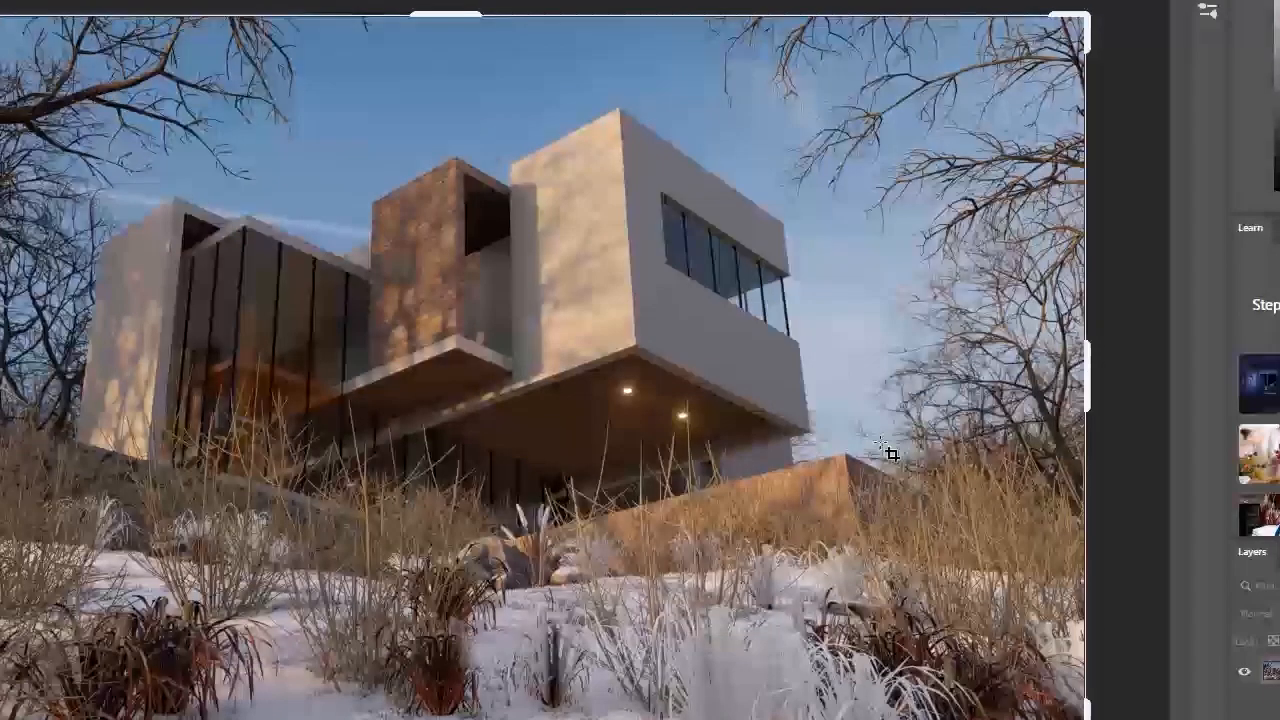
key(Return)
key(Return)
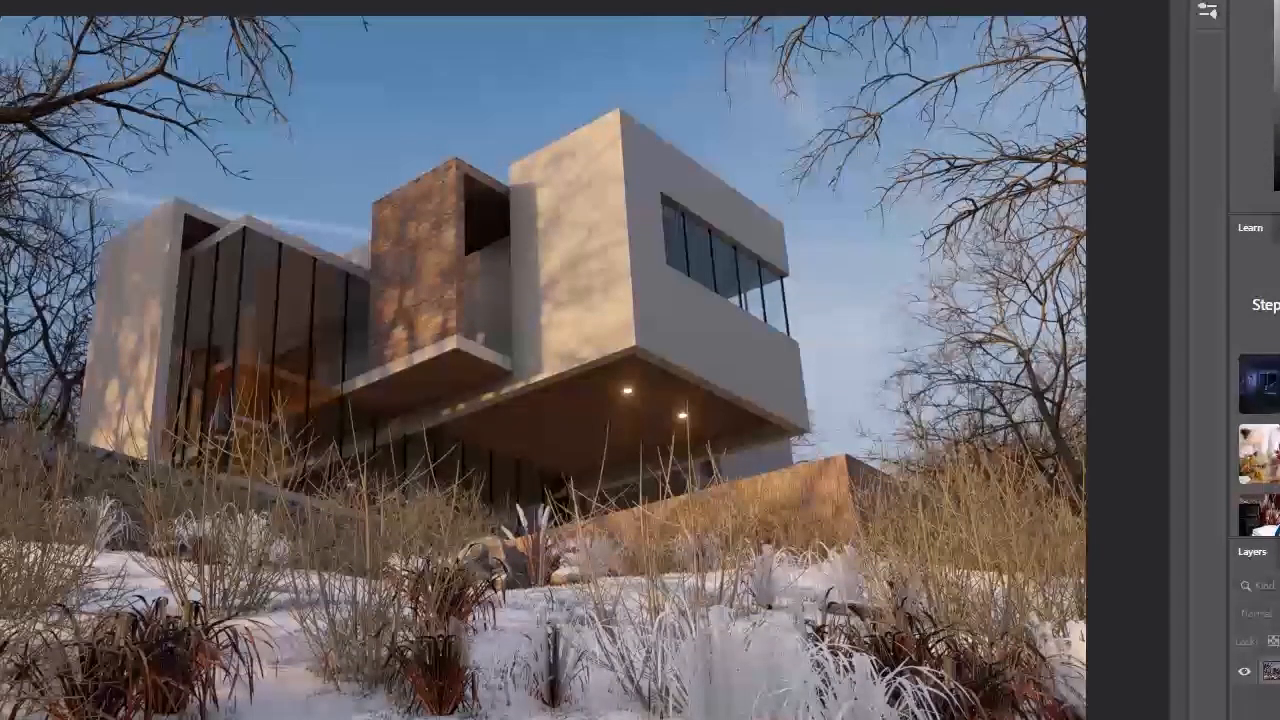
Step: Start the Camera Raw Filter and set exposure +0.40, contrast +4, highlights -82, shadows +16, whites +15, blacks +19 and temperature -7
click(0, 0)
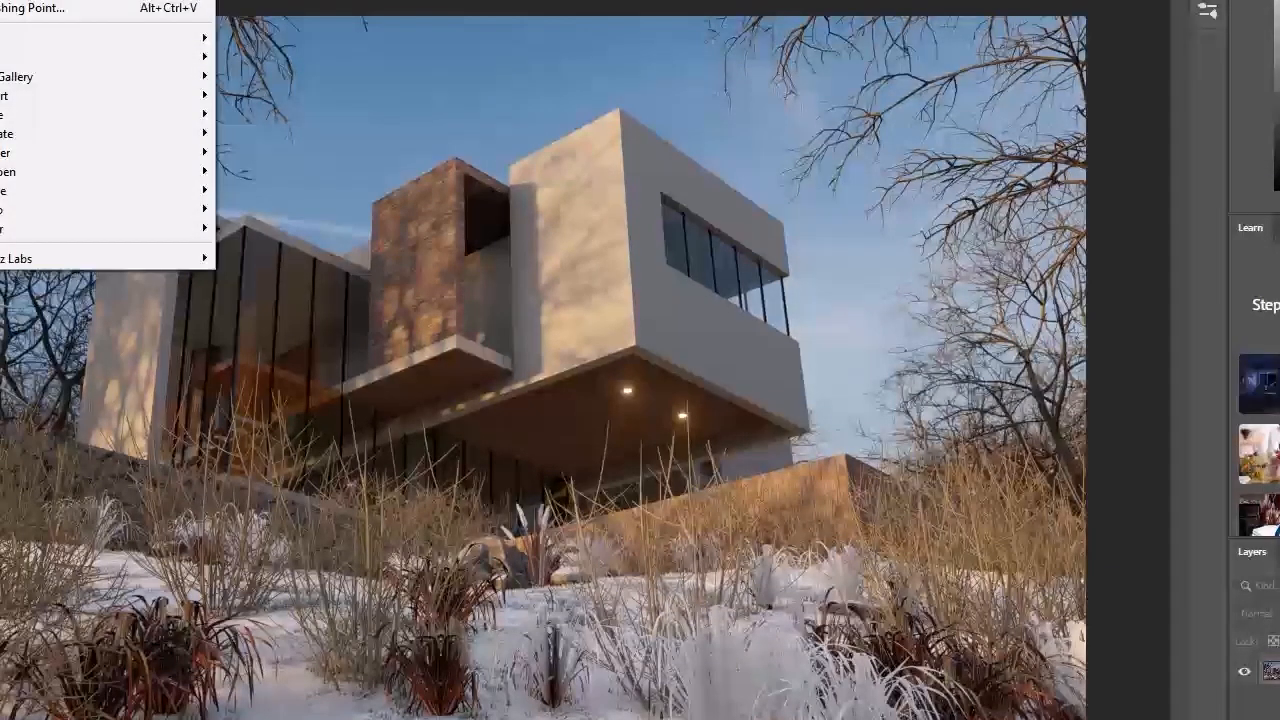
click(30, 0)
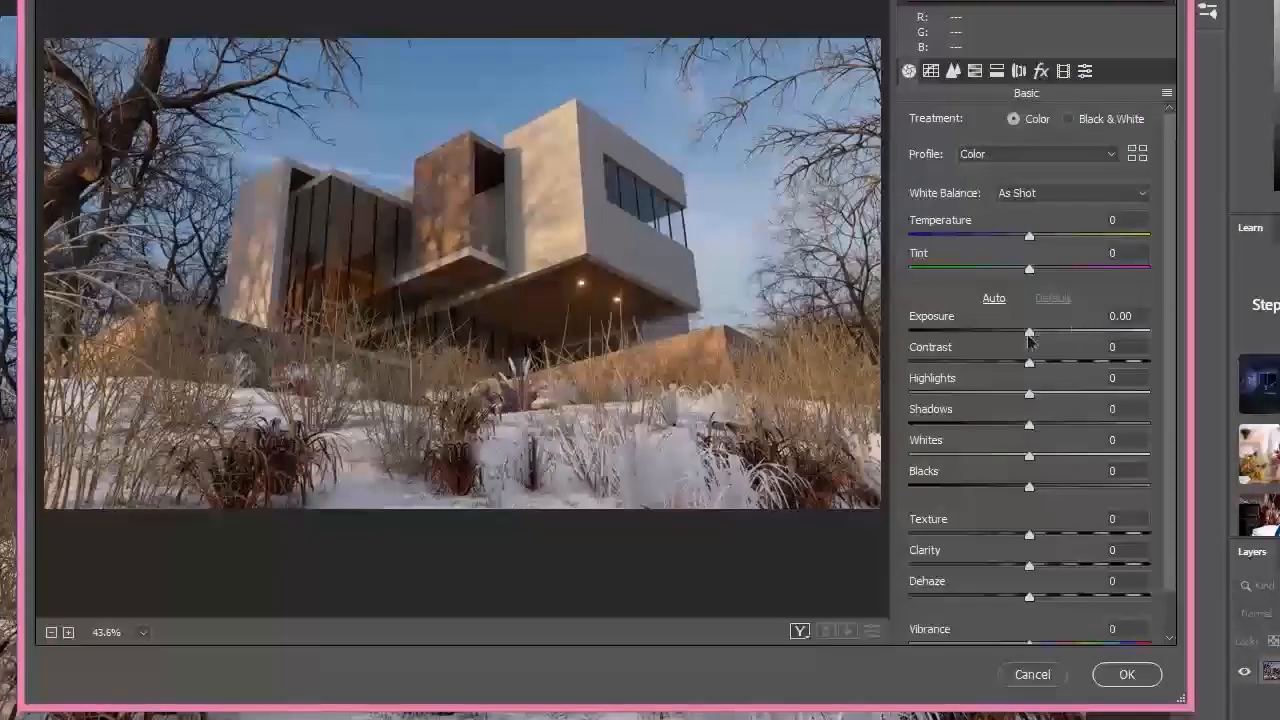
drag(1029, 332, 931, 398)
click(1040, 396)
drag(1029, 426, 1047, 457)
mouse_move(1030, 486)
mouse_down()
mouse_move(1006, 485)
mouse_move(1076, 486)
mouse_move(1052, 487)
mouse_up()
mouse_move(1029, 236)
mouse_down()
mouse_move(1040, 243)
mouse_move(1022, 241)
mouse_up()
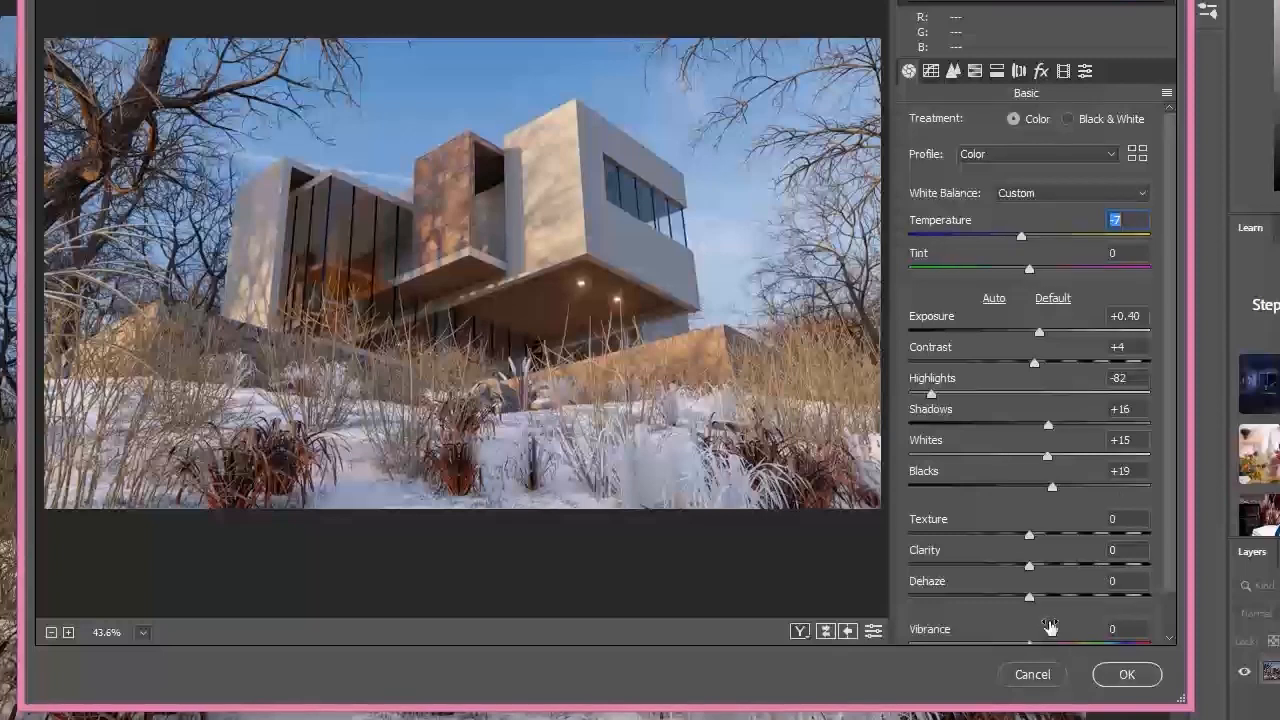
Step: Set the sunlit render's texture and clarity to +2 each and its dehaze to -18
scroll(1049, 621, down, 1)
click(1121, 470)
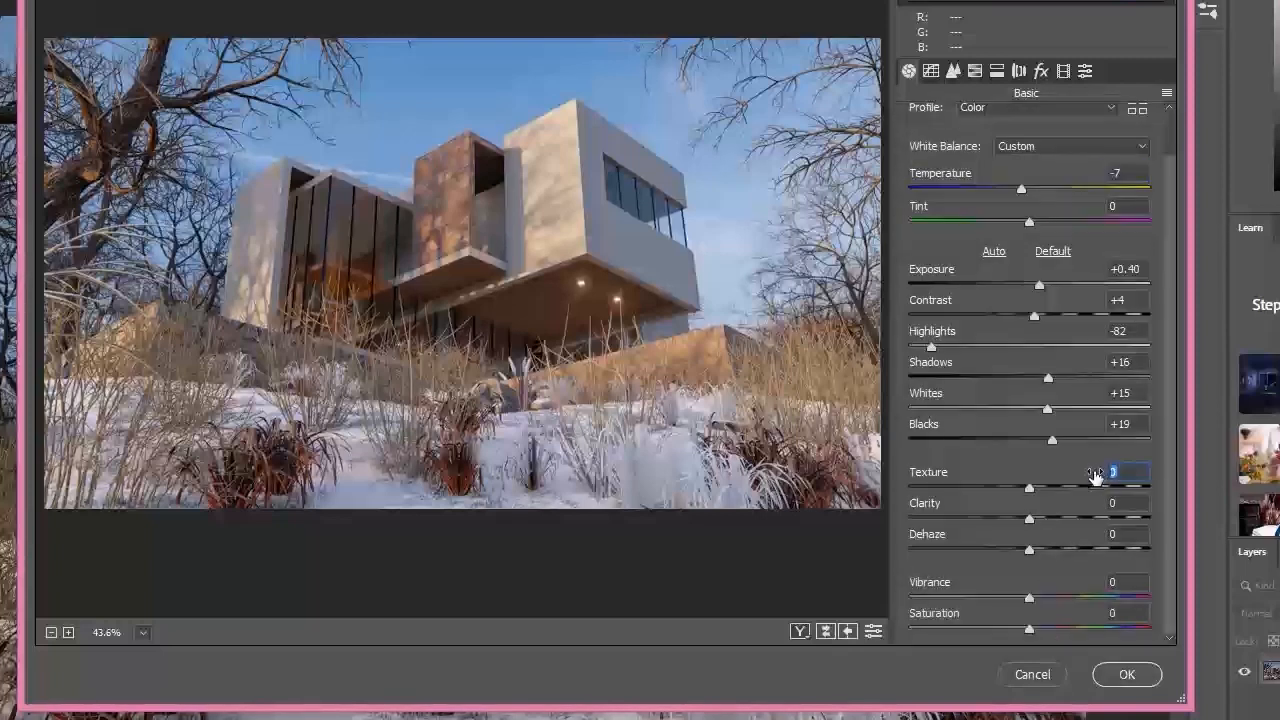
text(2)
click(1128, 503)
text(2)
click(1130, 533)
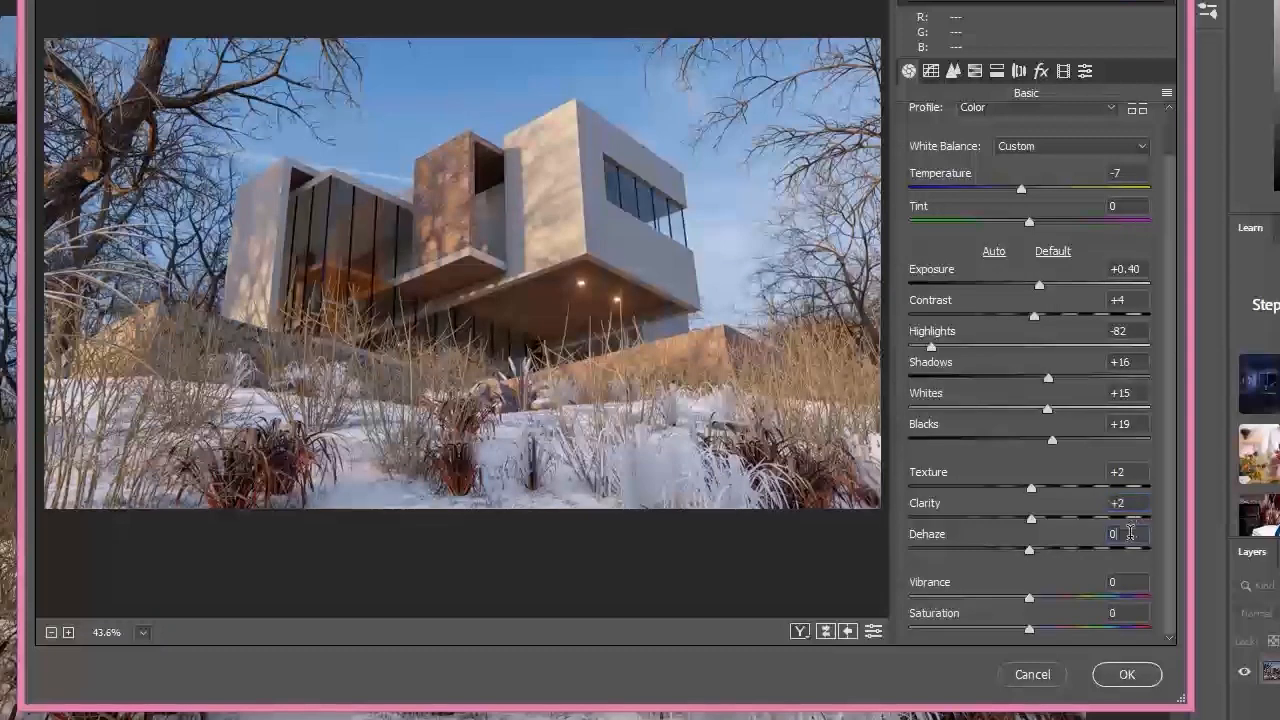
drag(1049, 558, 1004, 552)
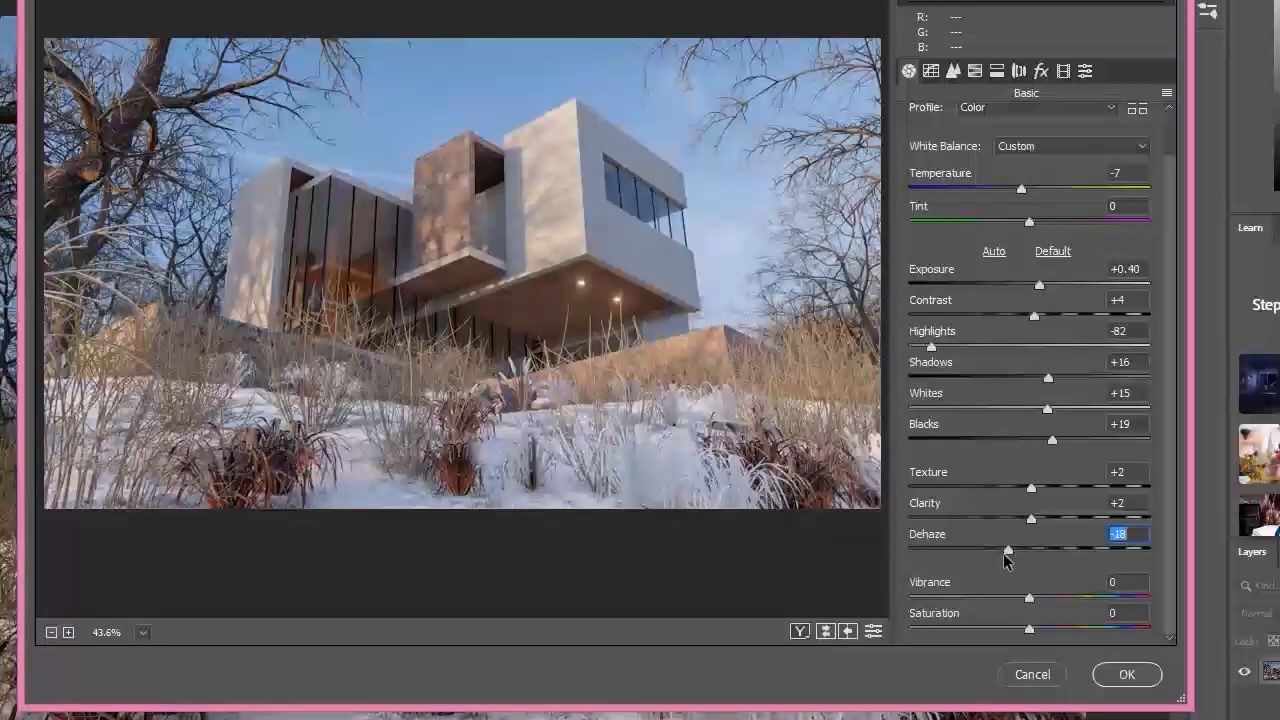
Step: Try a dehaze of +85 on the sunlit render and undo it
click(983, 465)
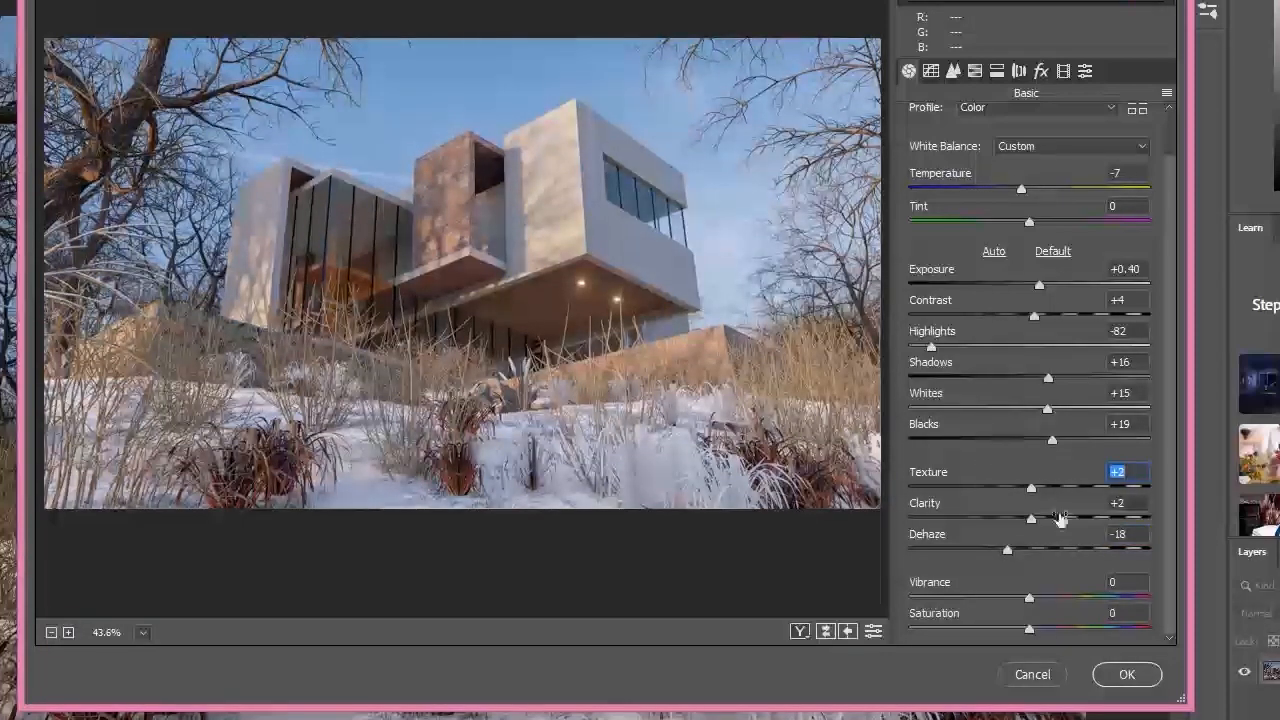
drag(1010, 550, 1130, 549)
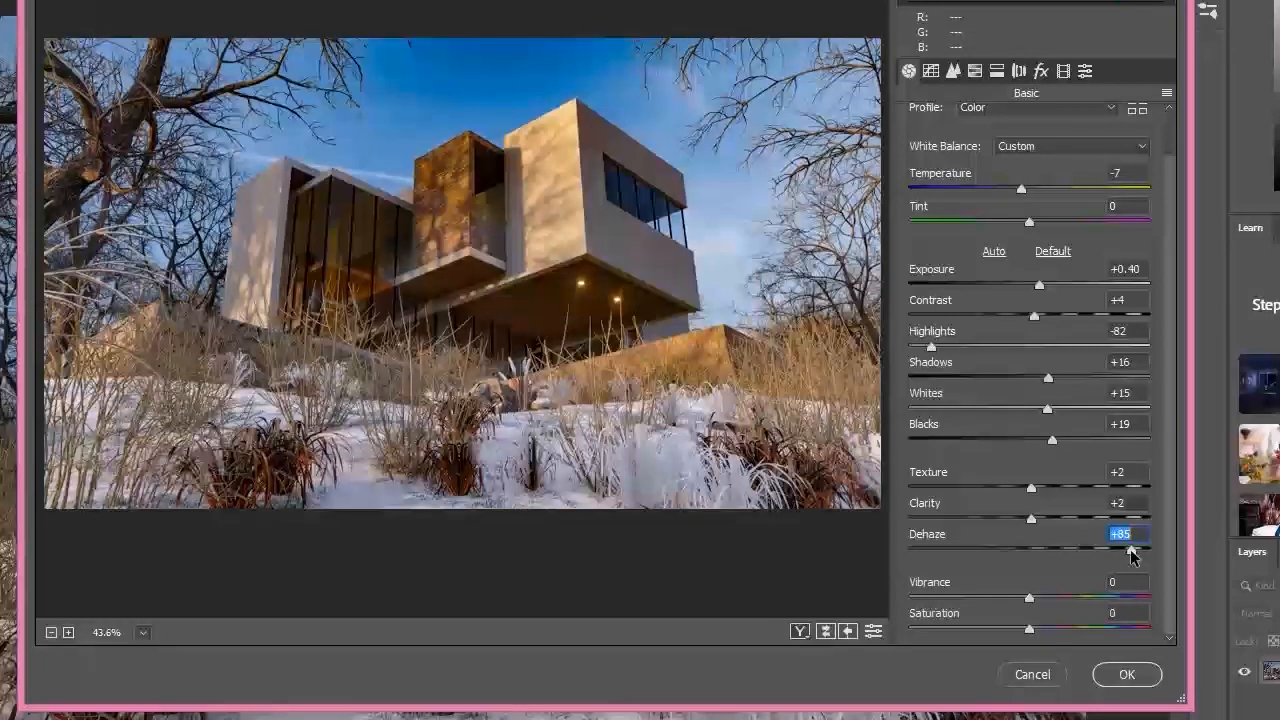
key(ctrl+z)
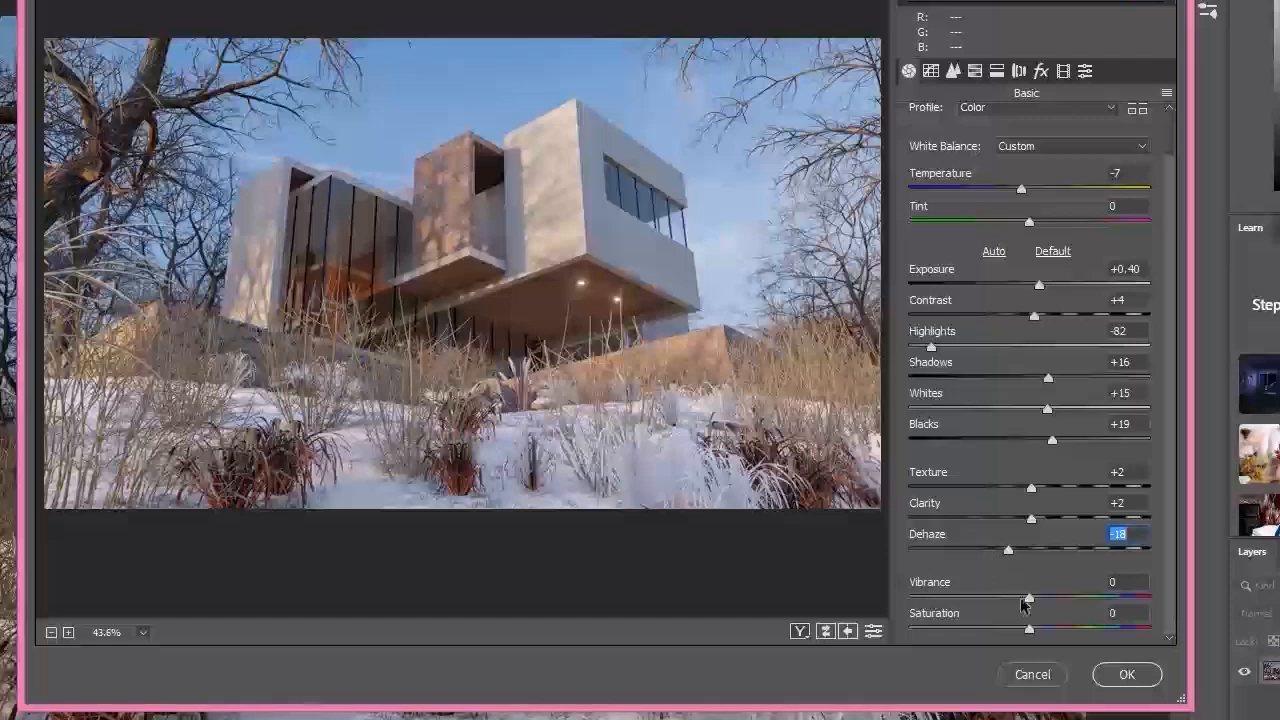
Step: Set vibrance to +1 and saturation to -3, and raise the tone curve's highlights to +16 and lights to +11, adjusting its darks and shadows too
drag(1025, 598, 1025, 628)
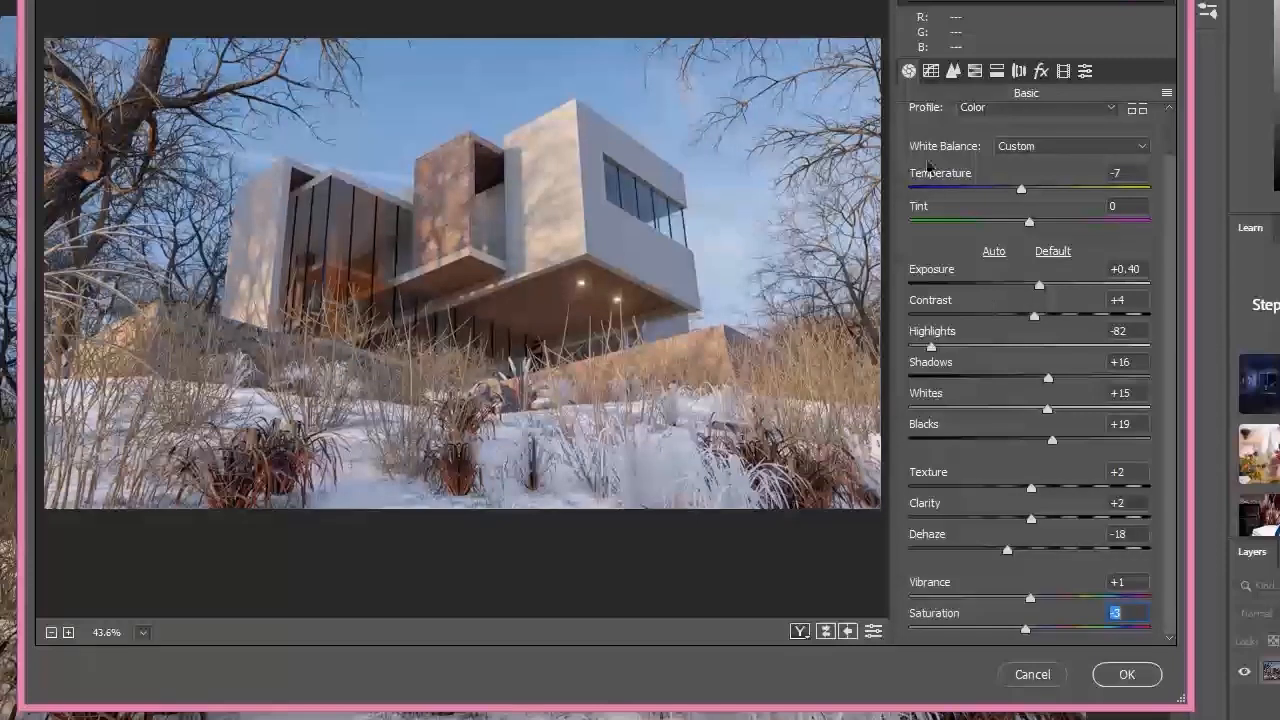
click(931, 71)
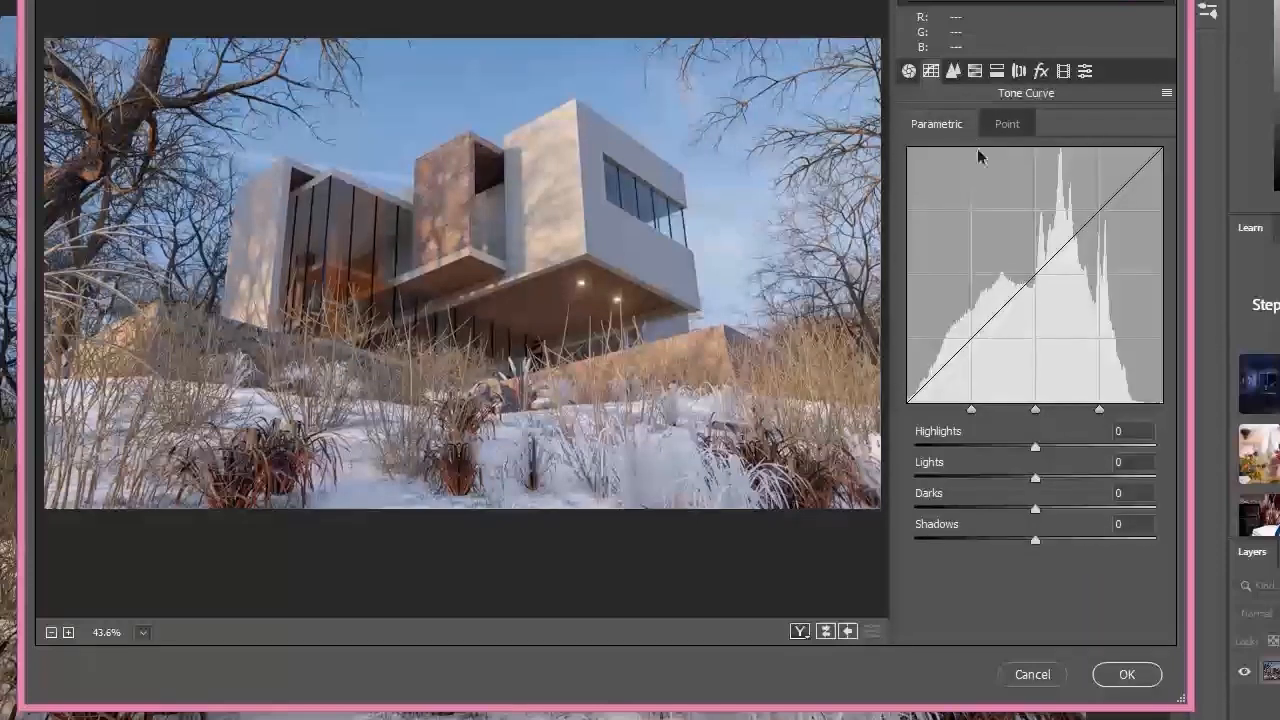
drag(1035, 447, 1049, 477)
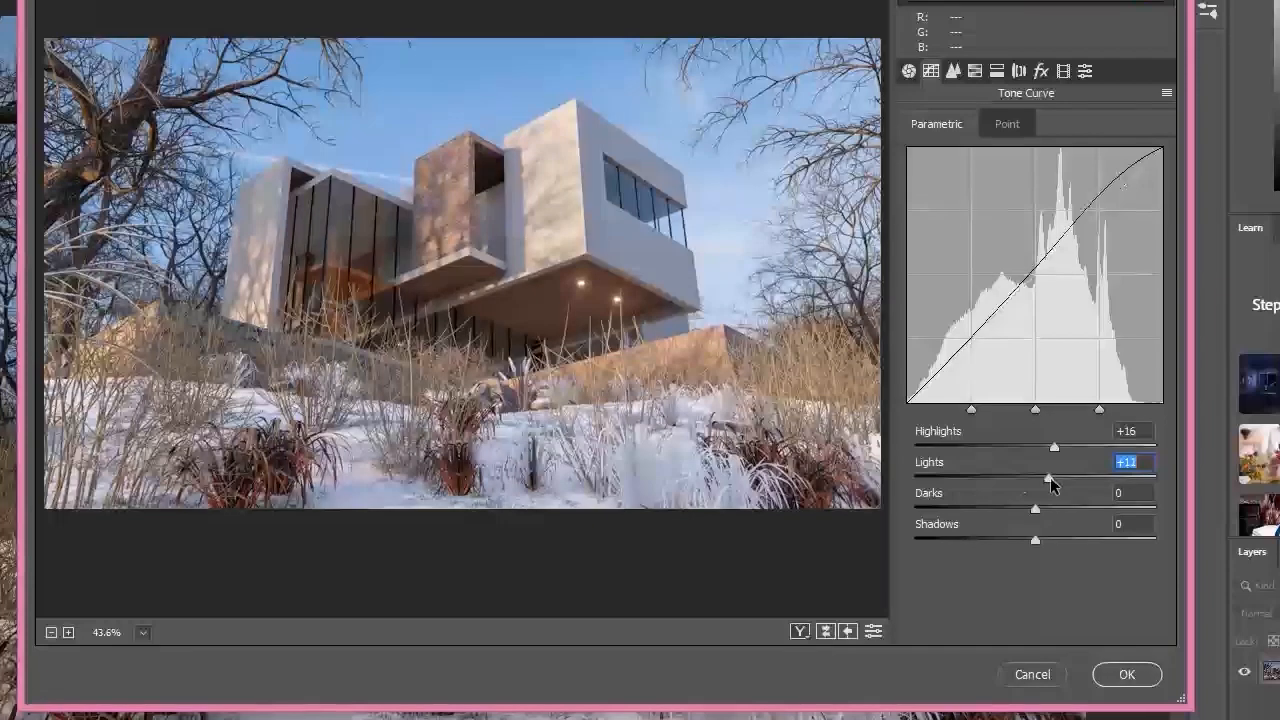
click(1036, 508)
drag(1036, 507, 1050, 547)
Step: Set the sunlit render's sharpening amount to 16, luminance noise reduction to 20 and color noise reduction to 27
click(953, 70)
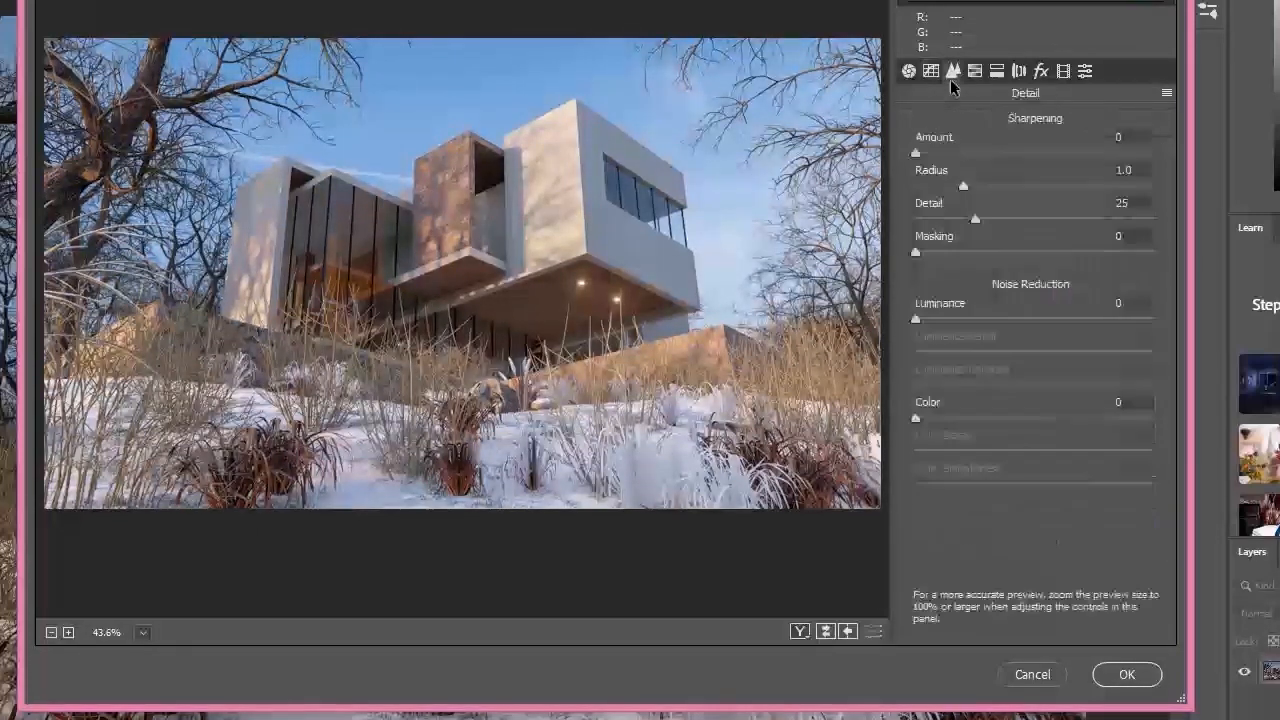
click(942, 154)
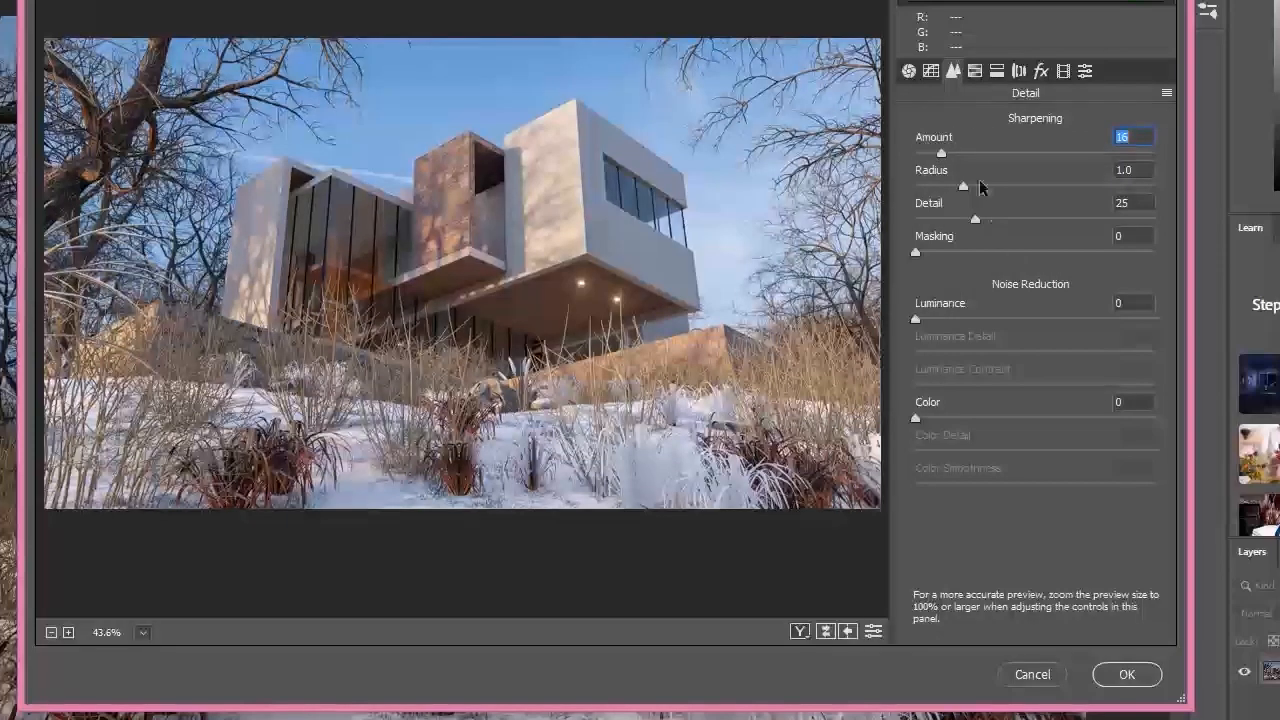
drag(948, 318, 1038, 329)
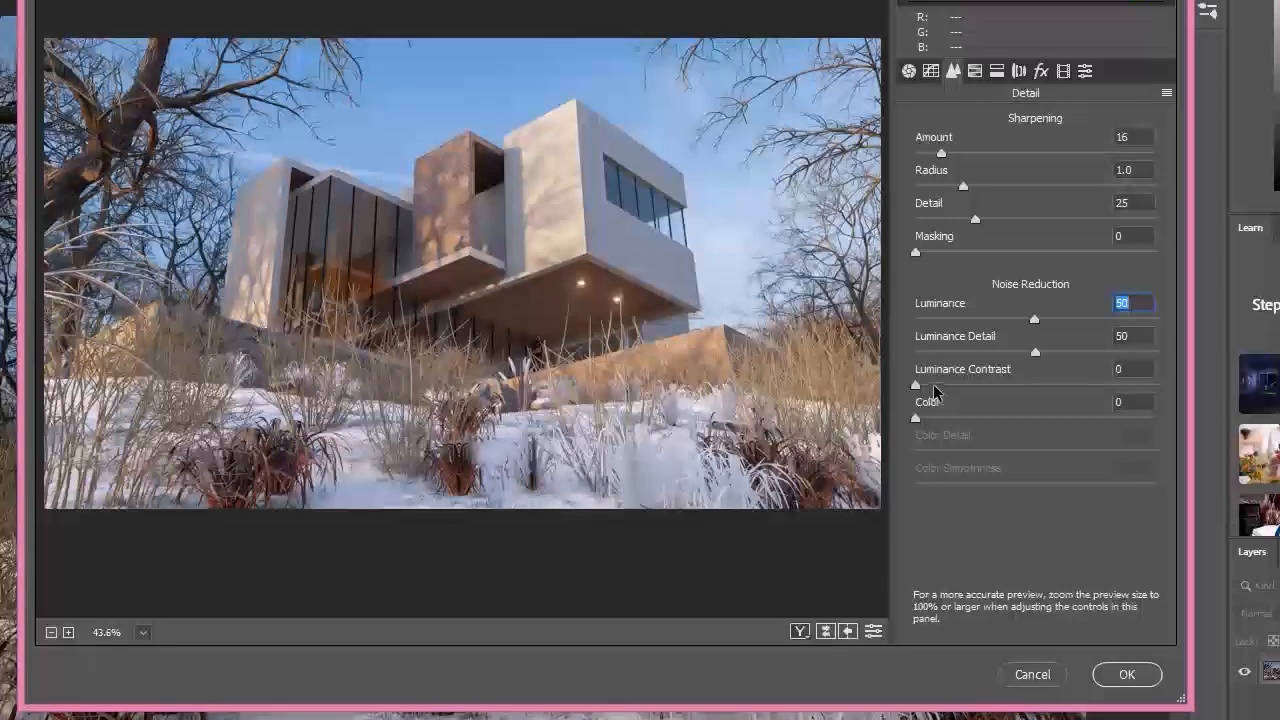
drag(920, 418, 980, 420)
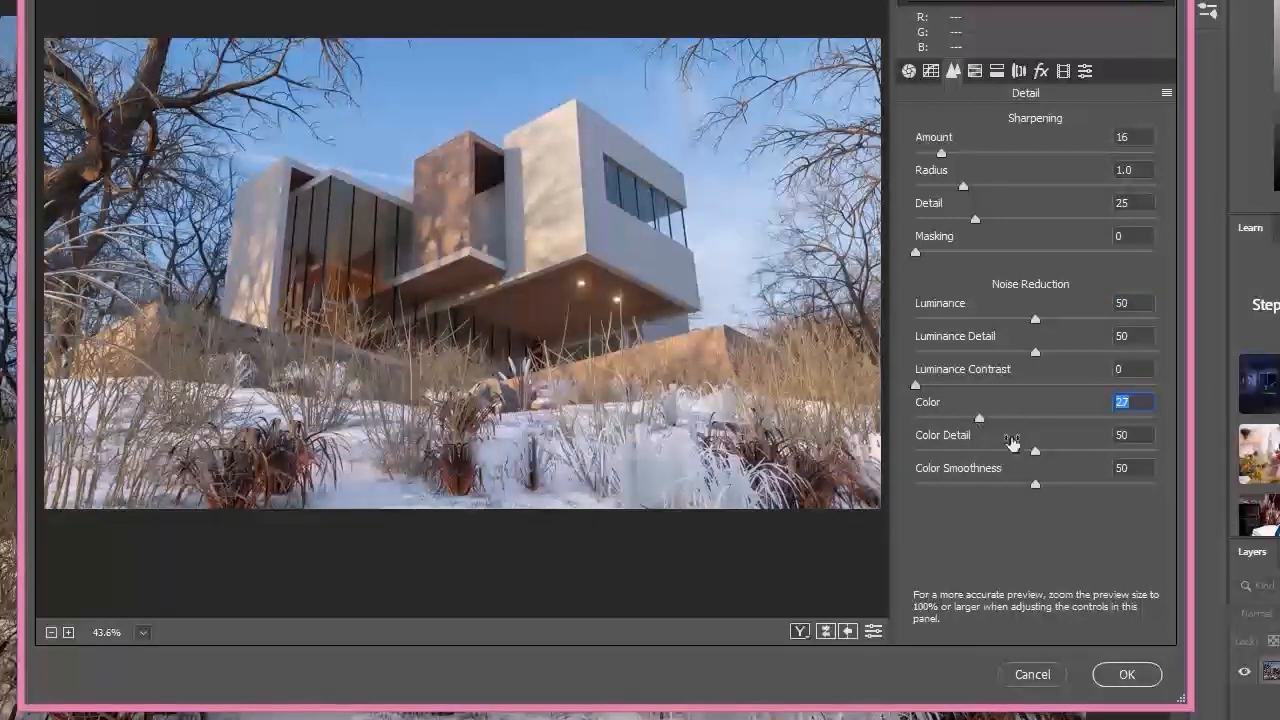
drag(1035, 323, 964, 323)
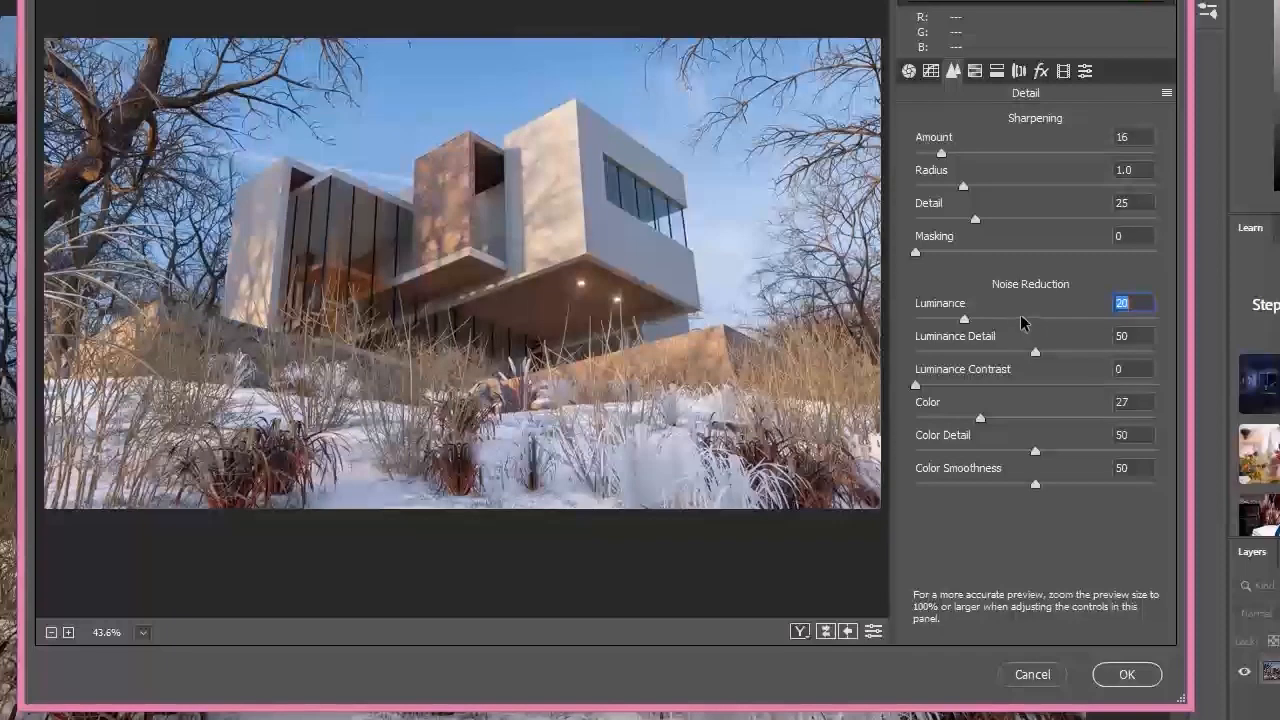
Step: Set HSL luminance to -9 for aquas and +5 for blues, set both their saturations to +13, and apply the Camera Raw Filter
click(975, 70)
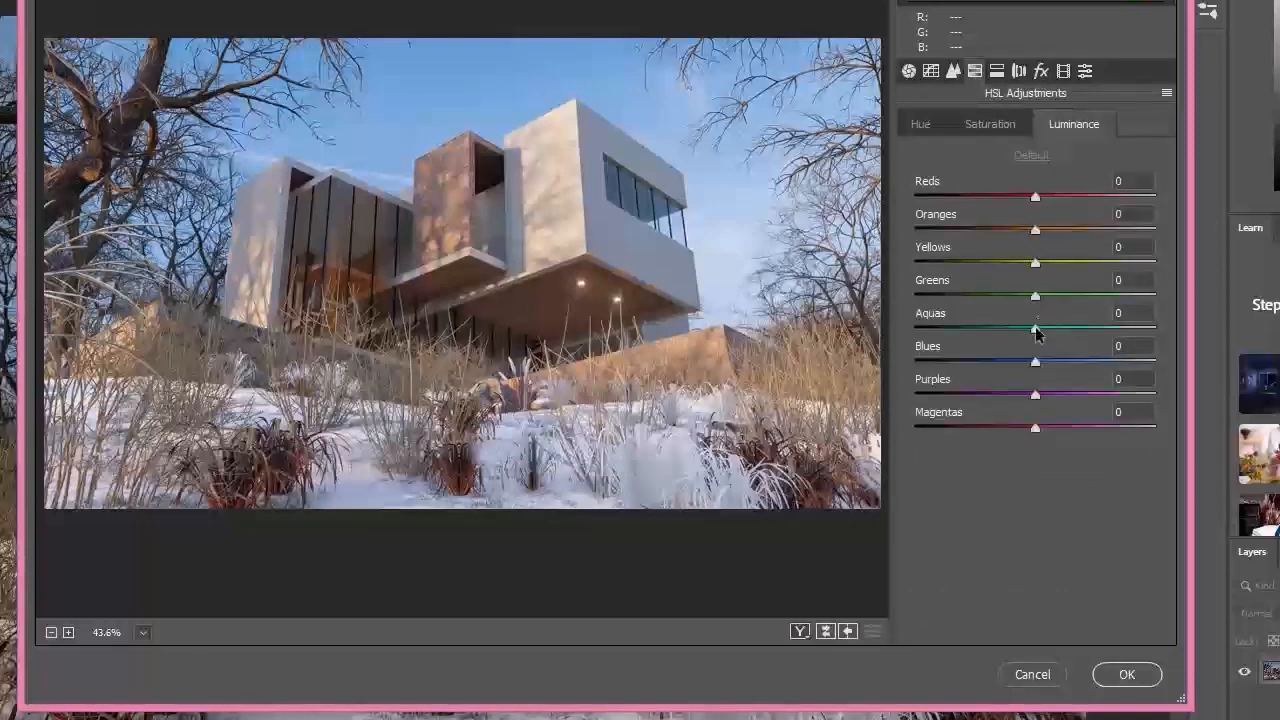
drag(1004, 327, 1041, 374)
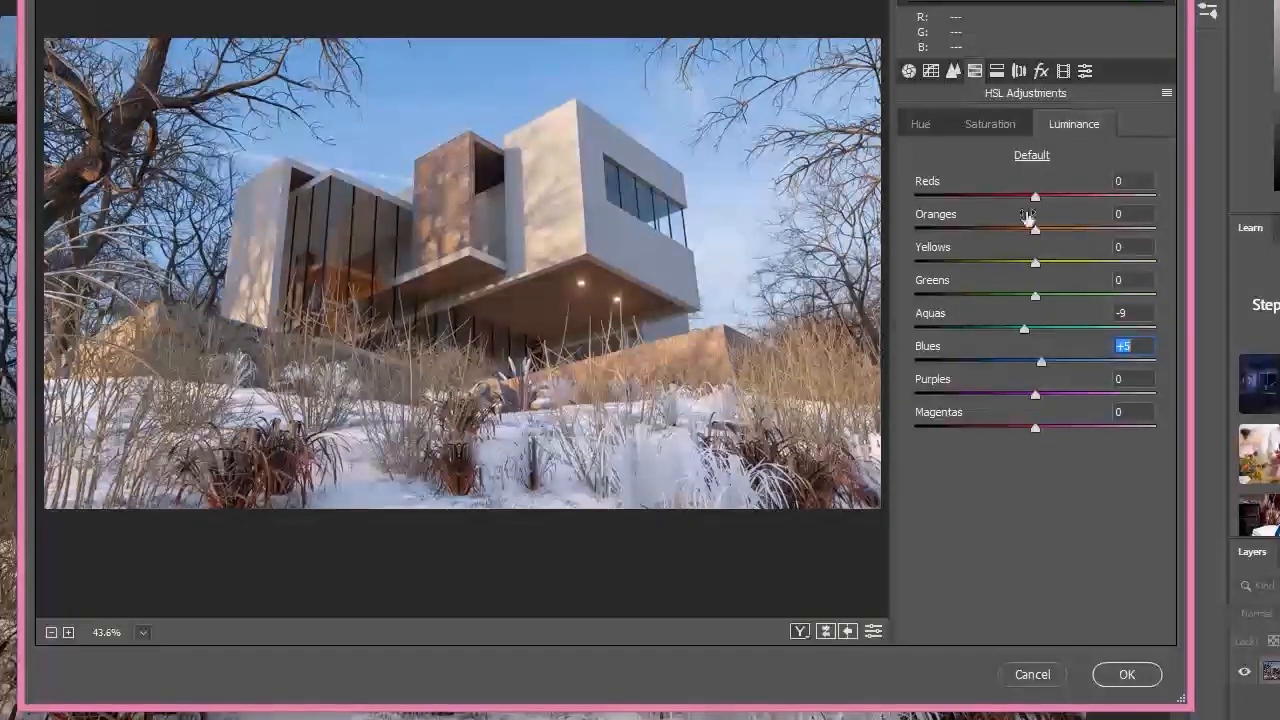
click(986, 126)
drag(1040, 368, 1058, 361)
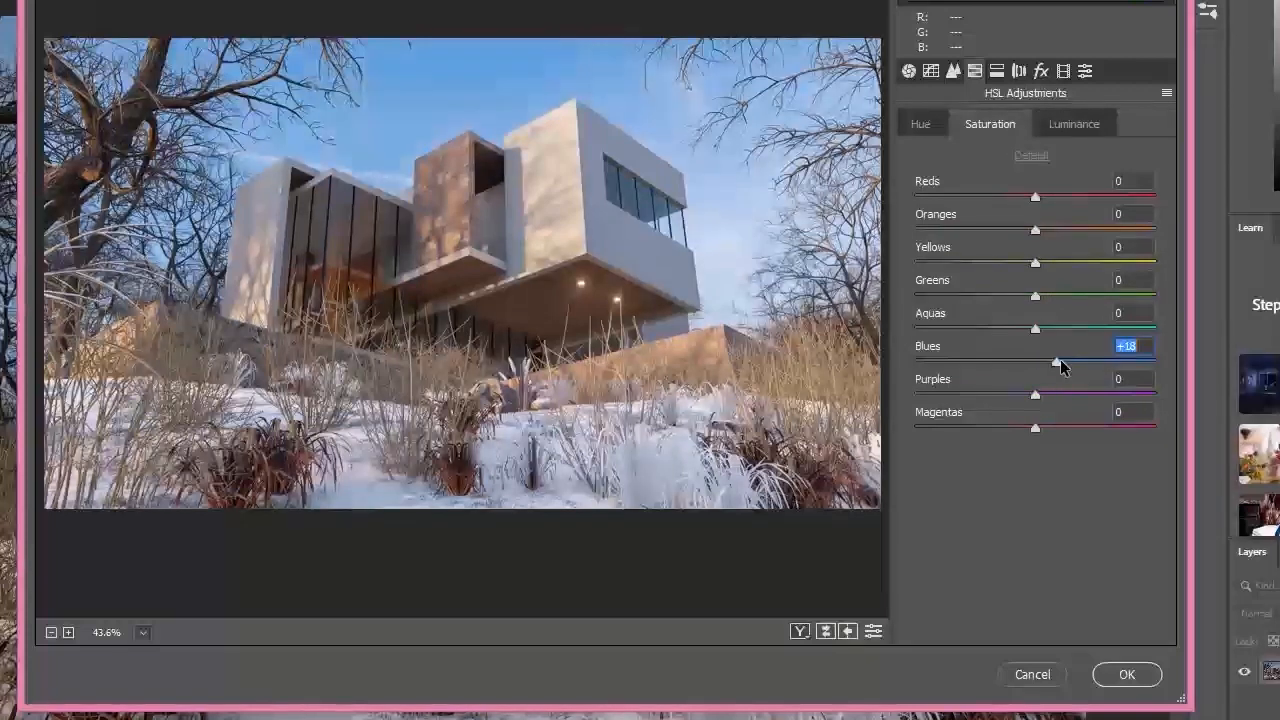
click(1057, 335)
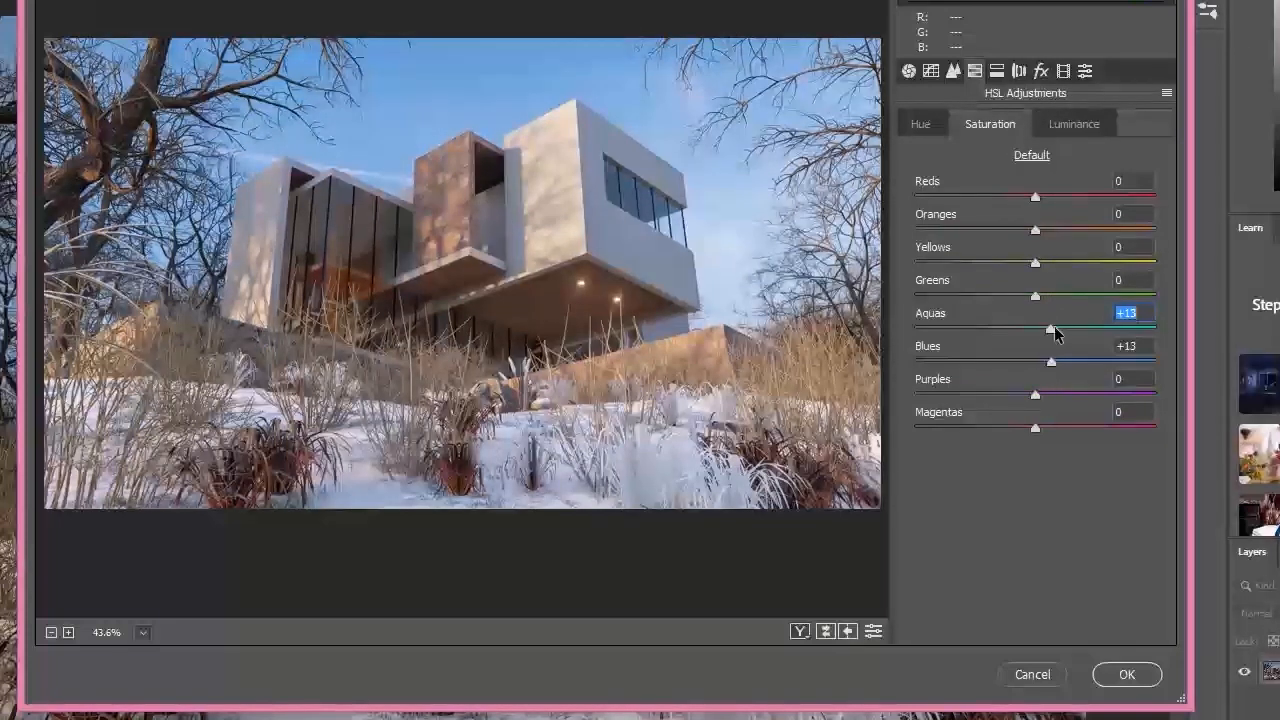
click(1124, 677)
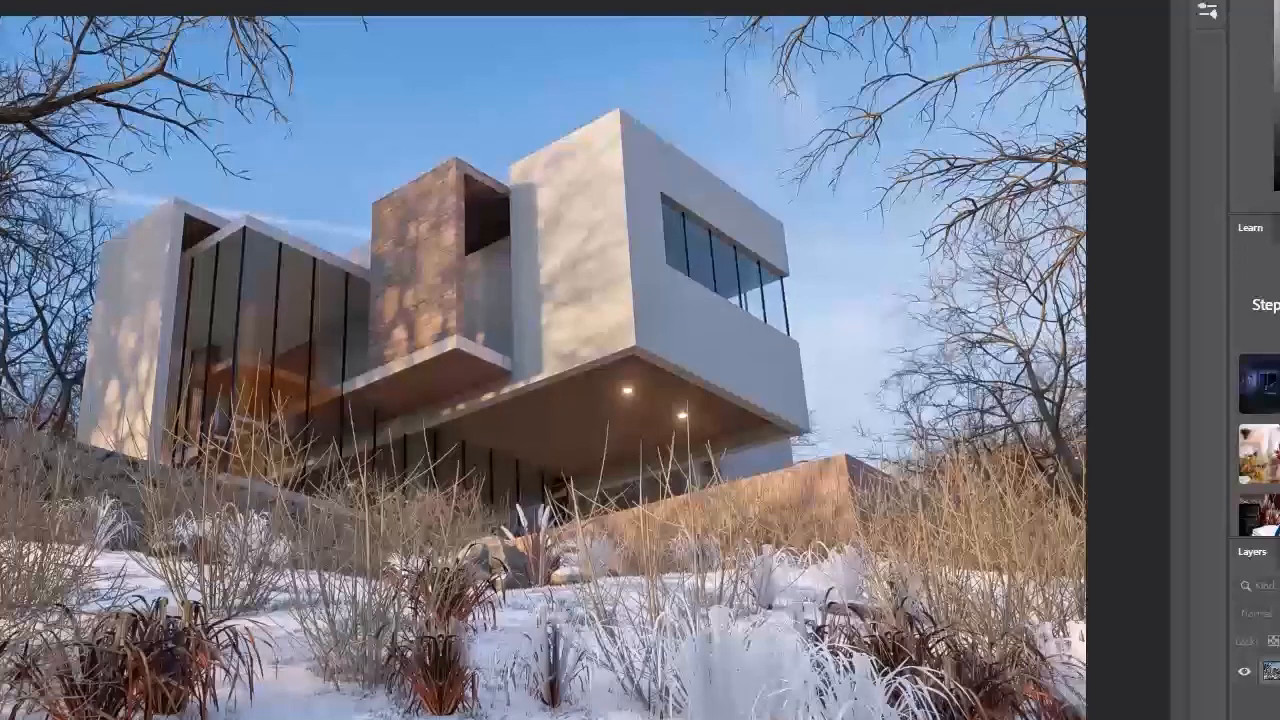
Step: Leave the crop frame unchanged and add a Photo Filter adjustment with Cooling Filter (80) at a slightly reduced density
key(c)
click(294, 215)
key(Return)
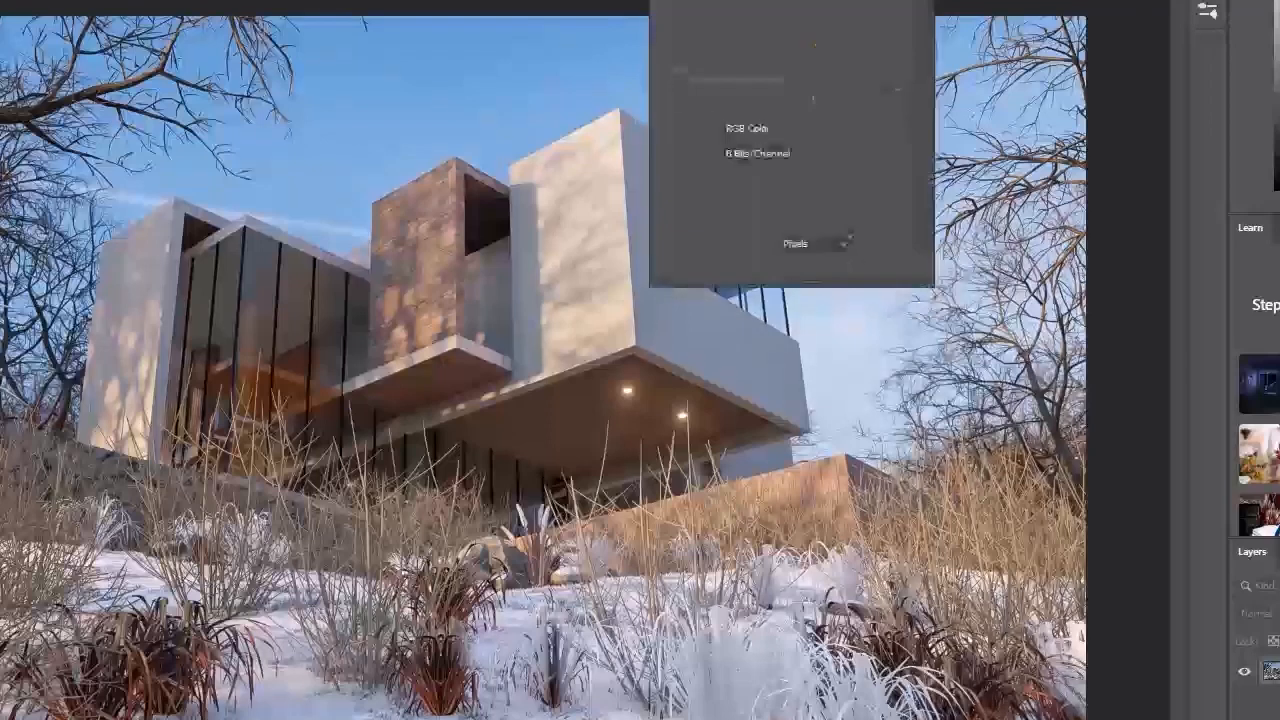
drag(760, 0, 1236, 0)
click(1237, 24)
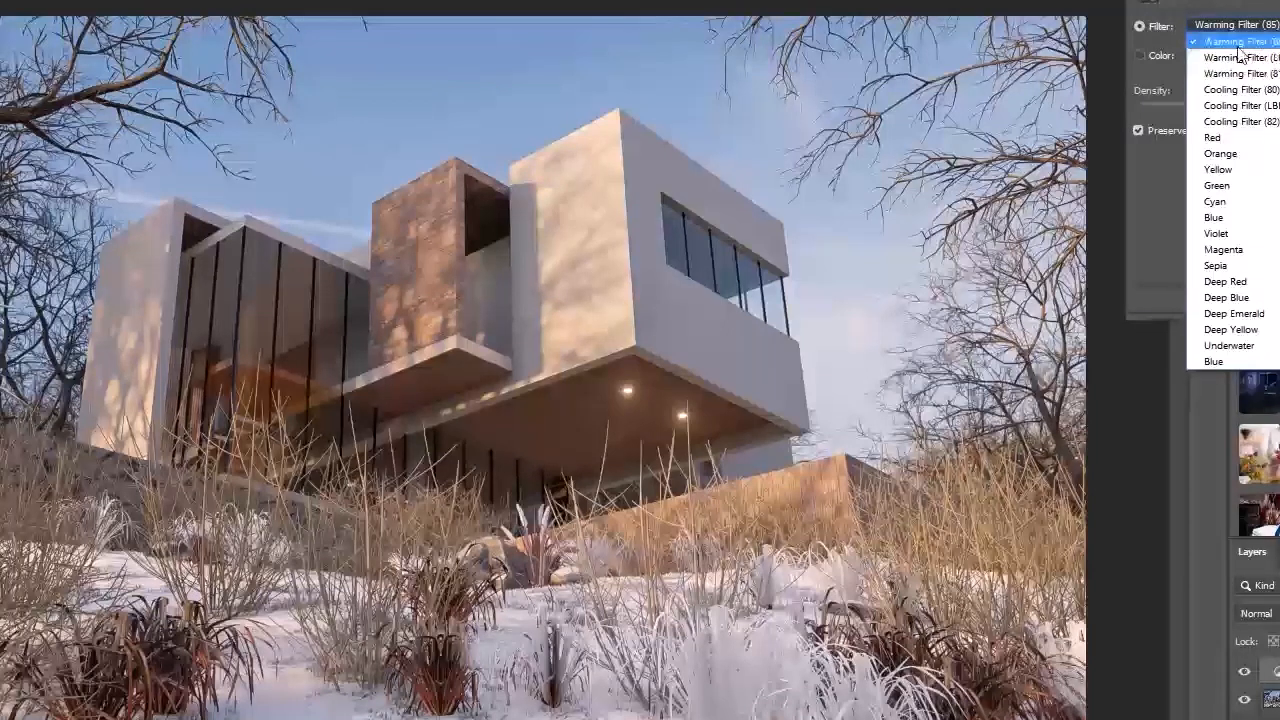
click(1268, 90)
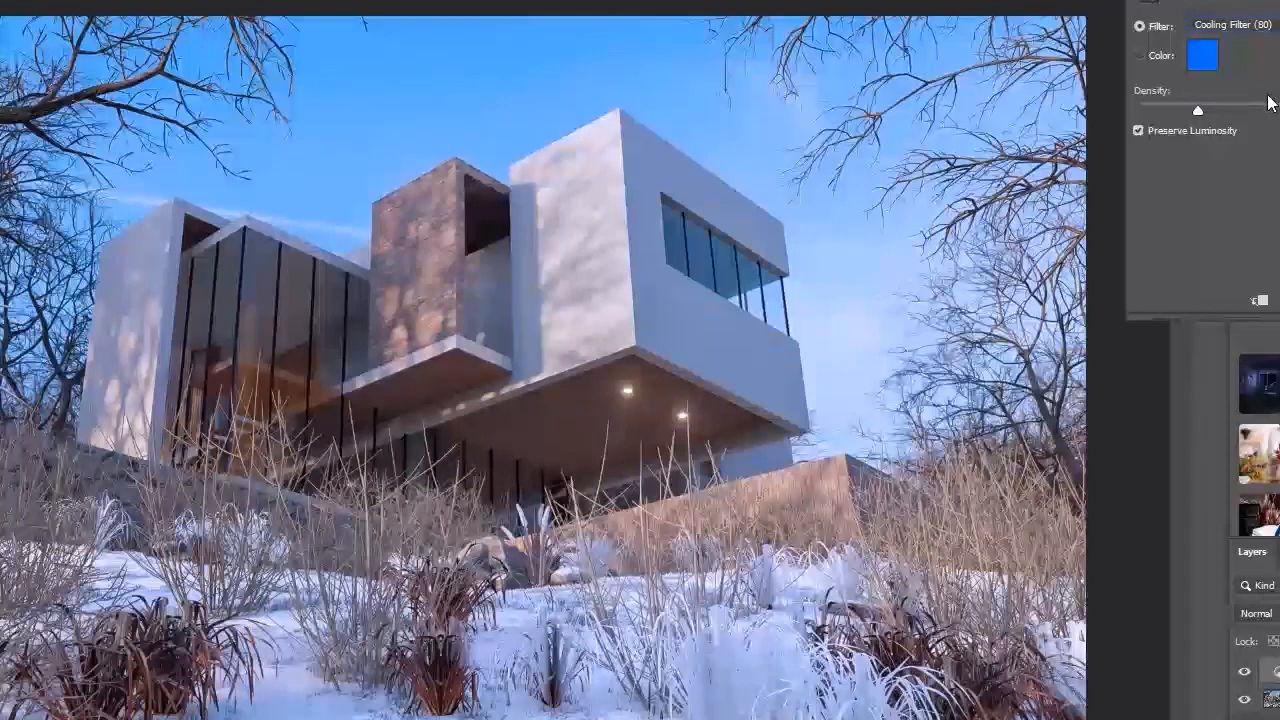
mouse_move(1192, 111)
mouse_down()
mouse_move(1166, 108)
mouse_move(1183, 108)
mouse_up()
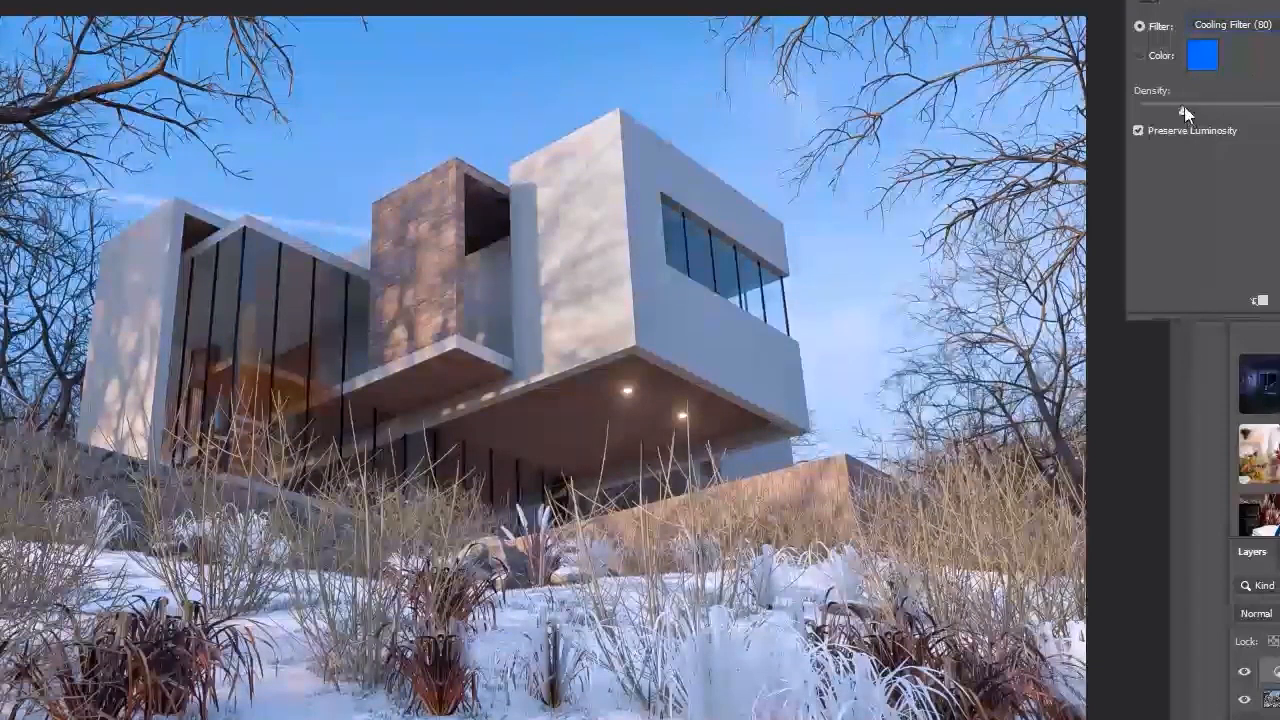
Step: Try the Warming Filter (81), Warming Filter (LBA) and Cooling Filter (LBB) presets on the sunlit render's photo filter
click(1233, 24)
click(1240, 73)
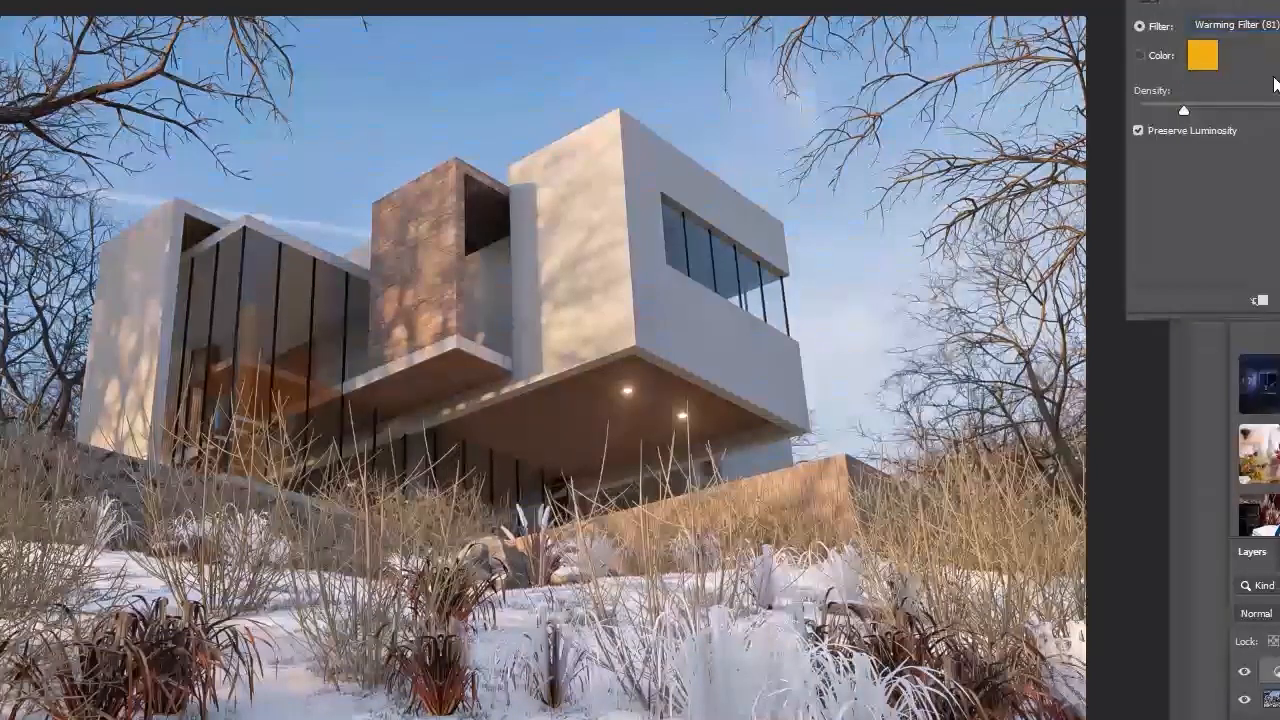
click(1245, 26)
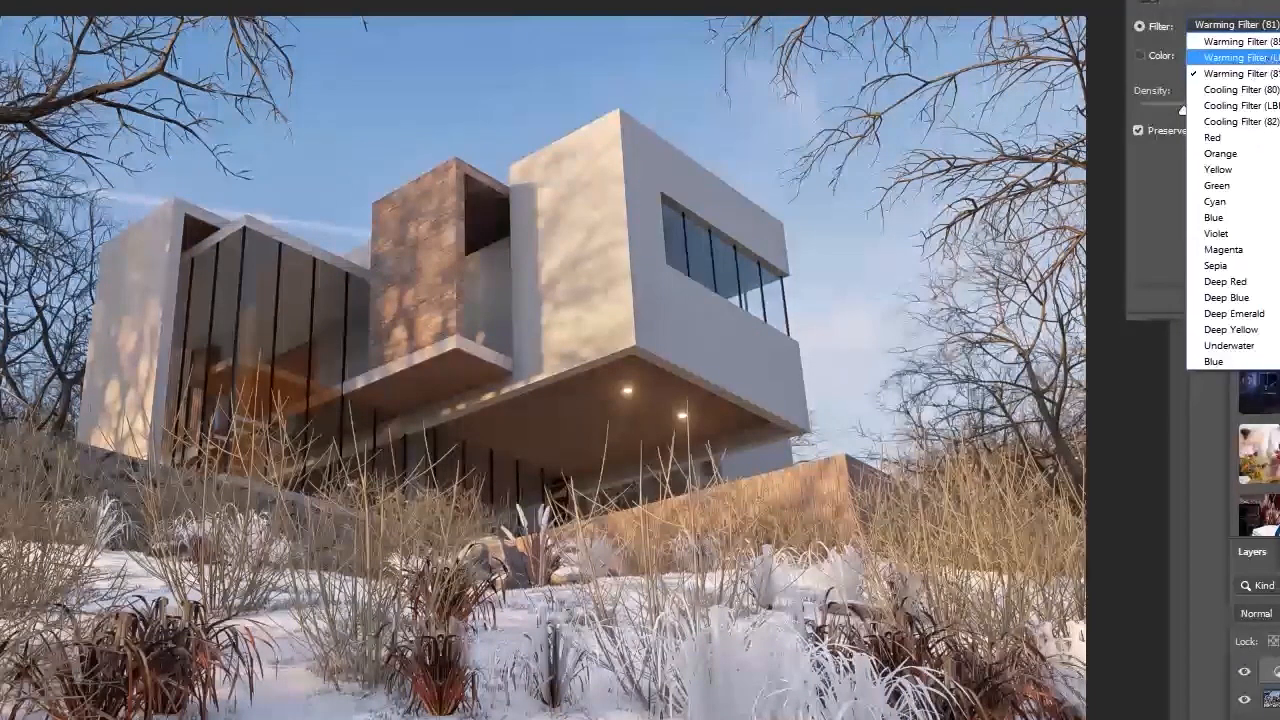
click(1250, 54)
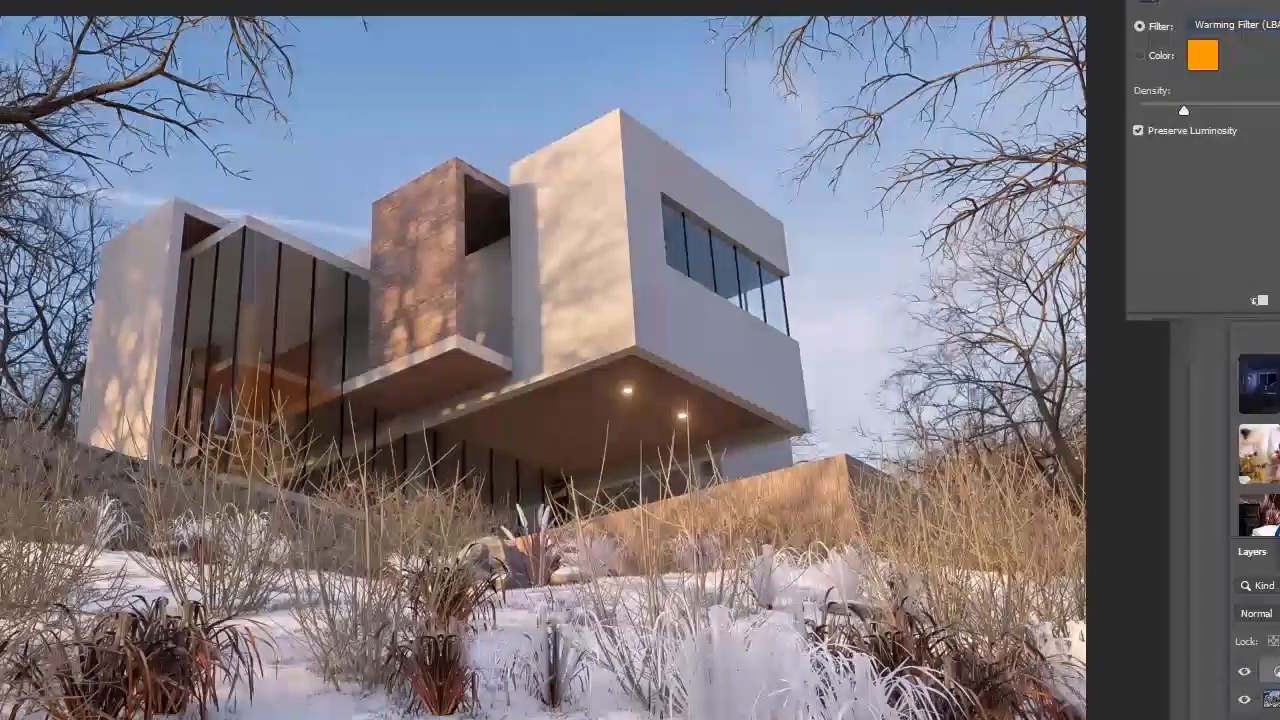
key(Up)
key(Down)
key(Down)
key(Down)
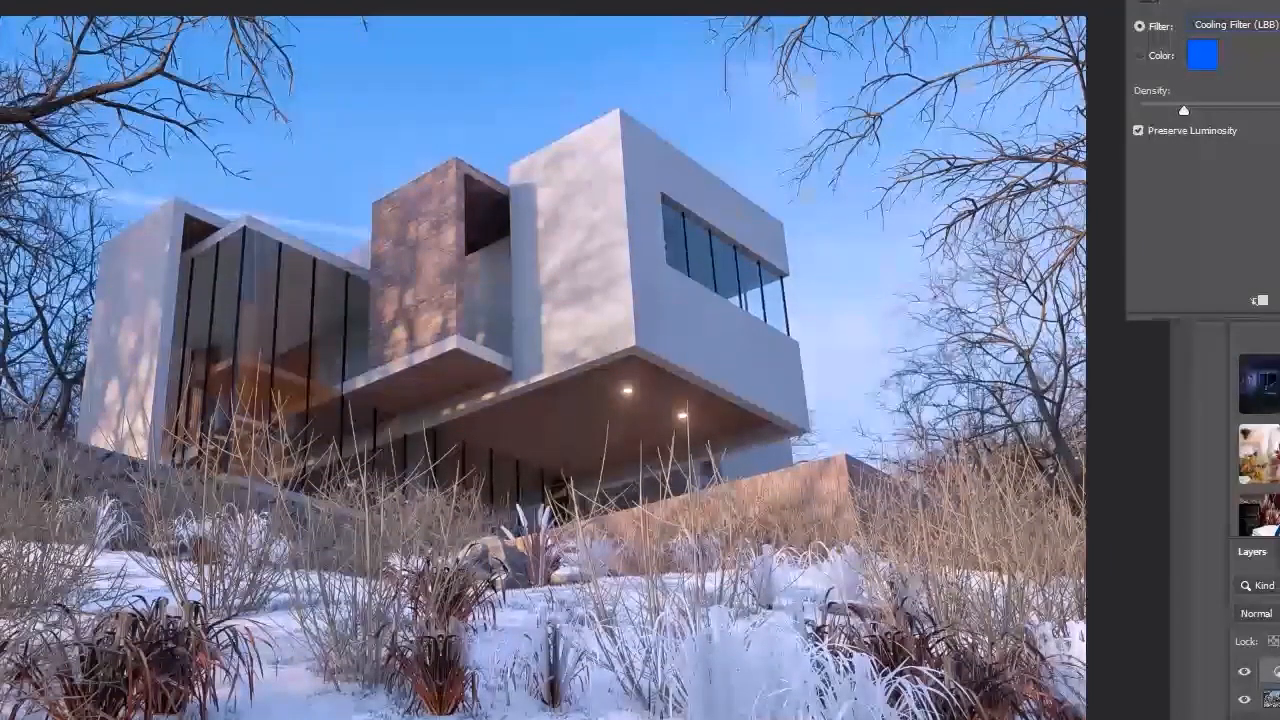
Step: Set the sunlit render's photo filter to Cooling Filter (82) and lower its density further
key(Down)
key(Down)
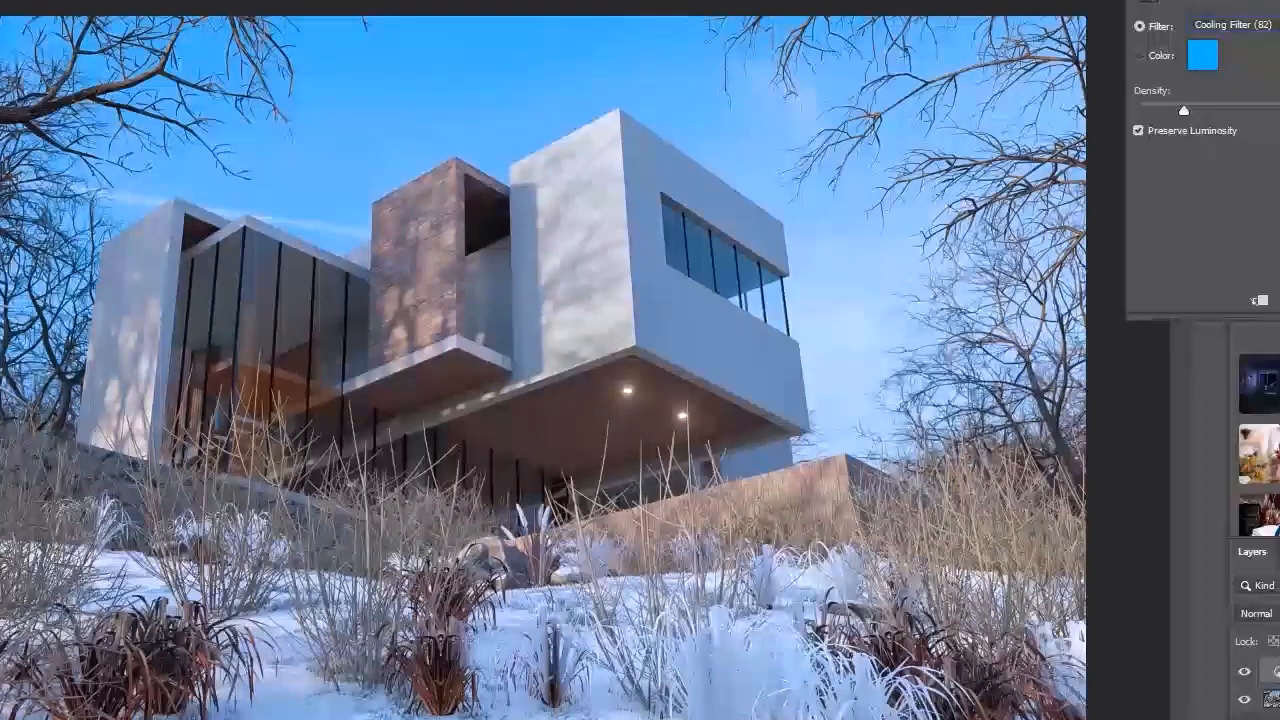
key(Down)
key(Up)
mouse_move(1185, 110)
mouse_down()
mouse_move(1272, 116)
mouse_move(1165, 113)
mouse_up()
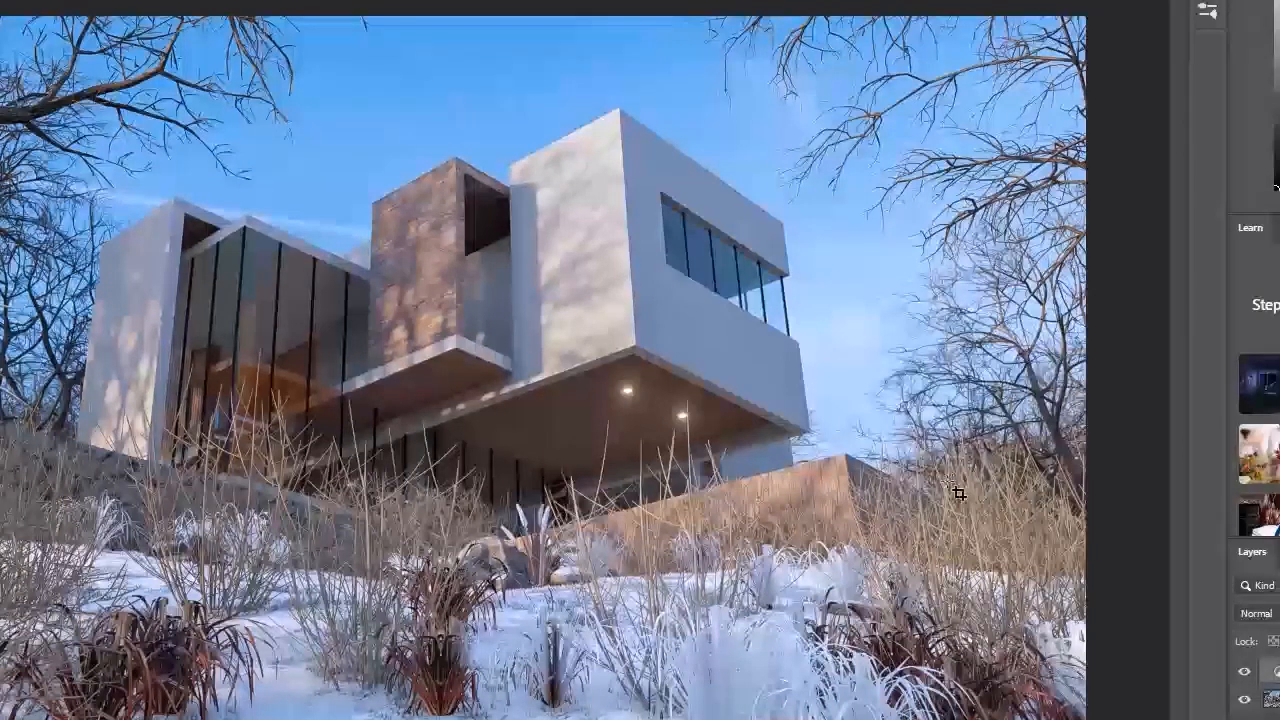
Step: Save the finished sunlit render as a JPEG copy
key(ctrl+shift+s)
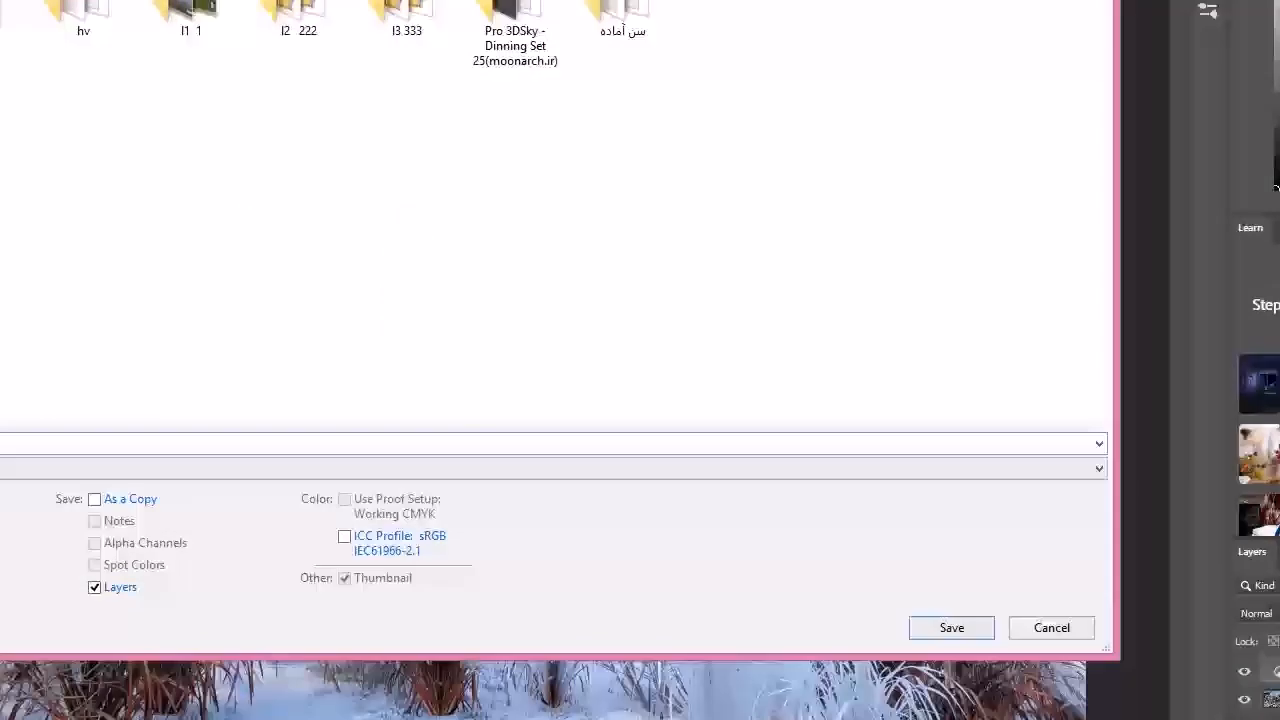
click(5, 468)
click(5, 623)
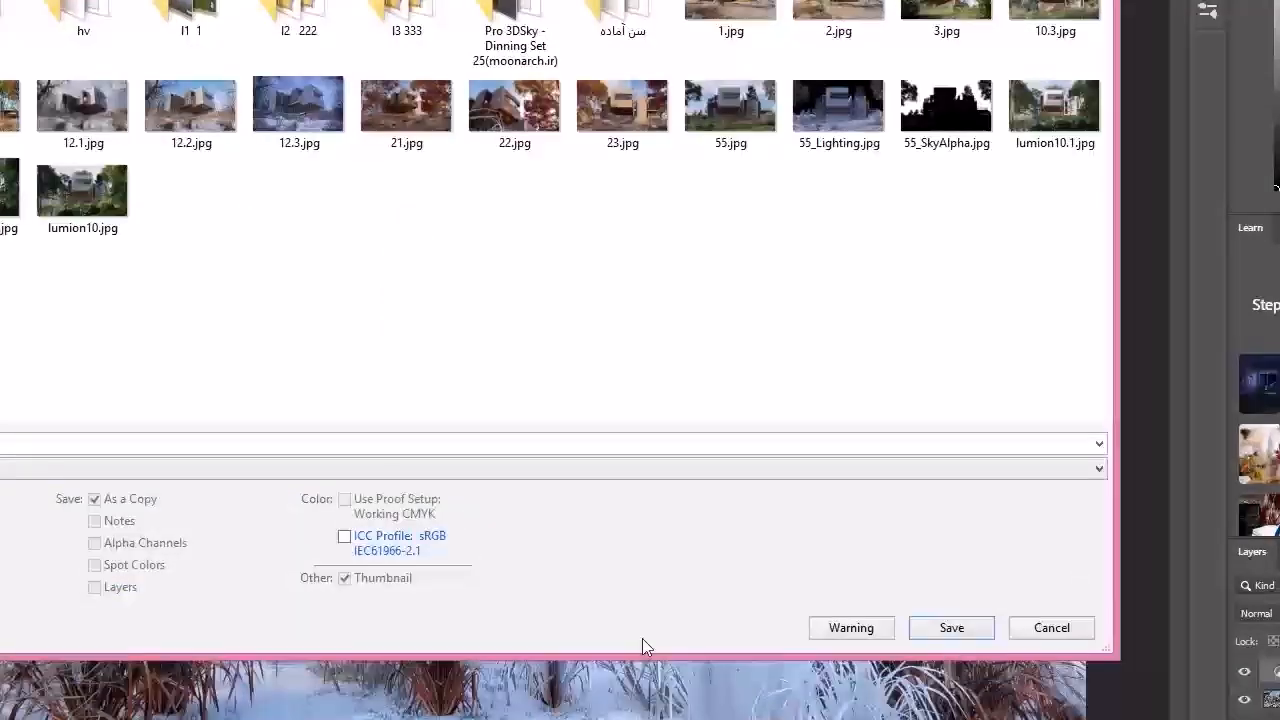
click(945, 625)
click(688, 351)
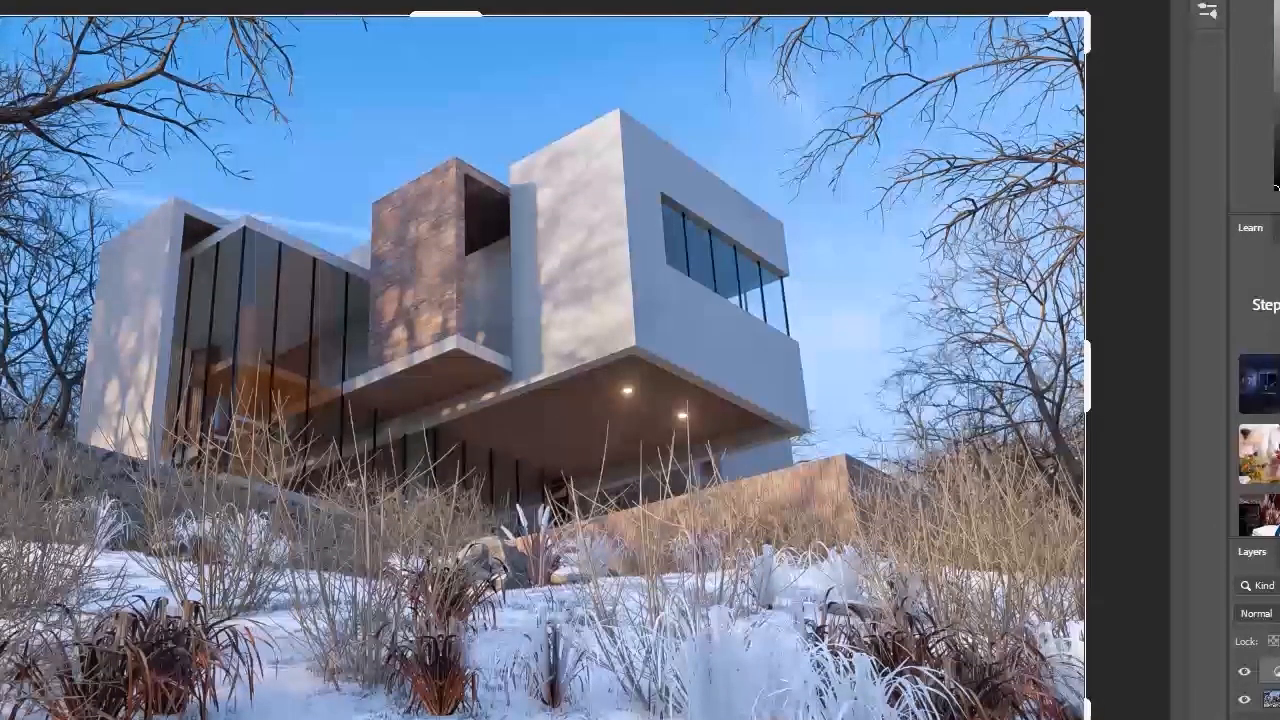
Step: Open the cloudy winter render 12.1.jpg, leave its crop frame unchanged and apply the Camera Raw Filter to it
key(ctrl+o)
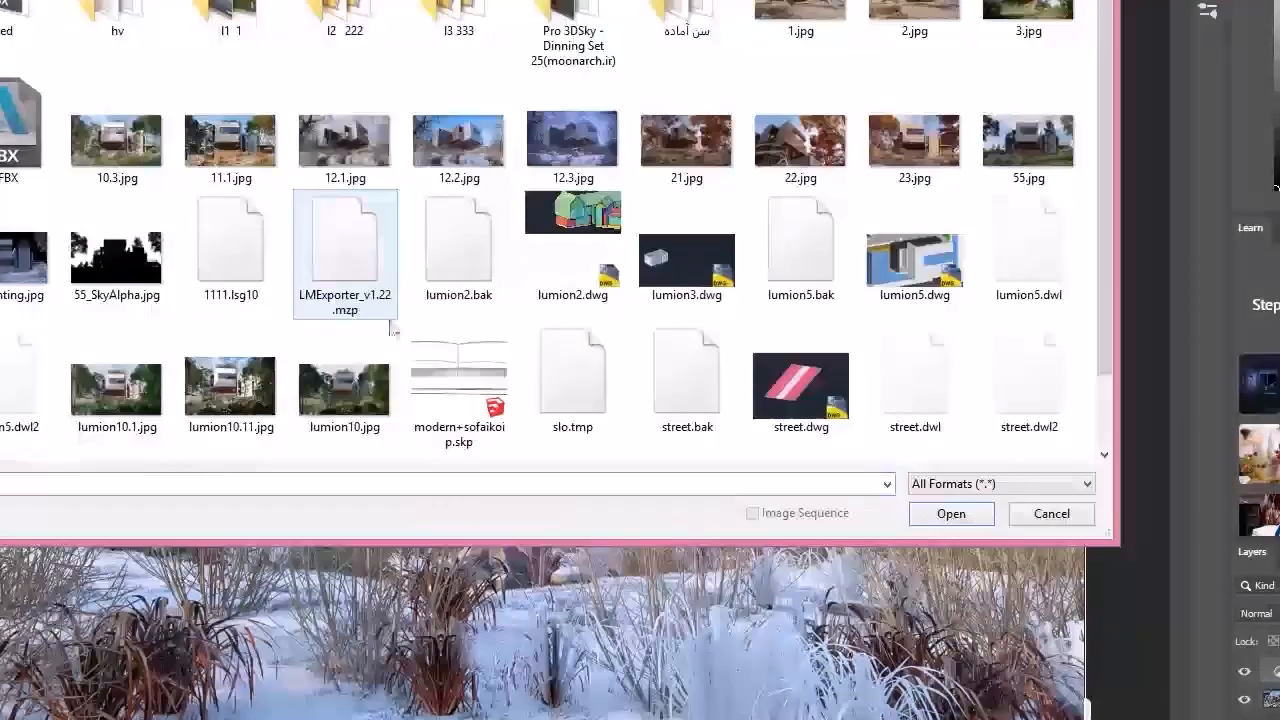
double_click(390, 148)
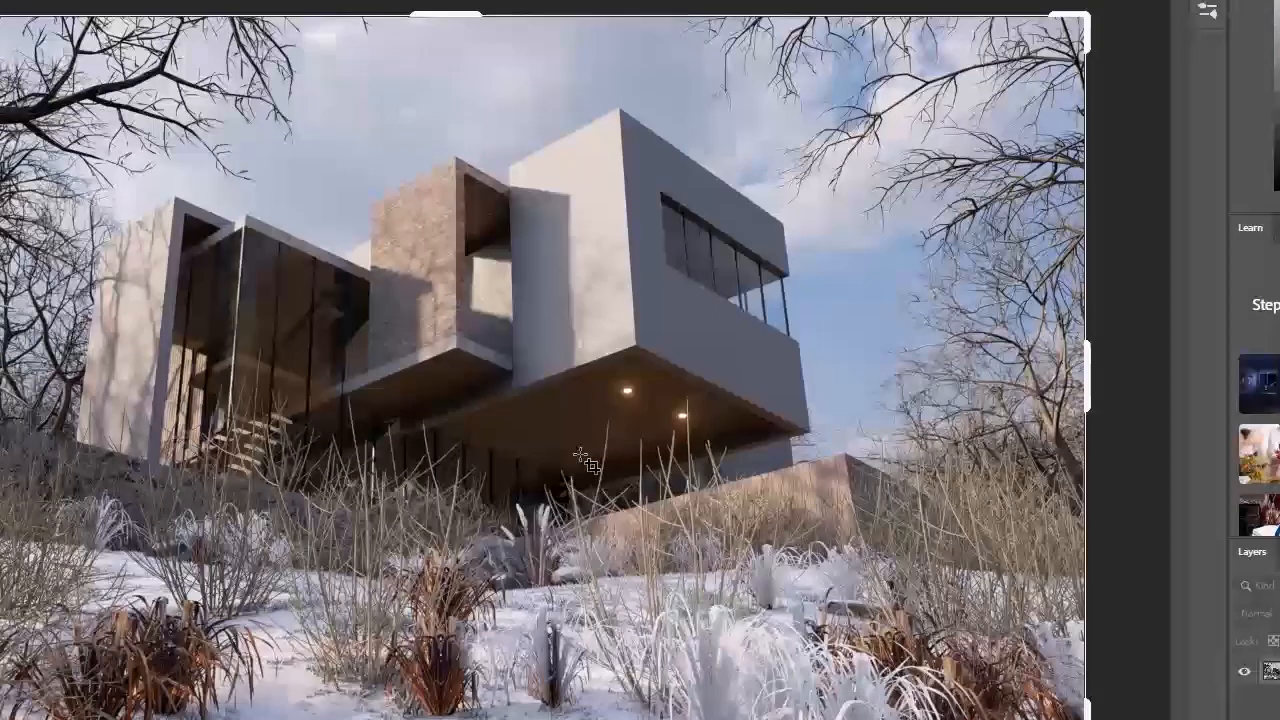
click(582, 455)
key(Return)
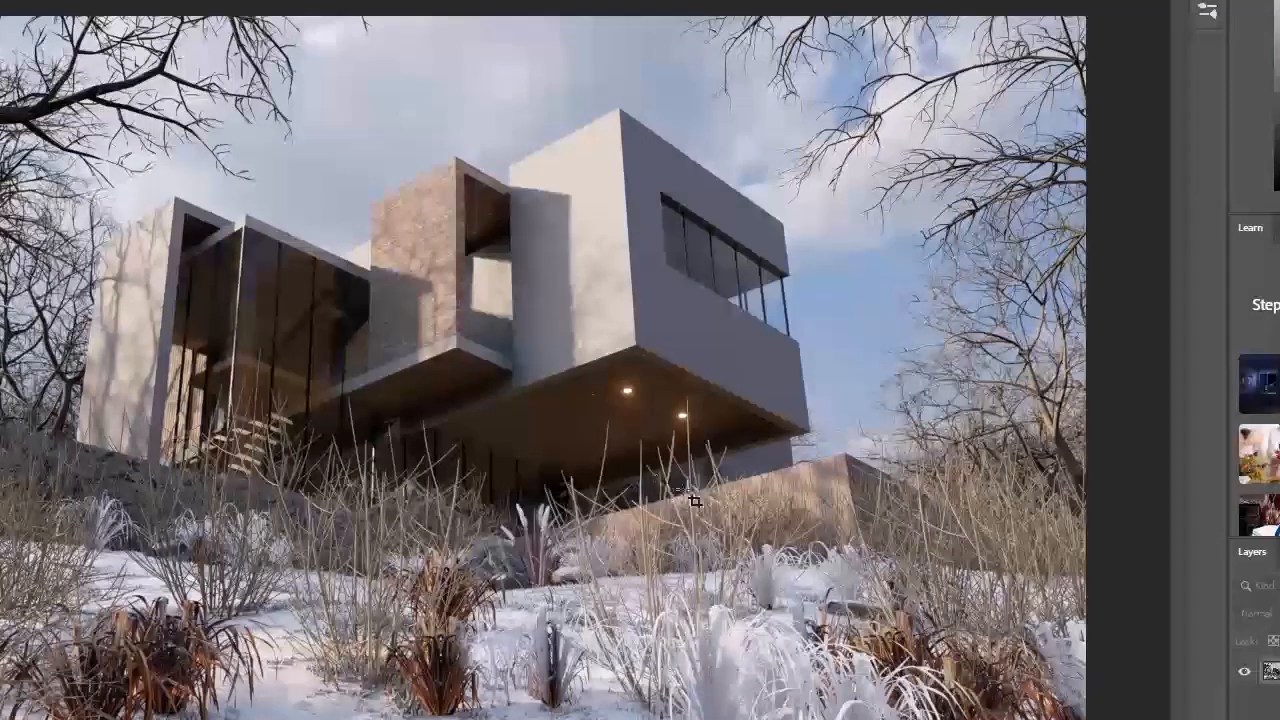
click(0, 0)
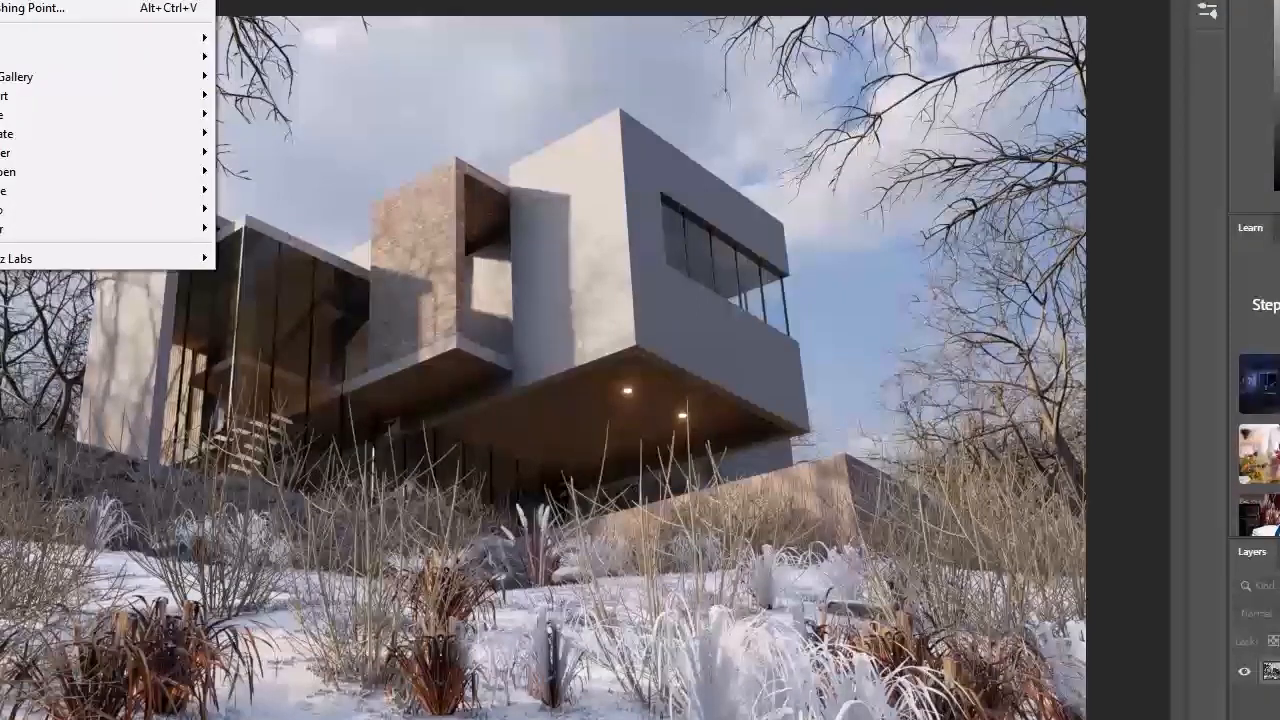
click(10, 0)
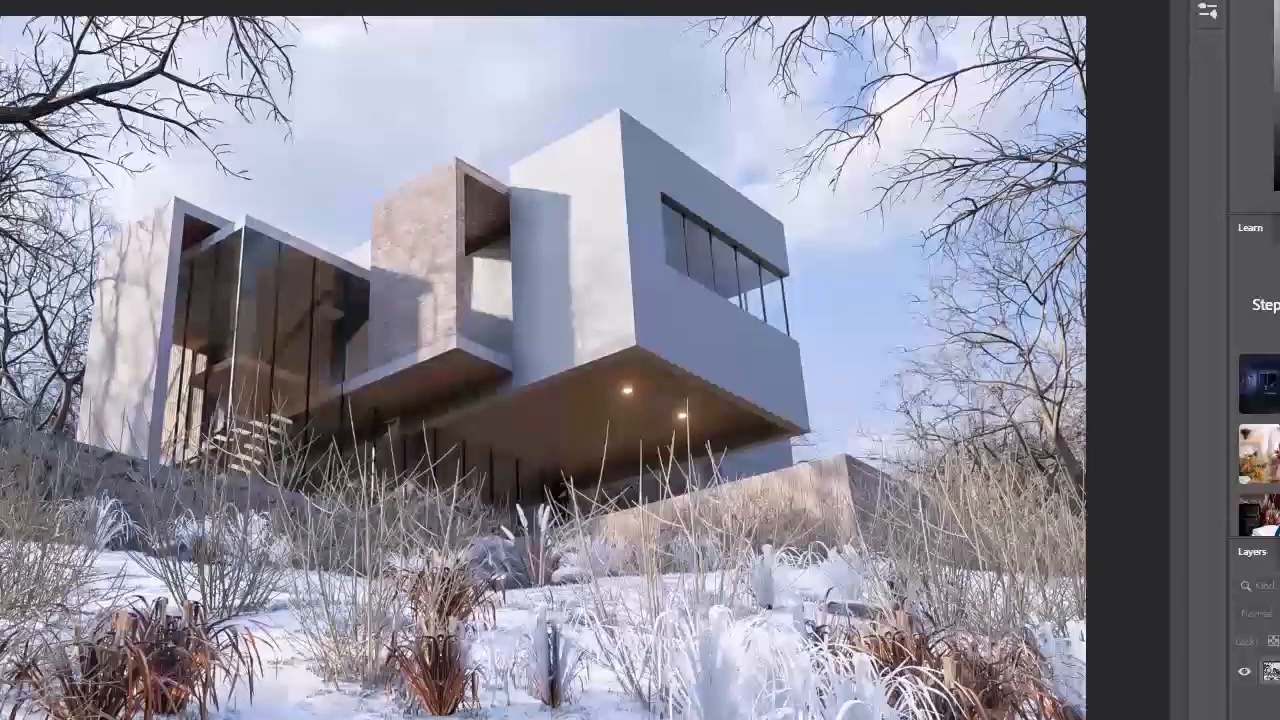
Step: Add a Photo Filter adjustment to the cloudy winter render and compare the Cooling Filter (80) and Warming Filter (81) presets
click(1279, 530)
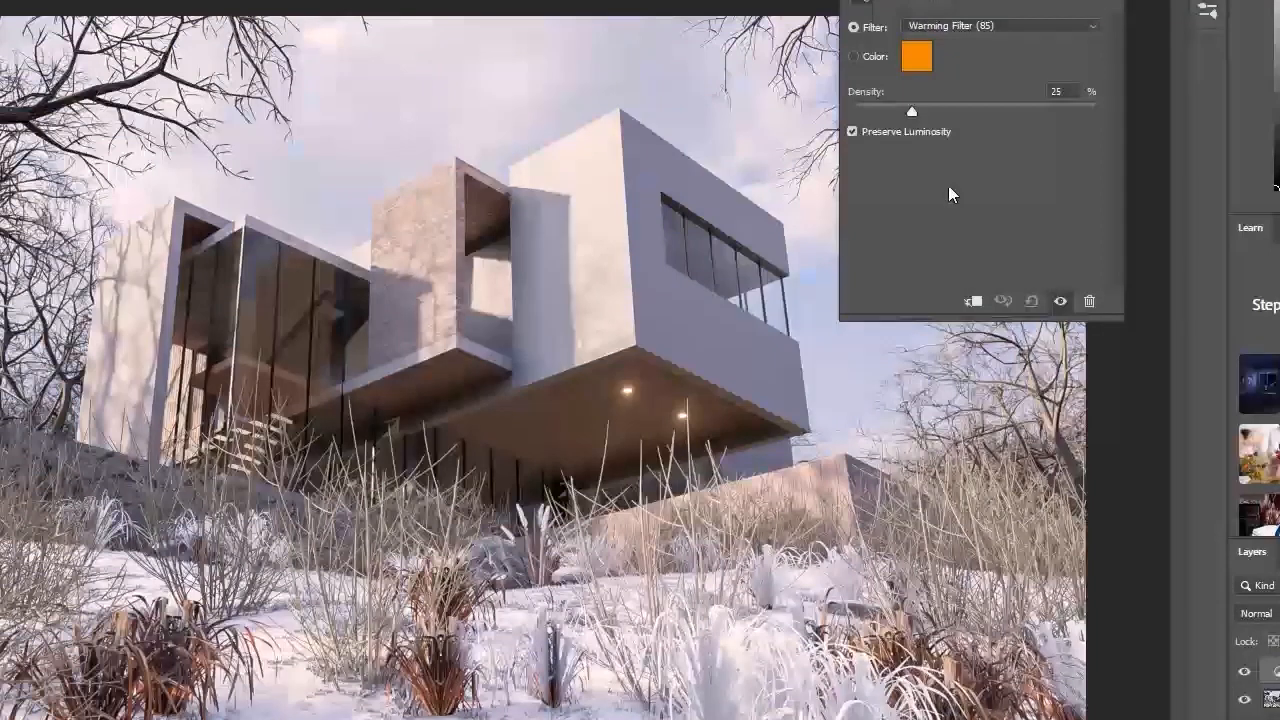
click(990, 33)
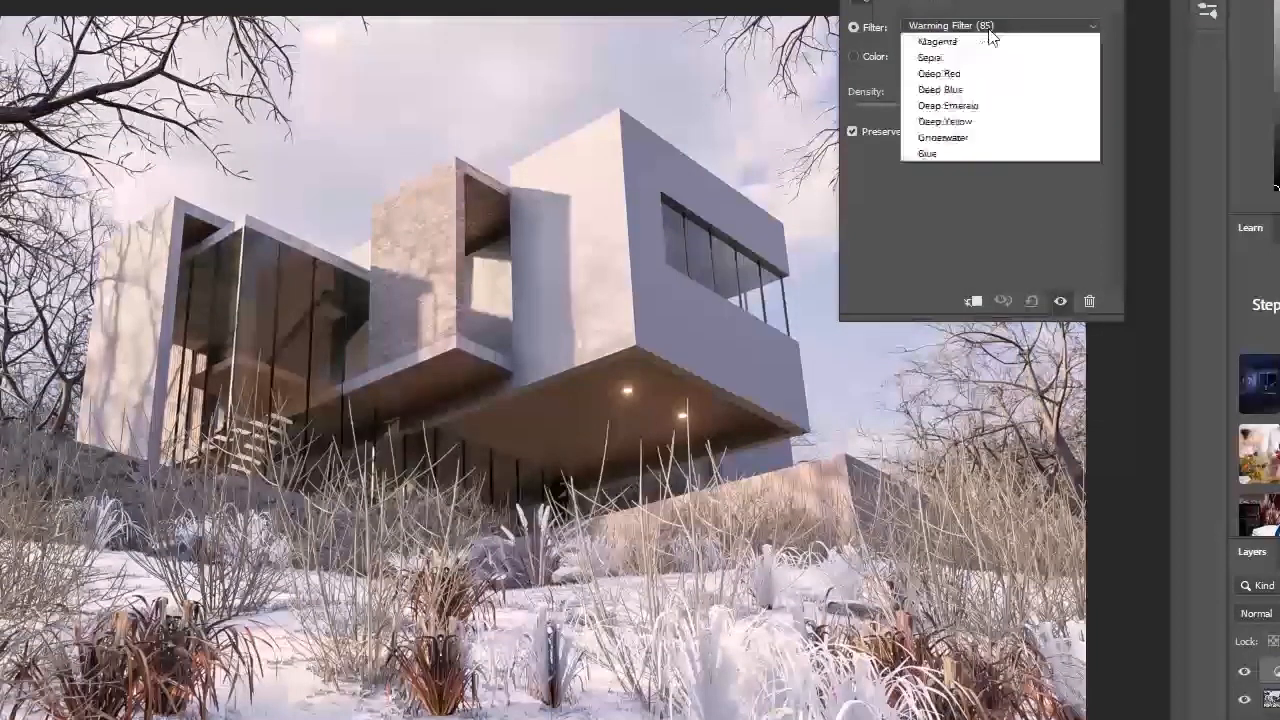
click(994, 89)
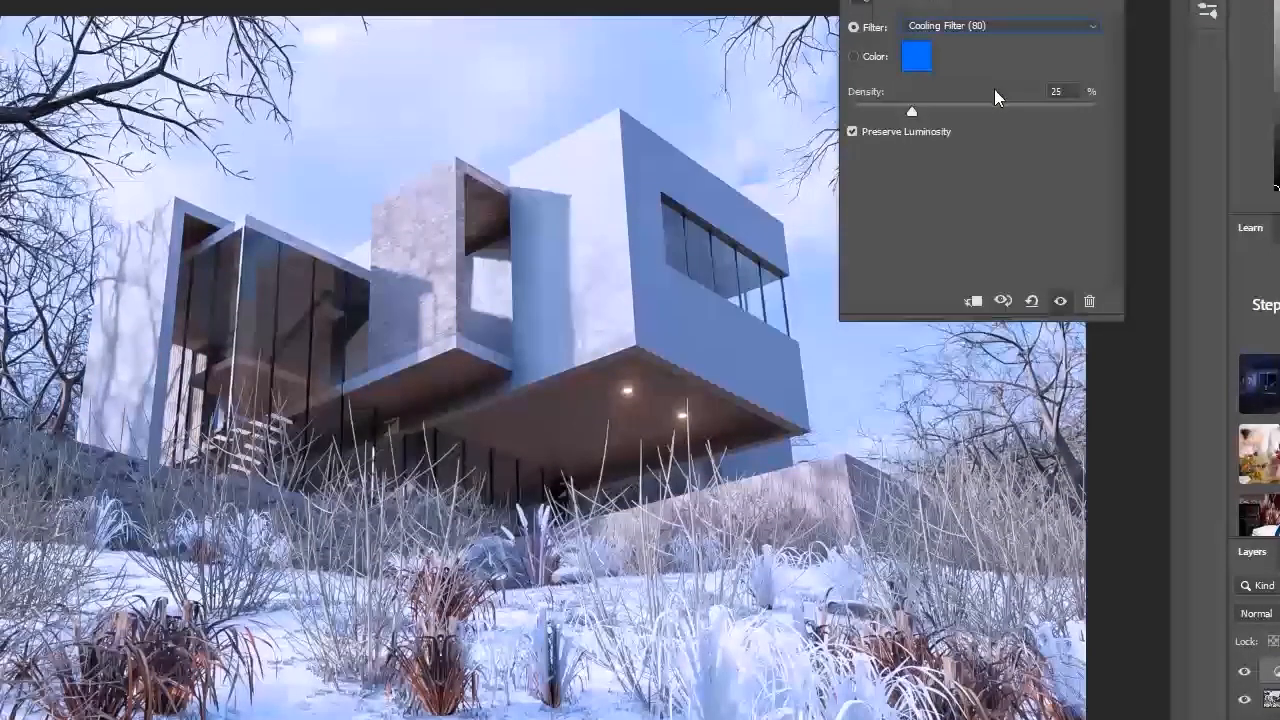
key(Up)
key(Up)
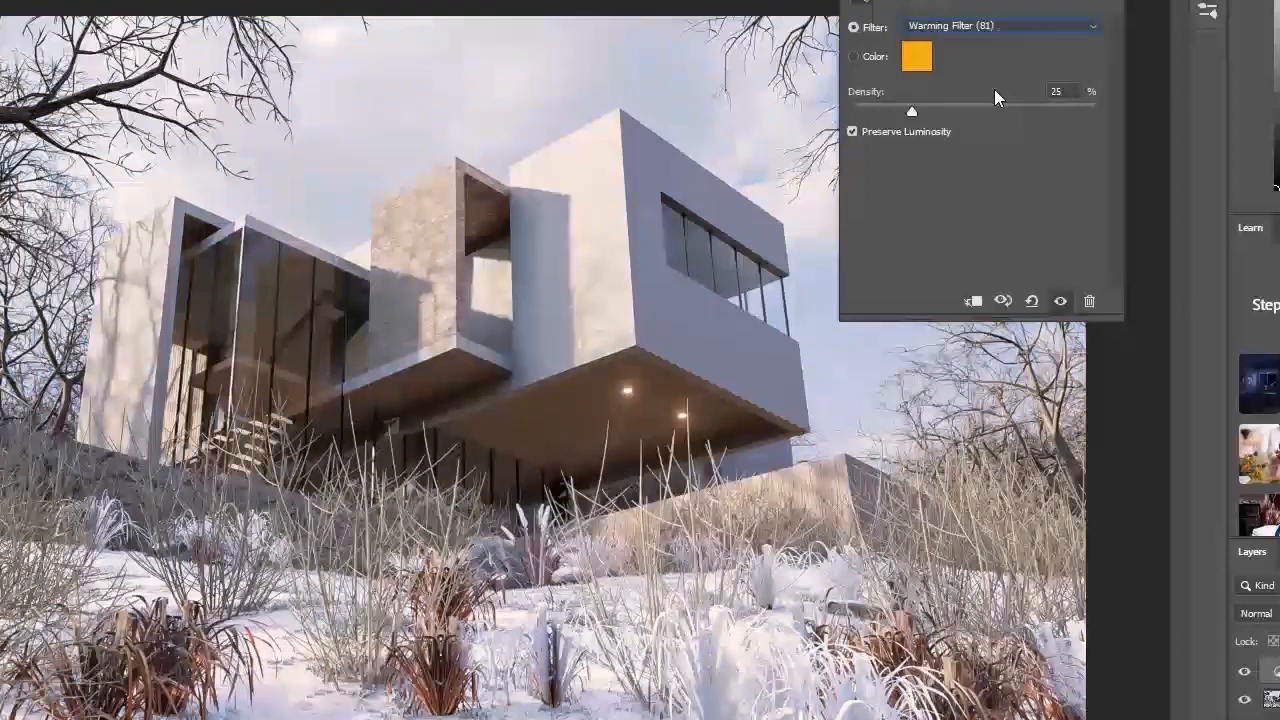
key(Down)
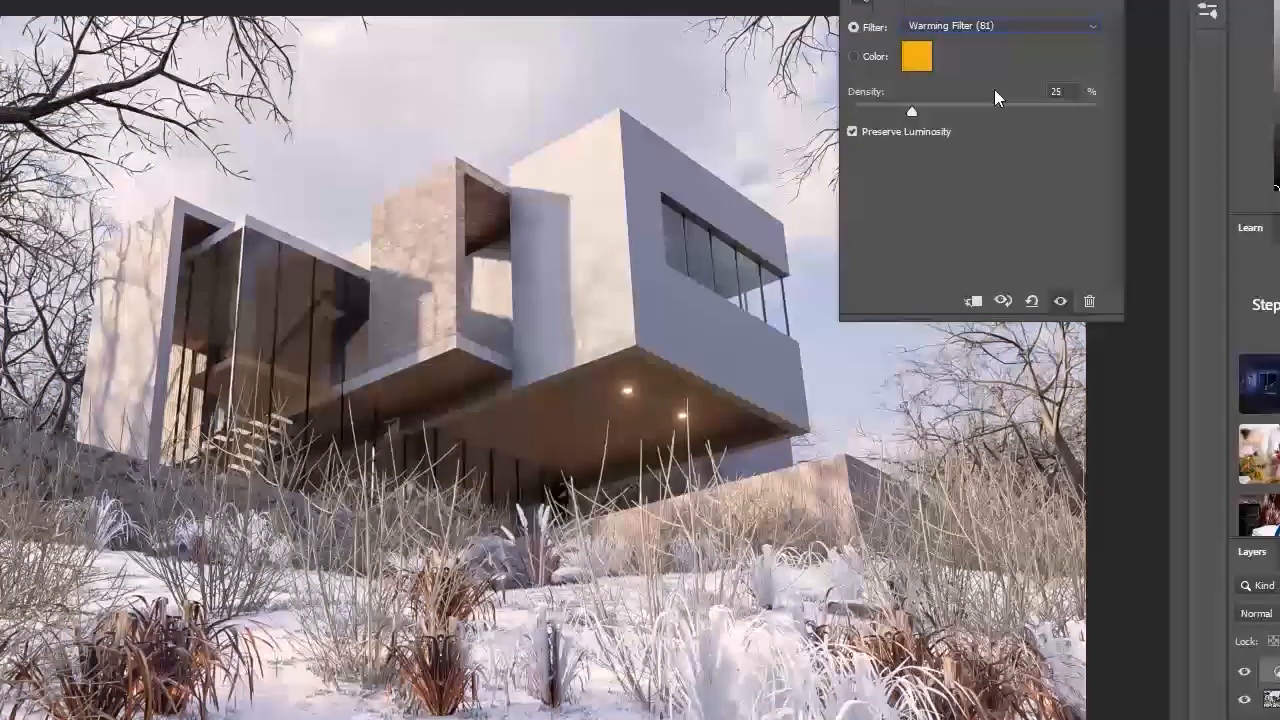
Step: Try the cooling presets, Red and the neighbouring colour presets on the cloudy render's photo filter
key(Down)
key(Down)
key(Down)
key(Down)
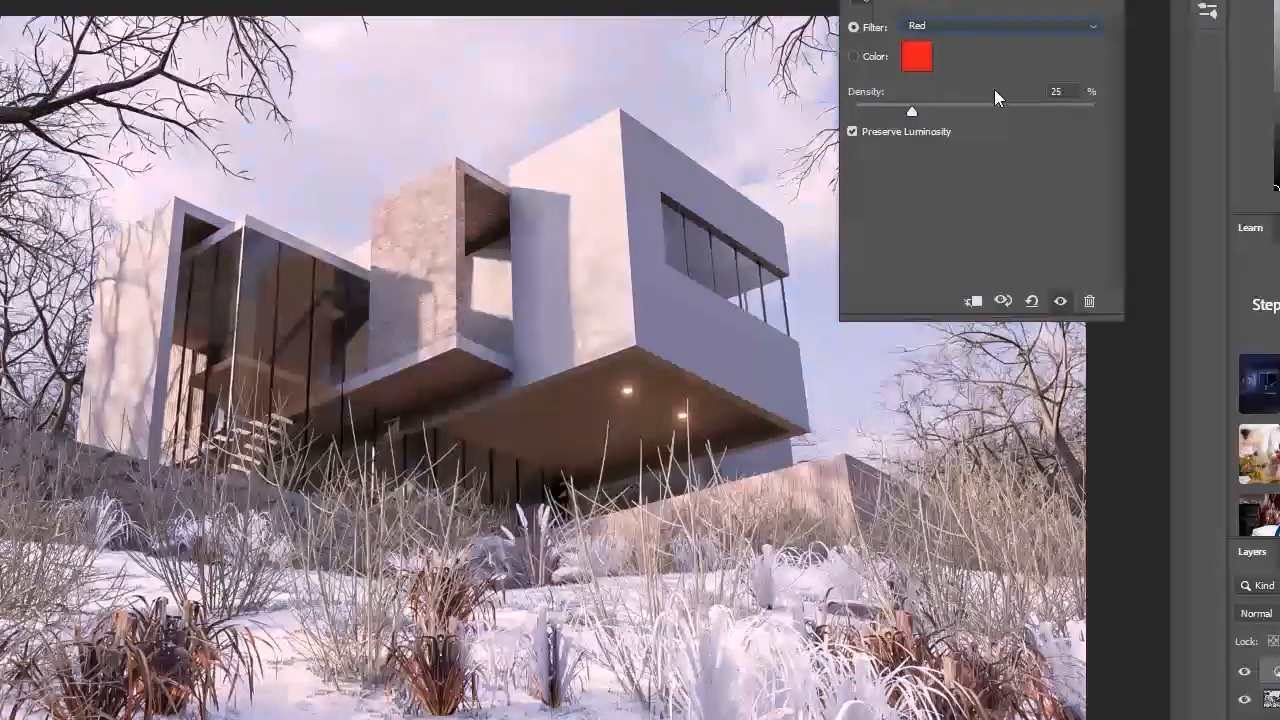
key(Down)
key(Down)
key(Up)
key(Up)
key(Up)
key(Up)
key(Up)
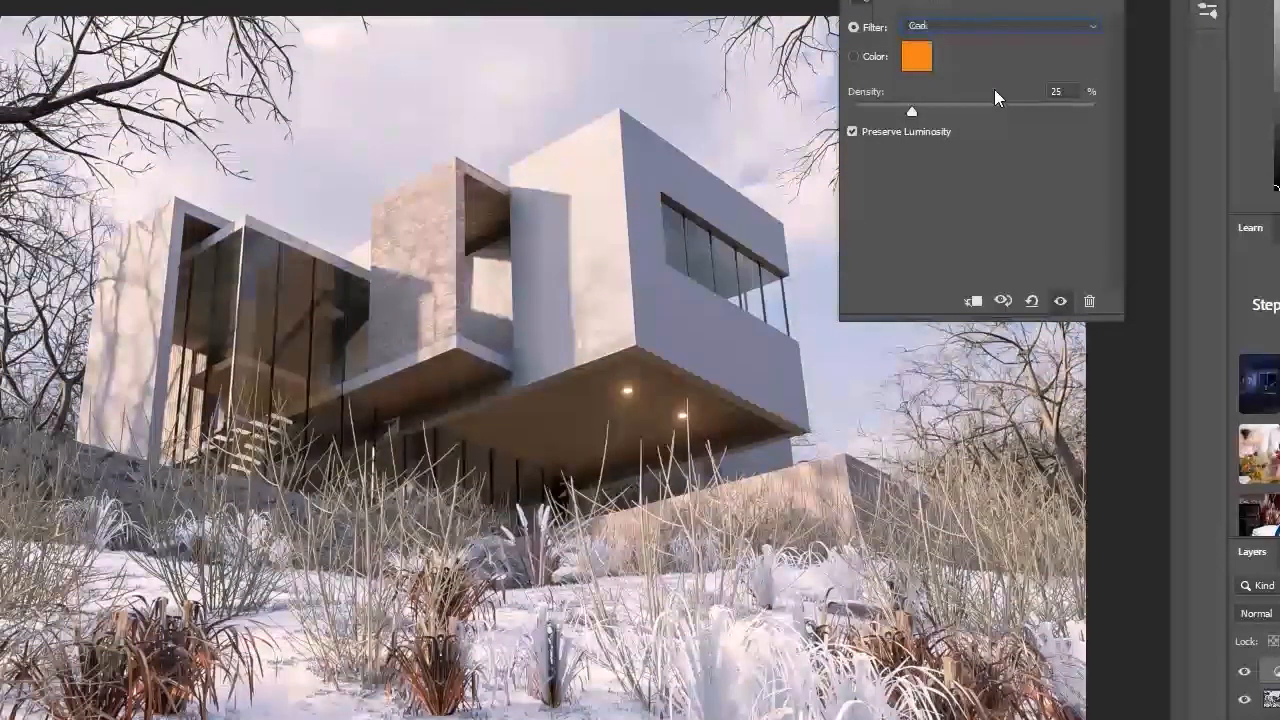
Step: Set the cloudy render's photo filter to Warming Filter (81) with a density of 10%
key(Up)
key(Up)
key(Up)
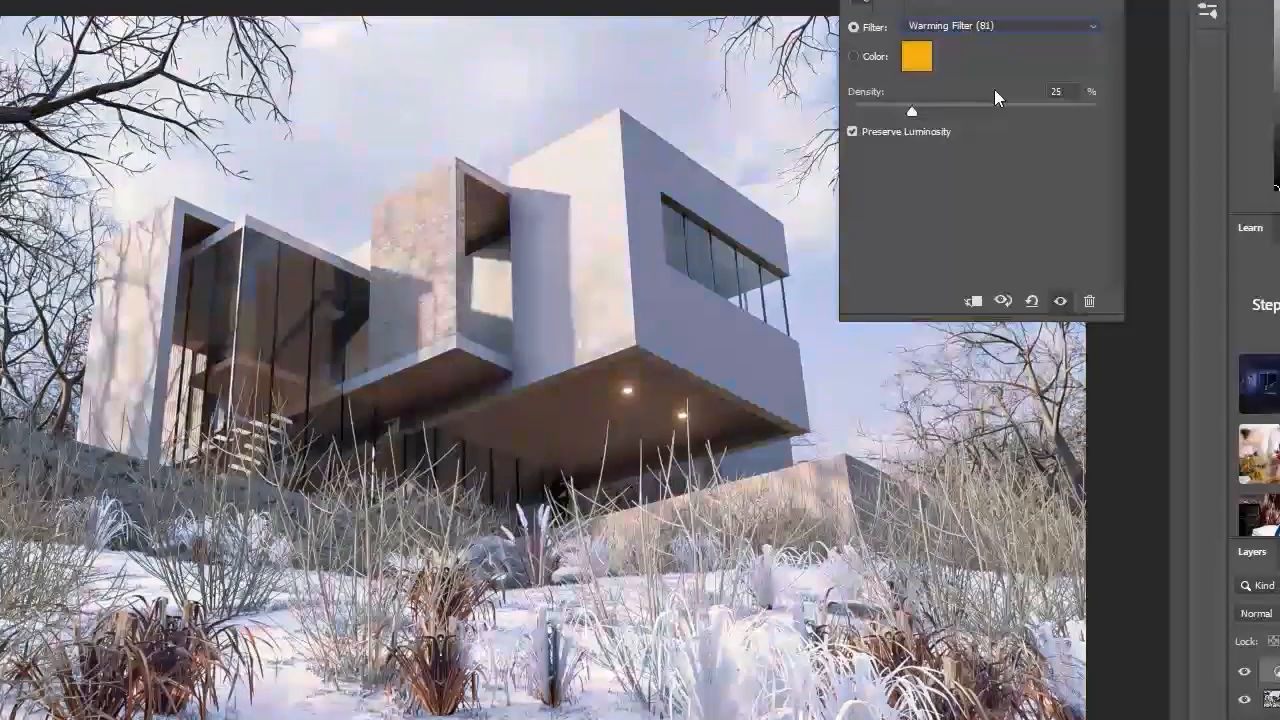
key(Down)
key(Down)
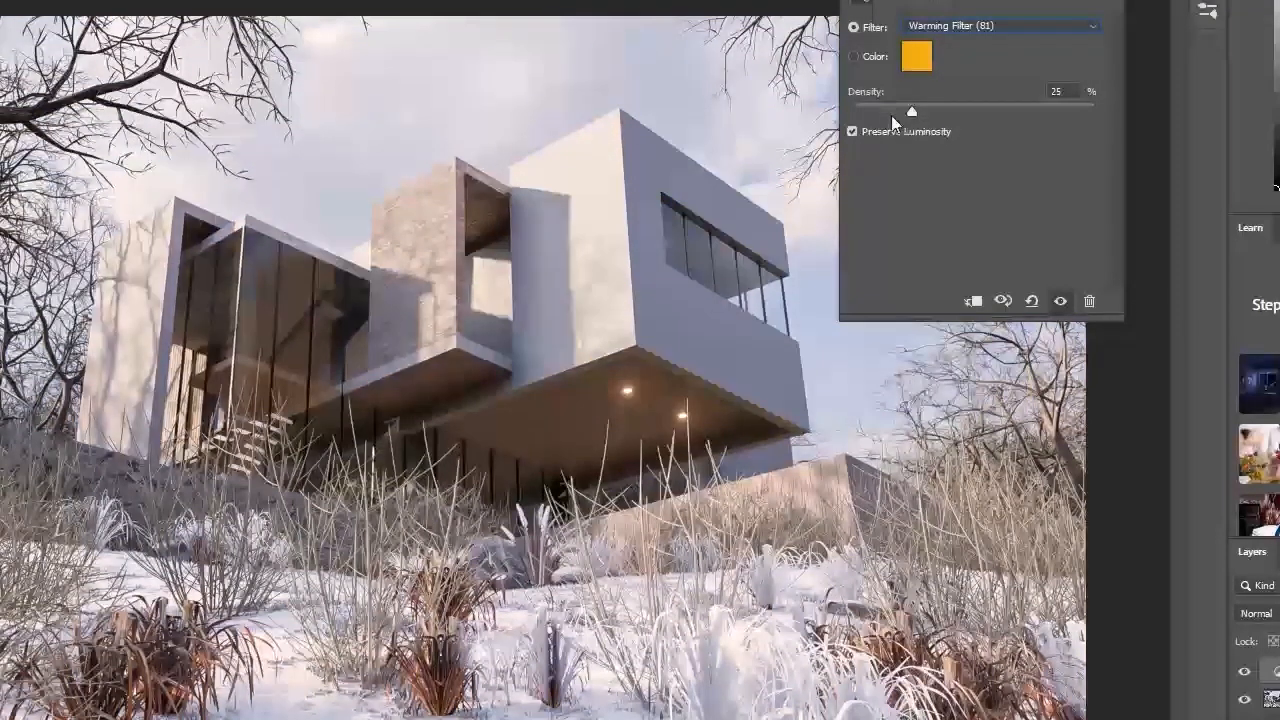
drag(884, 110, 875, 112)
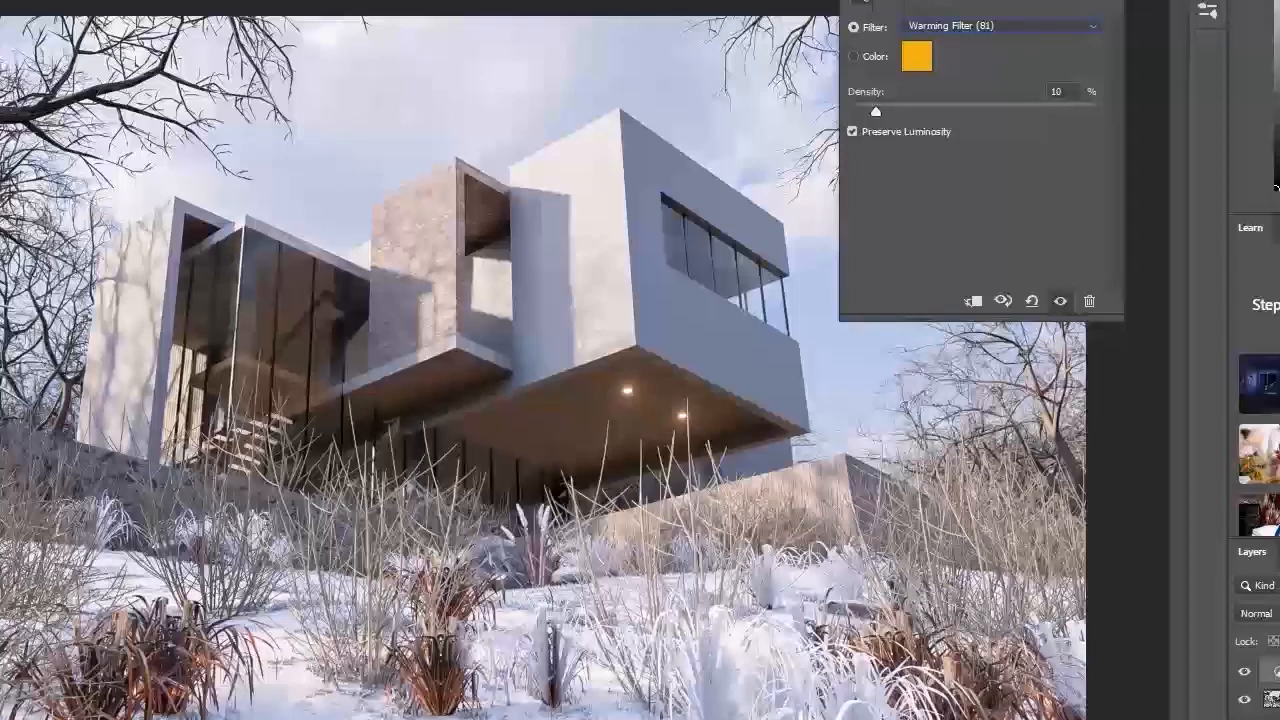
click(1114, 2)
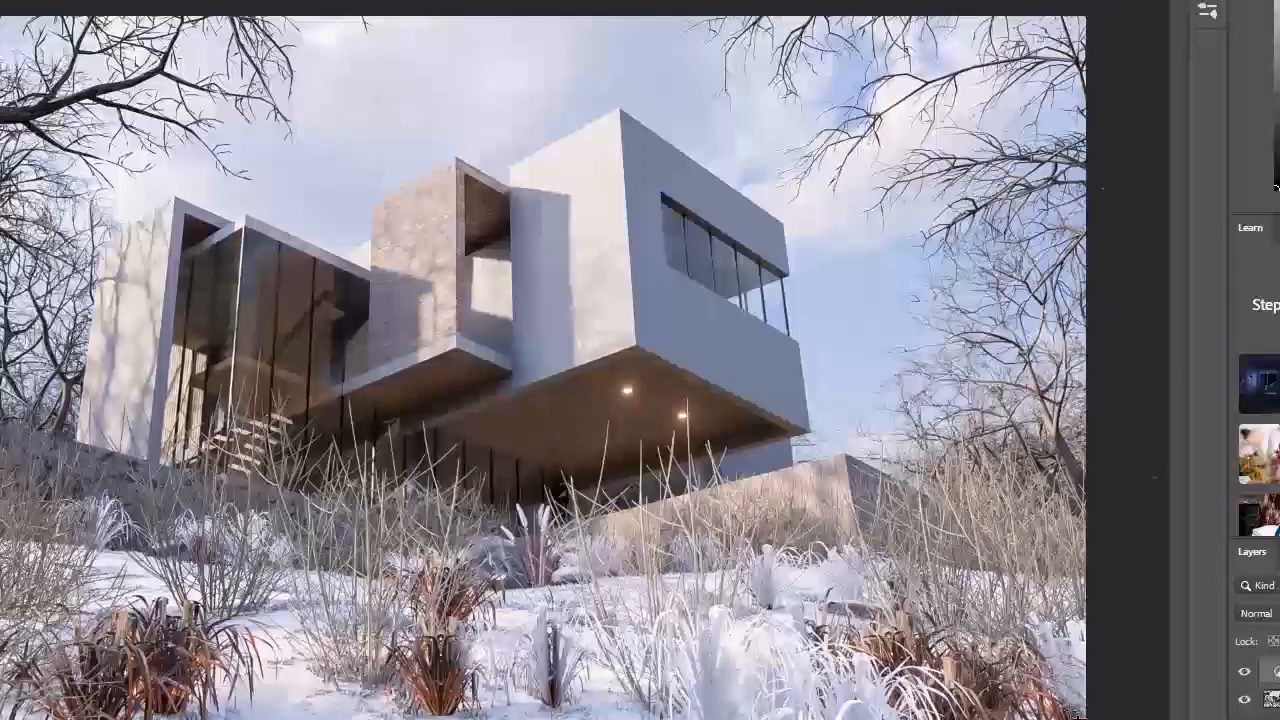
Step: Save the finished cloudy winter render as a JPEG copy
key(ctrl+shift+s)
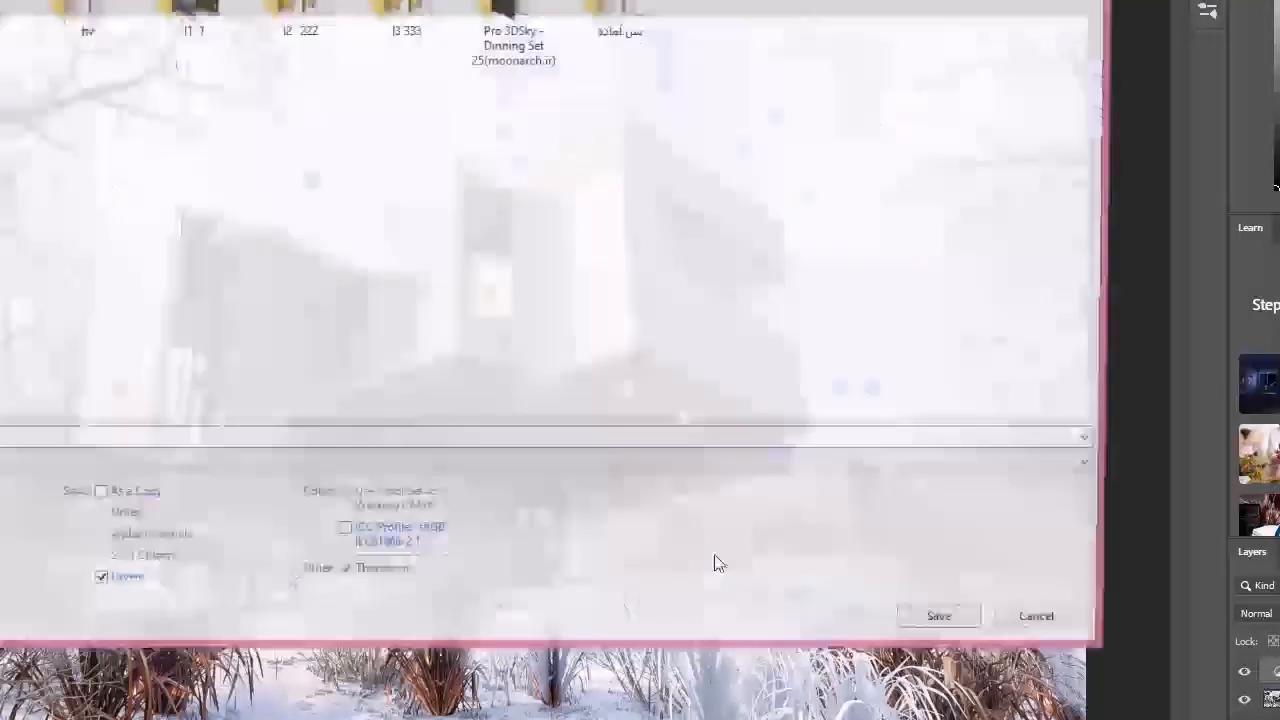
click(4, 468)
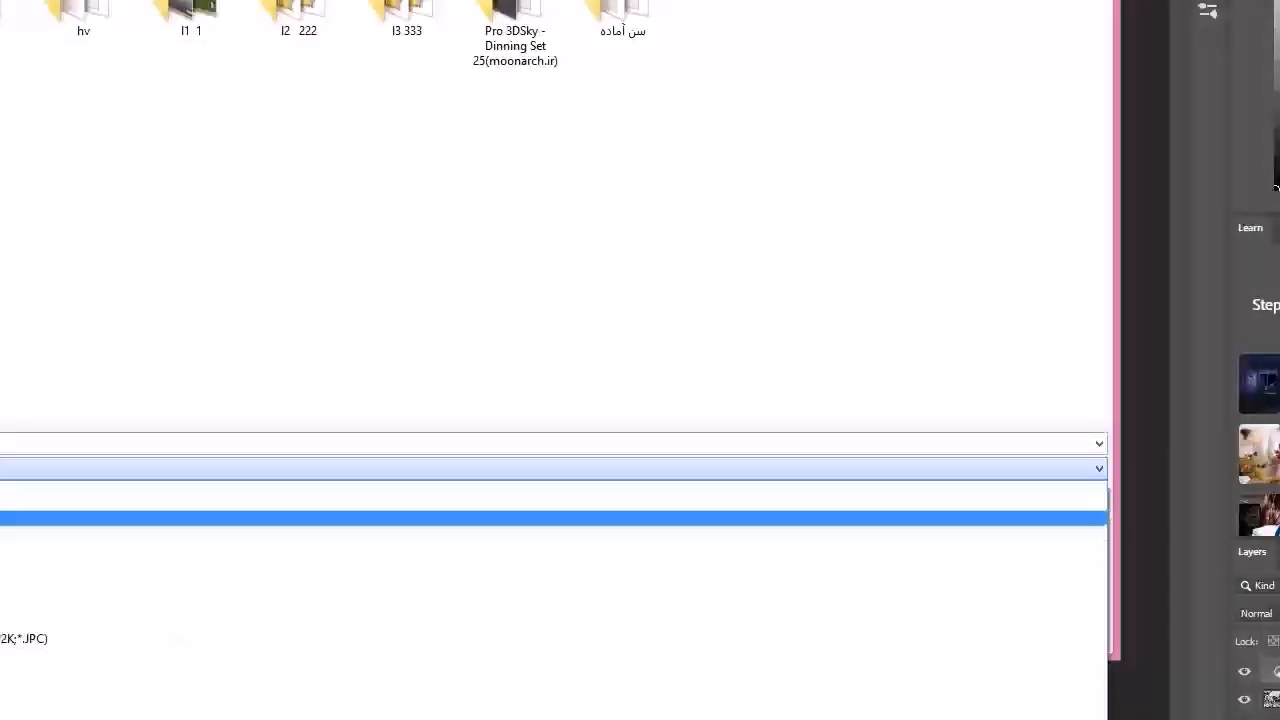
click(4, 622)
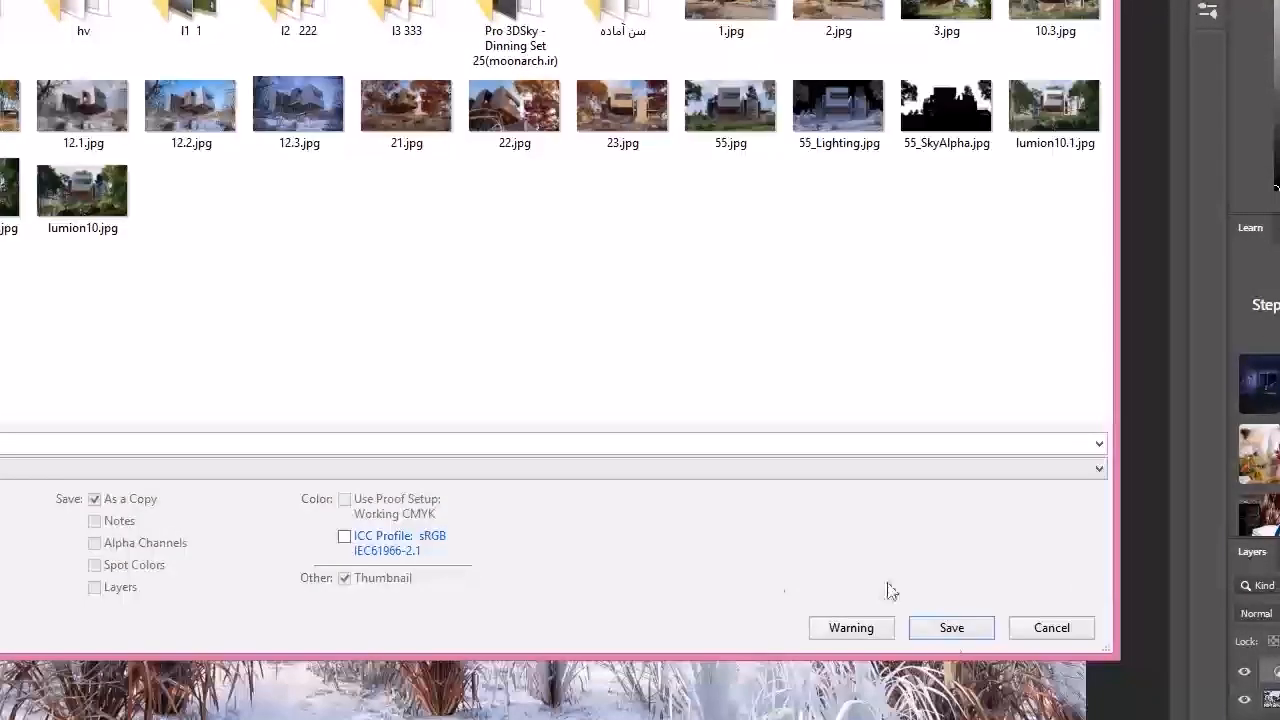
click(952, 628)
click(688, 352)
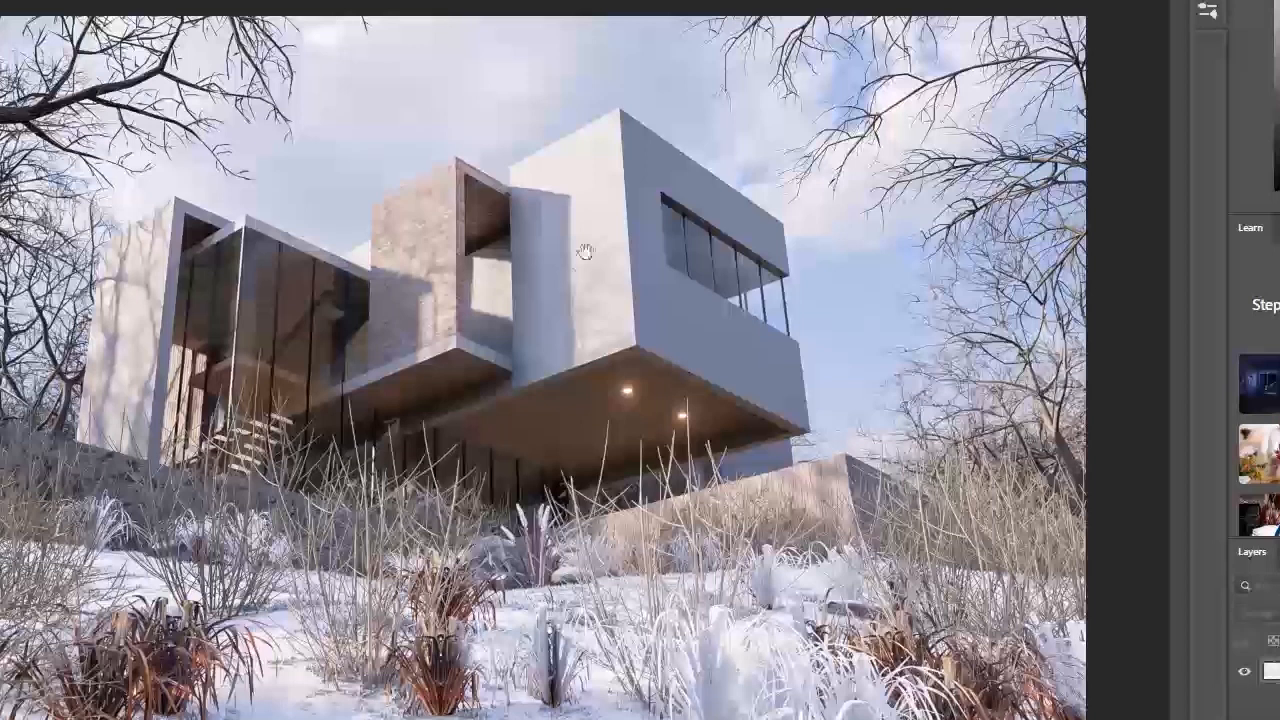